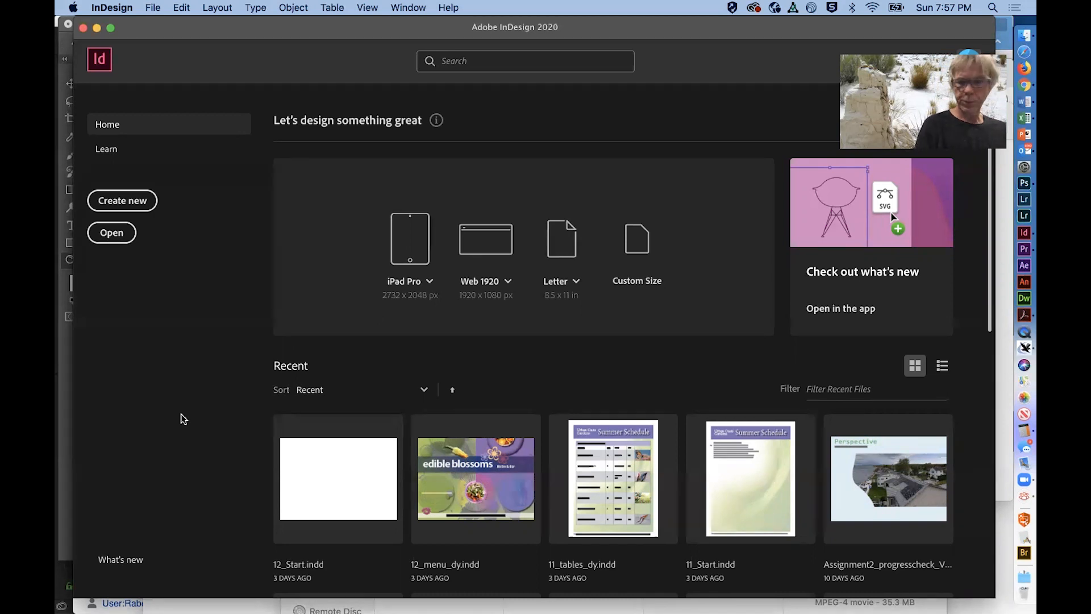
- Open 10_Start.indd from the Lesson10 folder without updating its modified links, leaving the document's CMYK settings as is
key("super+o")
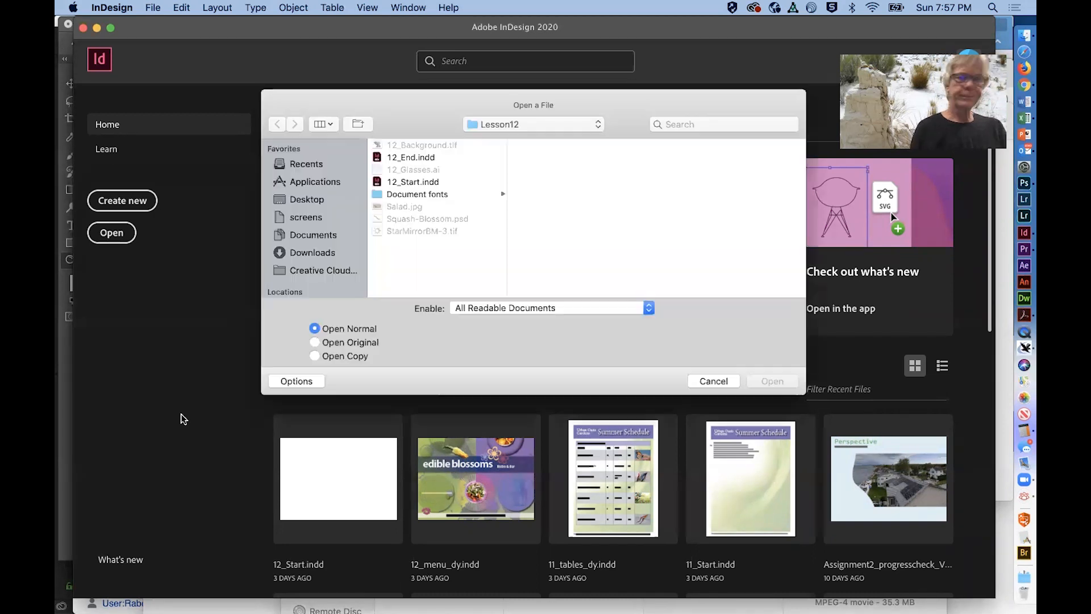
left_click(527, 124)
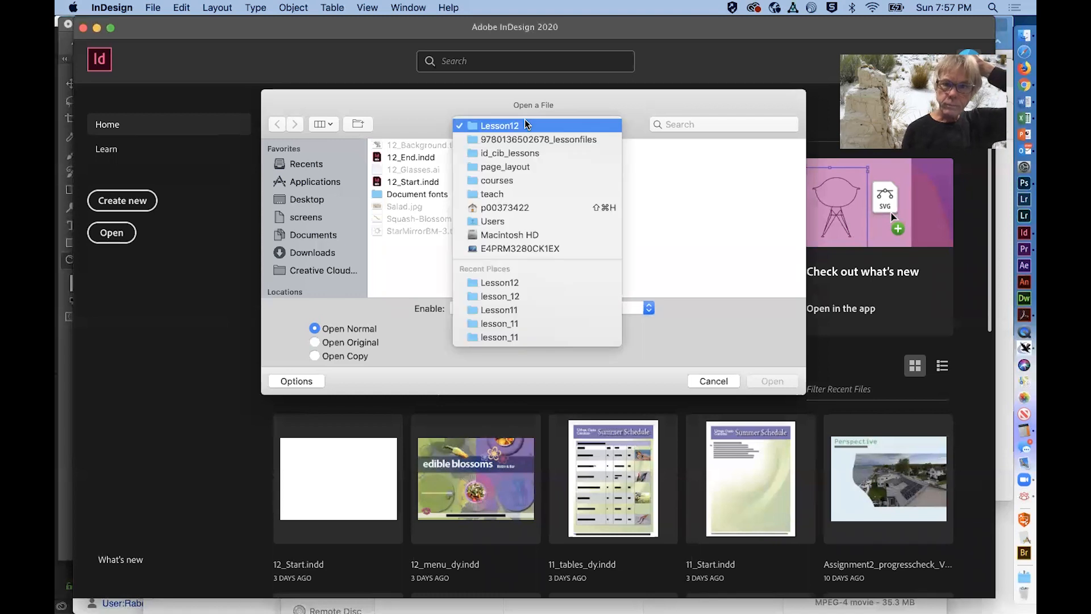
left_click(524, 152)
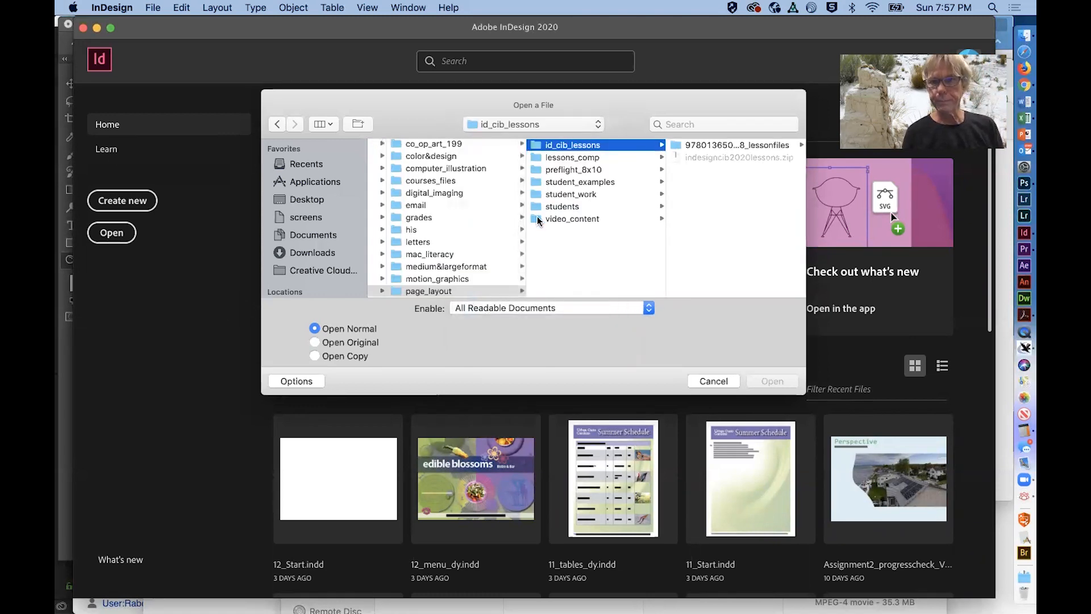
left_click(728, 144)
scroll(695, 295, "down", 3)
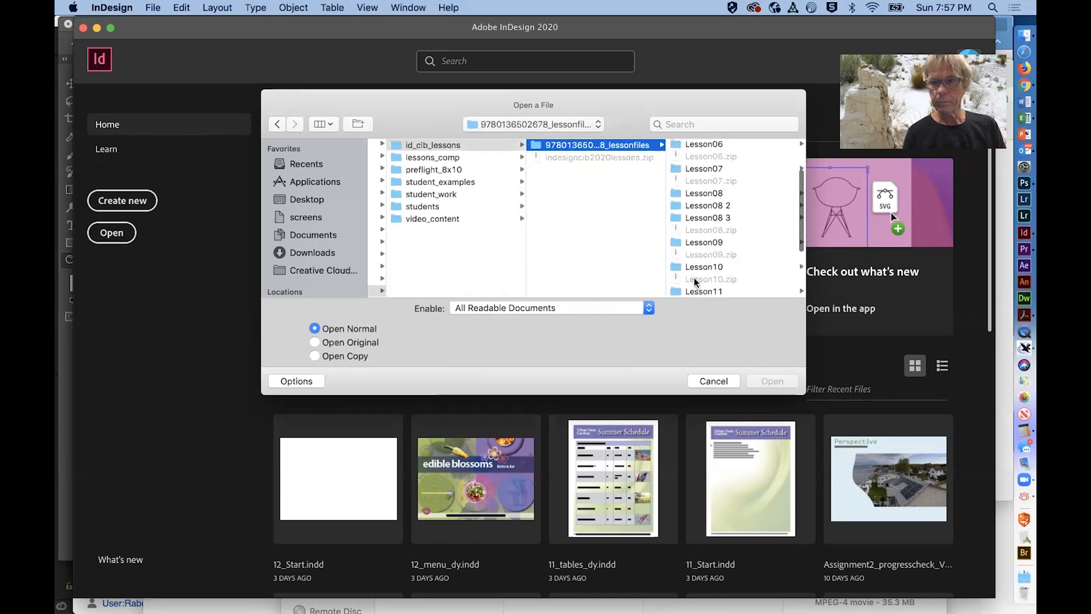
left_click(704, 270)
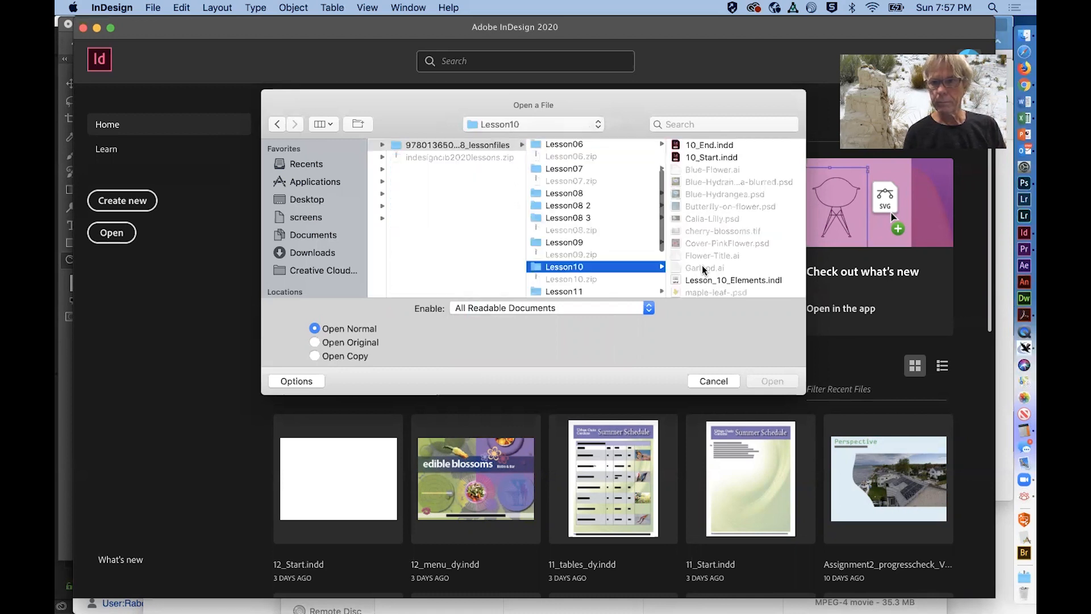
left_click(723, 158)
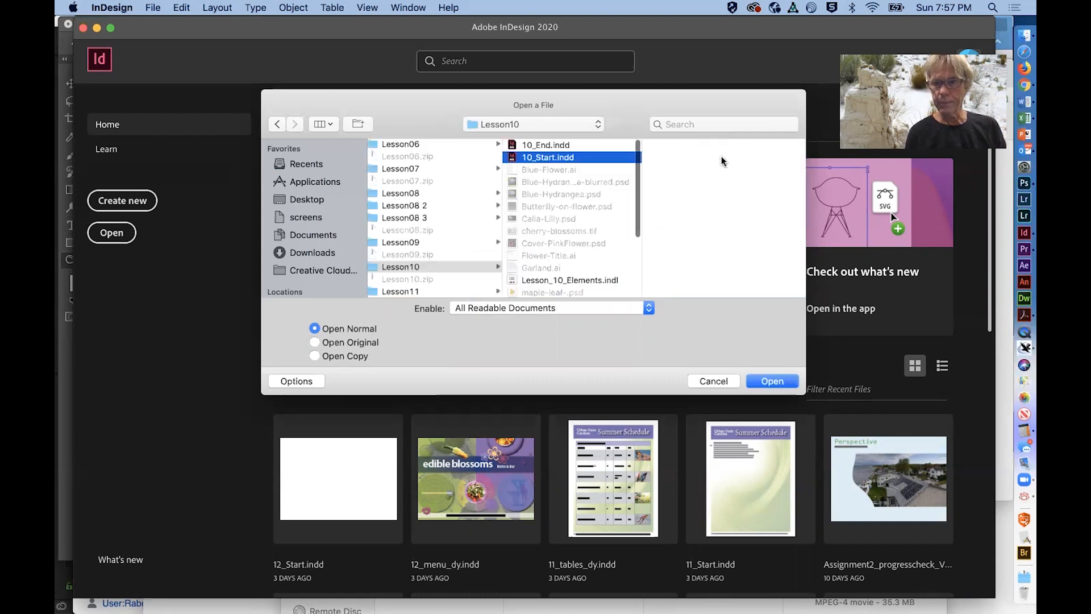
key("Return")
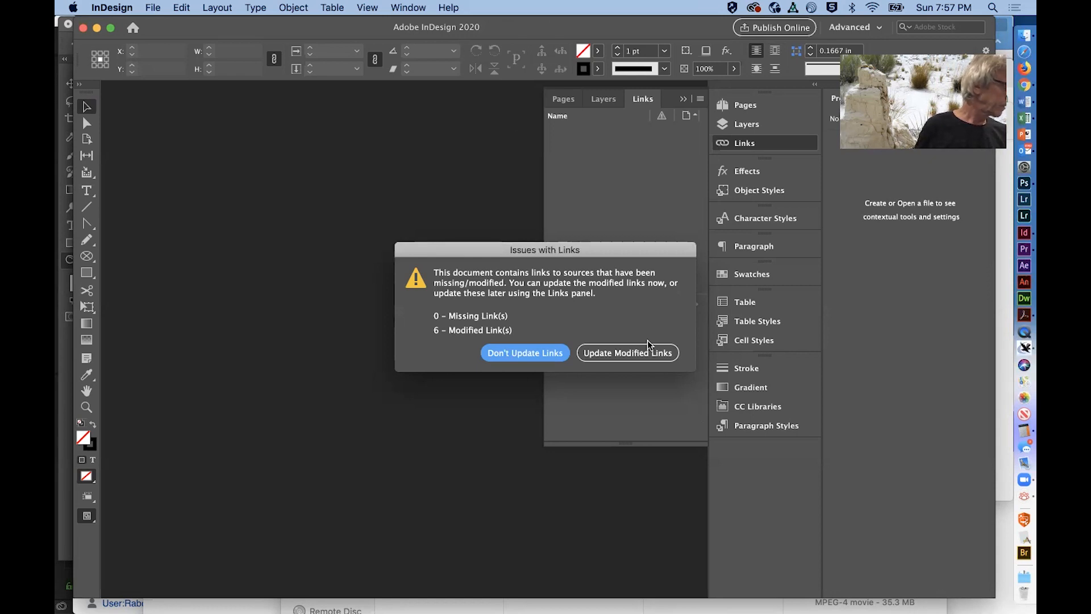
left_click(541, 352)
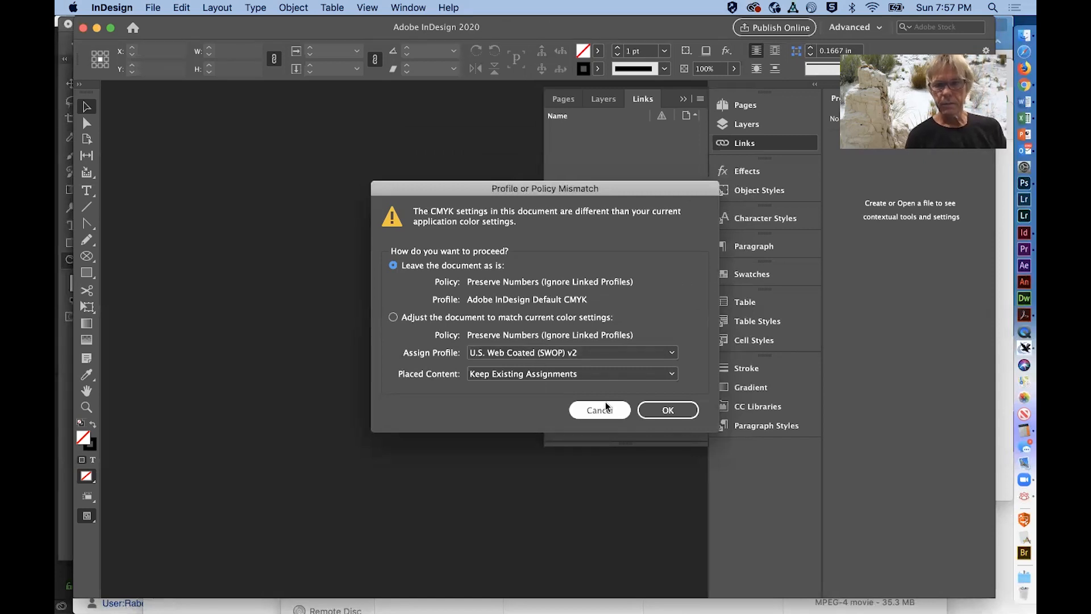
left_click(674, 413)
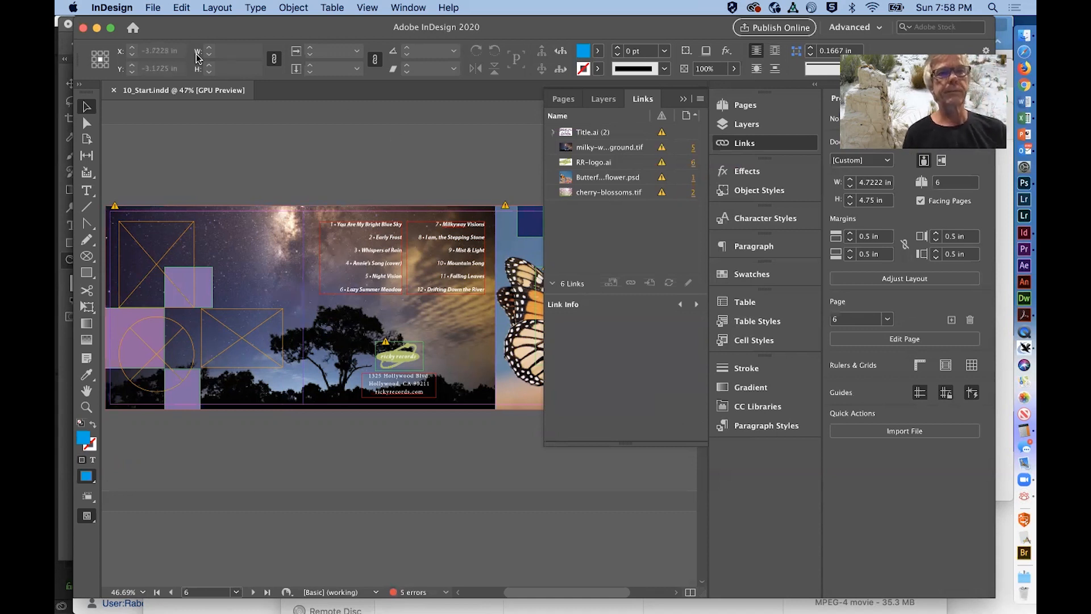
- Start saving the document under a new name and create a lesson_10 folder inside lessons_comp
left_click(155, 10)
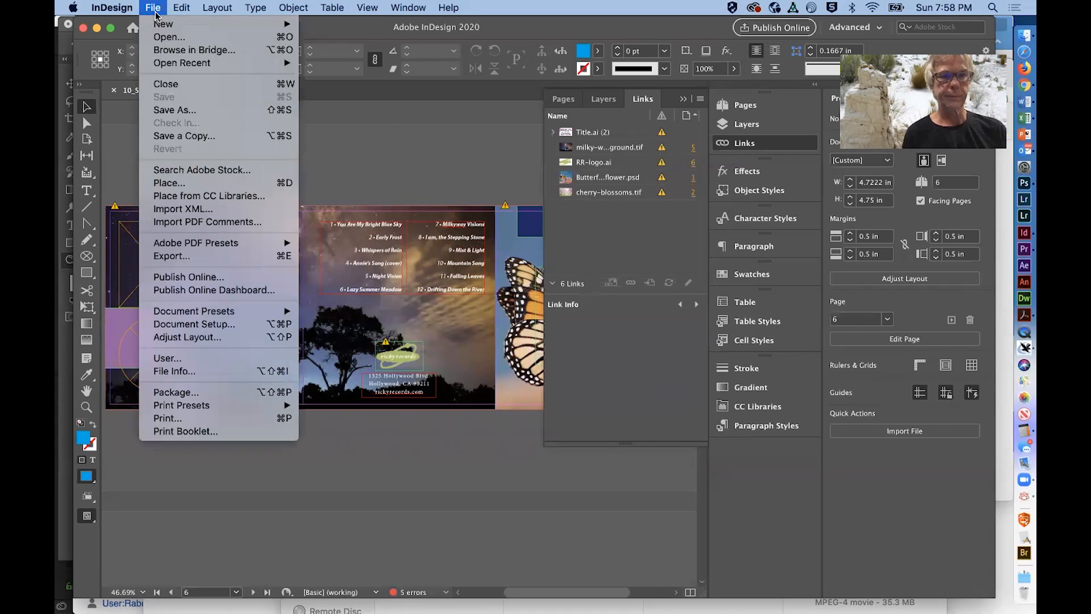
left_click(168, 111)
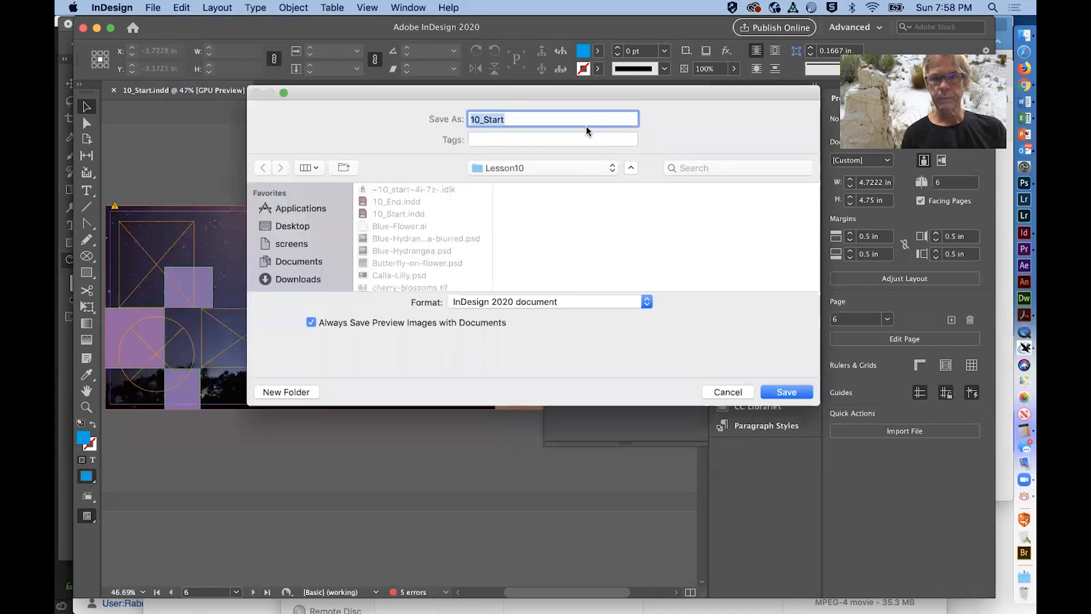
left_click(579, 167)
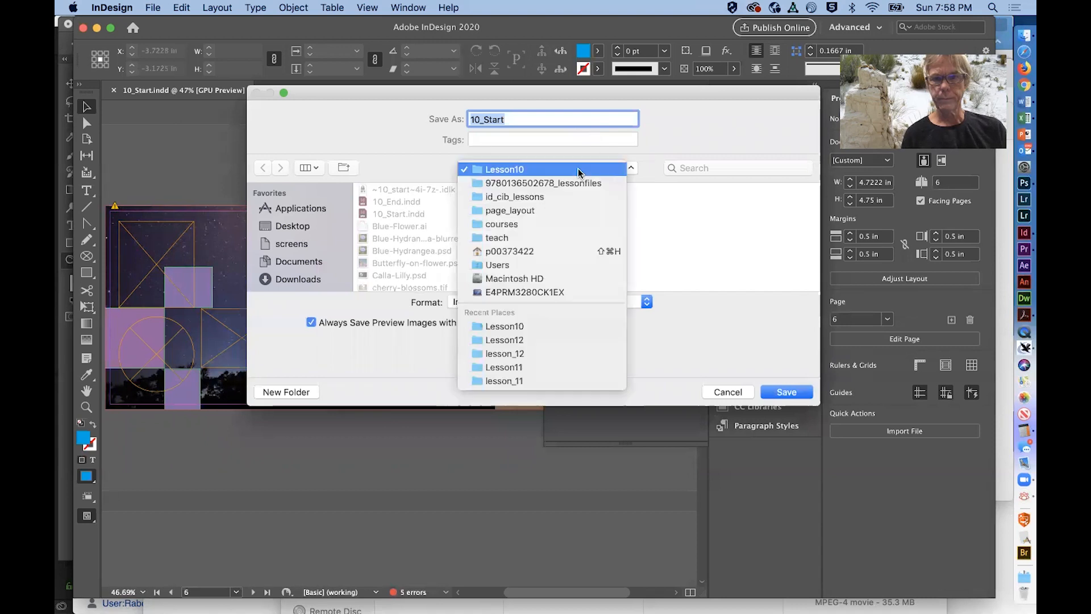
left_click(578, 210)
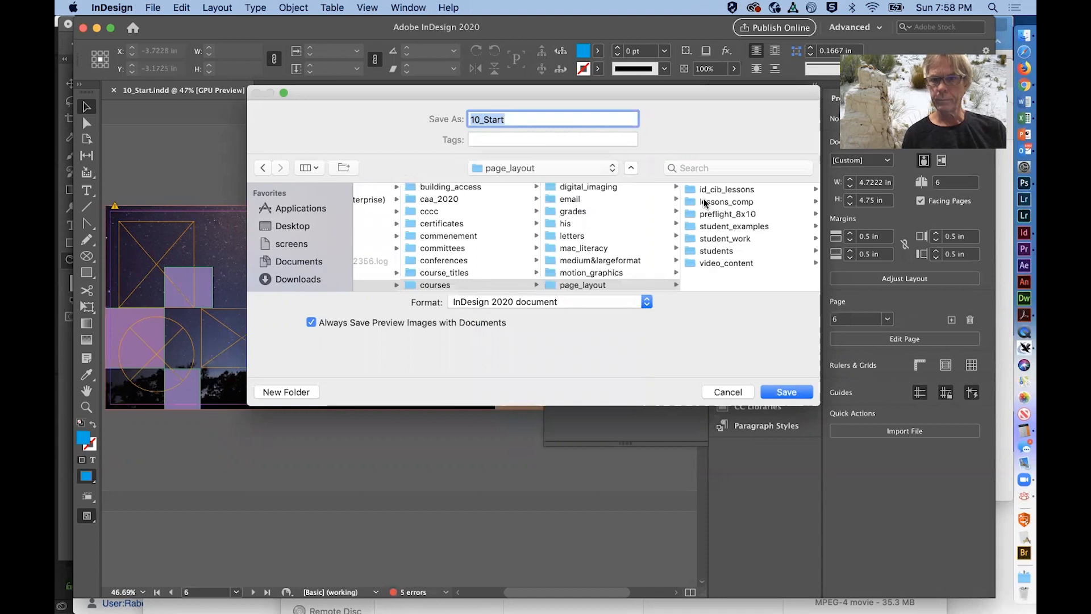
left_click(710, 203)
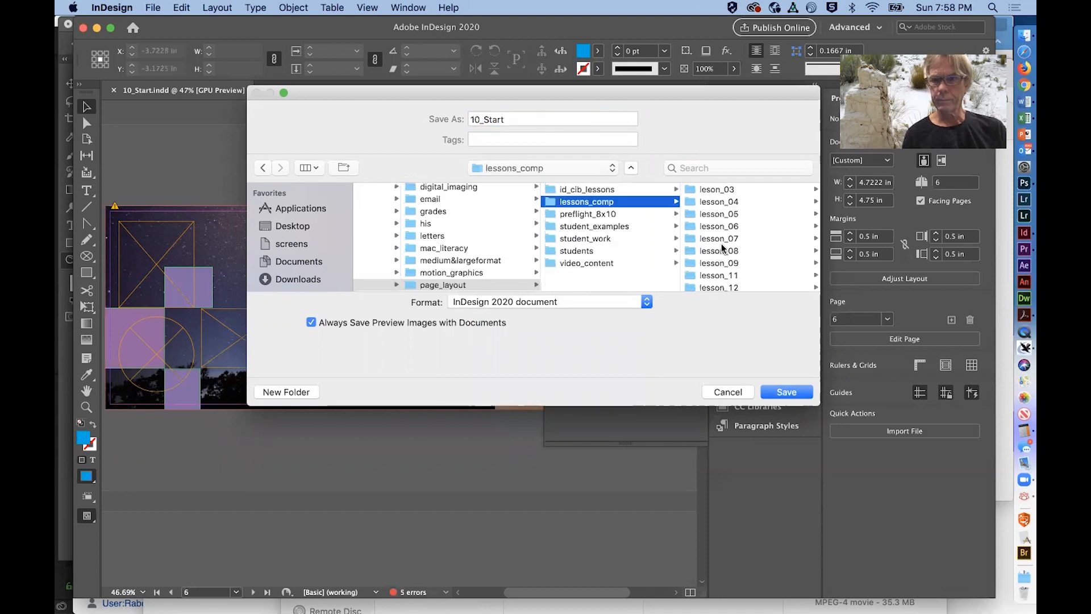
left_click(292, 391)
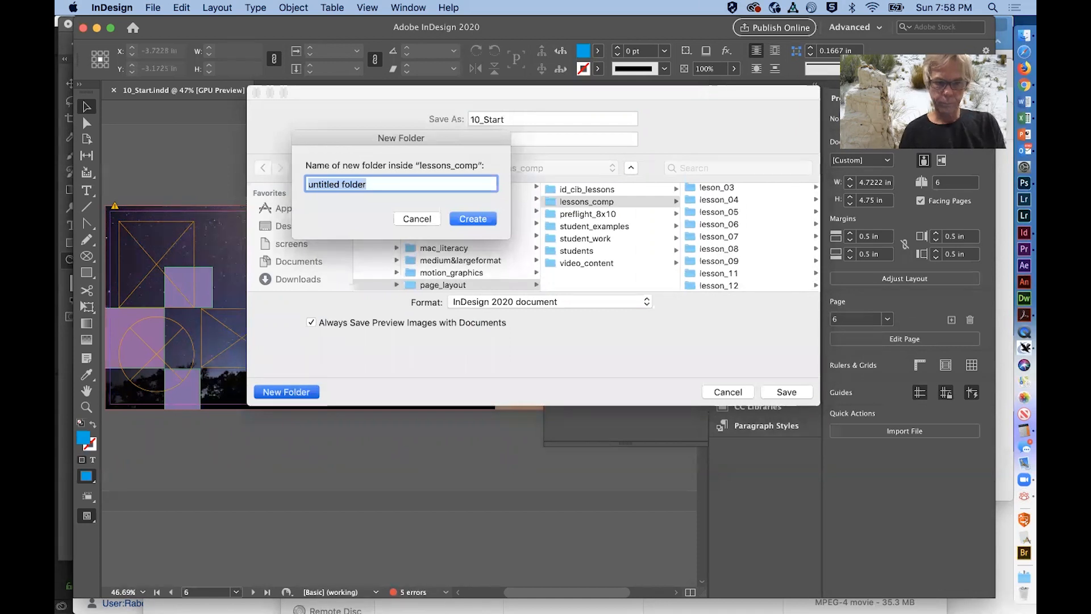
type("lesson")
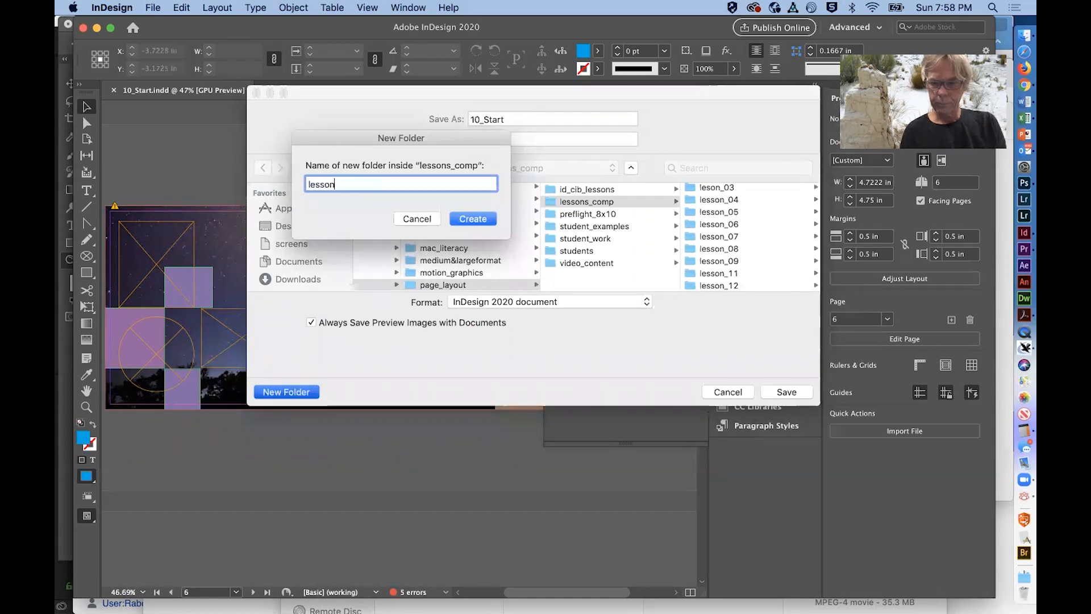
type("_10")
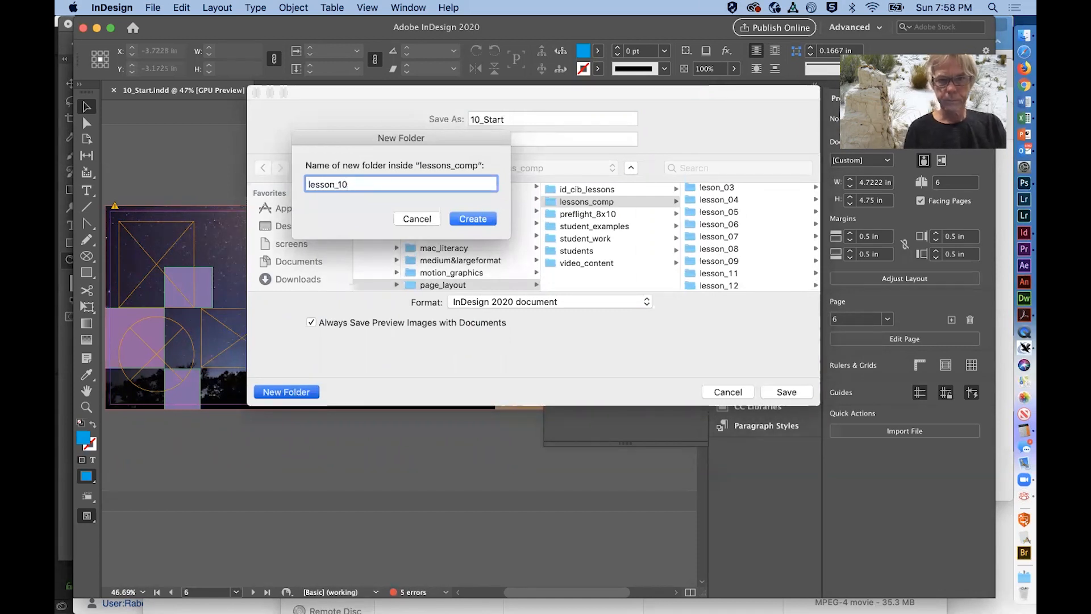
left_click(473, 219)
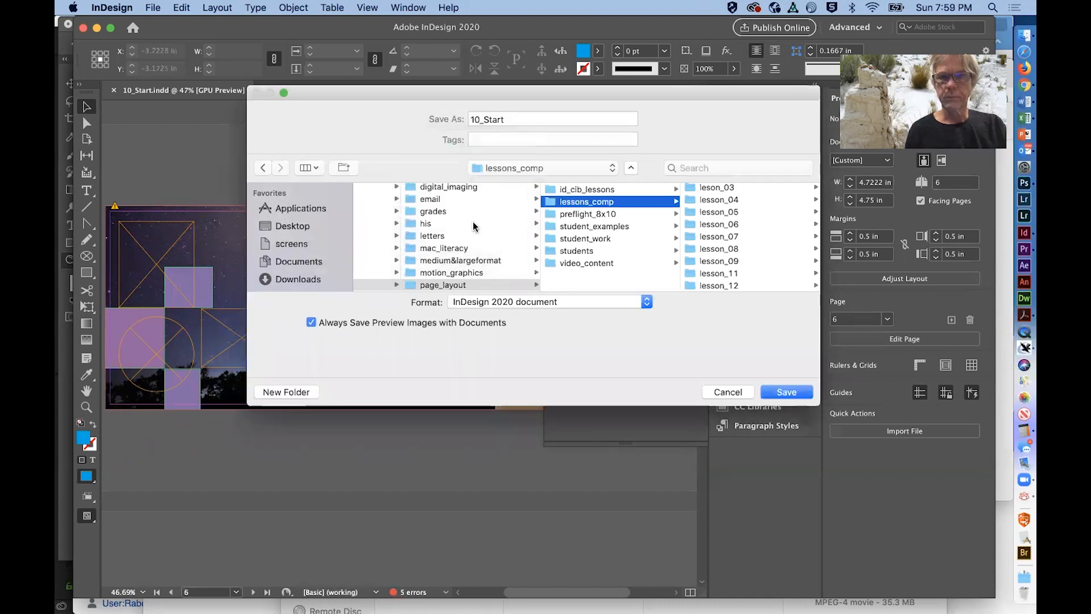
- Save the document as 10_cd_insert_dy in the lesson_10 folder
left_click_drag(505, 119, 430, 118)
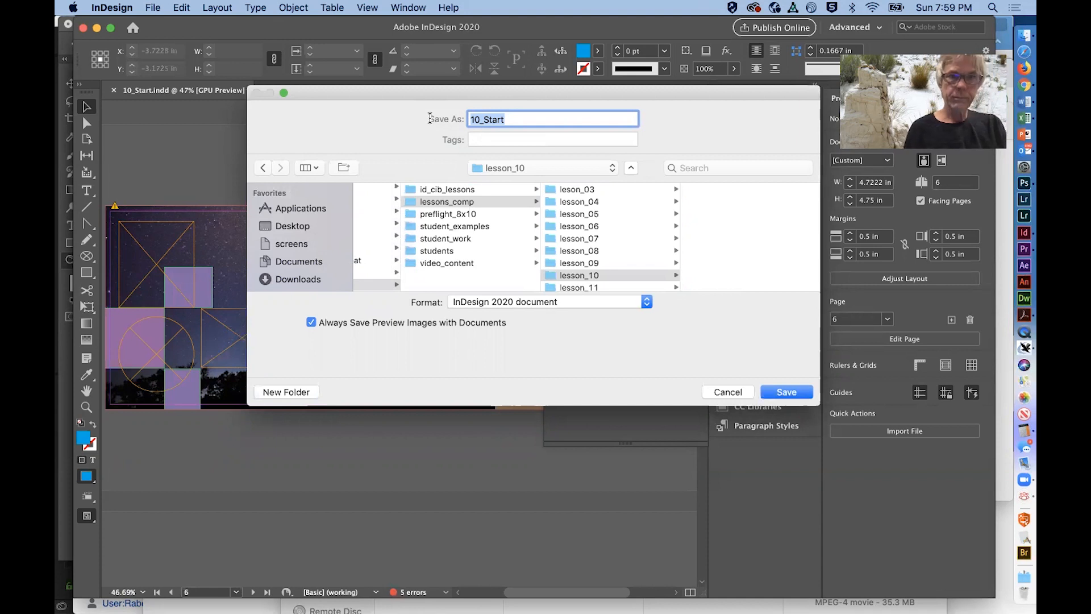
type("10")
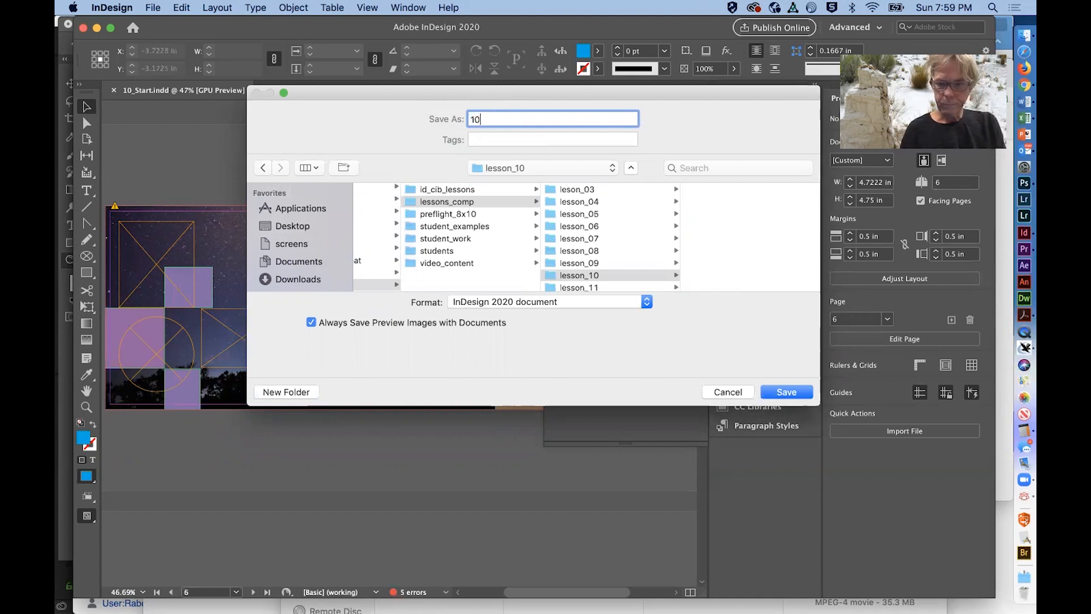
type("_cd")
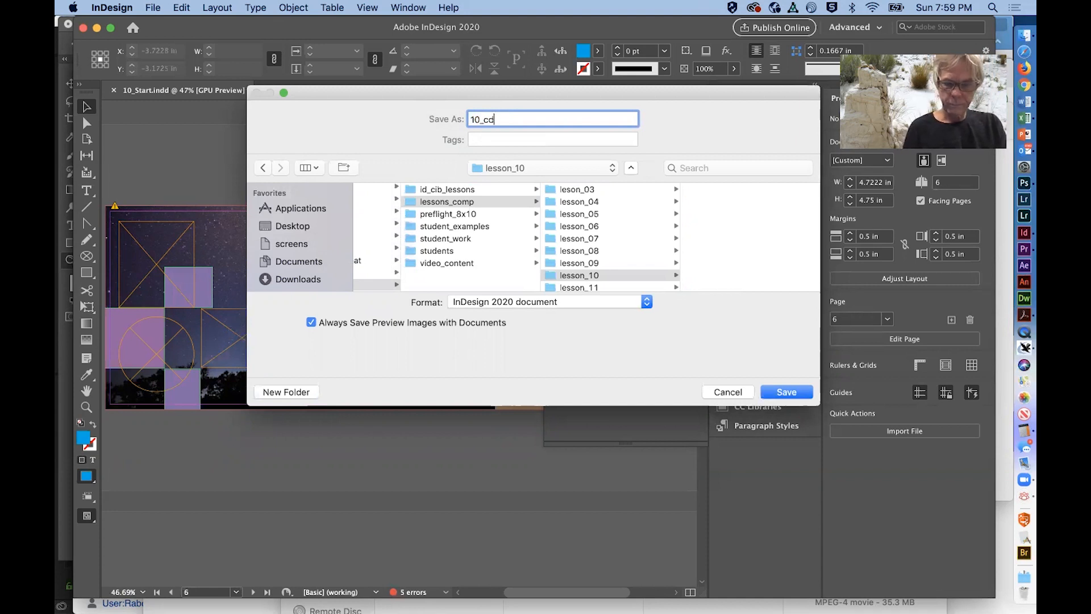
type("_i")
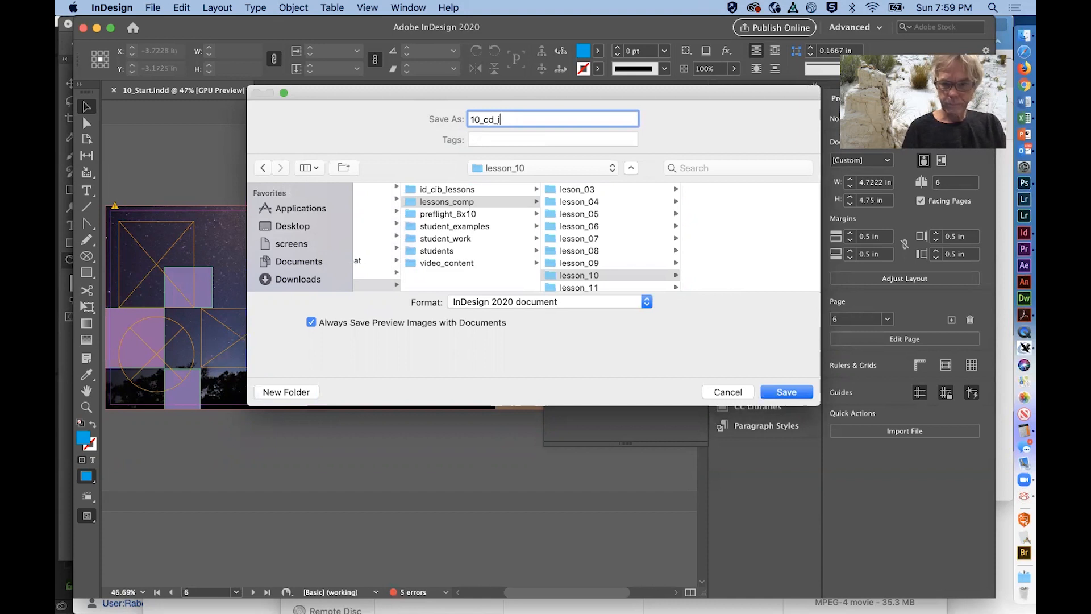
type("nsert")
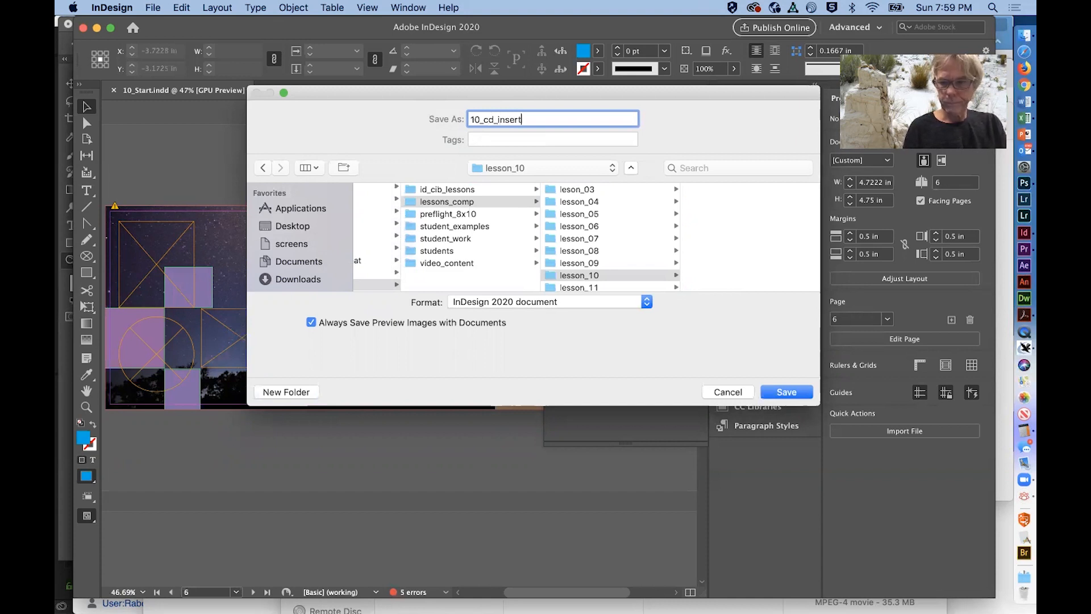
type("_dy")
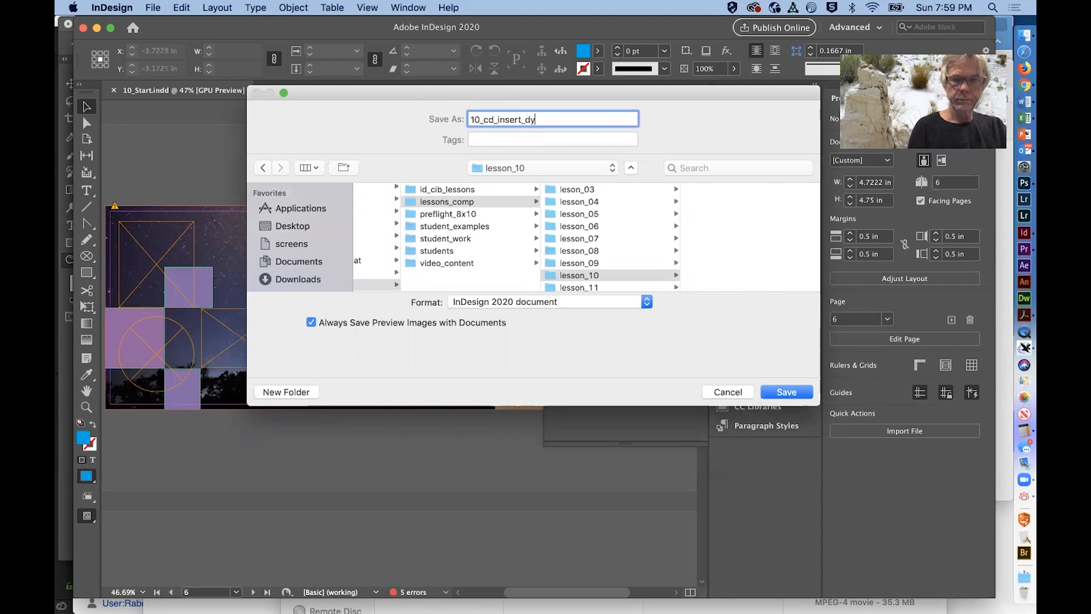
left_click(798, 394)
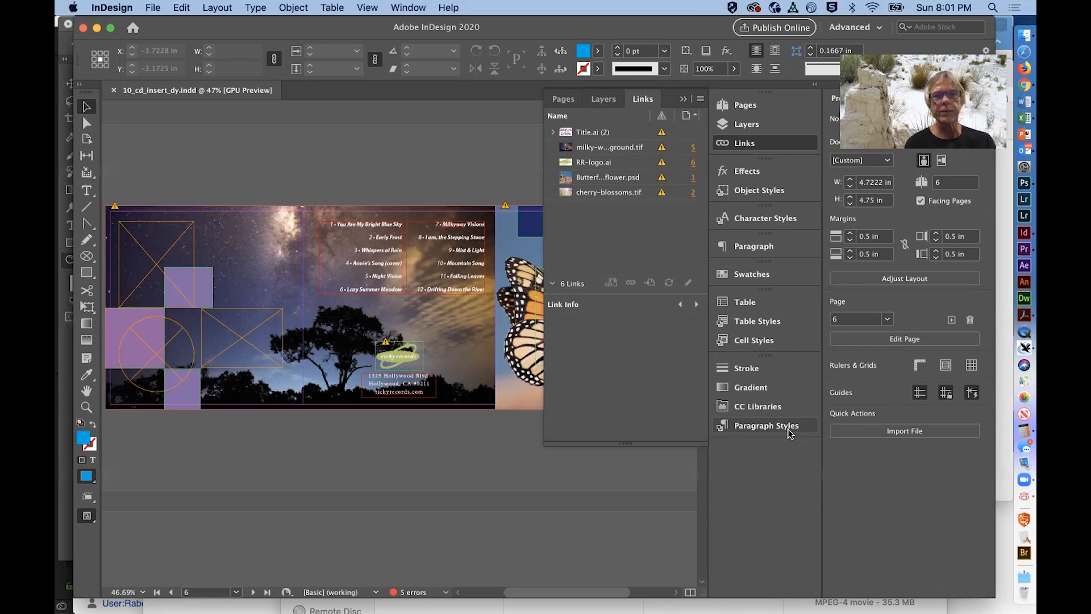
- Go to page 1, the butterfly front cover, in the first spread of the document
left_click(159, 277)
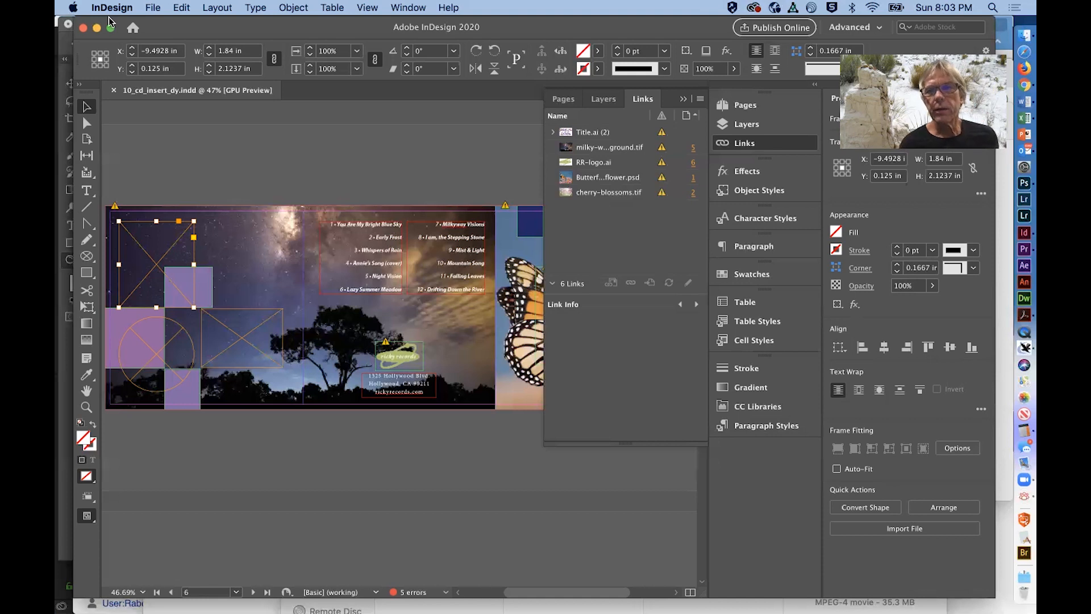
left_click(684, 101)
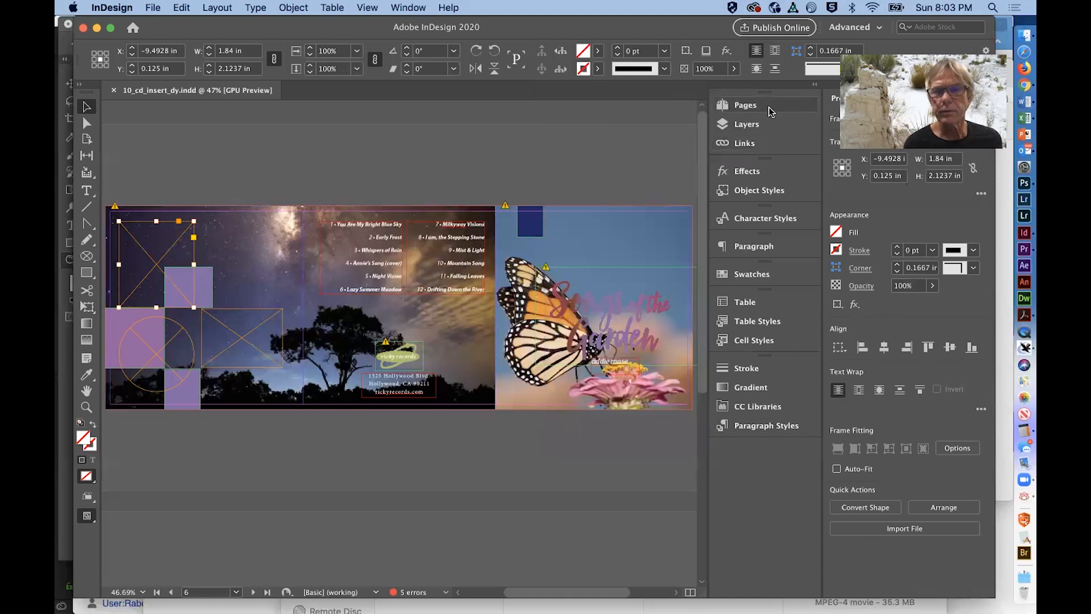
left_click(745, 105)
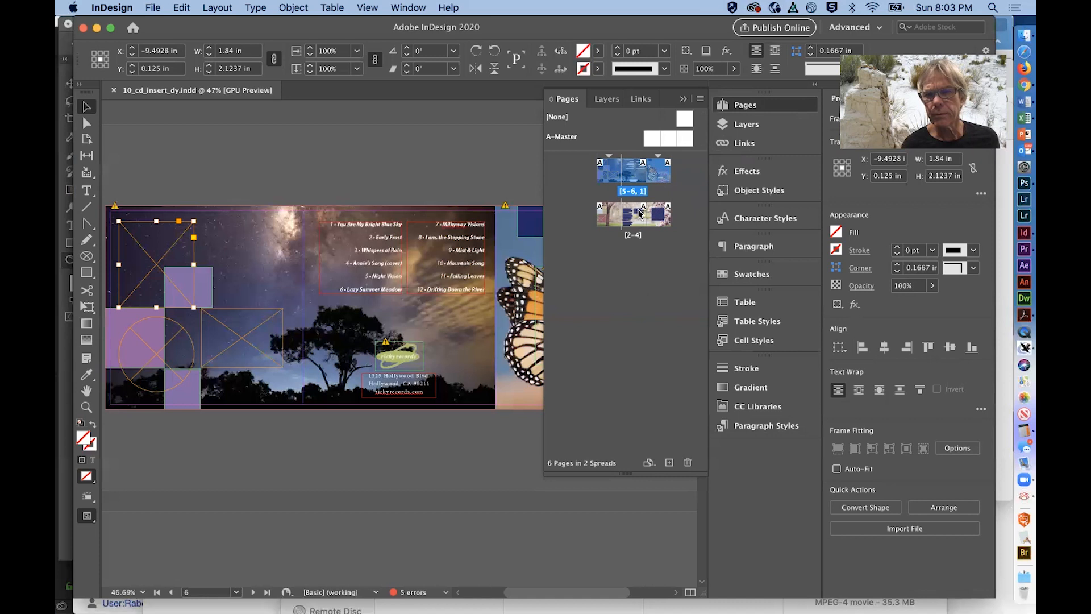
double_click(654, 177)
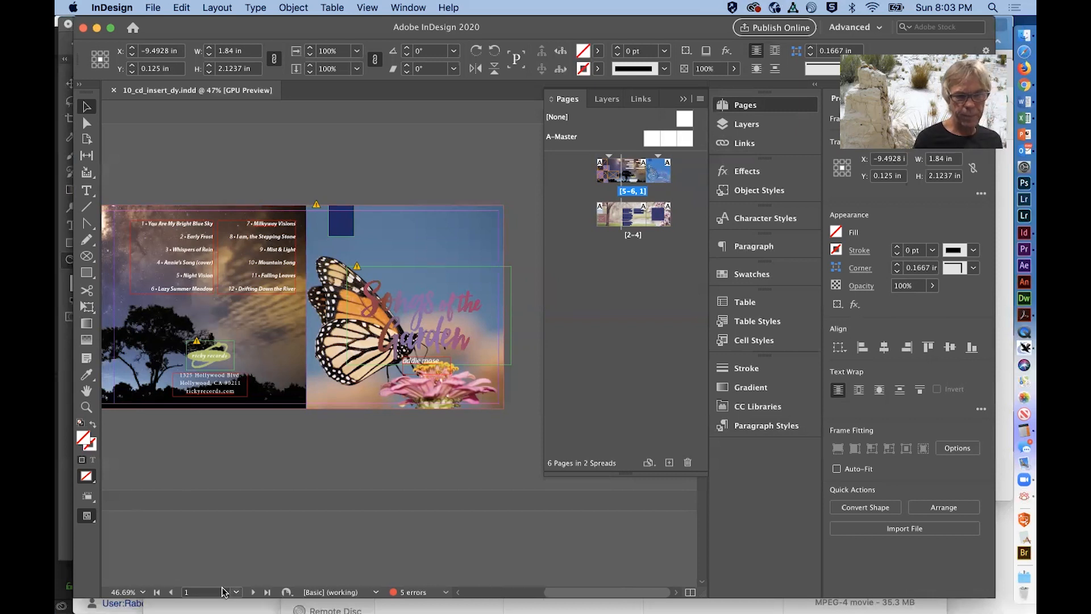
left_click(234, 592)
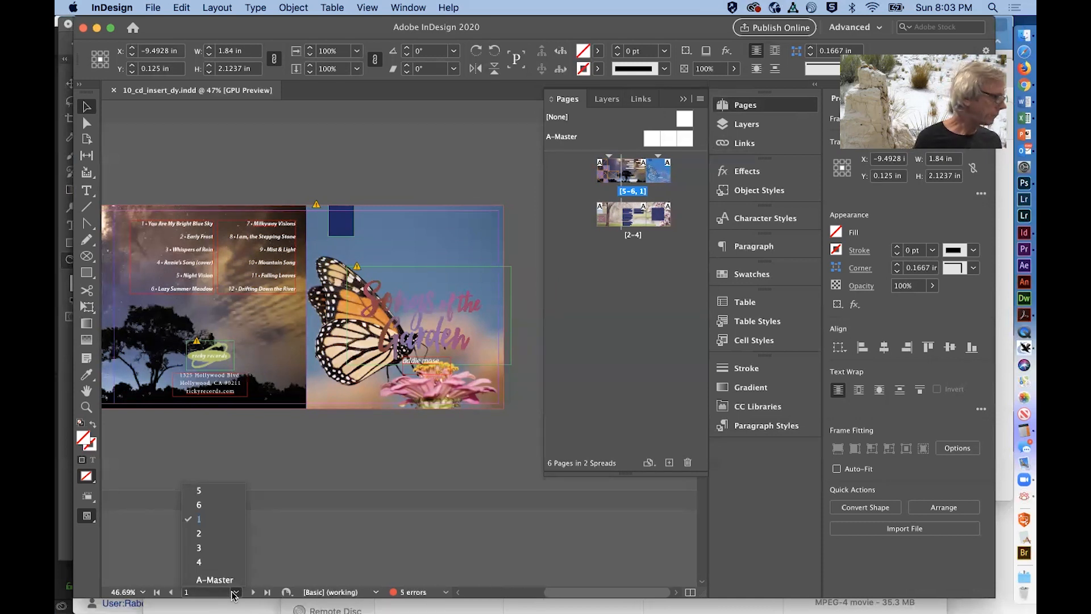
left_click(235, 593)
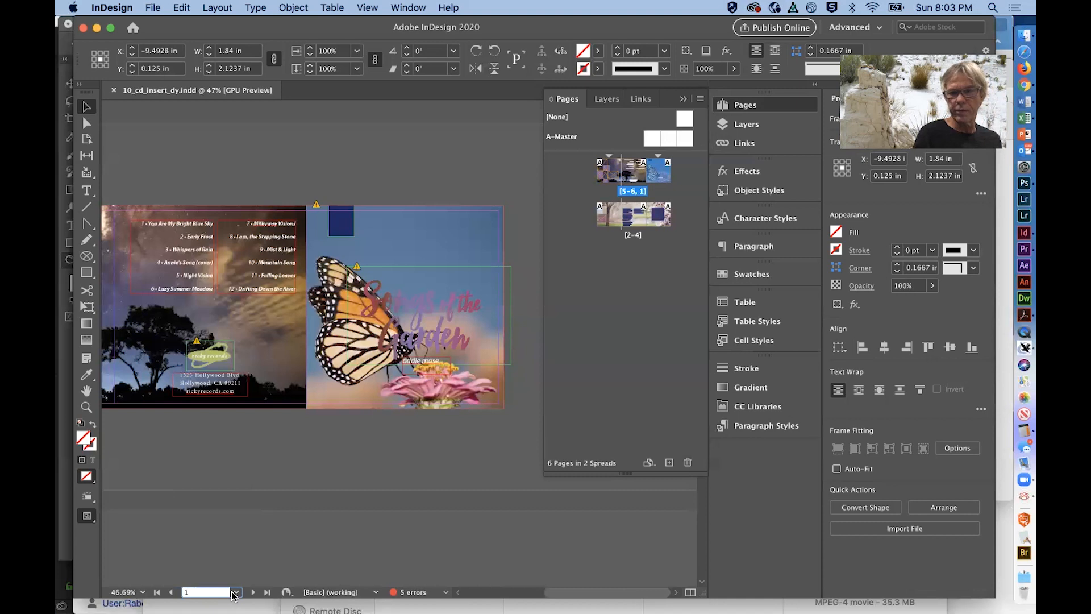
key("super+o")
key("super+space")
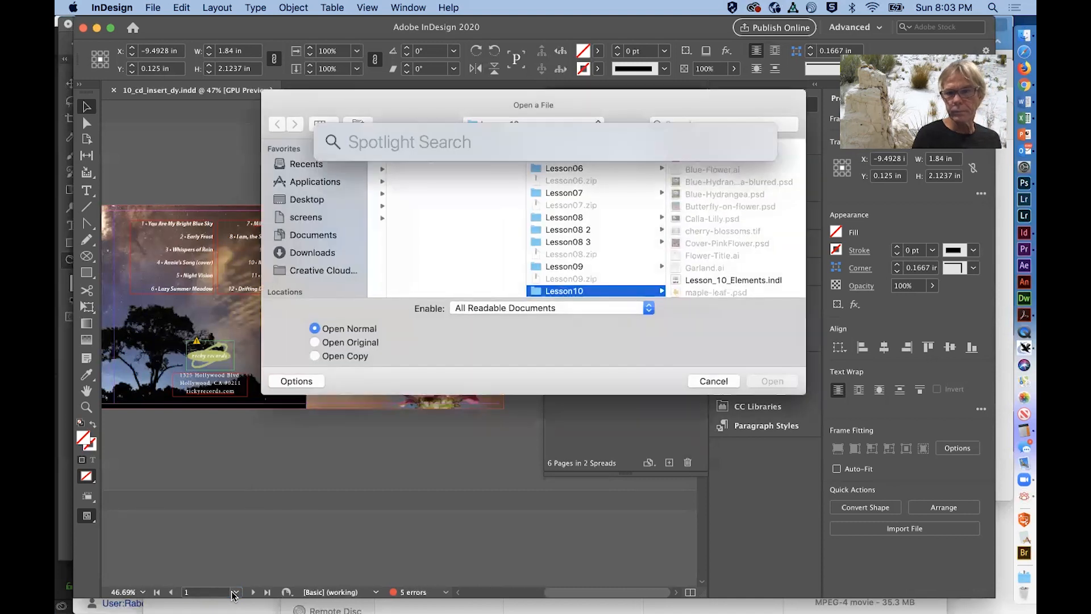
left_click(725, 387)
- Fit page 1 in the window and clear the page thumbnails away from the cover artwork
key("super+0")
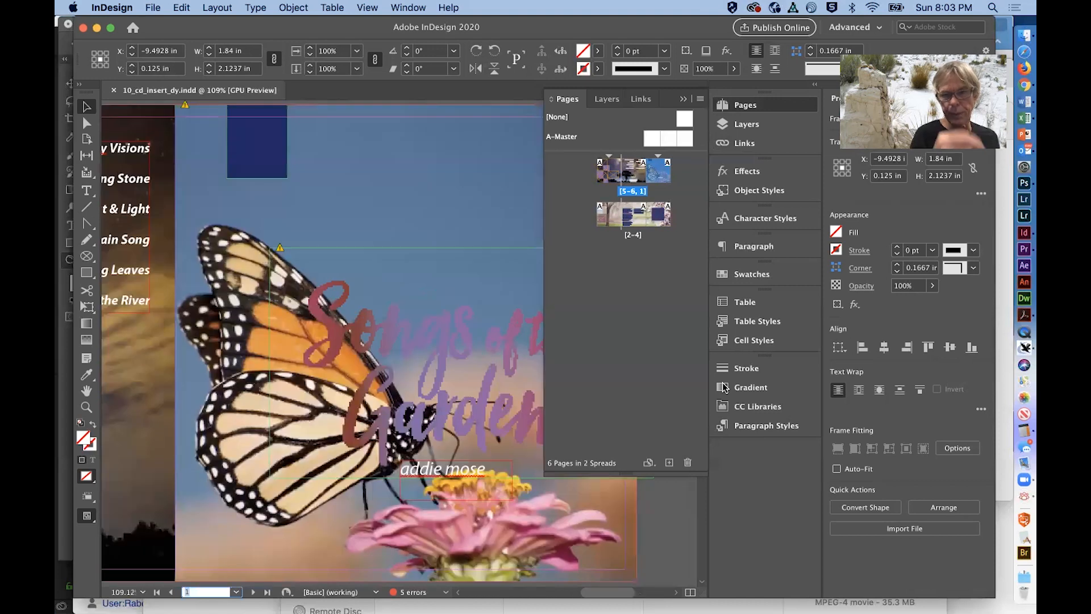
left_click(686, 100)
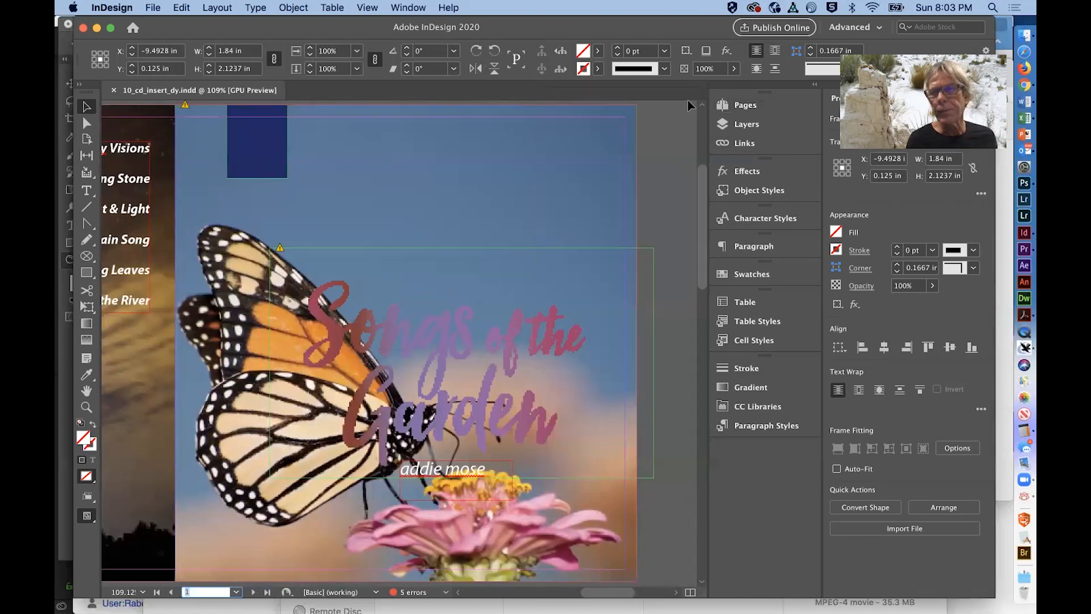
- Try the Essentials workspace for the document window
left_click(407, 7)
mouse_move(421, 41)
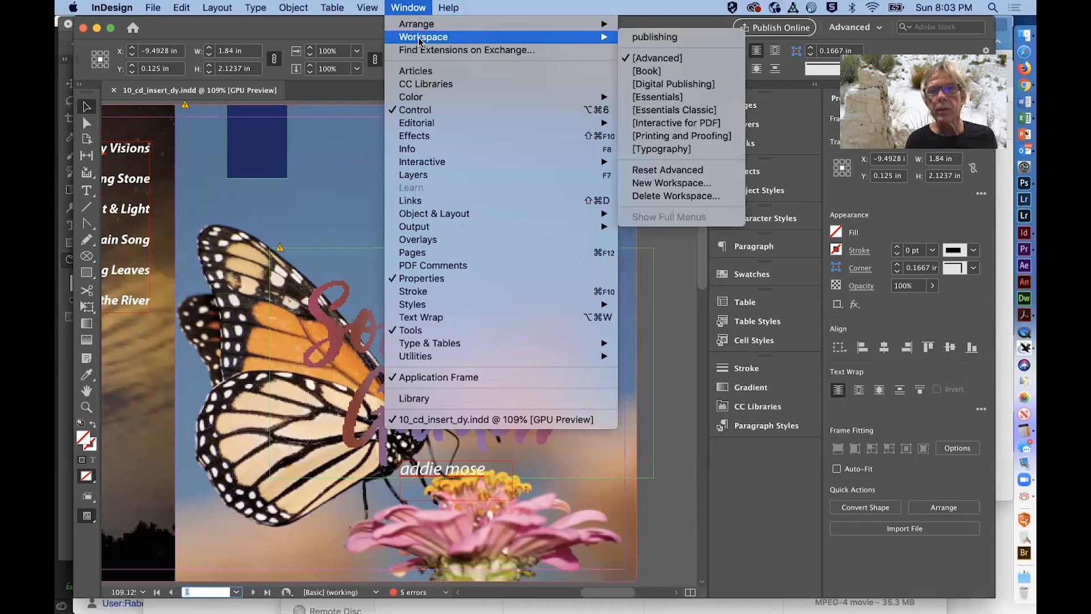
mouse_move(581, 28)
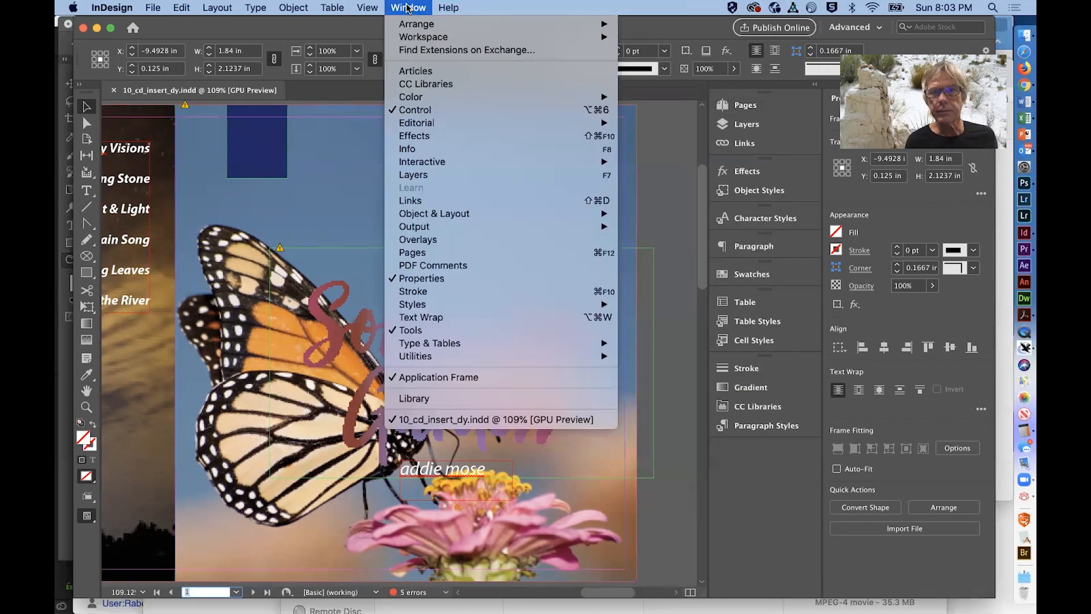
left_click(706, 97)
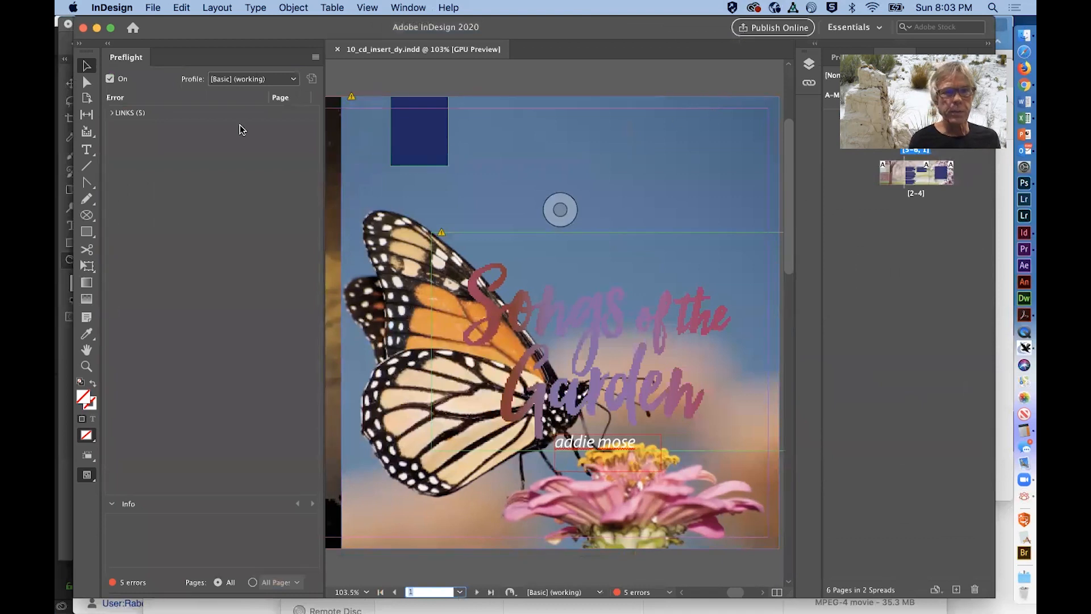
- Switch the workspace to Essentials Classic
left_click(405, 8)
mouse_move(421, 39)
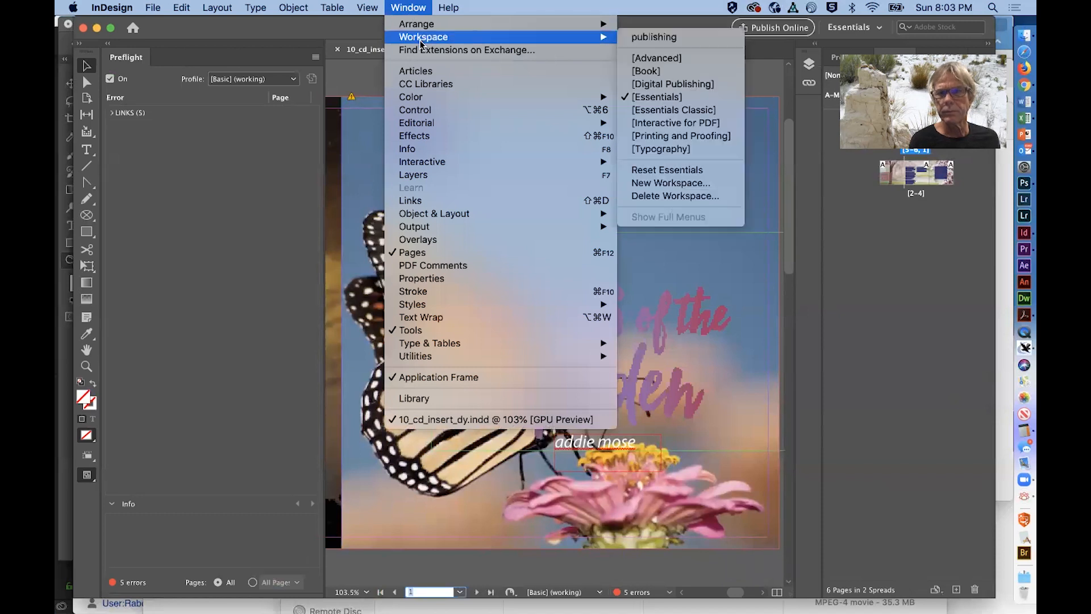
left_click(738, 110)
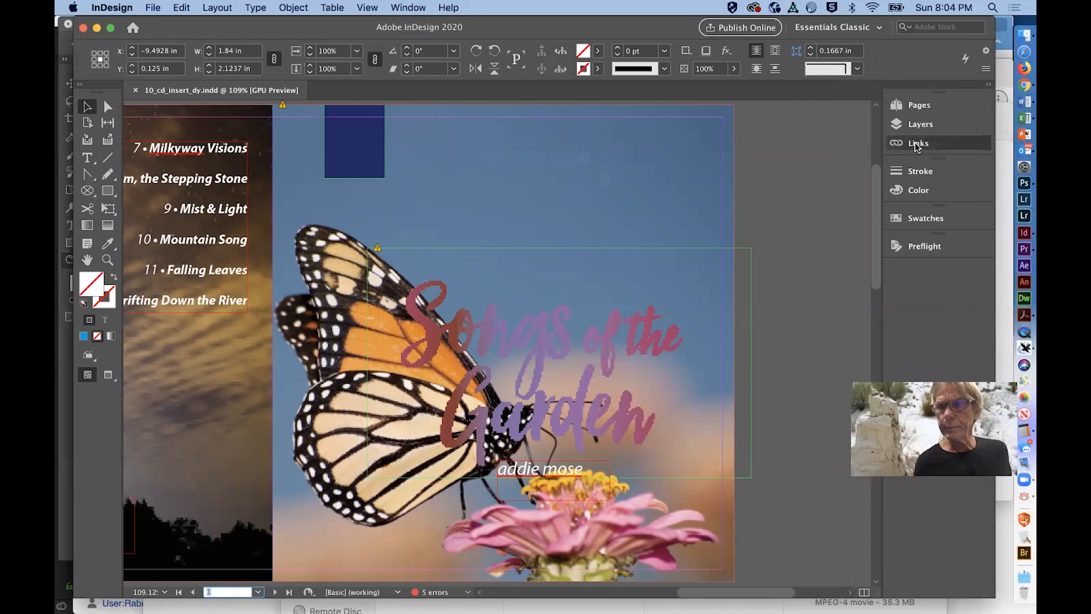
- Identify the link of the Songs of the Garden title in the Links panel and go to the Butterfly-on-flower.psd image on its page
left_click(916, 144)
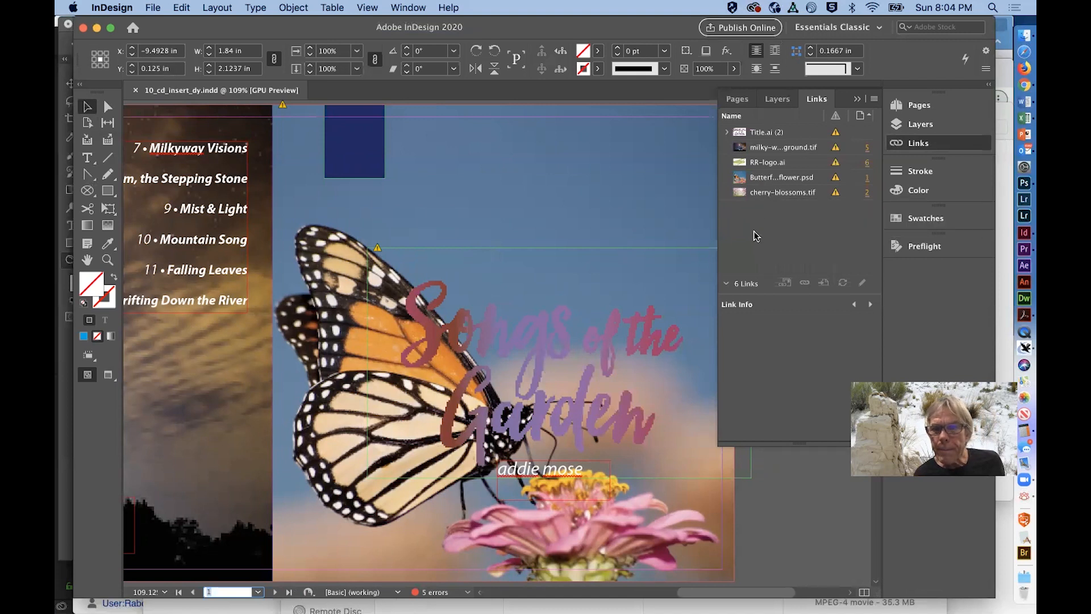
left_click(626, 330)
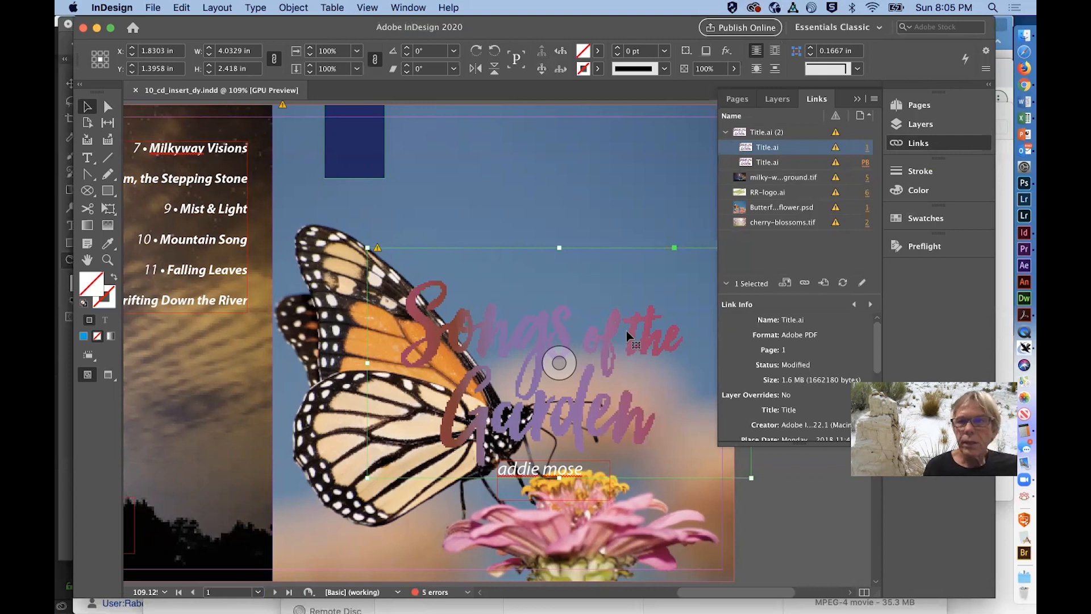
left_click(798, 208)
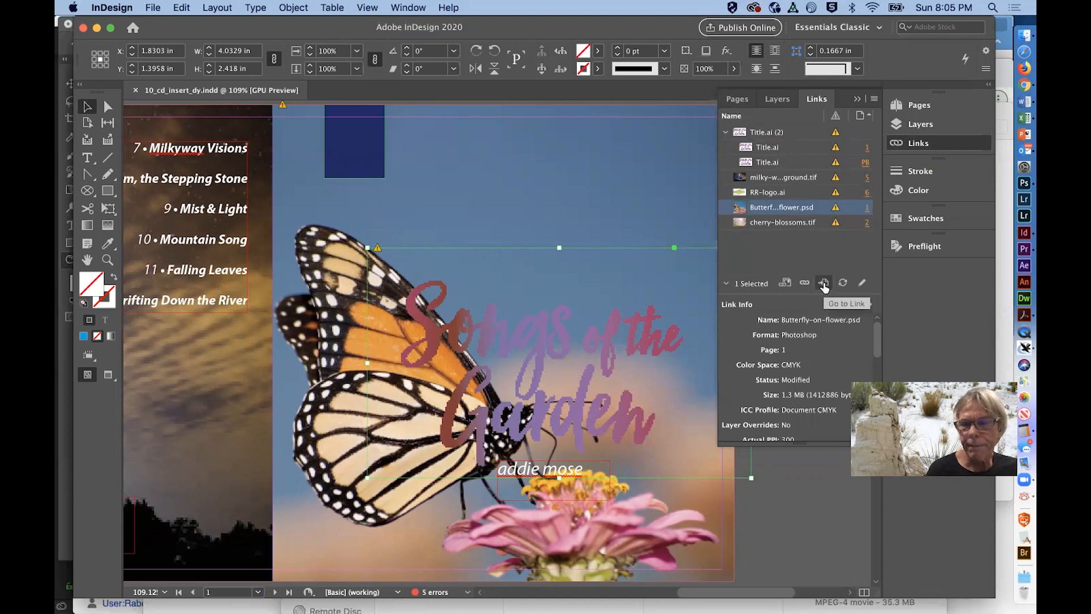
left_click(824, 284)
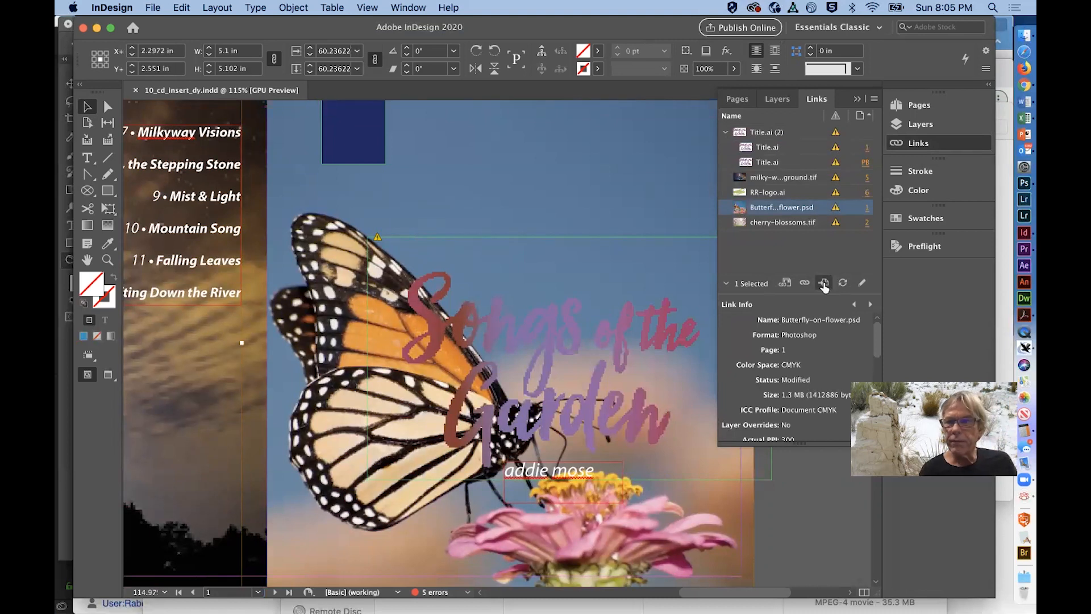
- Make the list of links slightly taller and review the link information of milky-way-background.tif, including its resolution and dimensions
left_click(803, 178)
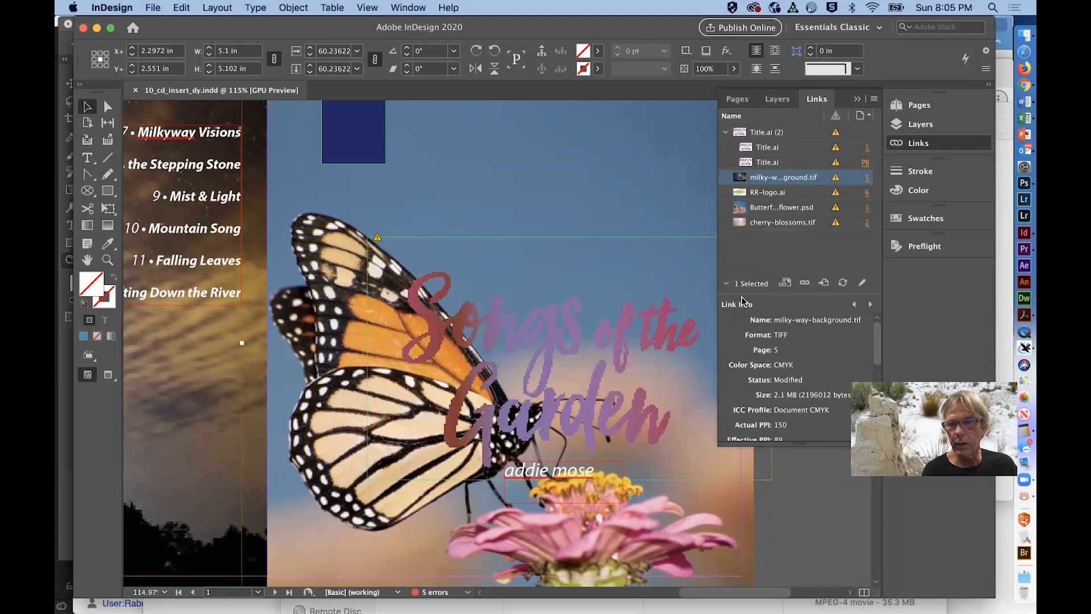
left_click(726, 283)
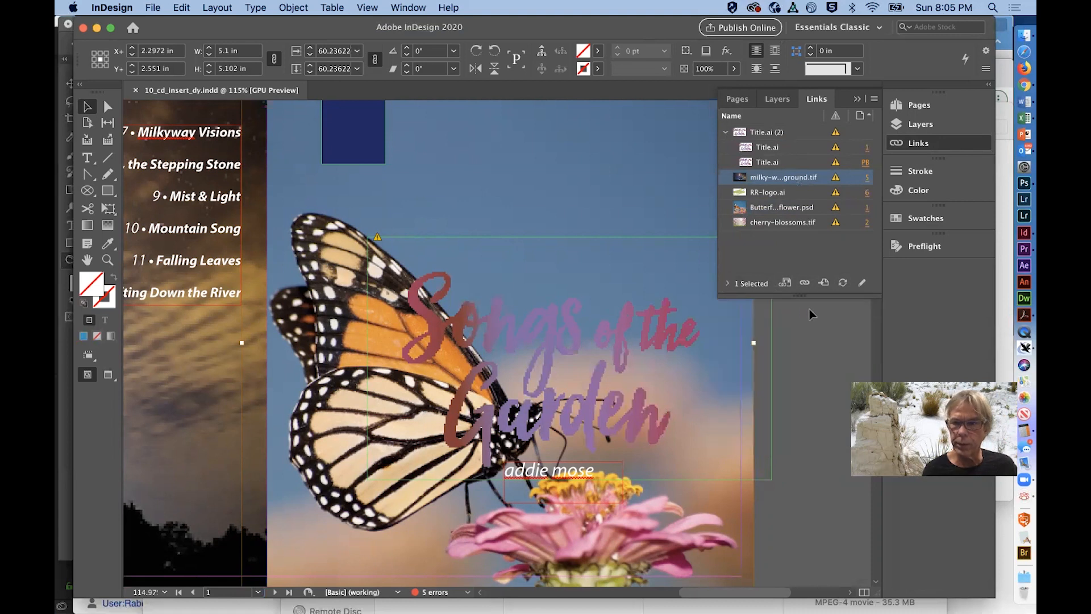
mouse_move(809, 297)
left_mouse_down()
mouse_move(797, 383)
mouse_move(801, 311)
left_mouse_up()
left_click(727, 298)
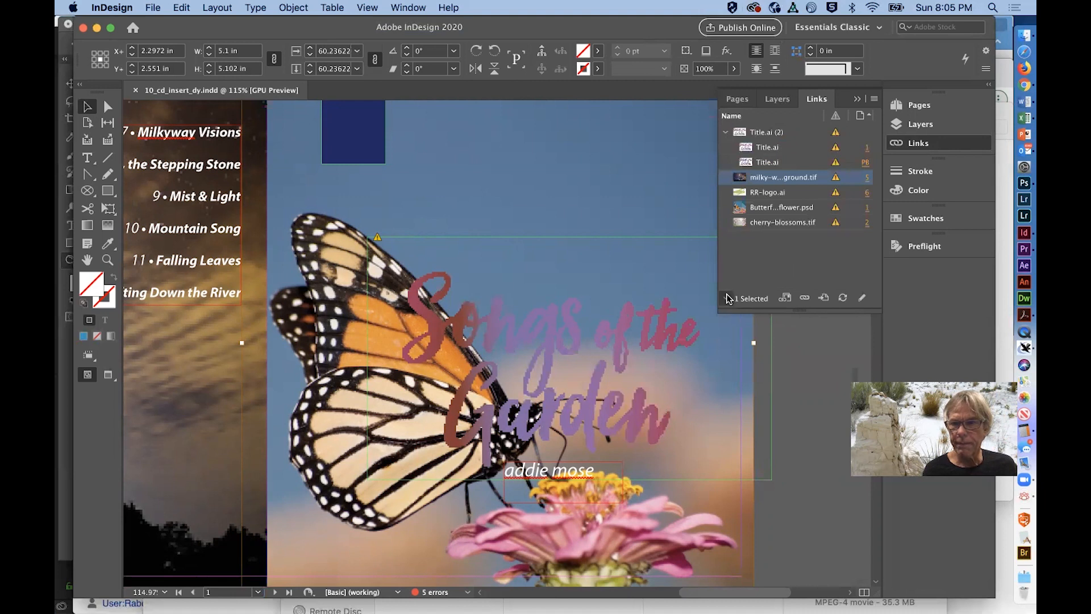
scroll(801, 410, "down", 4)
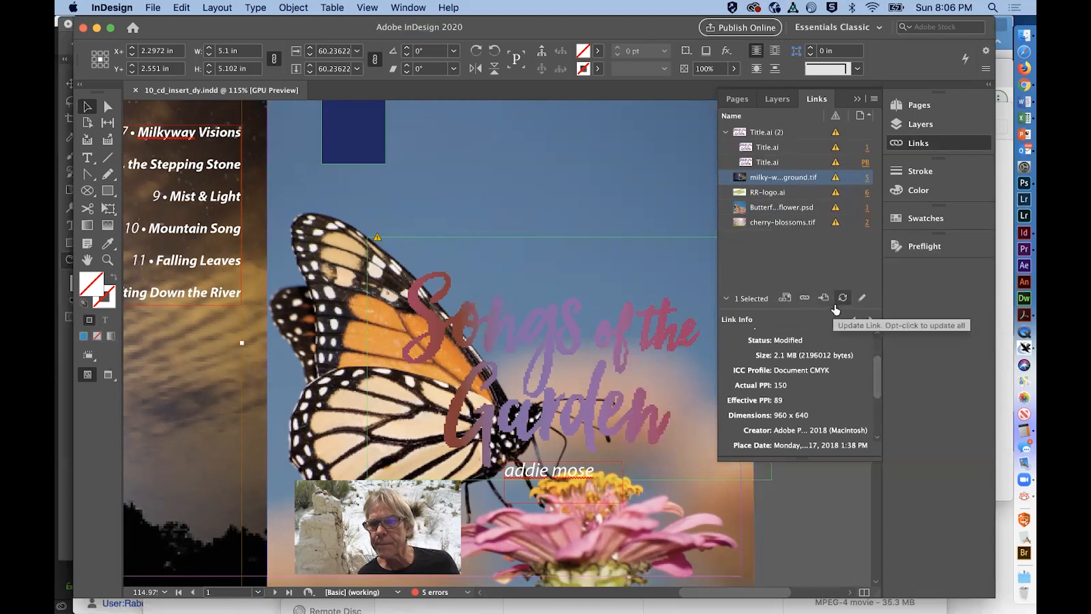
- Move on to the RR-logo.ai link and go to the logo on page 6
left_click(871, 320)
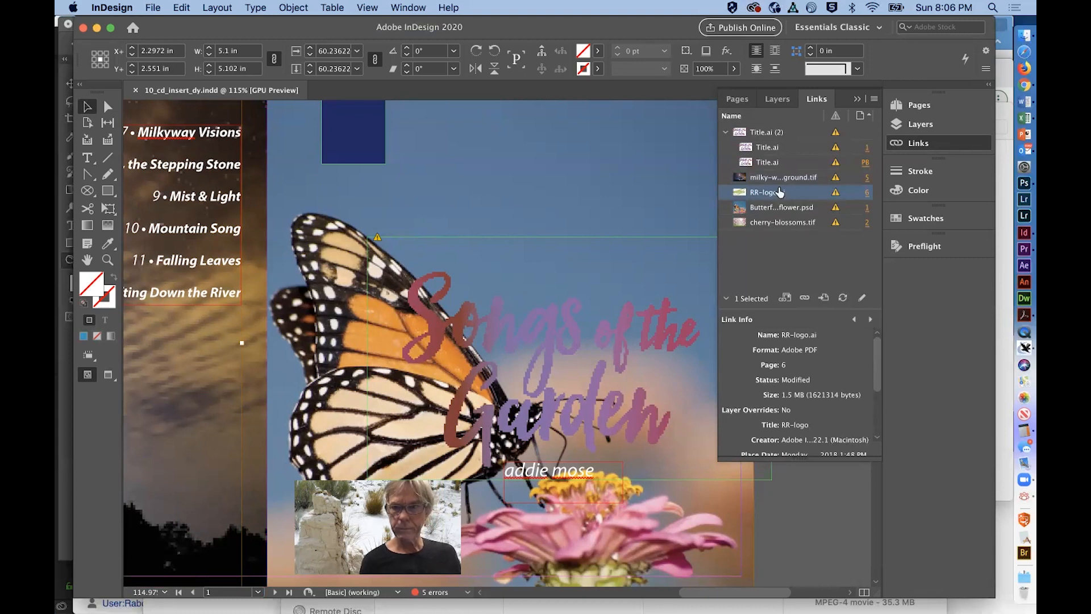
left_click(822, 298)
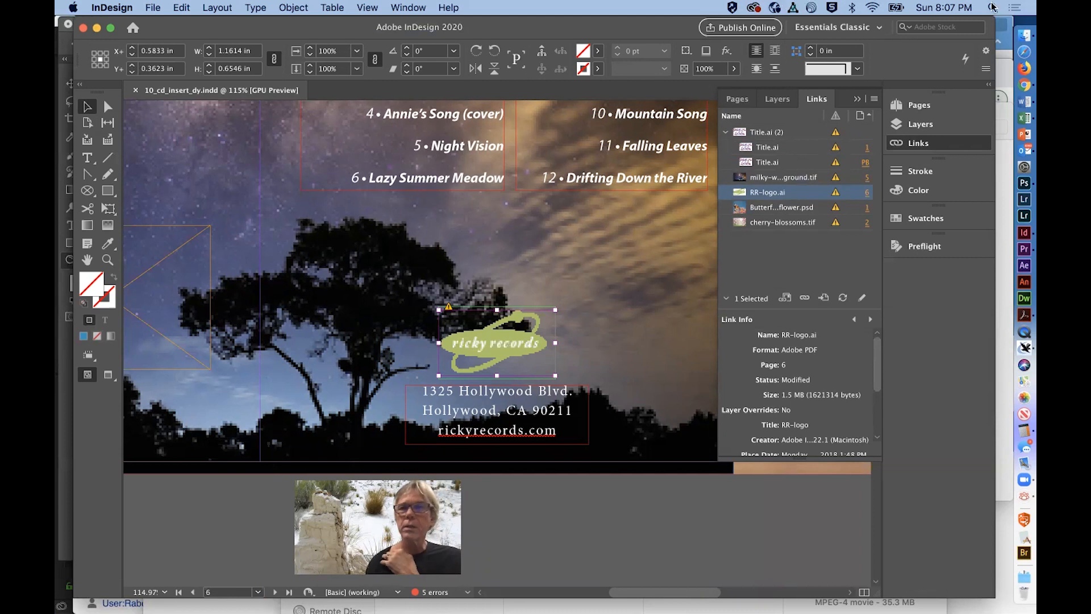
- Collapse and reopen the Links panel
left_click(859, 99)
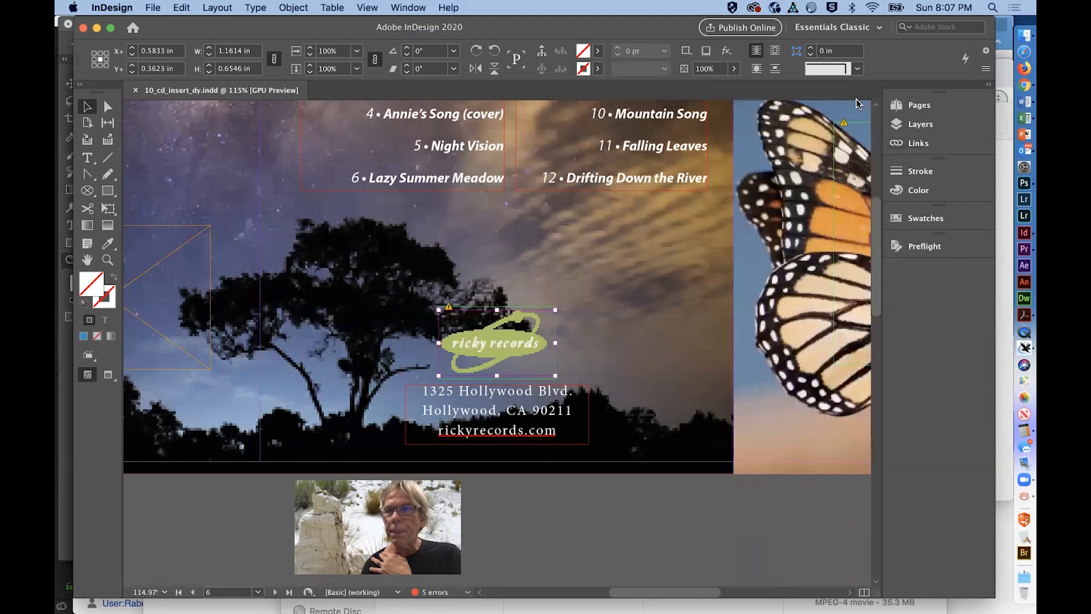
left_click(954, 141)
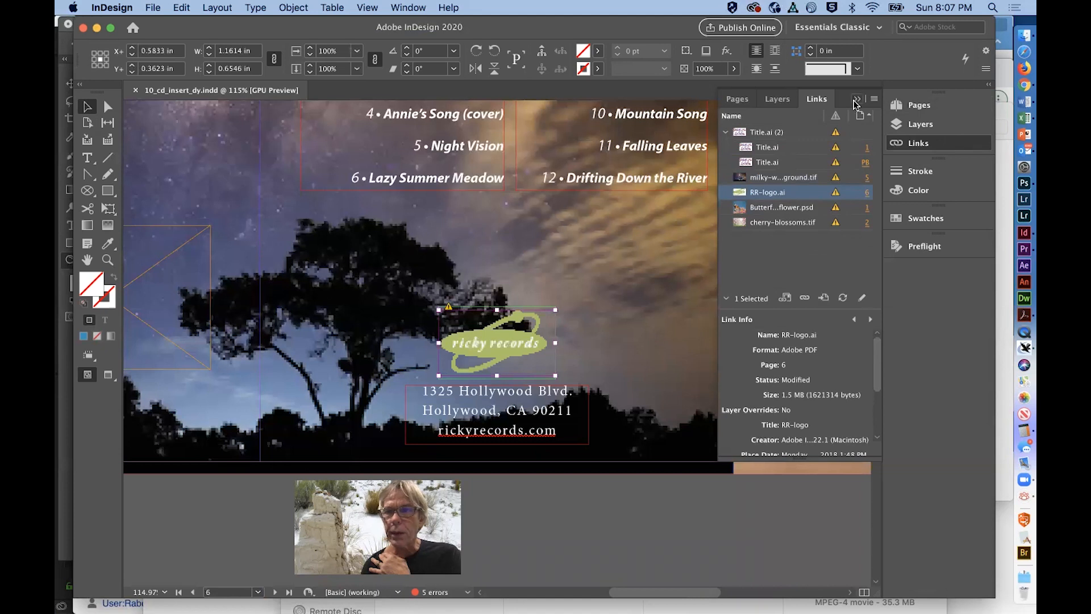
left_click(854, 100)
left_click(955, 145)
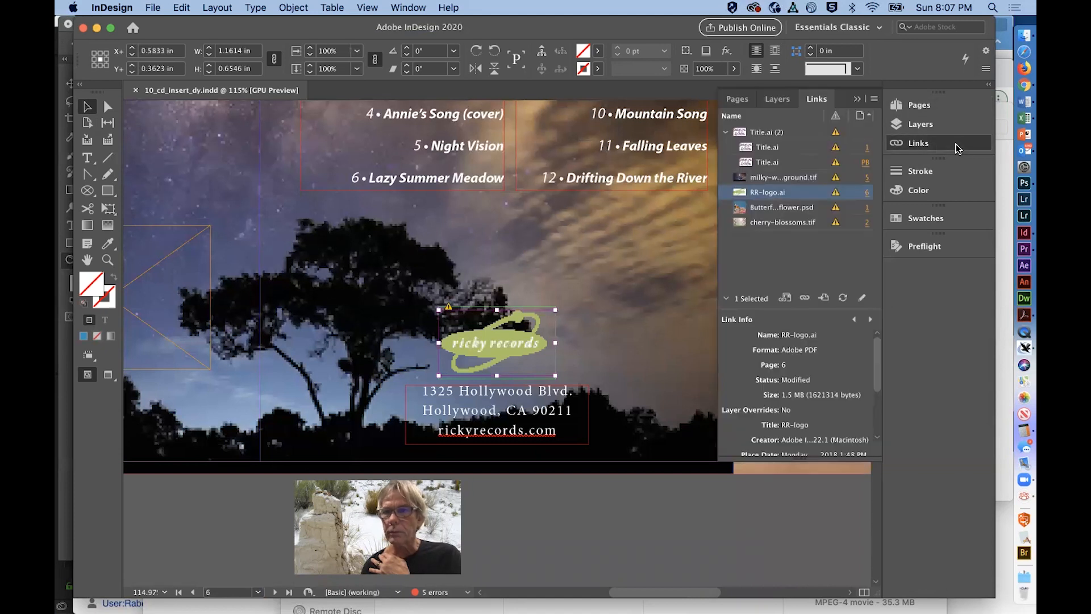
- Add Color Space, Actual PPI, Effective PPI and Transparency columns to the Links panel and widen it to show them
left_click(874, 100)
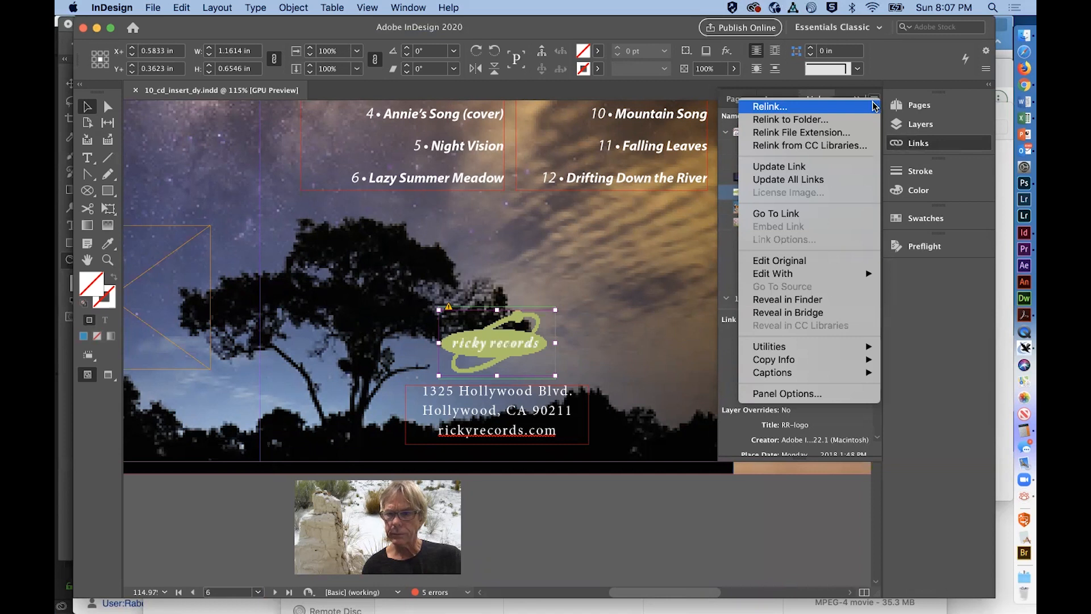
left_click(853, 396)
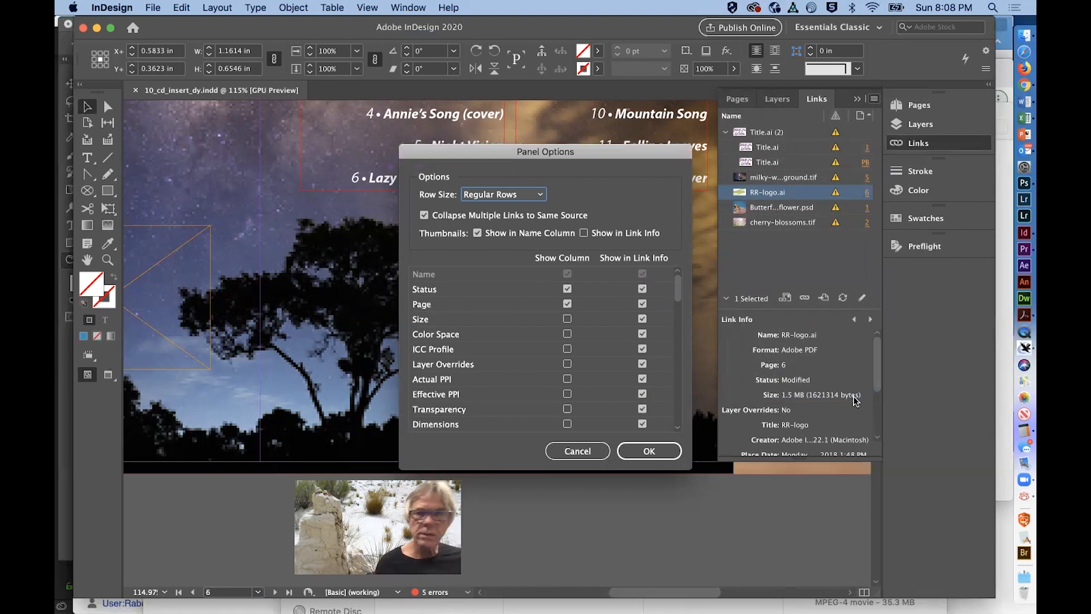
left_click(567, 333)
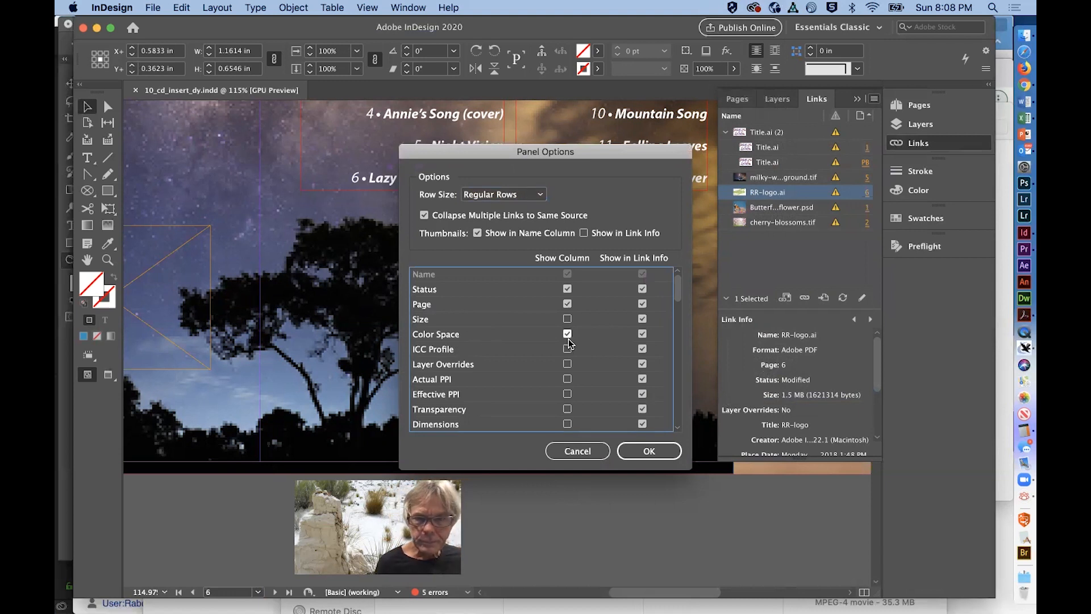
left_click(567, 379)
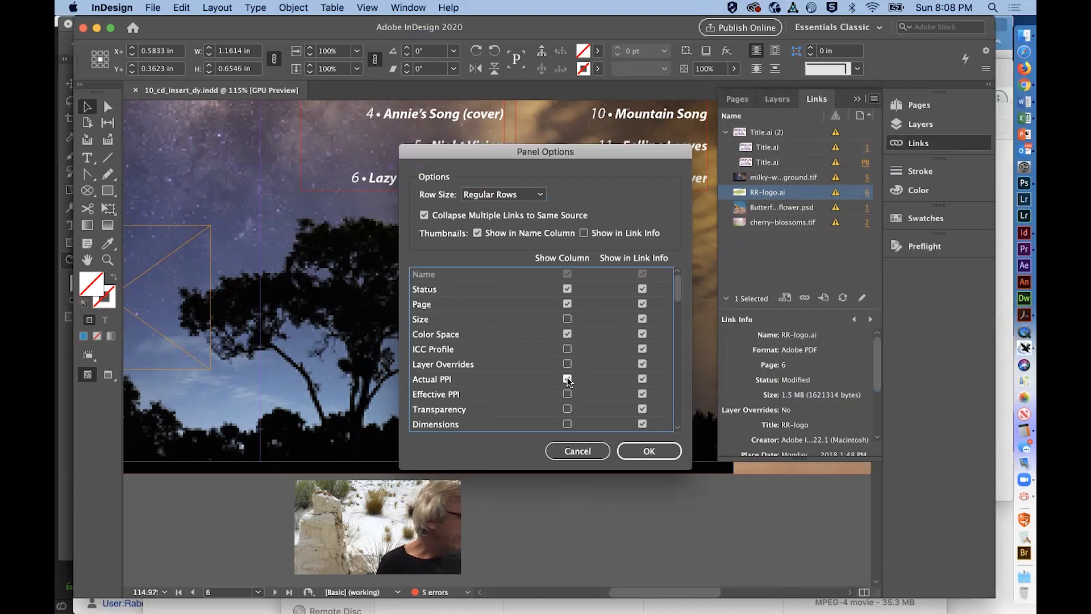
left_click(568, 396)
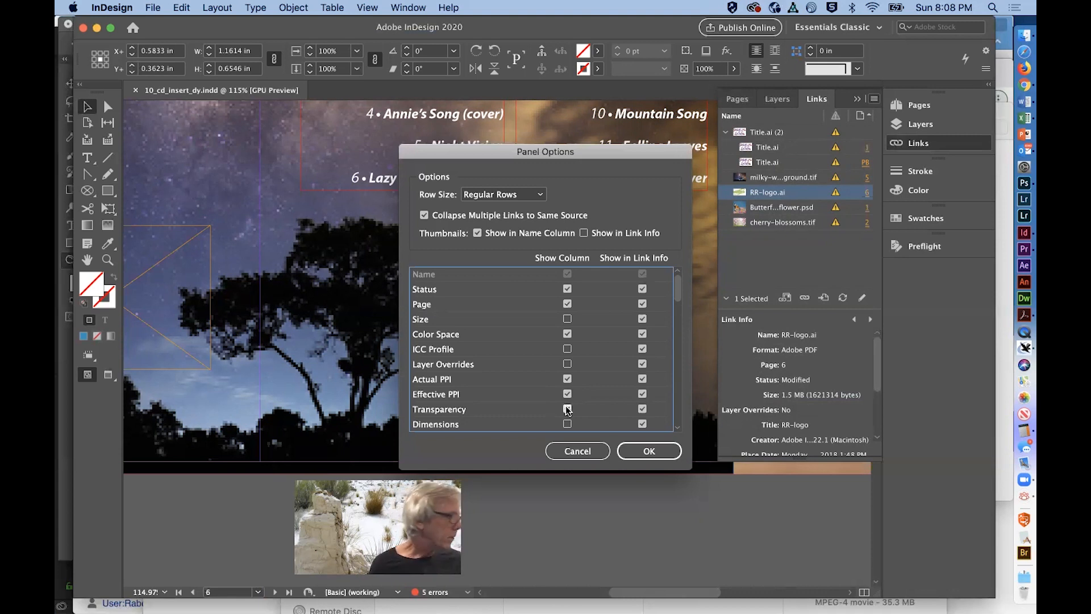
left_click(649, 452)
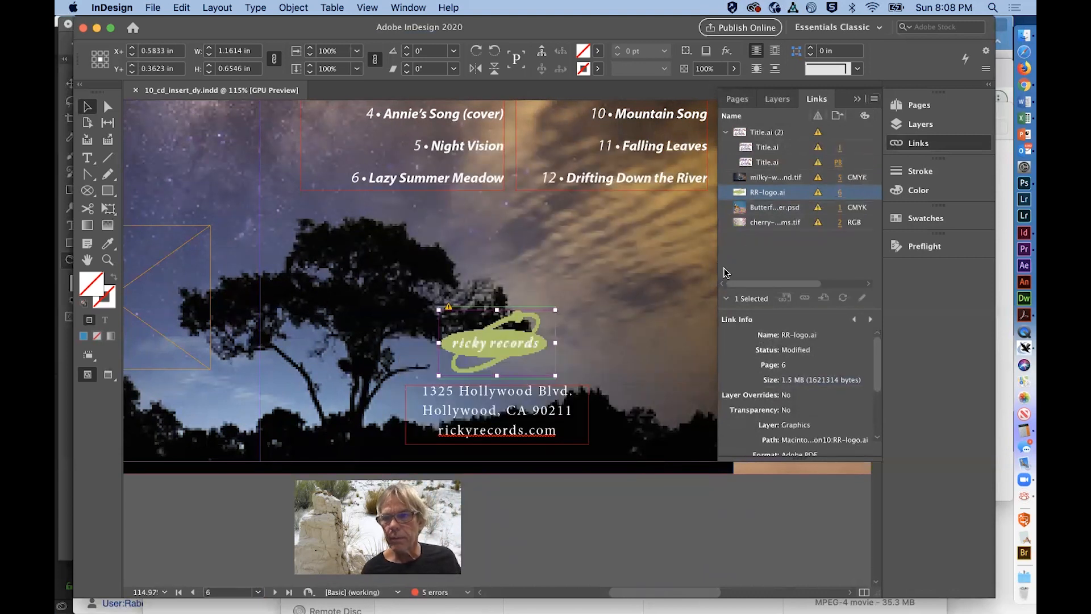
left_click_drag(714, 261, 604, 272)
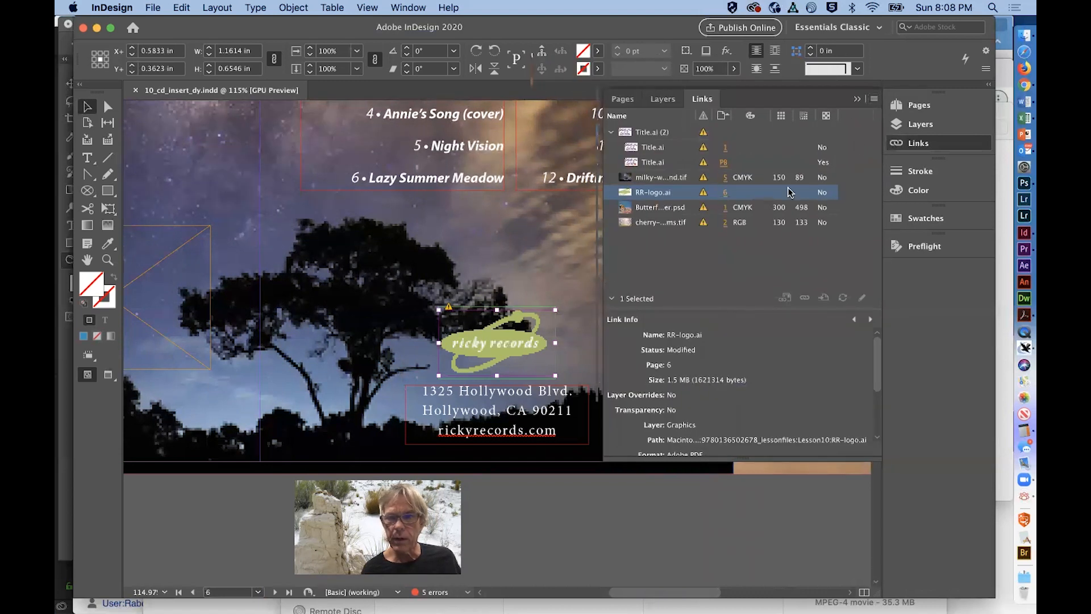
- Toggle the link information section and display the details of milky-way-background.tif in it
left_click(615, 298)
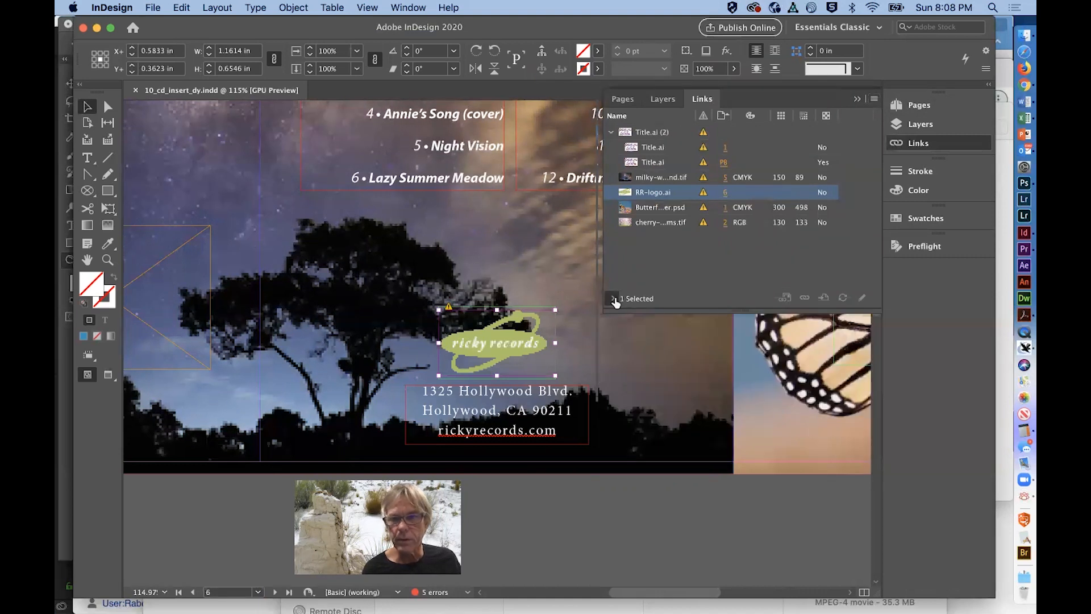
left_click(615, 299)
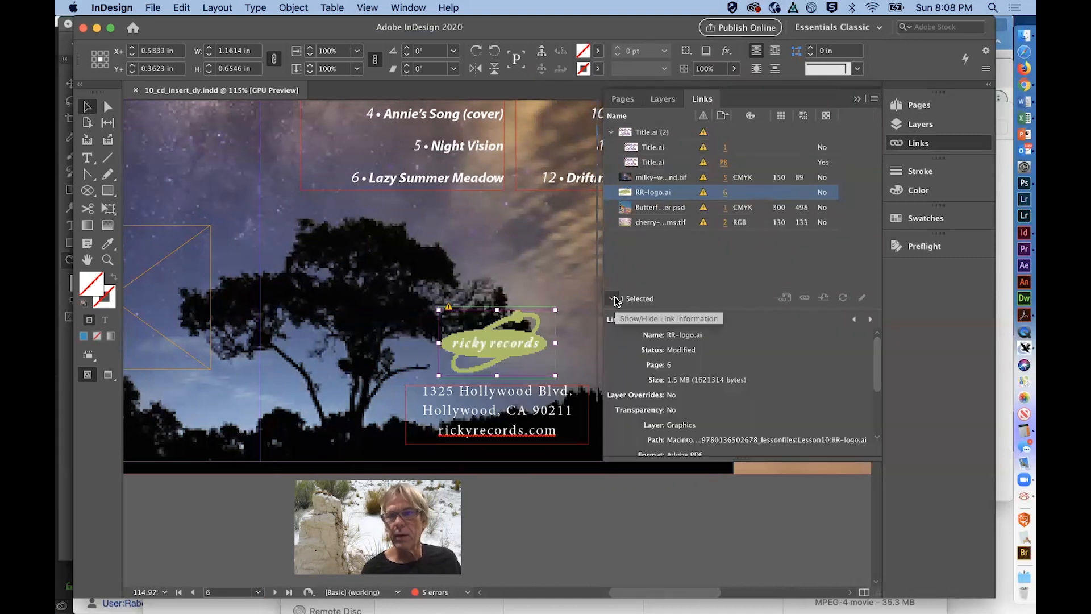
left_click(615, 299)
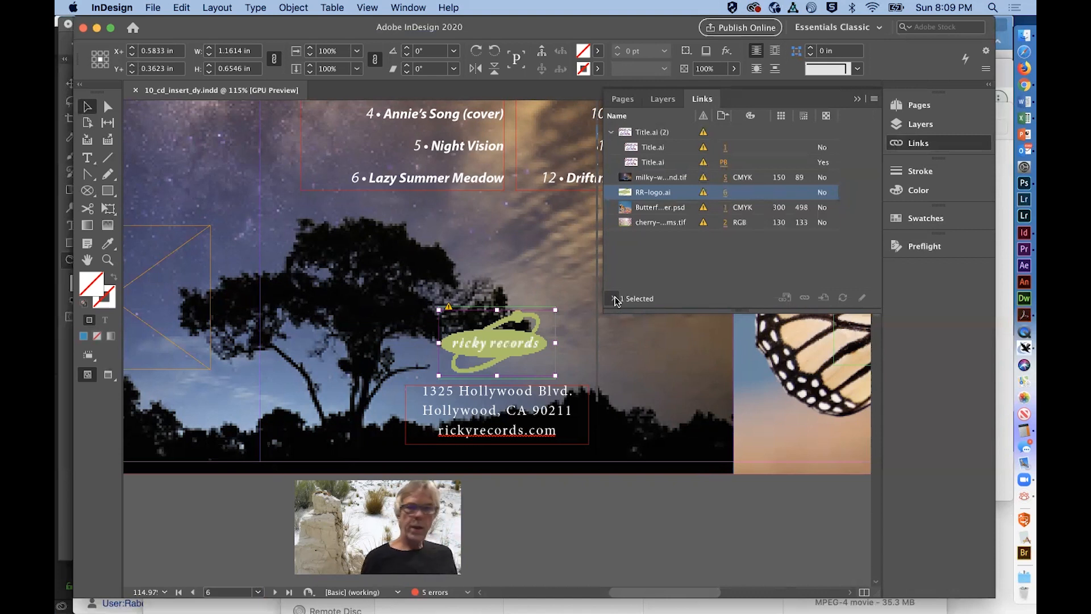
left_click(667, 181)
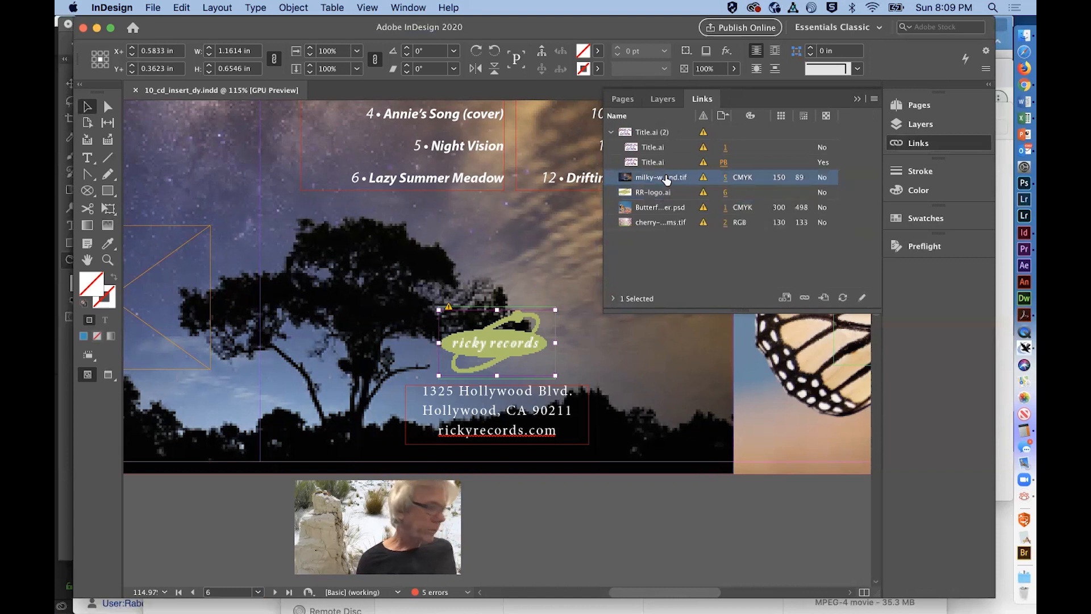
double_click(668, 180)
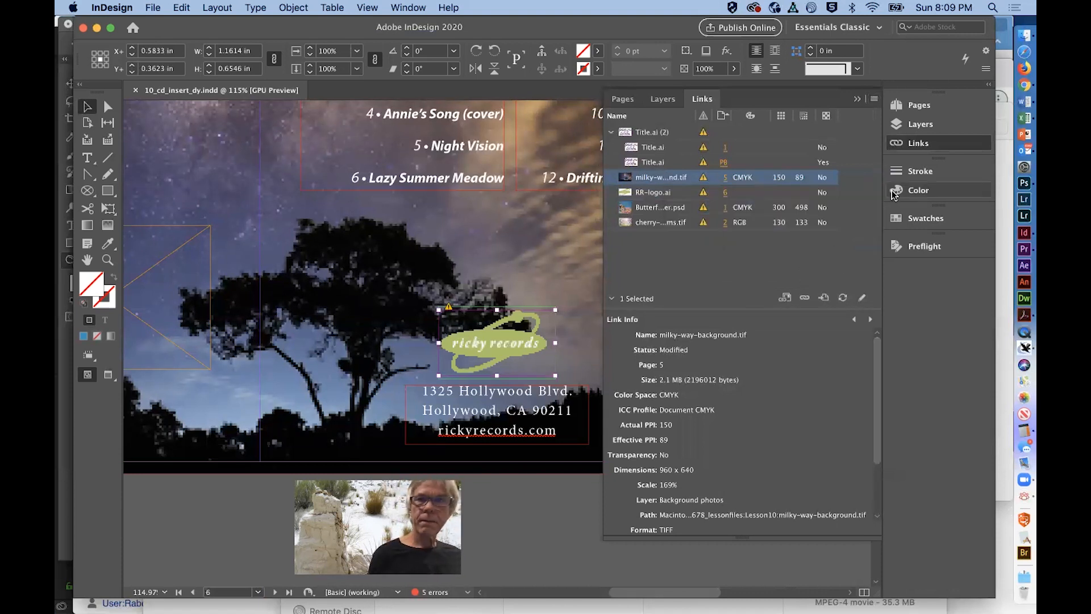
- Reveal the milky-way-background.tif source file in Finder and return to InDesign
left_click(874, 99)
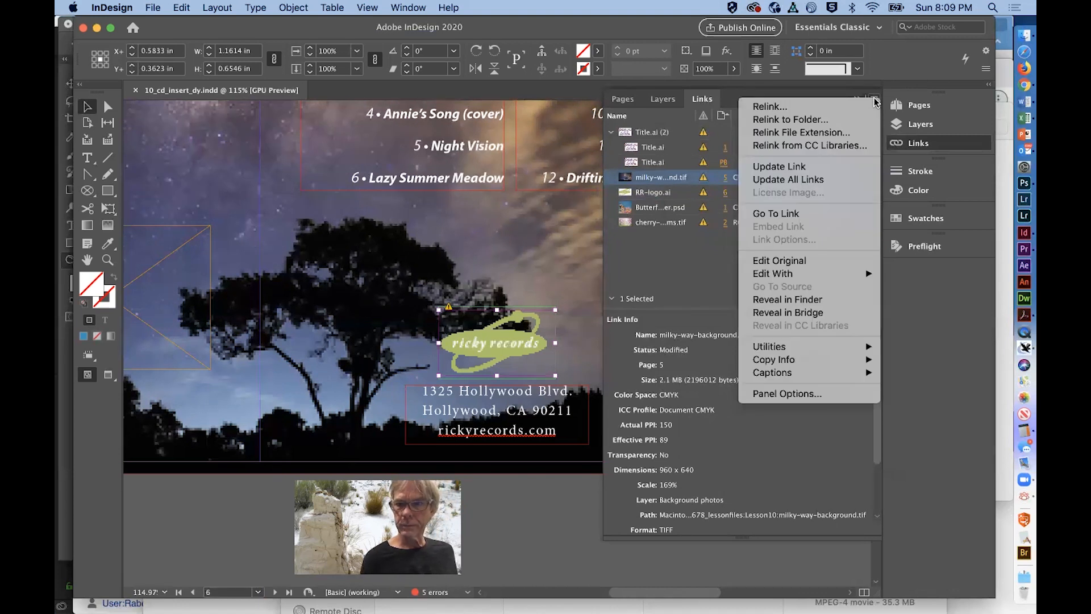
left_click(835, 299)
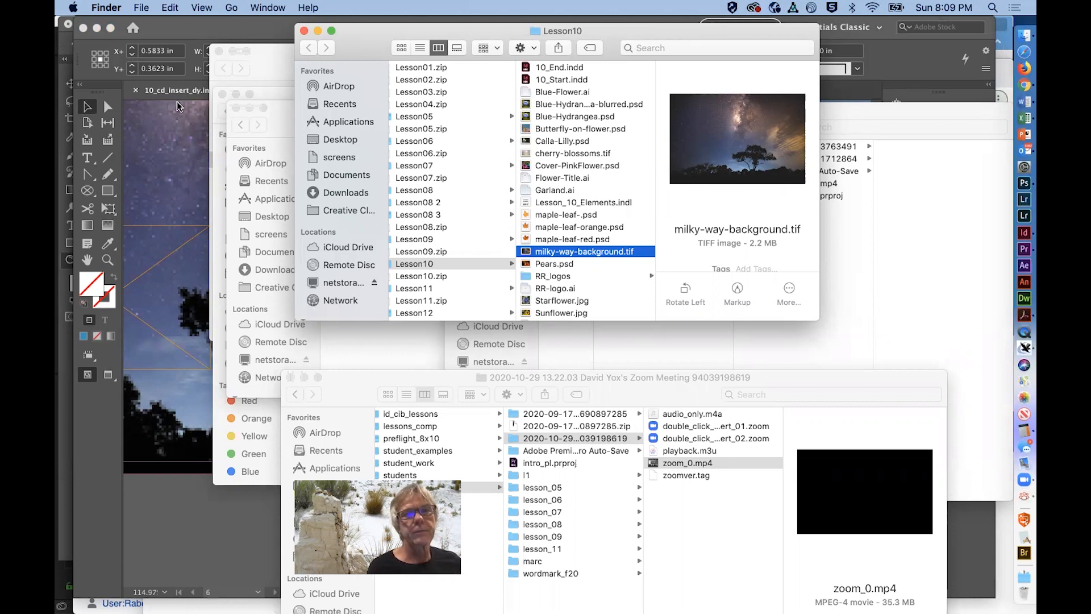
left_click(194, 29)
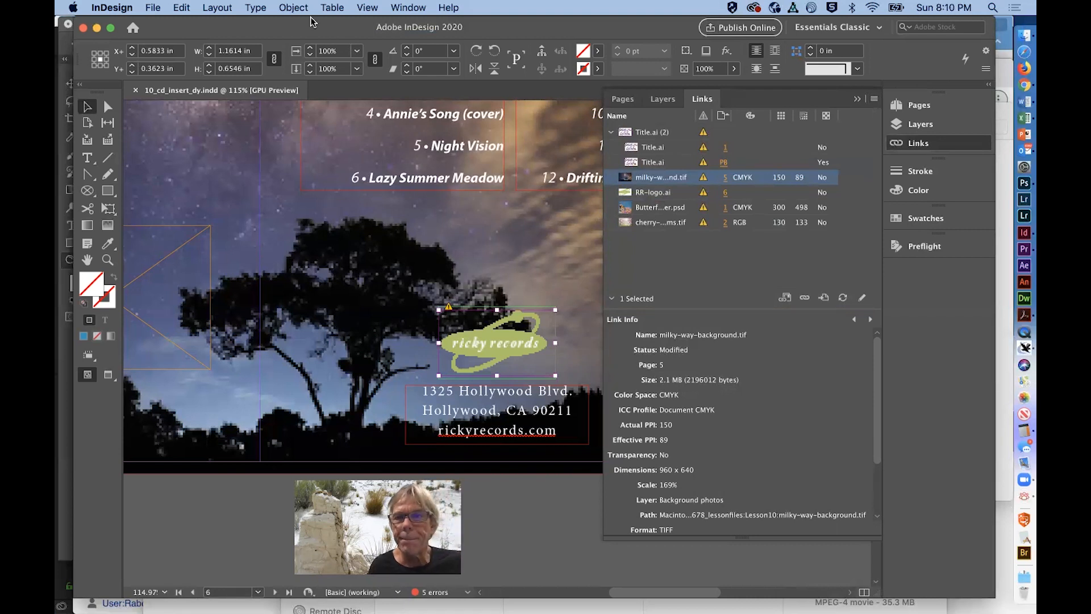
- Show the link information of the pasteboard instance of Title.ai and collapse the Title.ai group
left_click(677, 163)
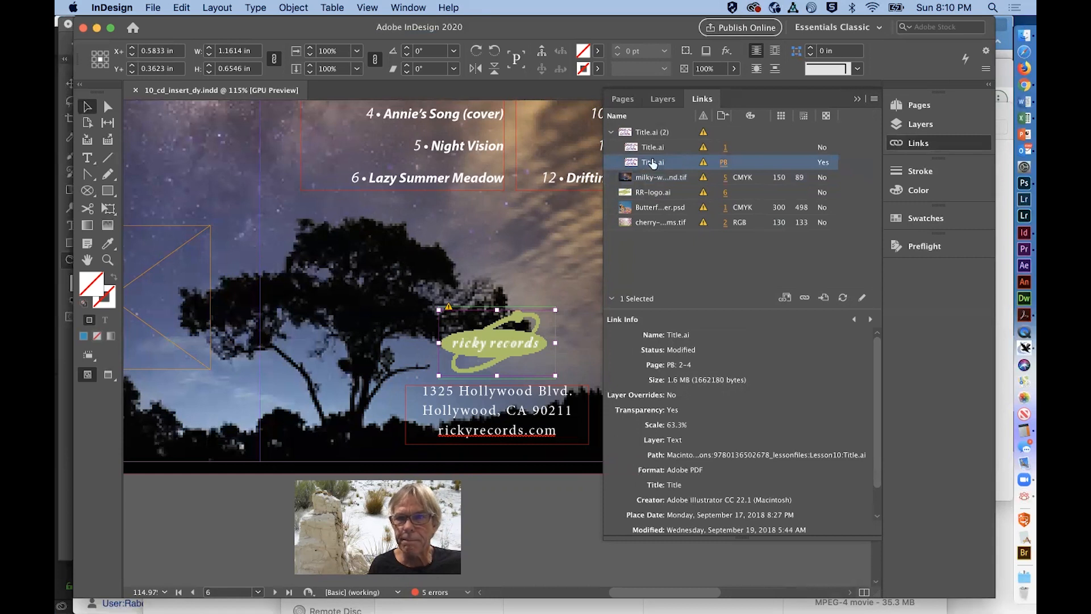
left_click(611, 132)
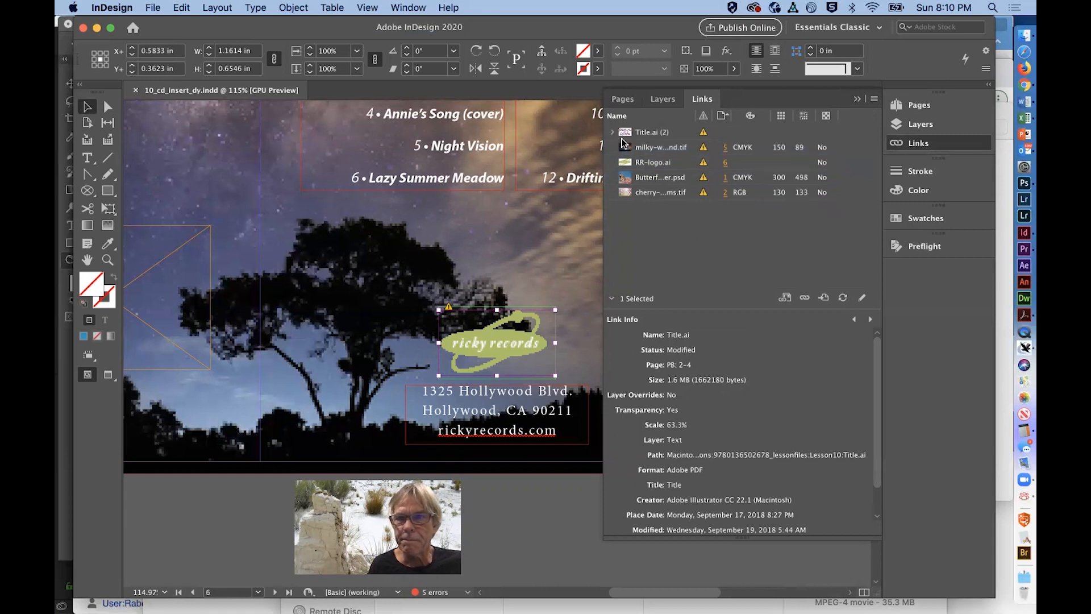
- Expand the Title.ai link group, go to its pasteboard instance and update that instance's modified link
left_click(612, 135)
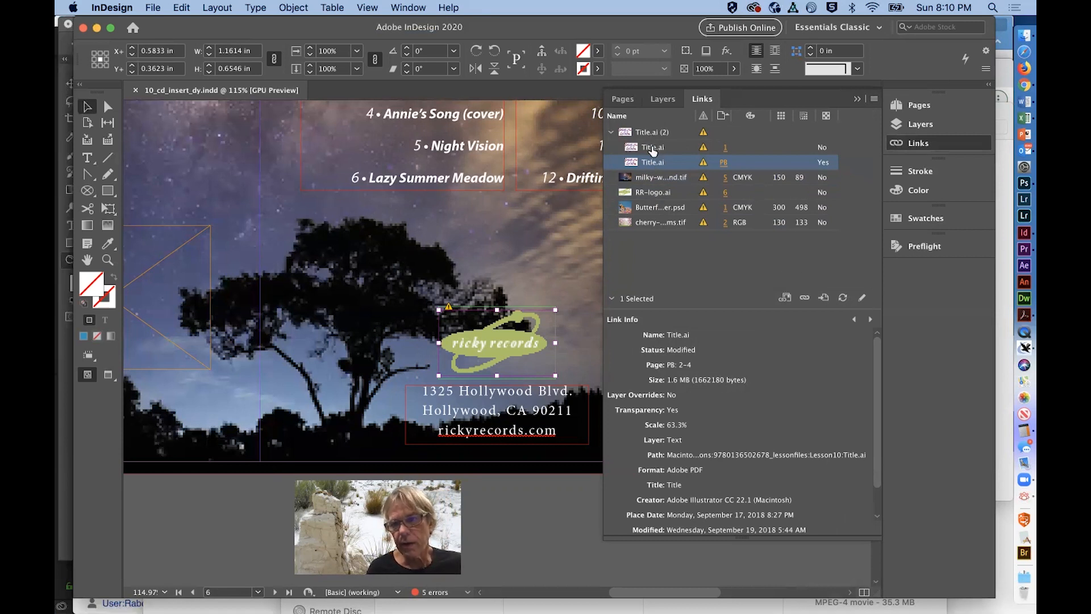
left_click(824, 298)
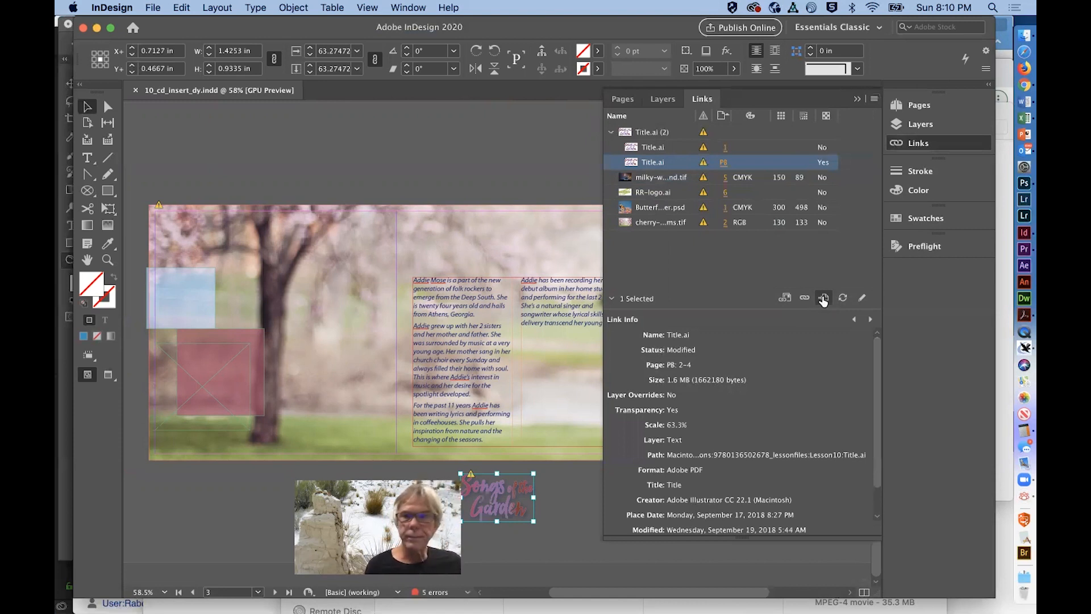
left_click(843, 298)
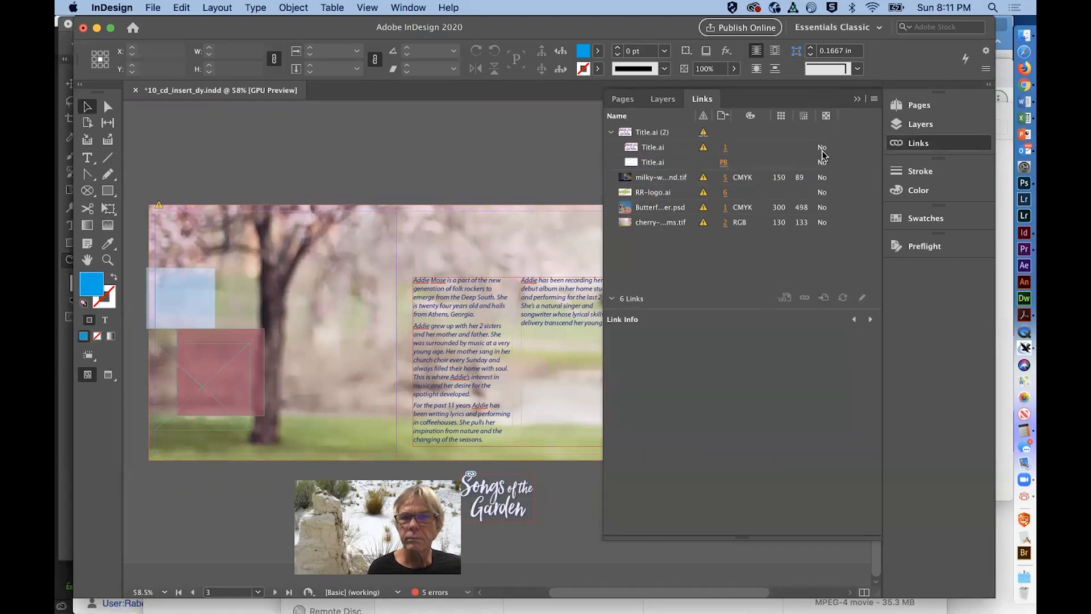
- Go to the page 1 instance of Title.ai and update its modified link
left_click(682, 138)
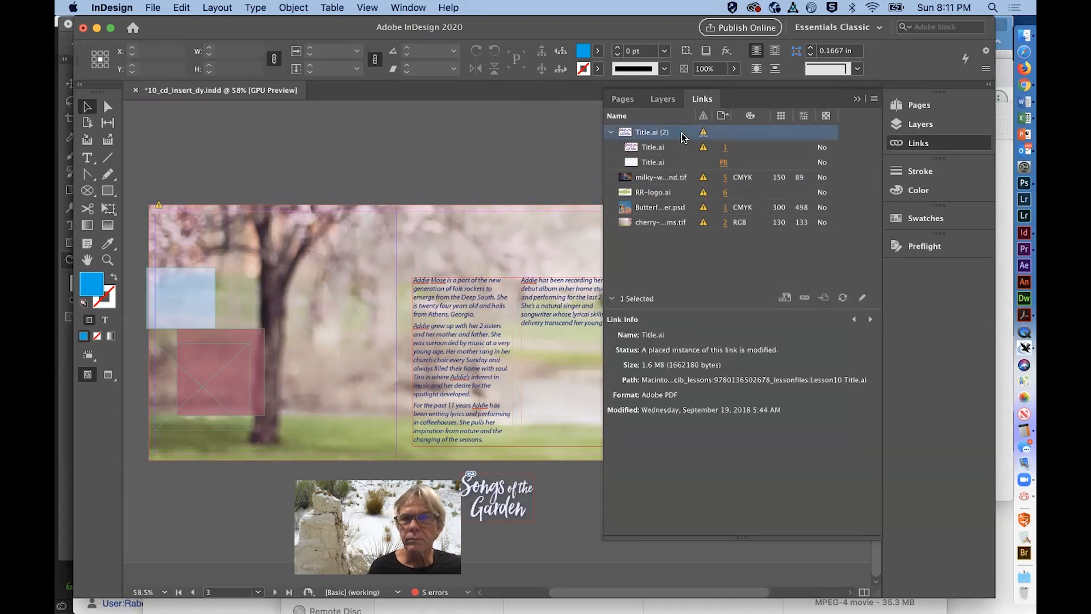
left_click(682, 150)
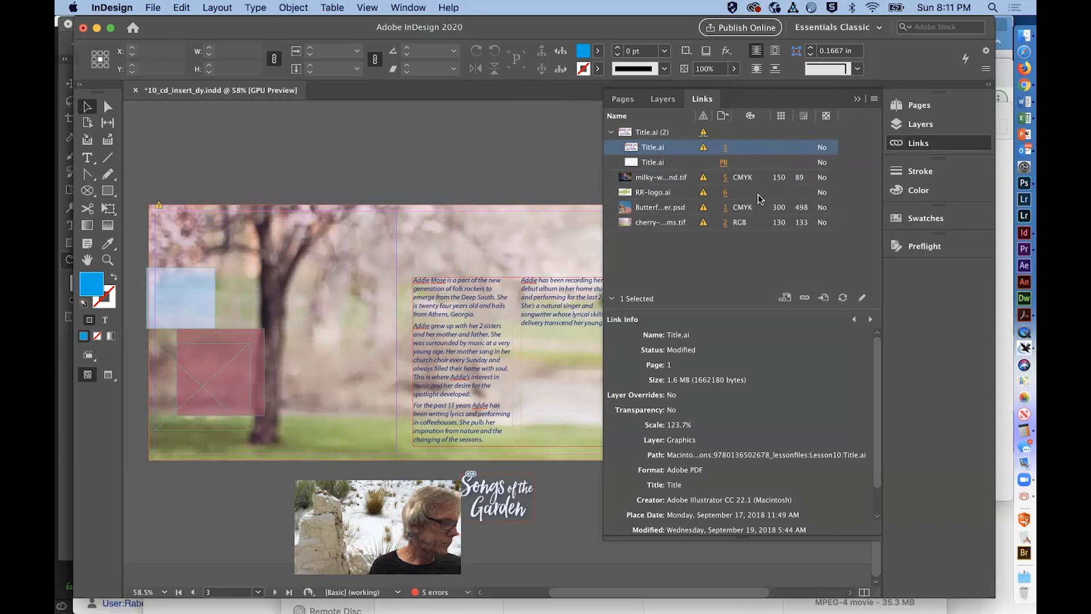
left_click(825, 299)
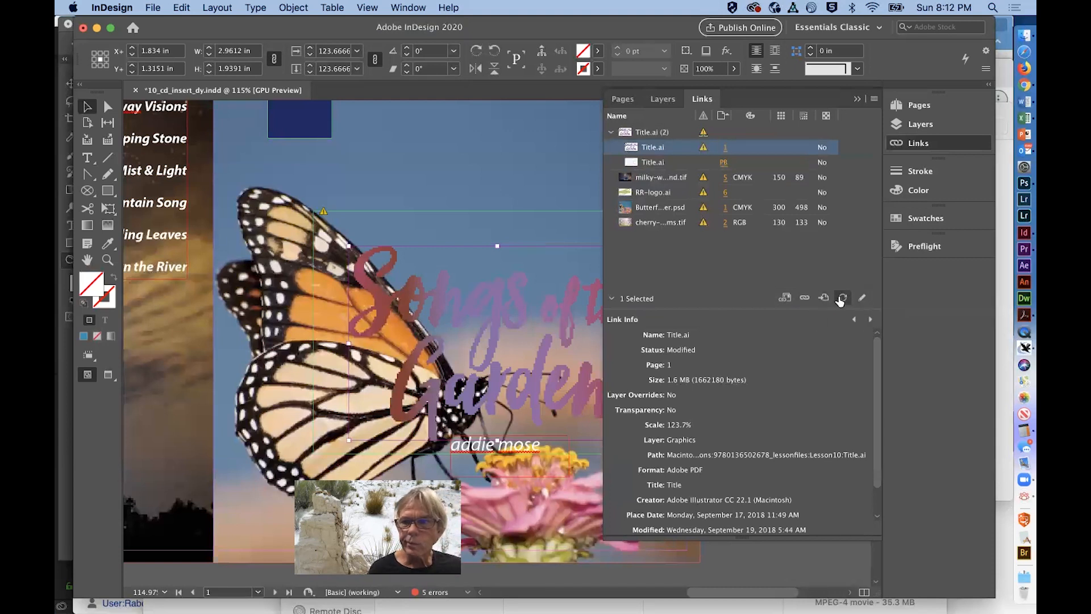
left_click(841, 299)
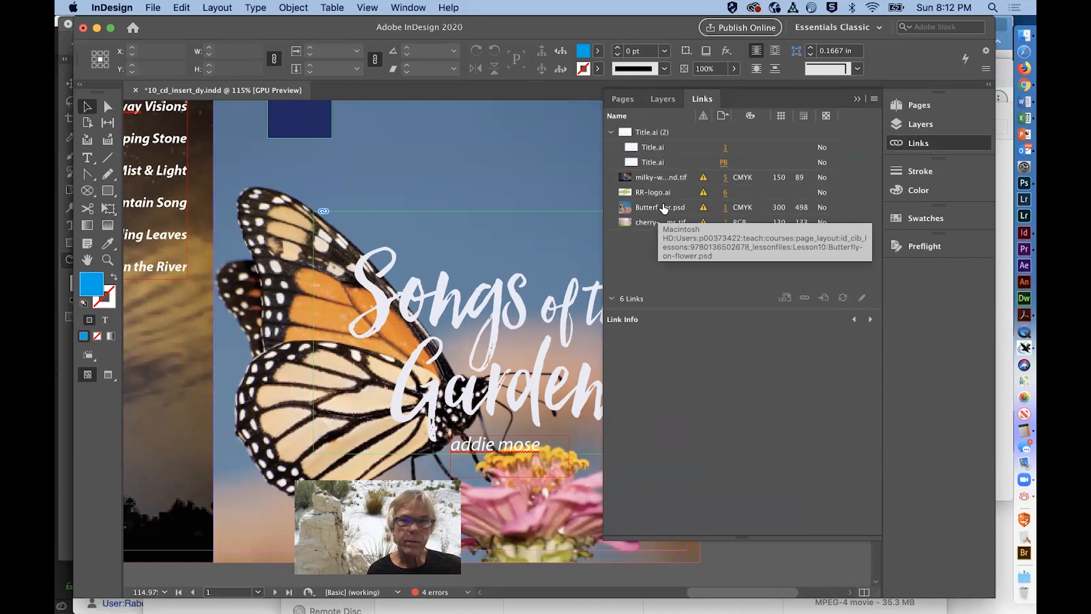
- Select the butterfly background image on page 1, view it at actual size and update its modified link
left_click(256, 265)
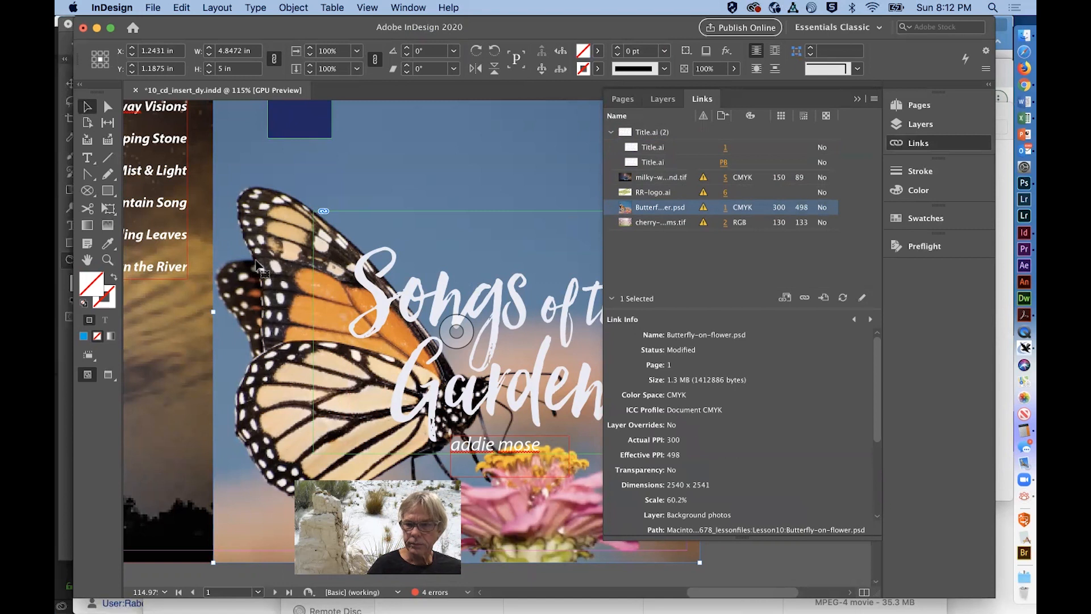
key("super+1")
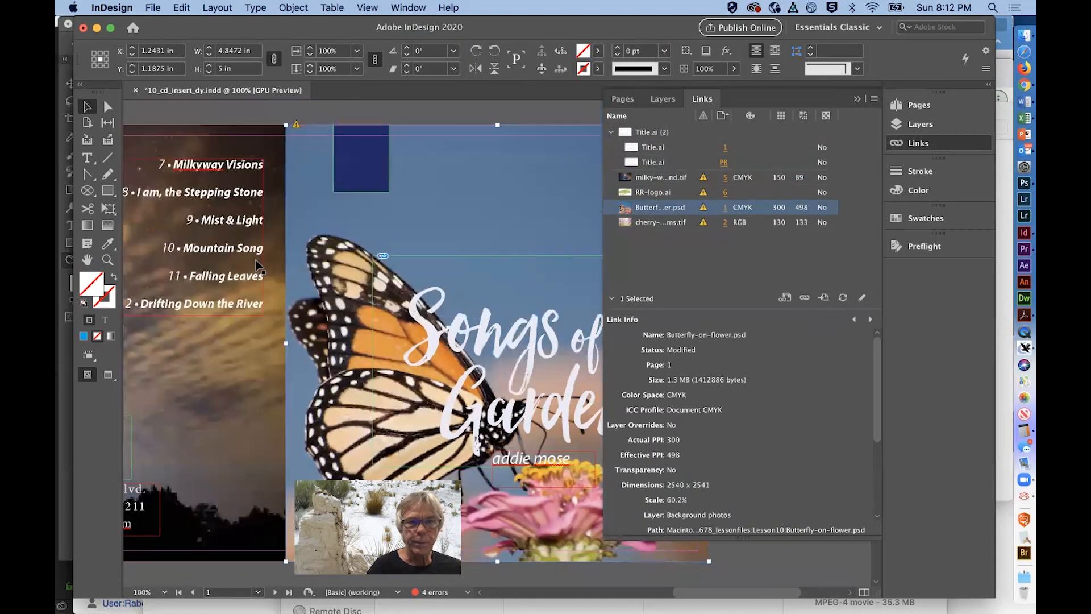
left_click(296, 126)
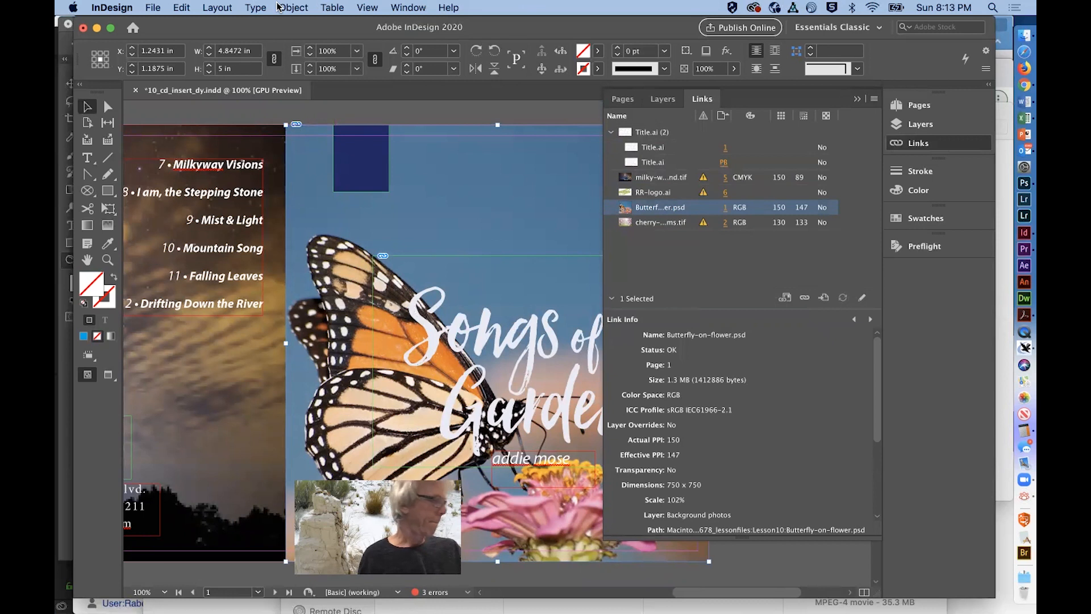
- Fit the spread in the window and examine the front cover with the butterfly image
left_click(365, 7)
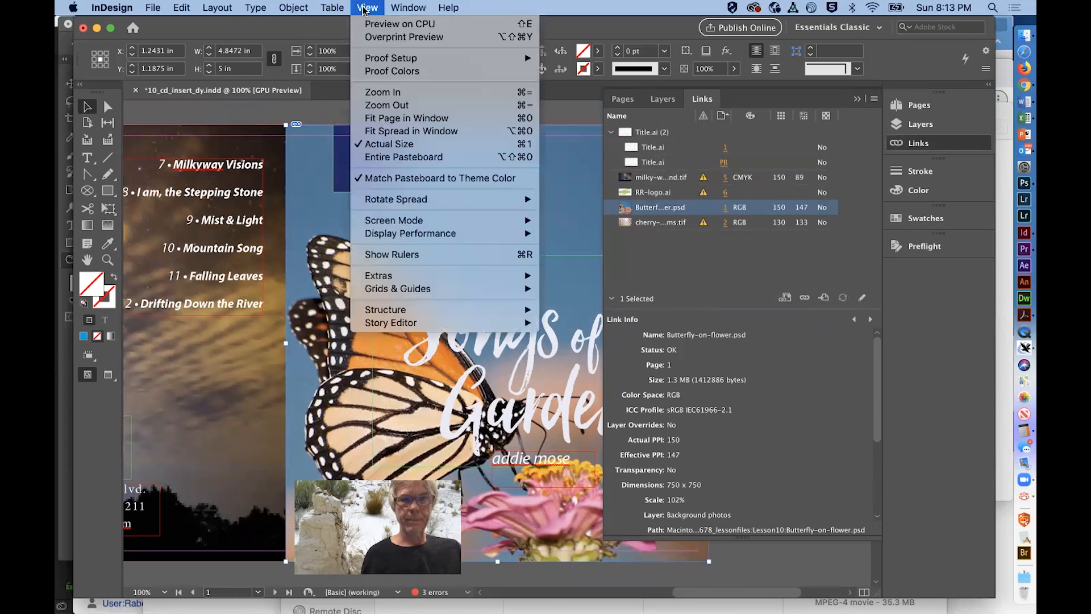
left_click(386, 131)
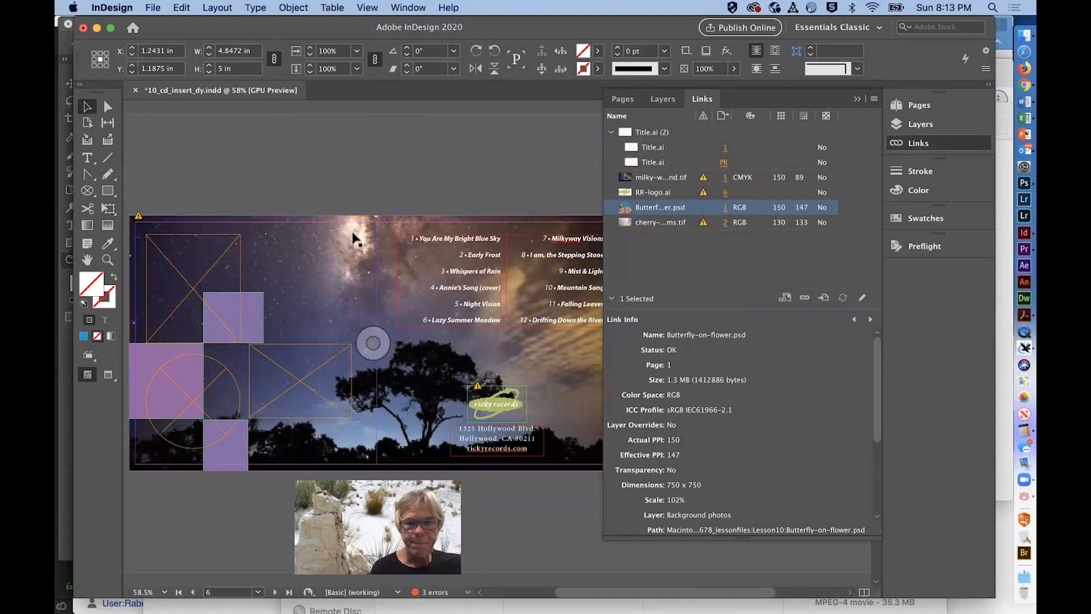
scroll(353, 234, "right", 2)
scroll(352, 234, "down", 1)
scroll(353, 234, "right", 5)
scroll(353, 235, "down", 1)
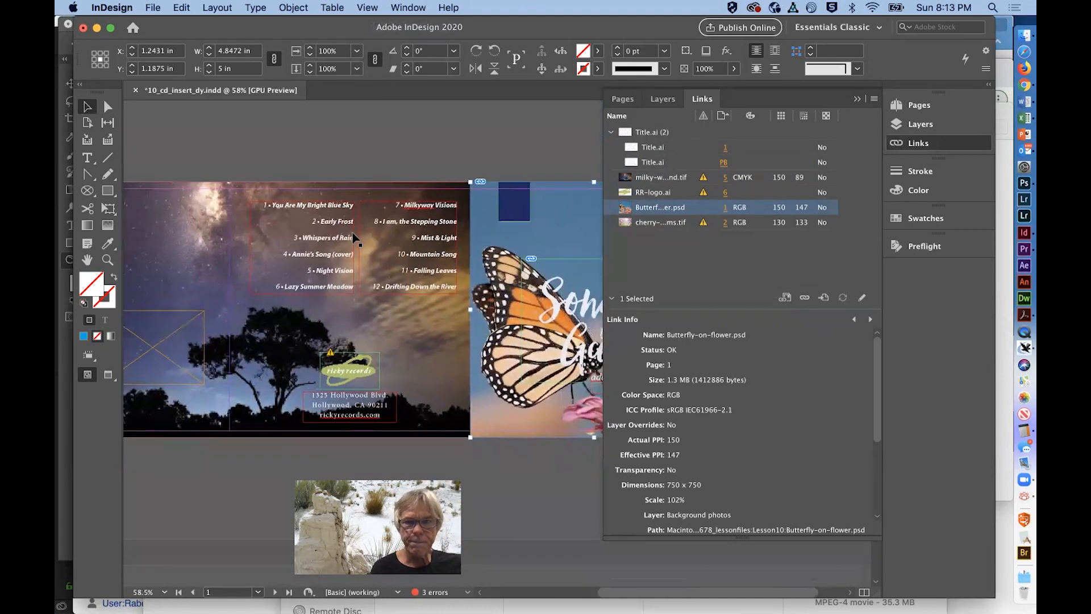
scroll(353, 234, "right", 3)
scroll(352, 234, "down", 2)
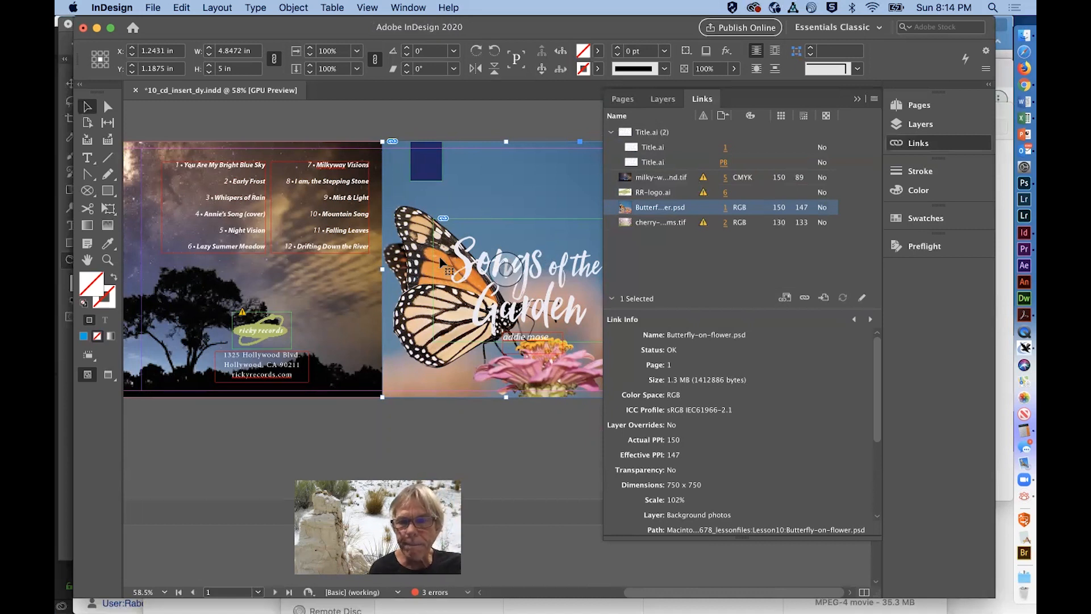
scroll(413, 307, "down", 3)
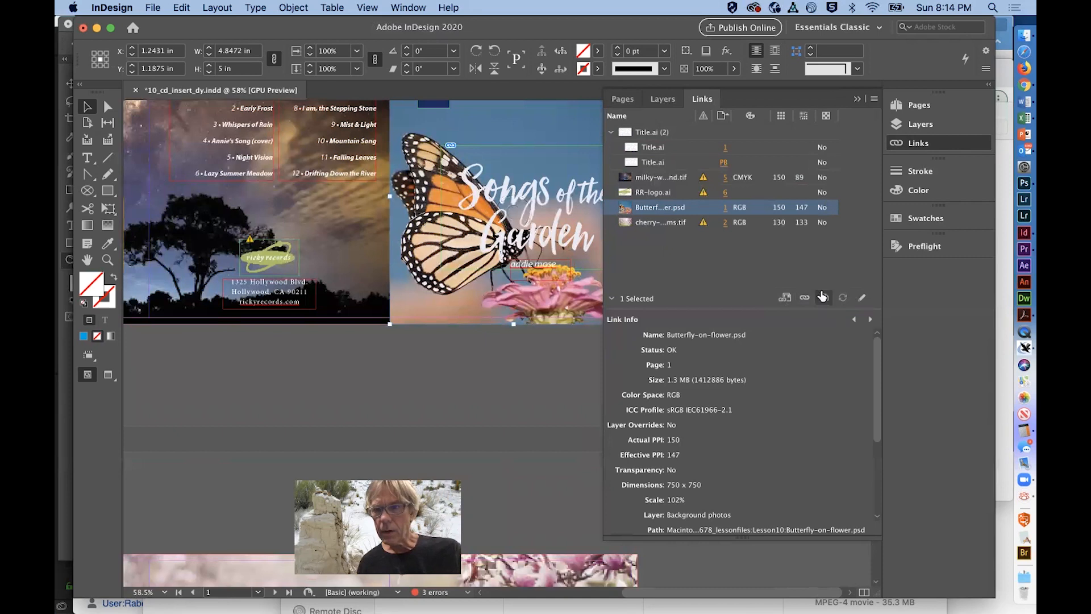
- Relink Butterfly-on-flower.psd to Cover-PinkFlower.psd from the Lesson10 folder, deselect the image and save the document
left_click(800, 302)
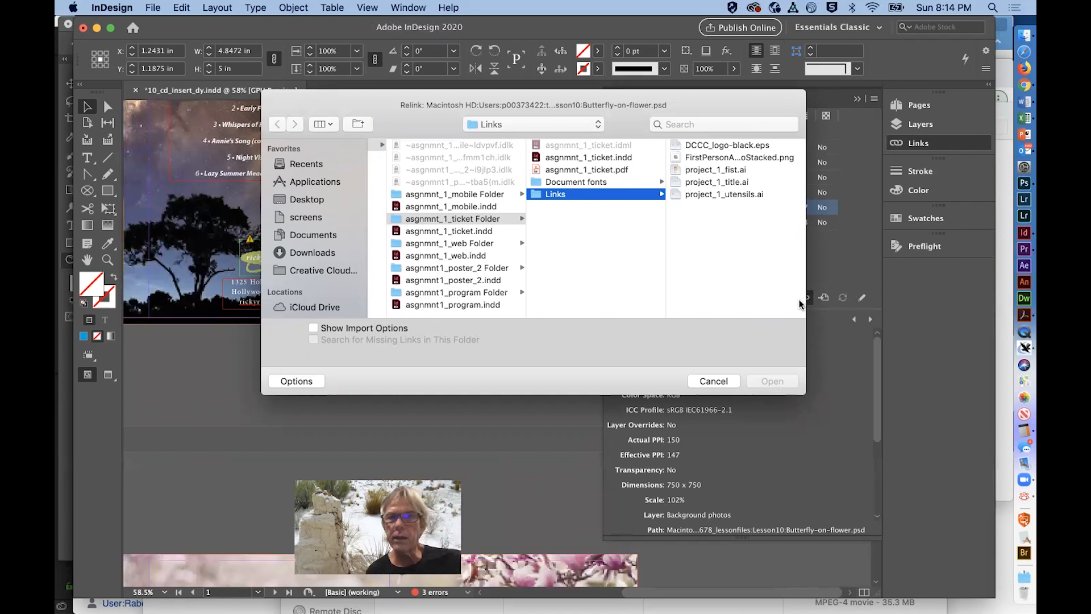
left_click(504, 125)
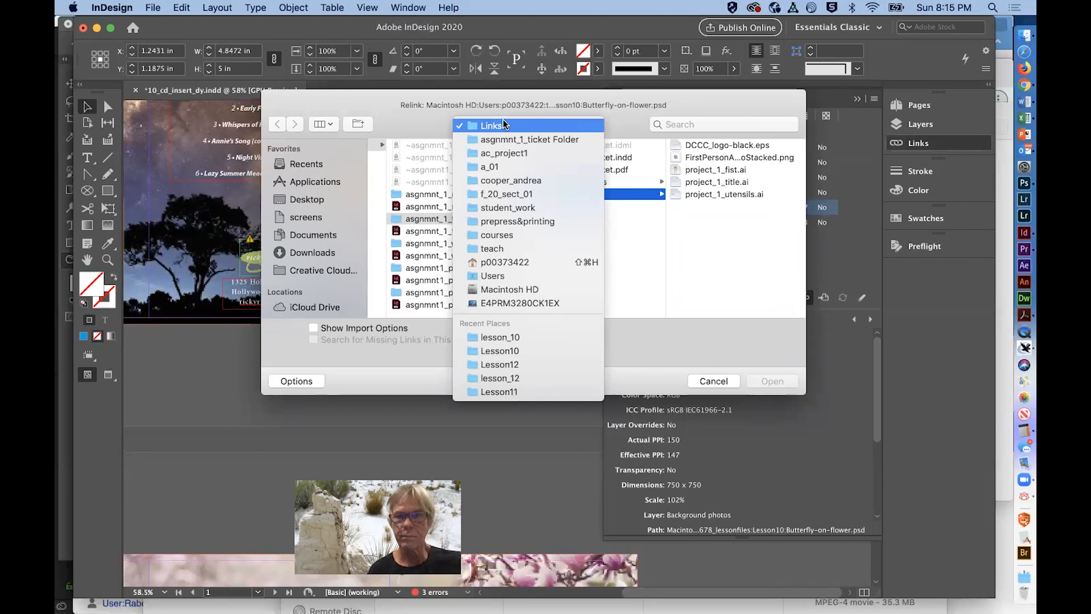
left_click(509, 339)
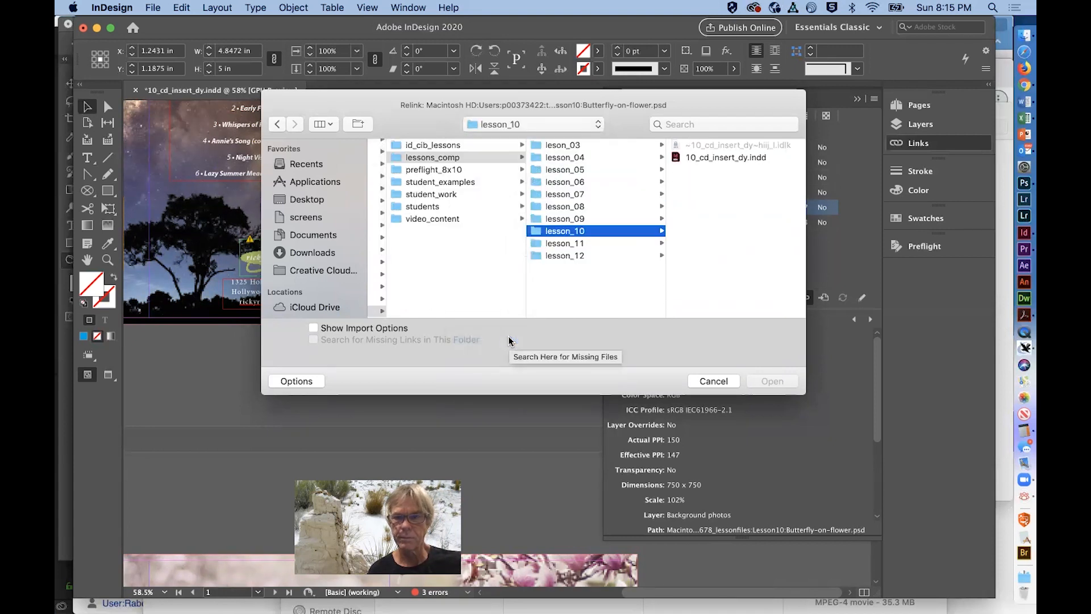
left_click(450, 146)
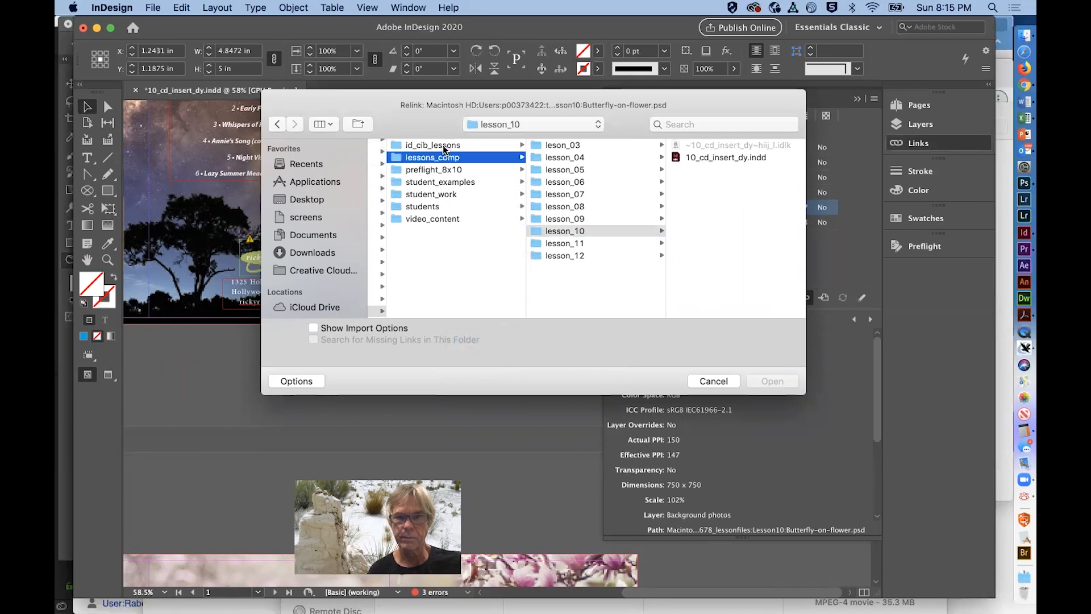
left_click(585, 149)
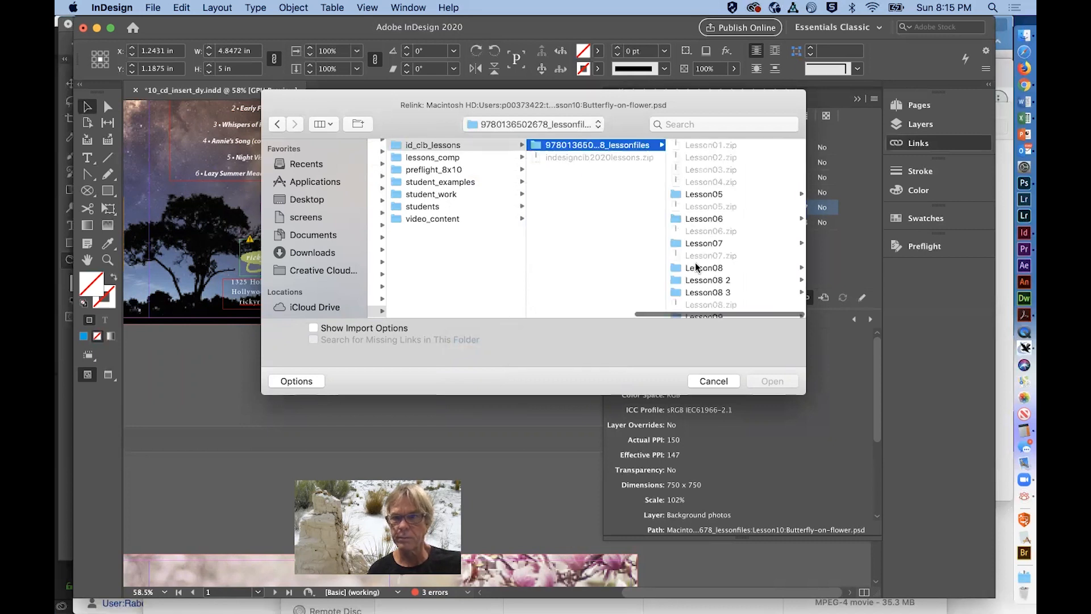
scroll(712, 287, "up", 2)
scroll(712, 288, "down", 2)
left_click(712, 202)
left_click(712, 244)
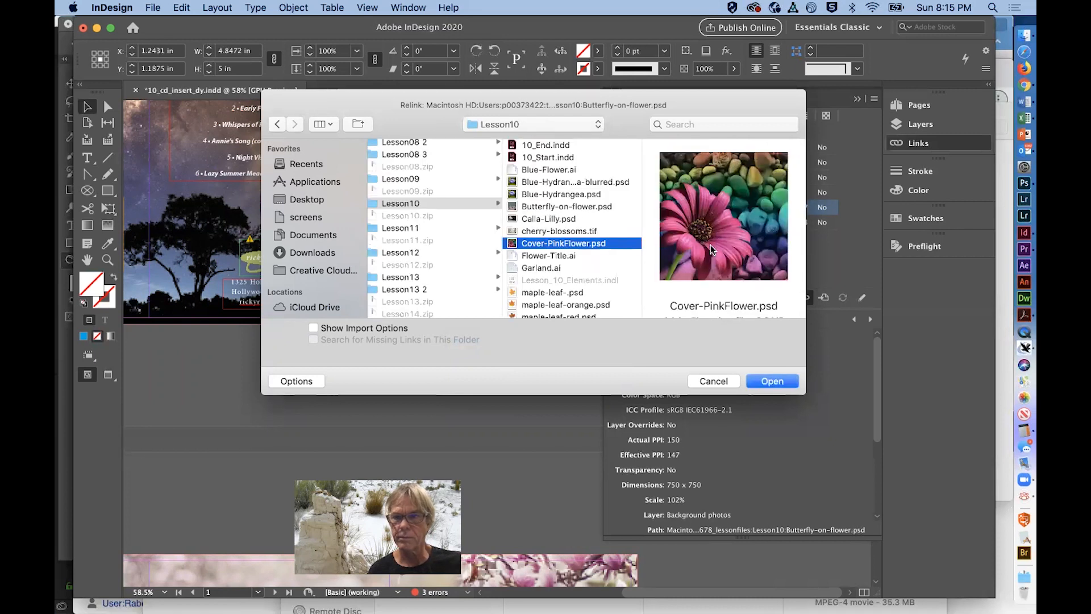
left_click(780, 380)
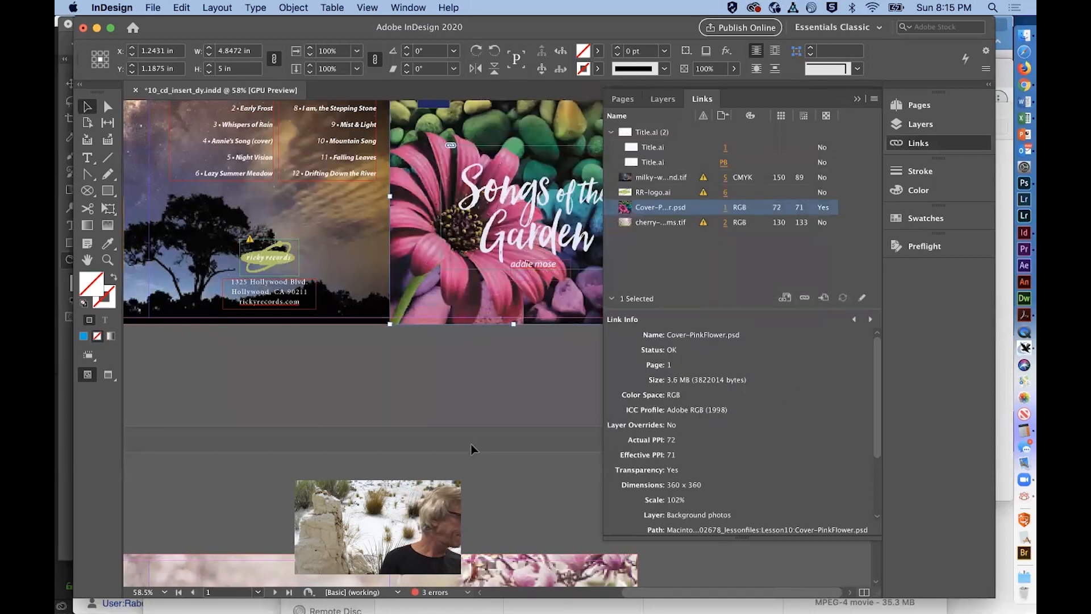
left_click(437, 368)
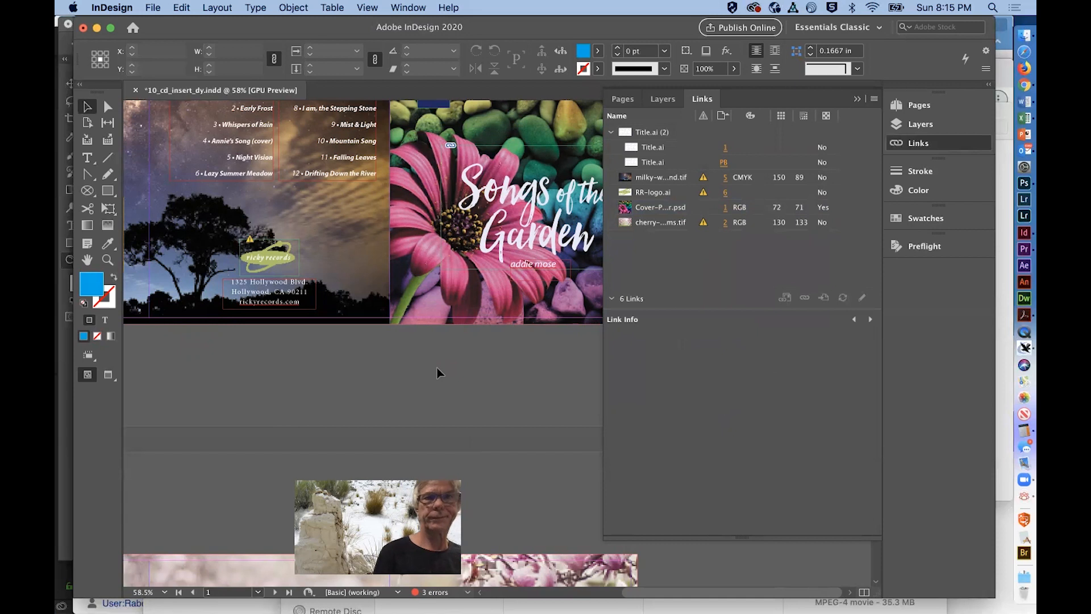
key("super+s")
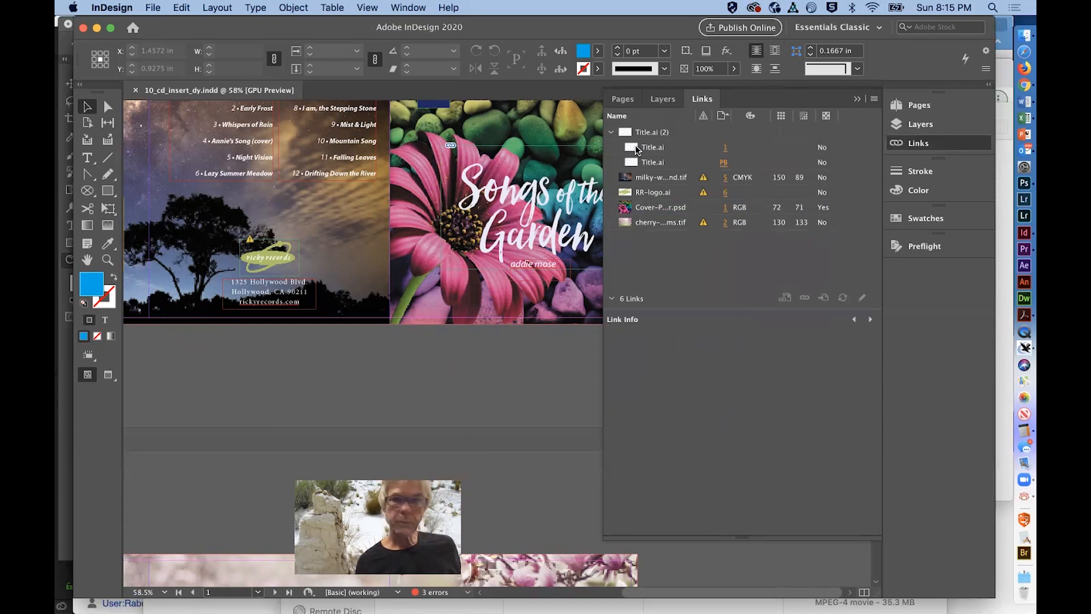
- Inspect the link information of both Title.ai instances and go to the one on page 1
left_click(636, 162)
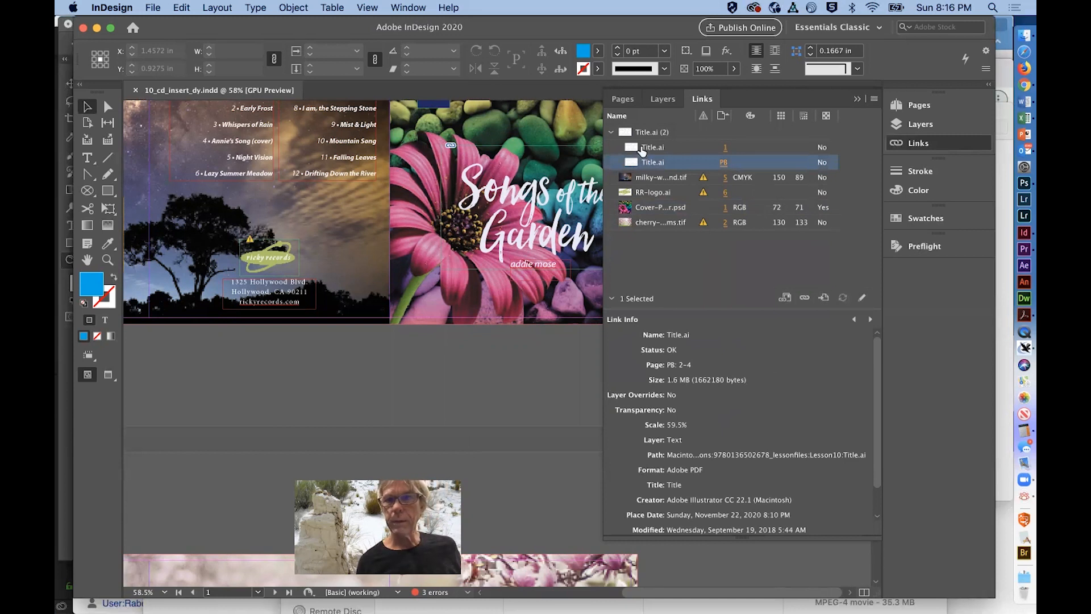
left_click(643, 149)
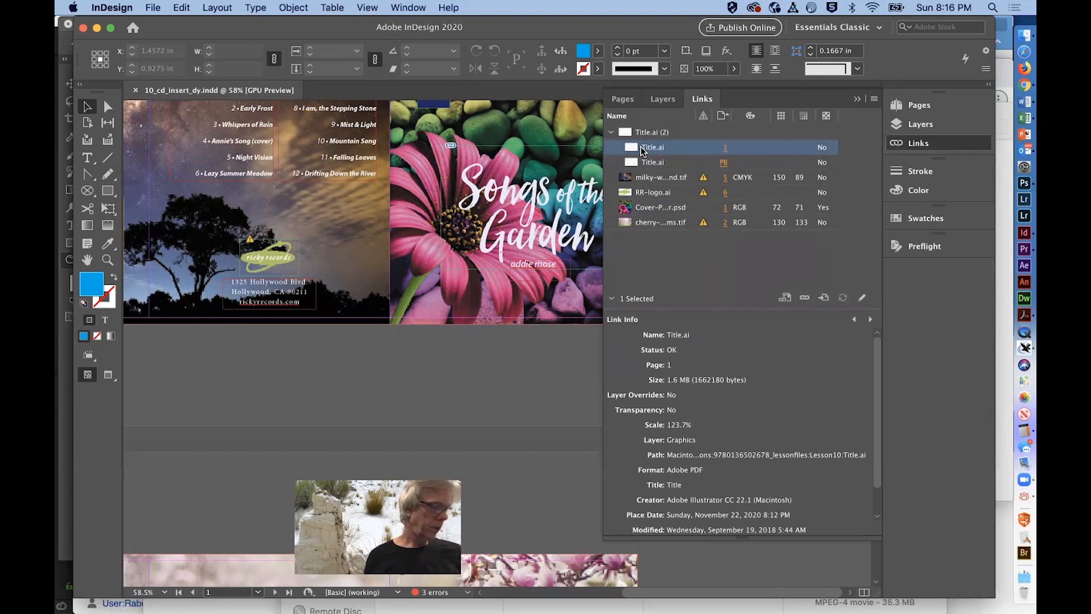
left_click(824, 299)
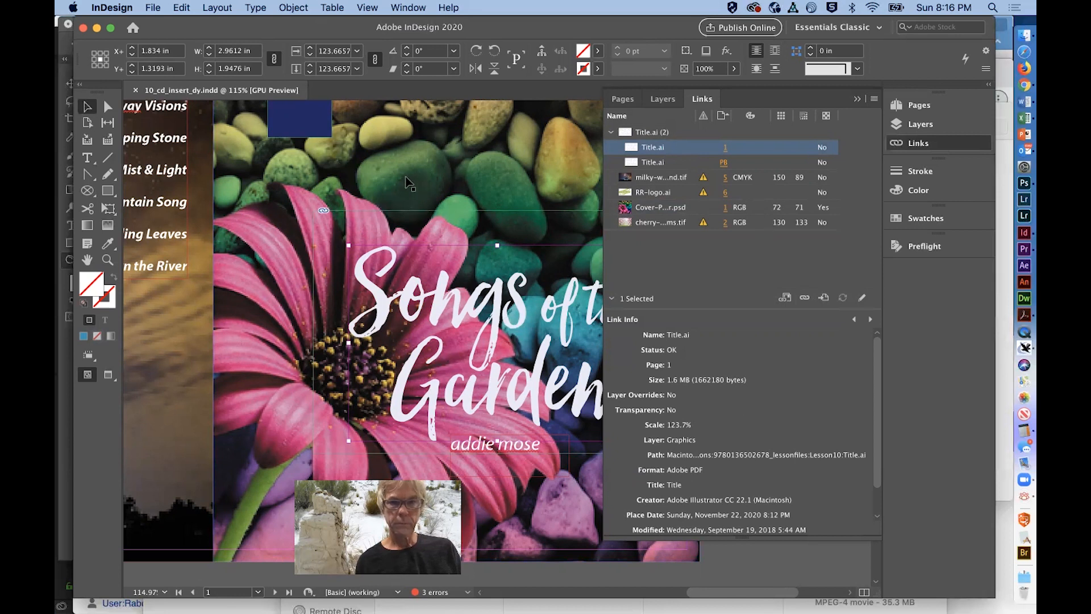
- Set the display performance of the title graphic on page 1 to High Quality Display
right_click(455, 295)
left_click(432, 300)
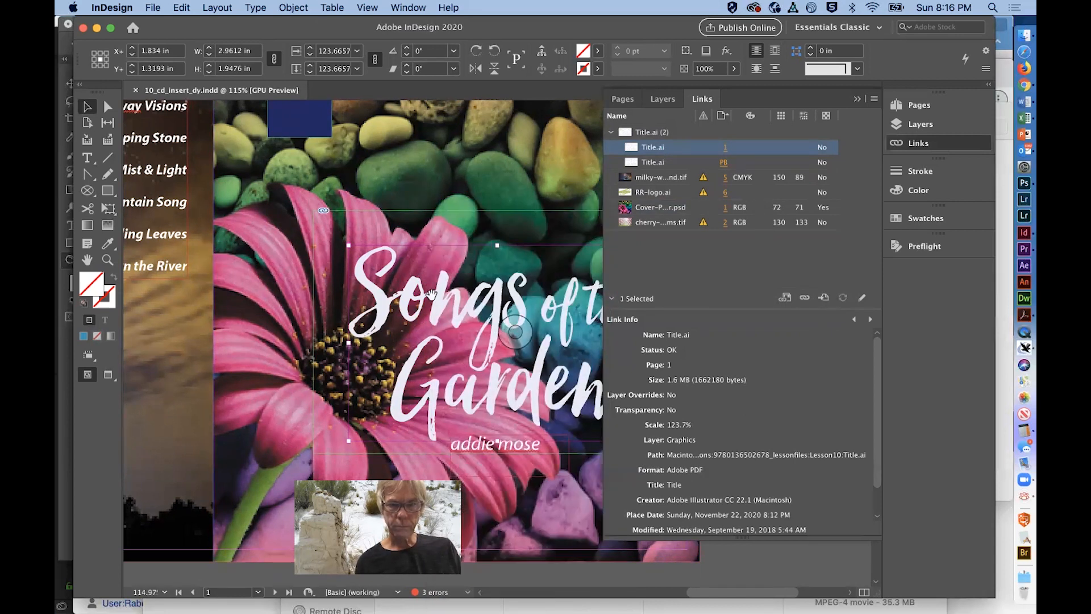
right_click(432, 299)
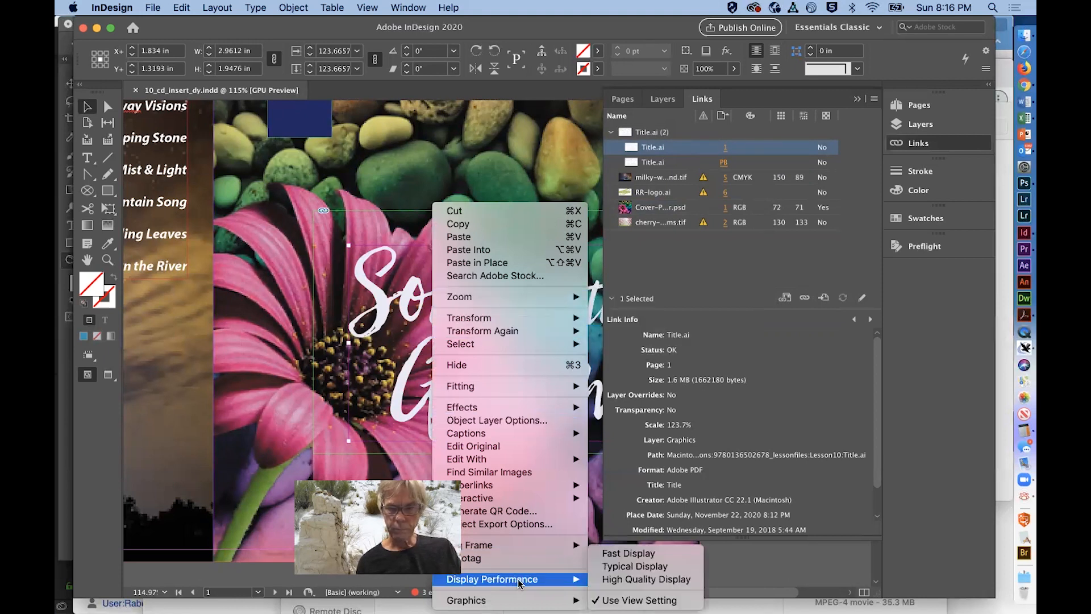
mouse_move(549, 579)
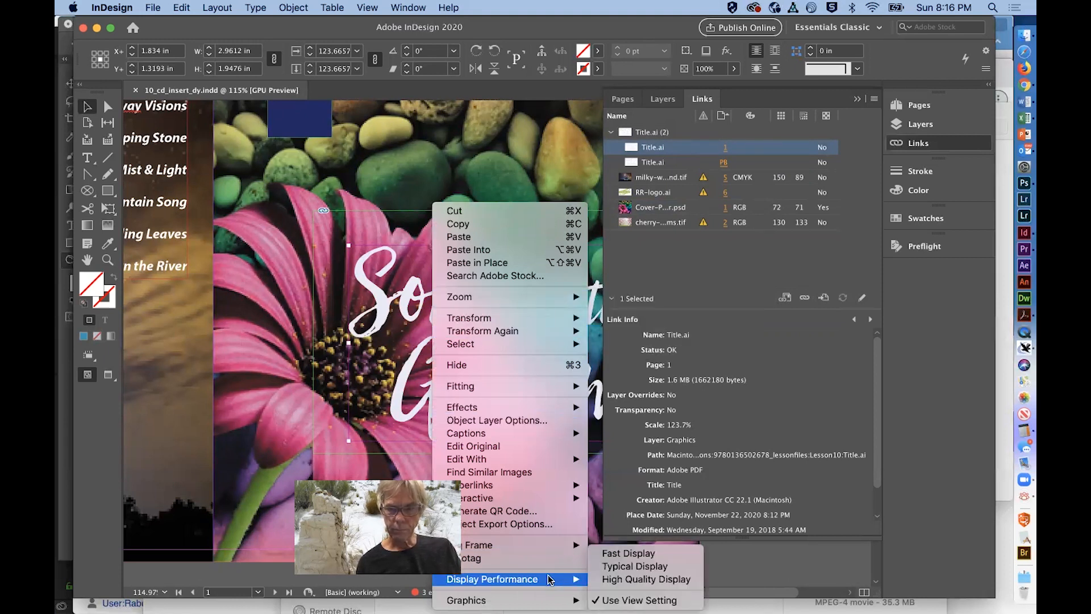
left_click(612, 580)
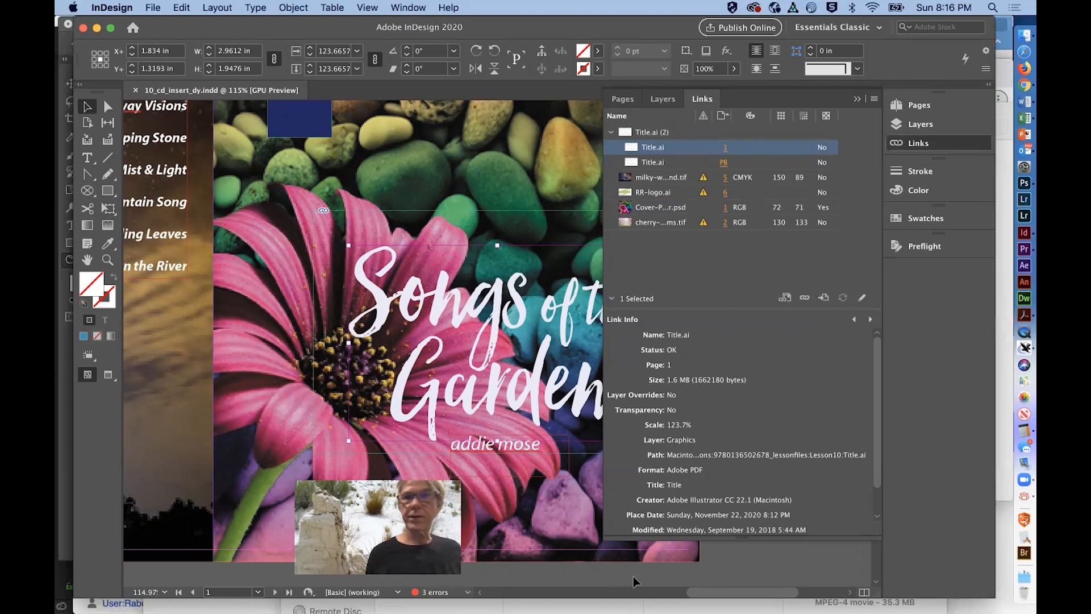
- Go to page 5 and make the Photos layer the active layer
left_click(623, 100)
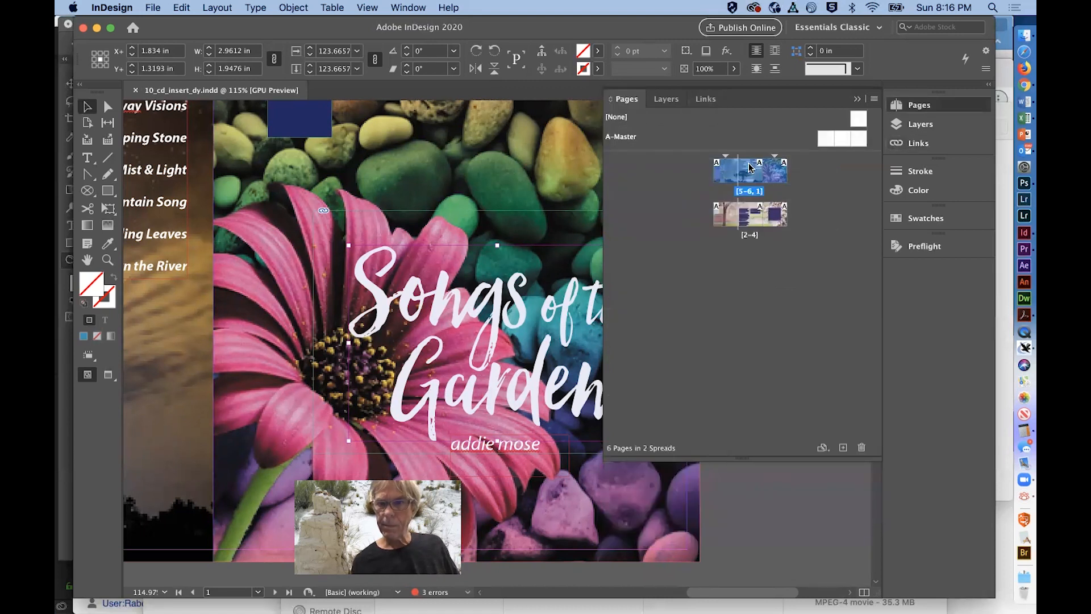
double_click(721, 172)
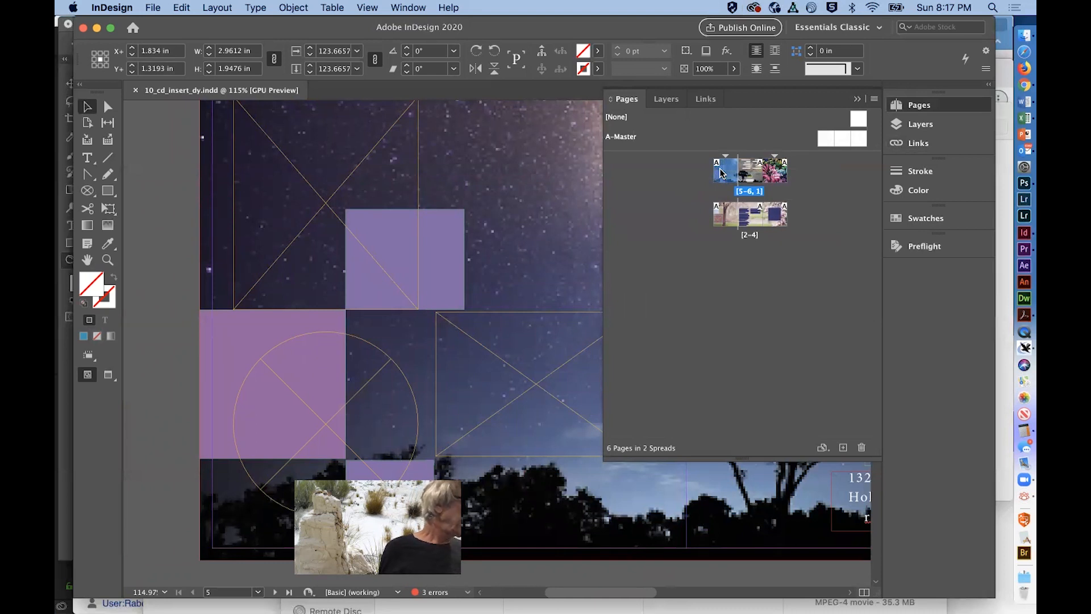
left_click(947, 128)
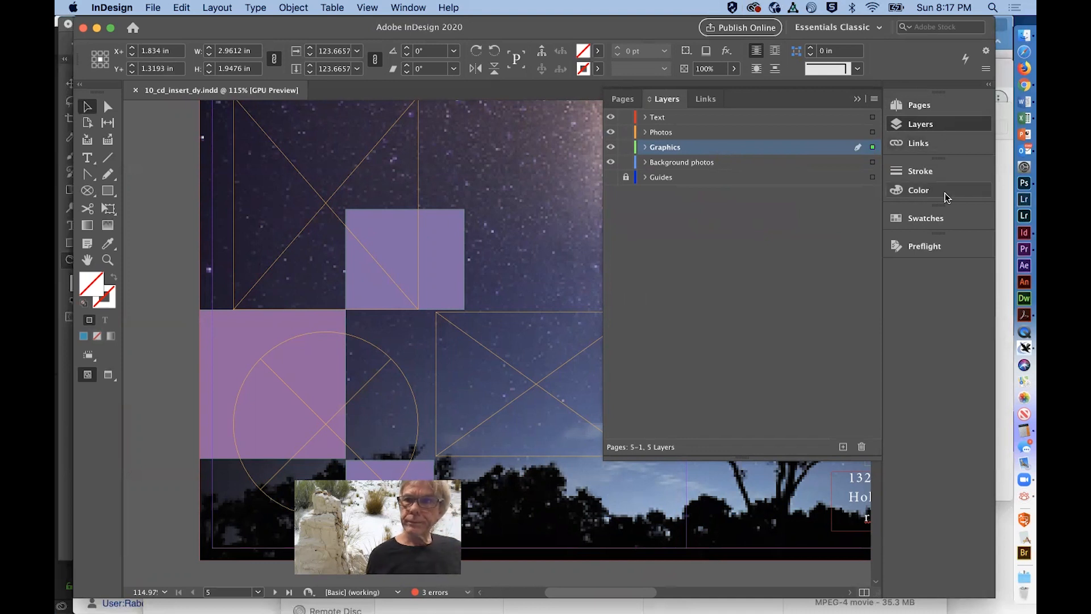
left_click(691, 134)
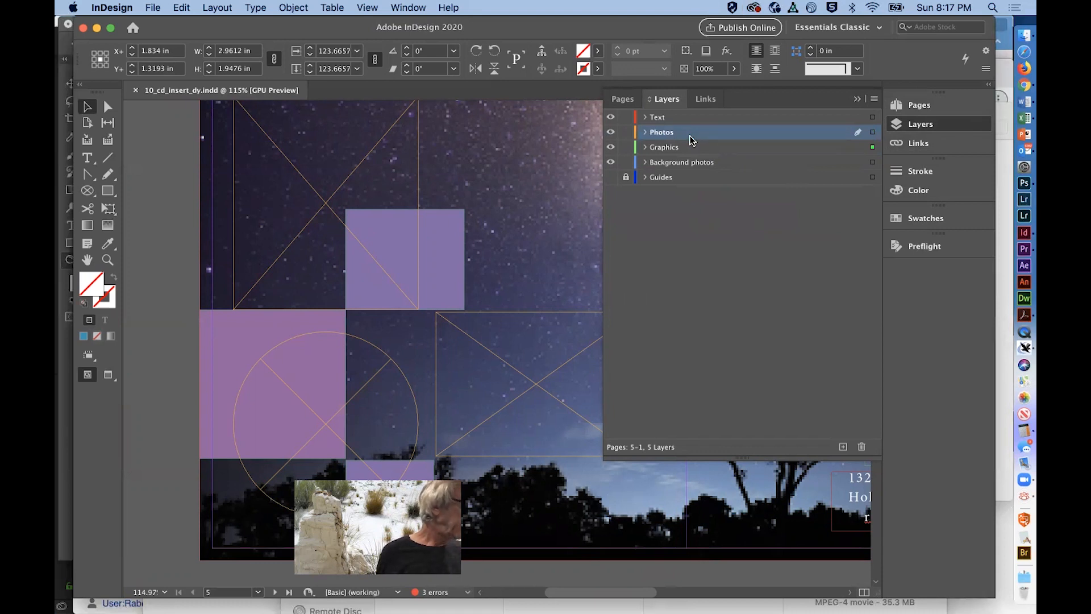
- Try to place Blue-Hydrangea.psd from the Lesson10 folder on page 5
left_click(154, 7)
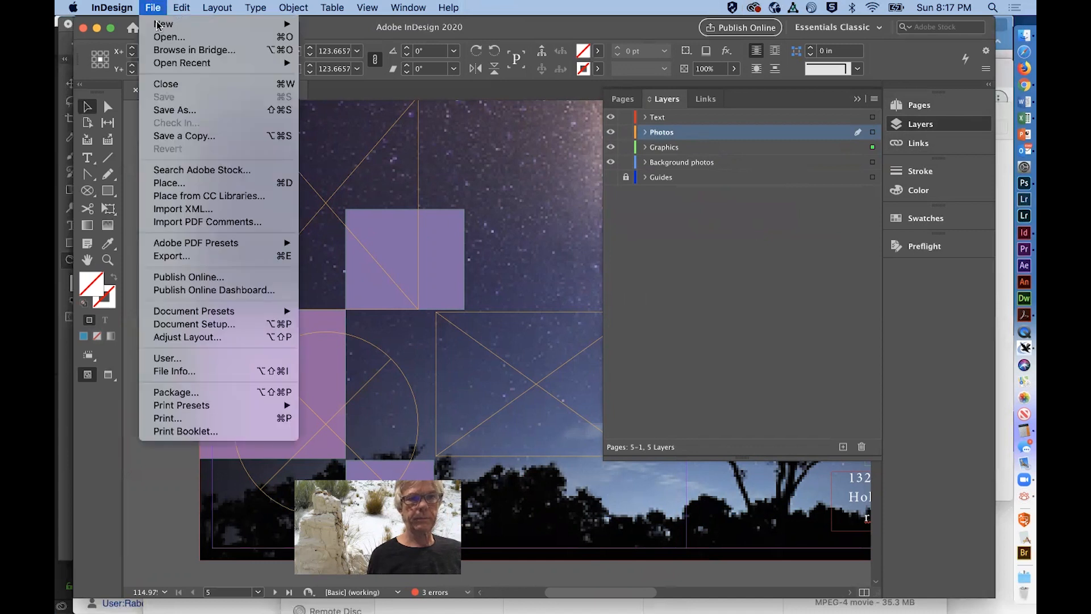
left_click(187, 183)
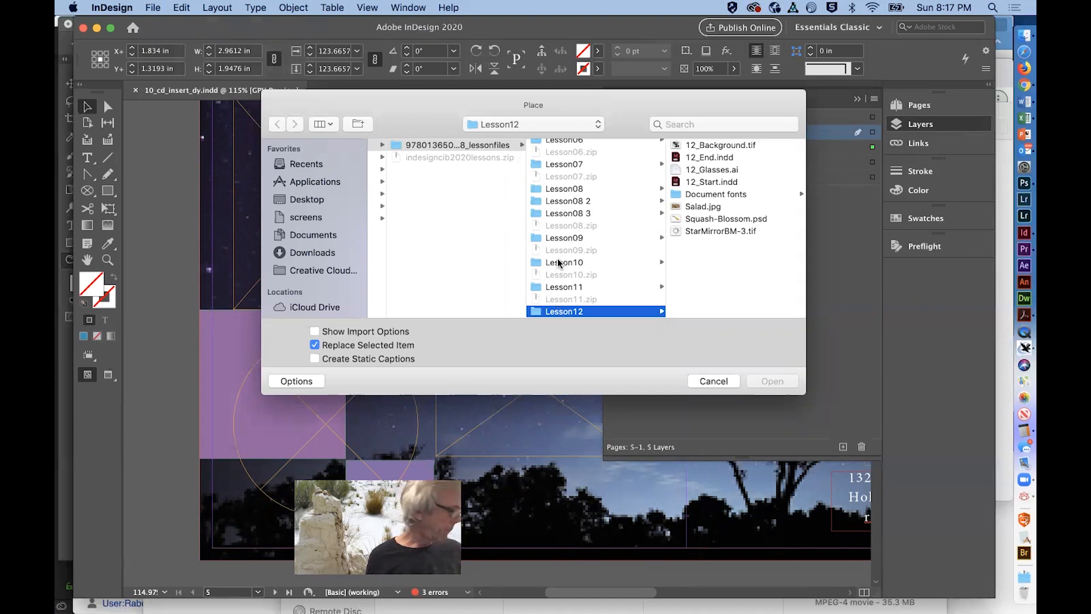
left_click(560, 263)
scroll(544, 254, "left", 10)
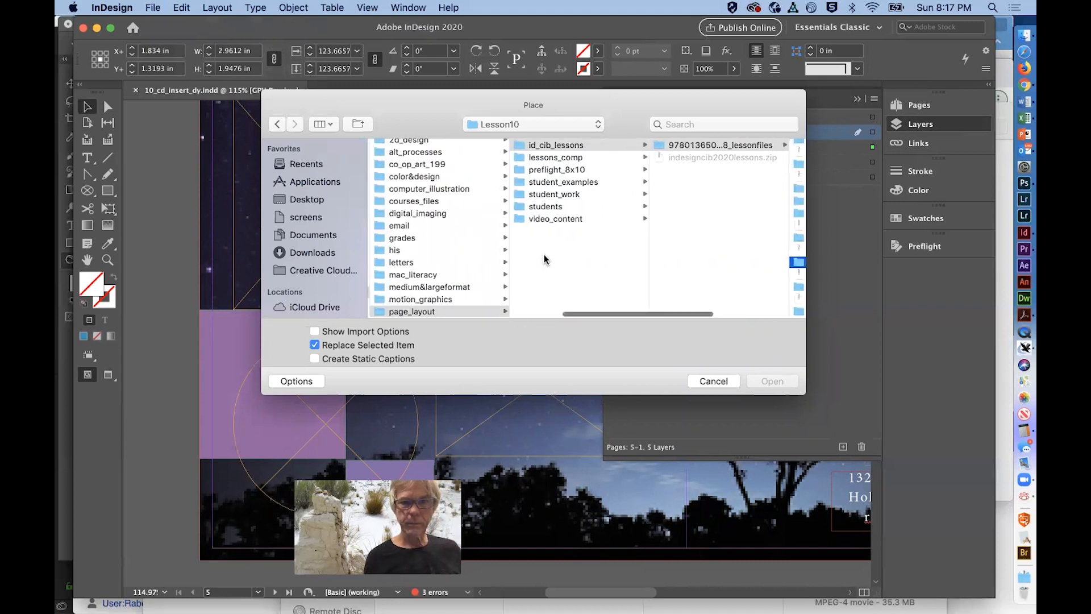
scroll(544, 259, "right", 10)
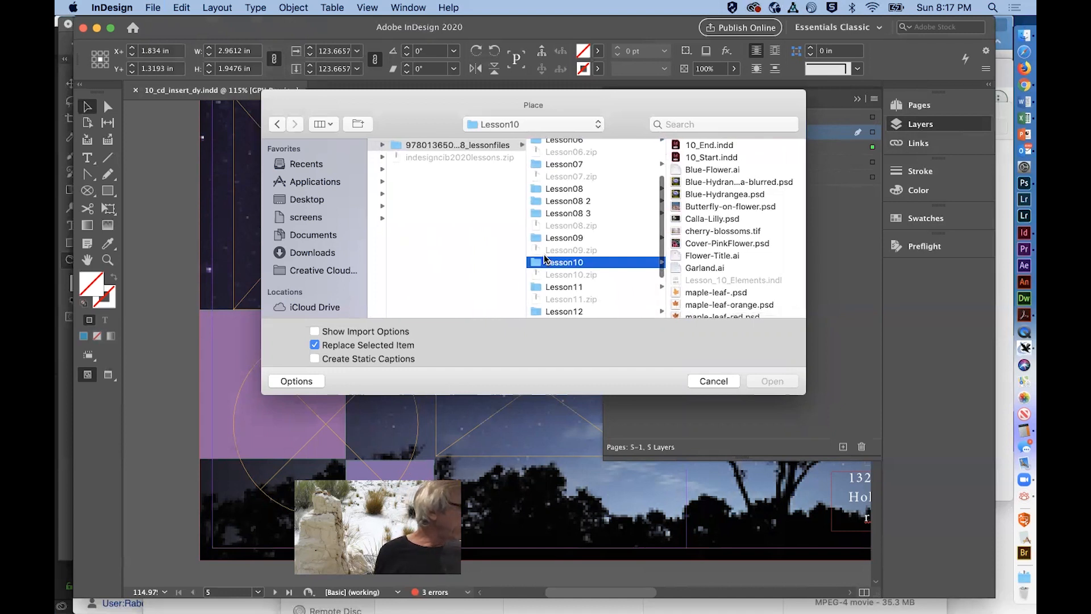
left_click(707, 194)
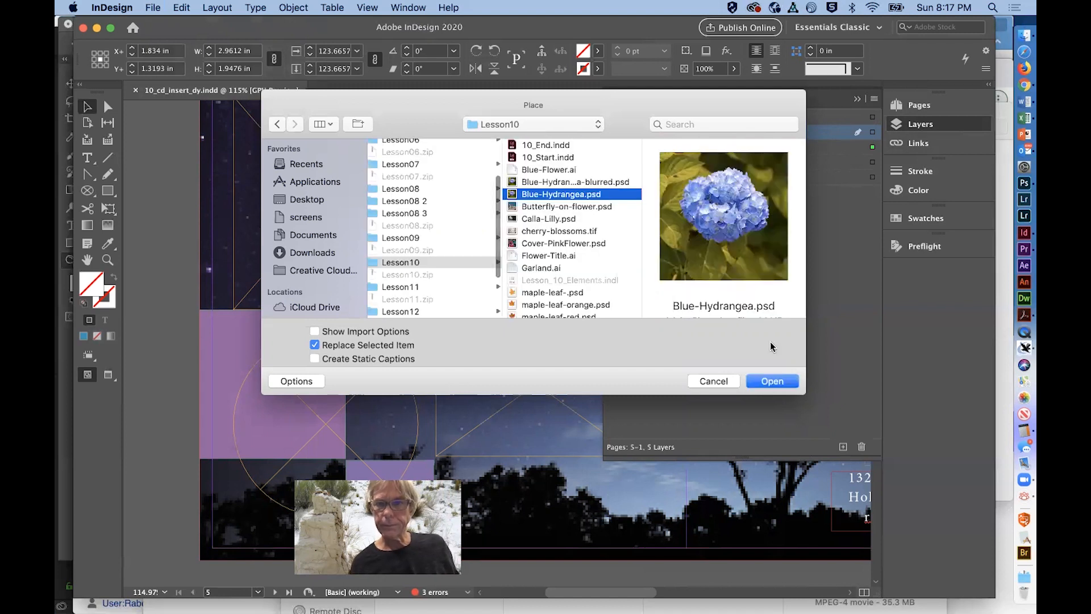
left_click(772, 380)
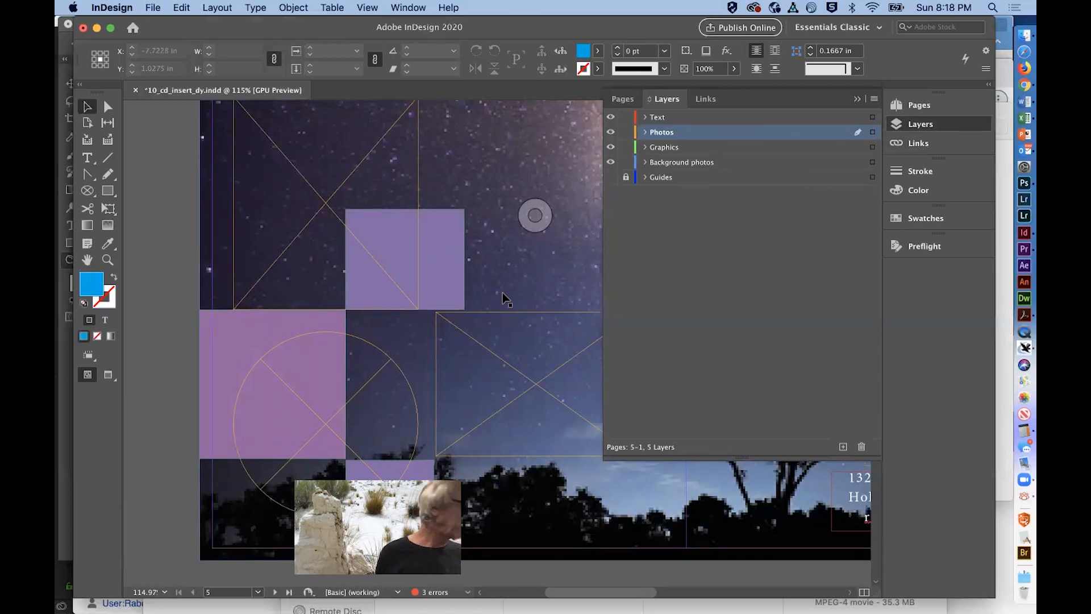
scroll(465, 304, "right", 3)
scroll(466, 305, "down", 1)
scroll(465, 305, "up", 8)
scroll(465, 304, "left", 9)
scroll(465, 305, "down", 1)
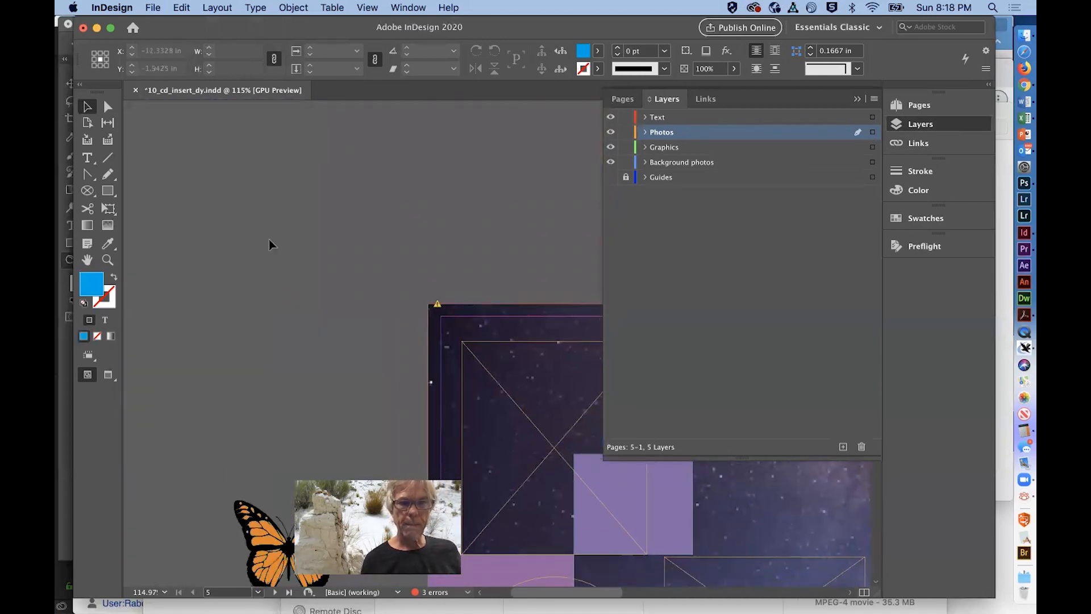
scroll(269, 240, "right", 5)
scroll(268, 240, "up", 1)
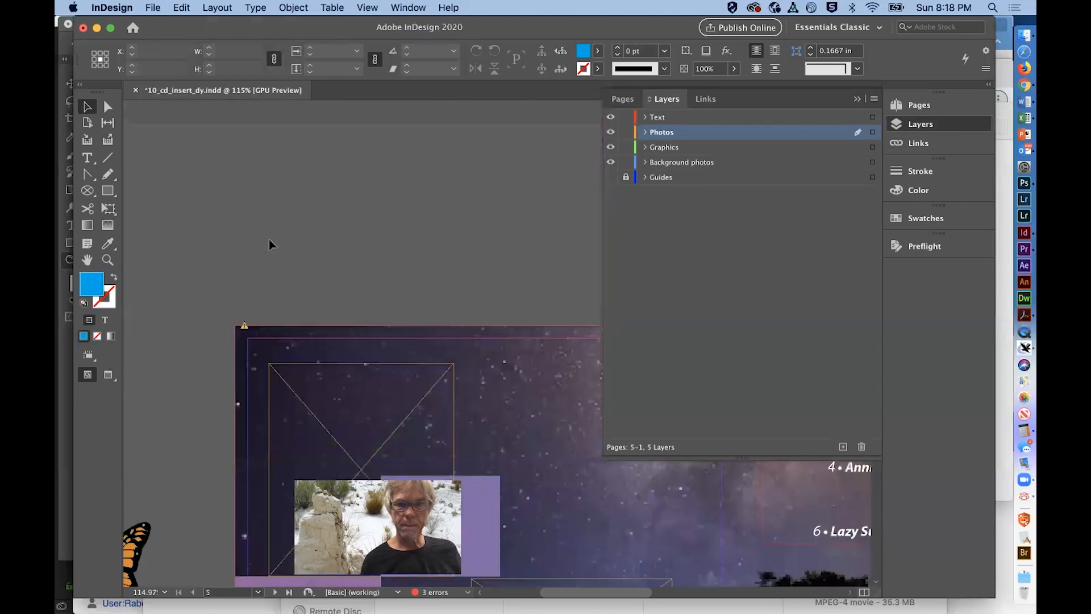
scroll(269, 243, "down", 4)
scroll(269, 243, "right", 1)
left_click(269, 246)
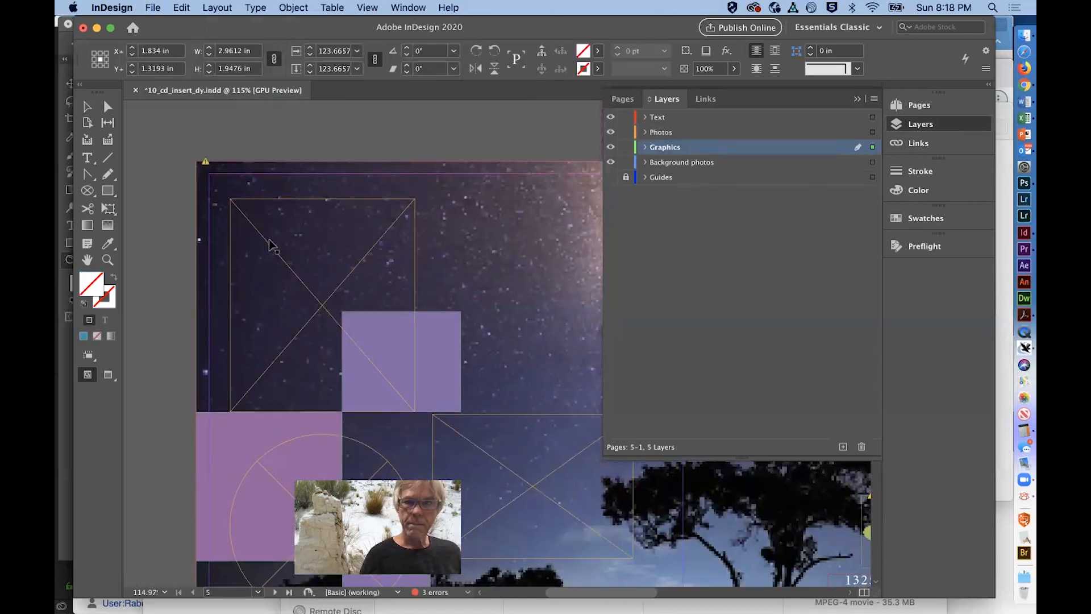
- Save the document and make the Photos layer active with nothing selected
key("v")
key("super+s")
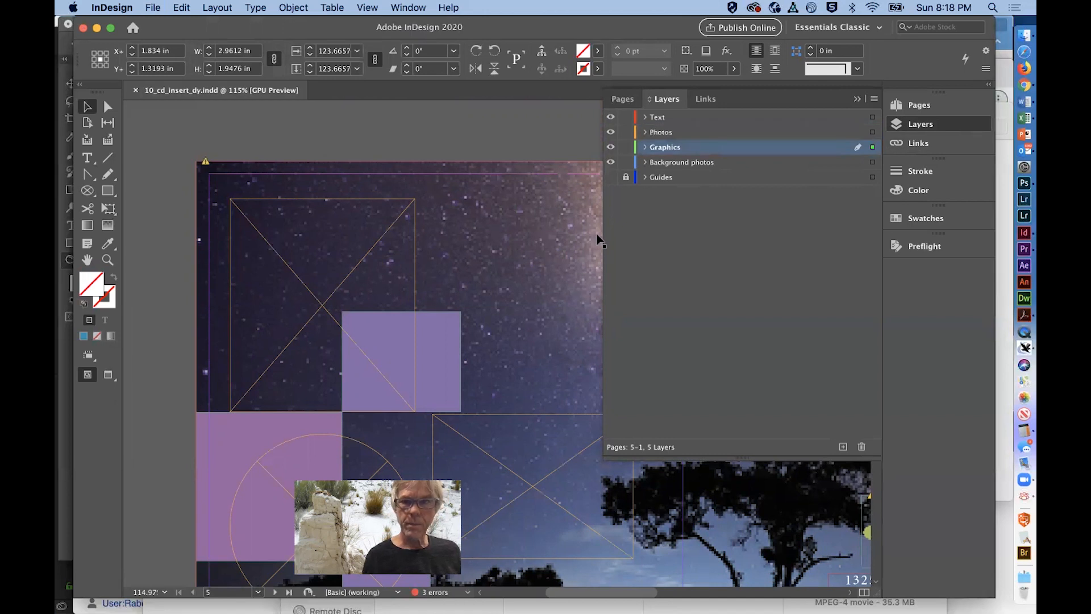
left_click(671, 135)
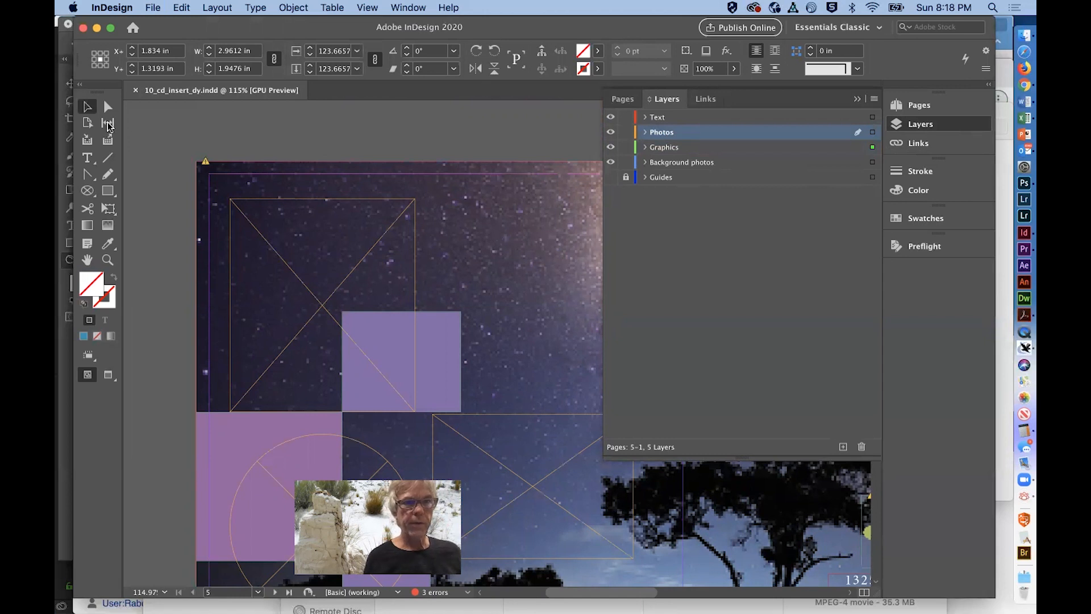
left_click(87, 112)
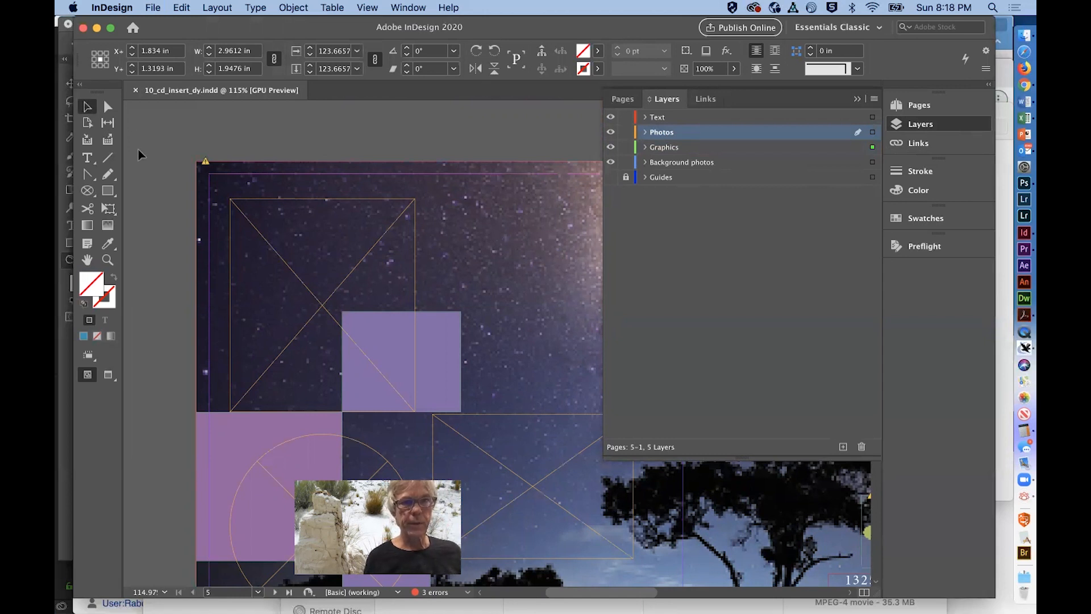
left_click(138, 149)
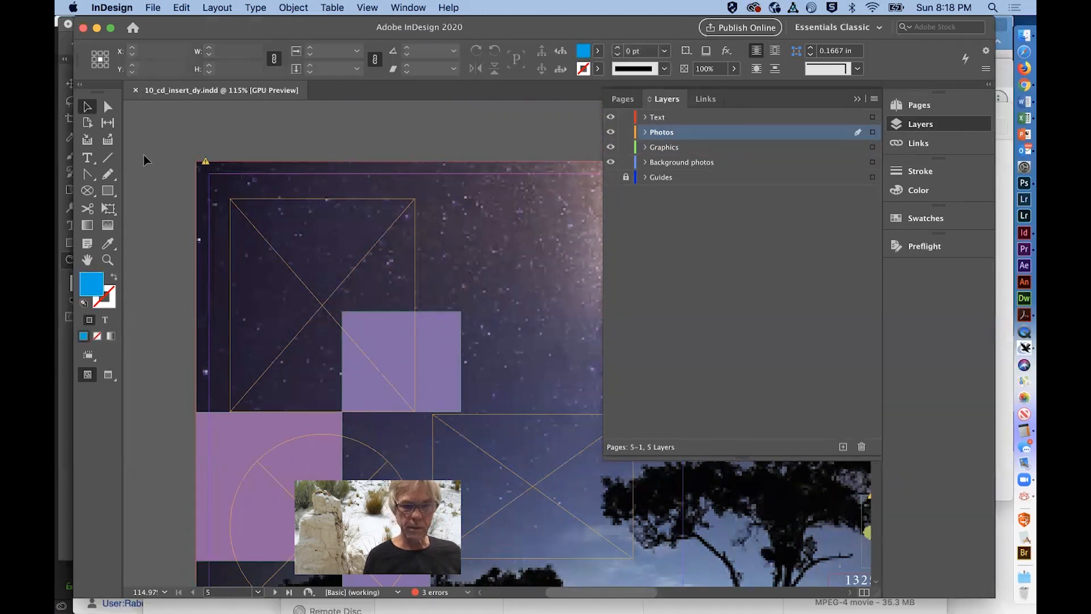
- Place Blue-Hydrangea.psd from the Lesson10 folder at full size on the pasteboard beside page 5, above the butterfly
key("super+d")
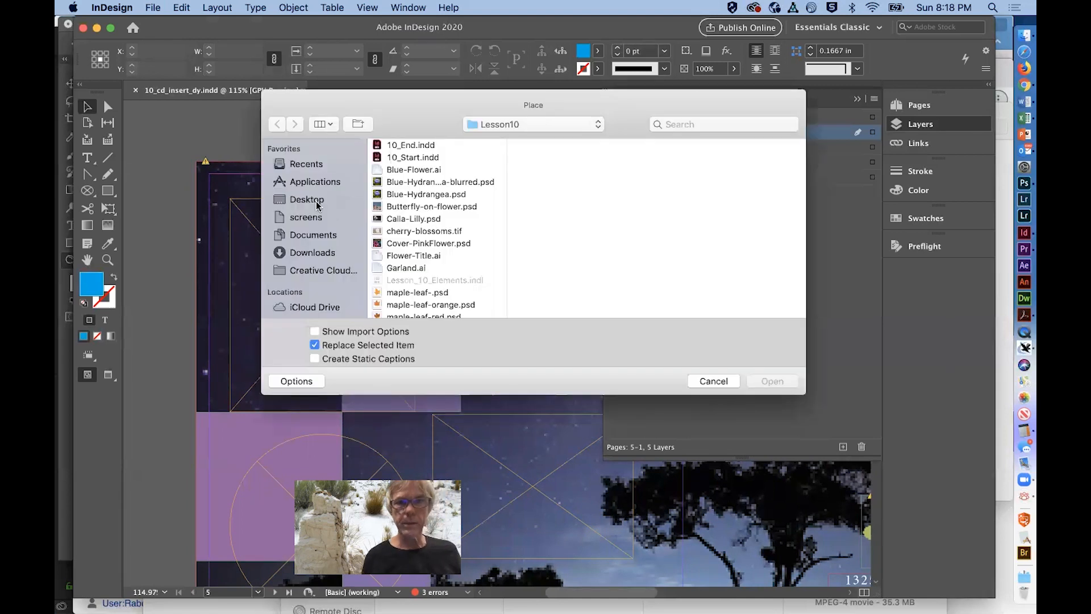
left_click(419, 194)
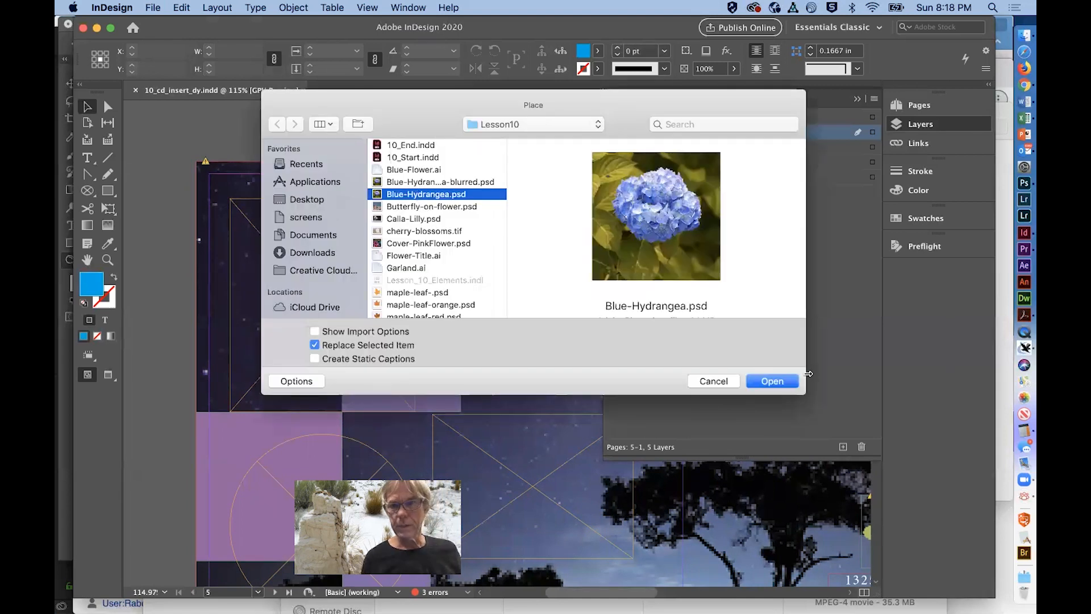
left_click(772, 381)
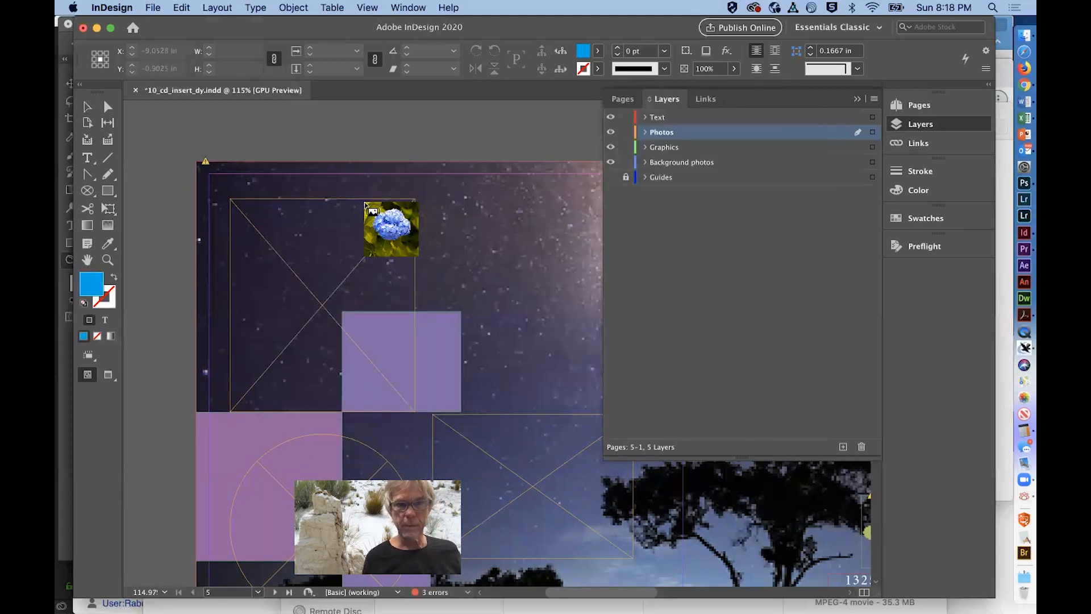
scroll(255, 160, "left", 10)
scroll(255, 160, "up", 2)
left_click_drag(220, 156, 223, 157)
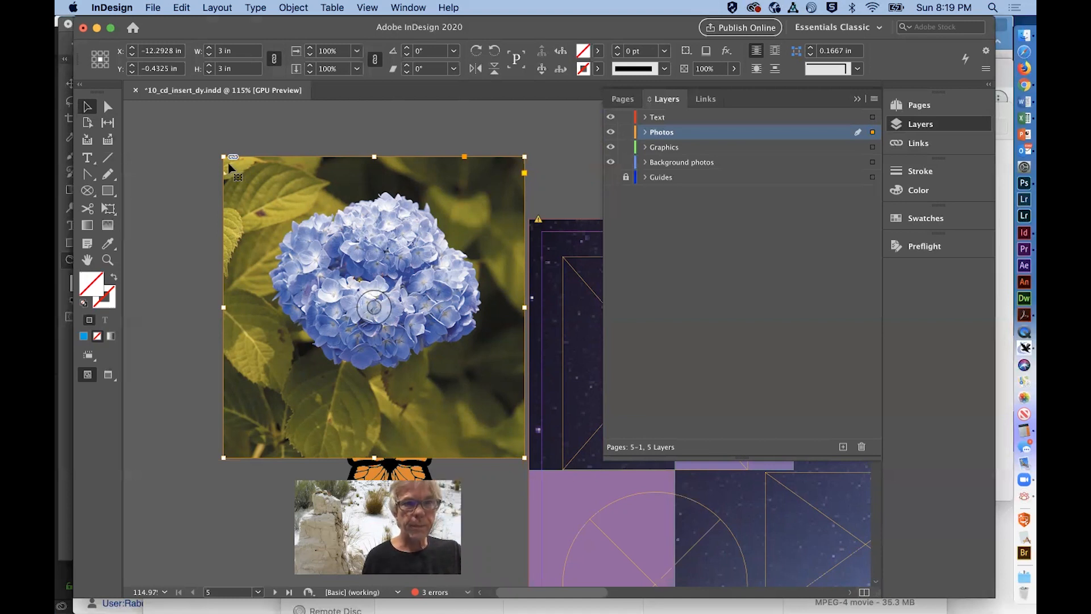
- Scale the hydrangea image and its frame down proportionally and set the frame to 2 in wide and 2 in high
left_click_drag(223, 157, 276, 241)
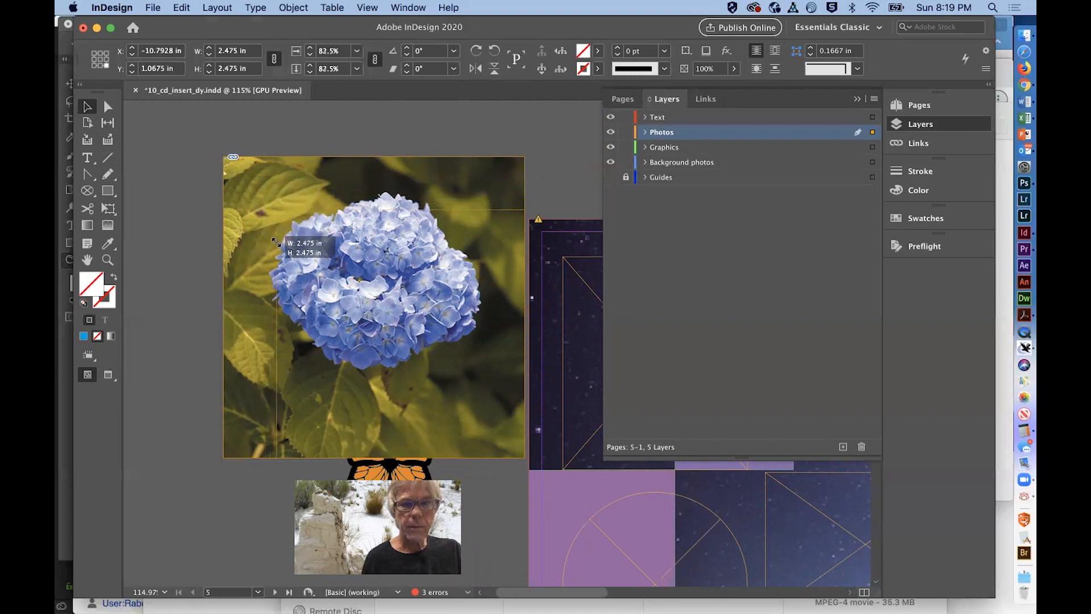
left_click_drag(276, 241, 323, 318)
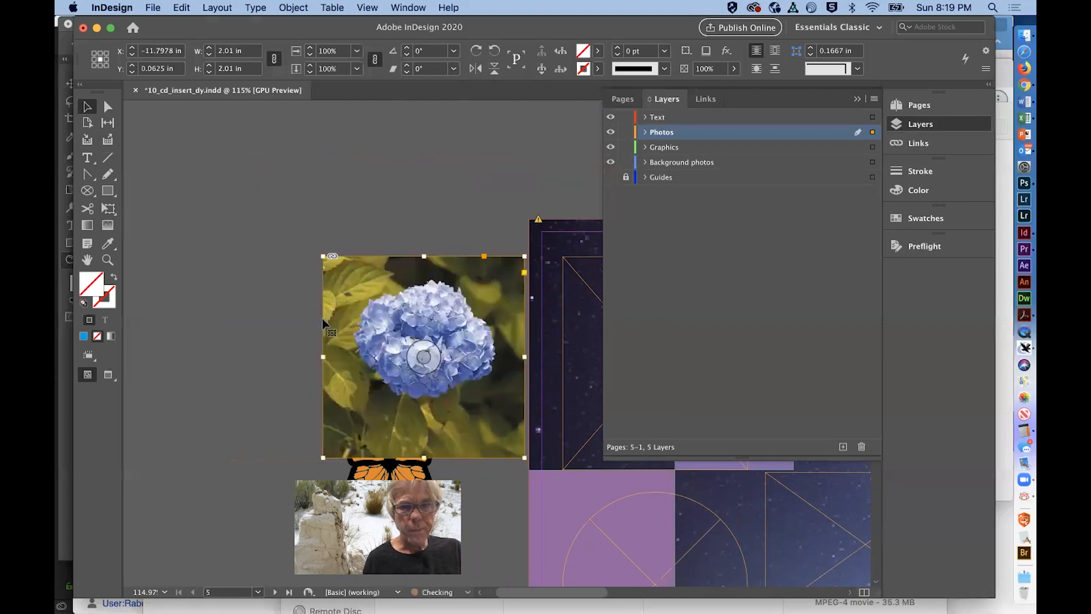
left_click(245, 51)
type("2")
key("Return")
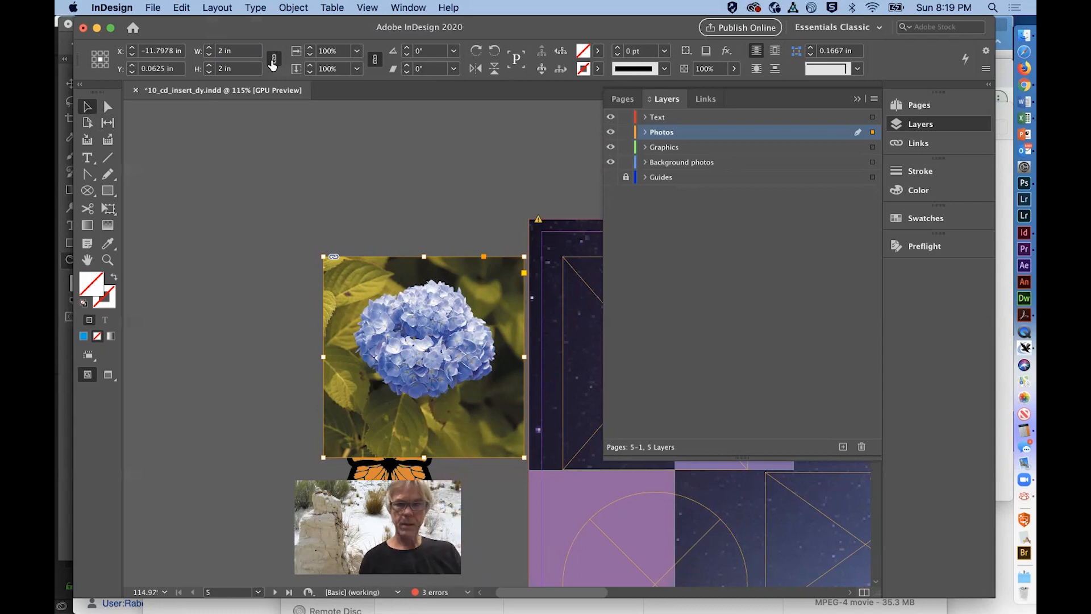
- Move the hydrangea image from the pasteboard onto page 5, aligned with the top-left corner of the upper empty rectangular frame
scroll(237, 174, "down", 5)
scroll(238, 174, "right", 10)
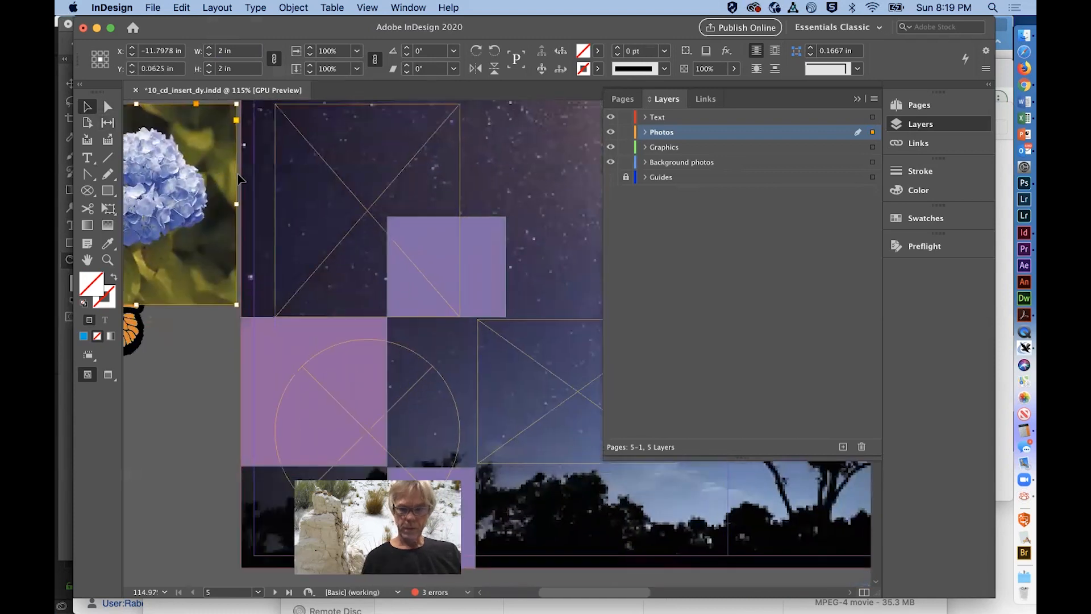
key("super+1")
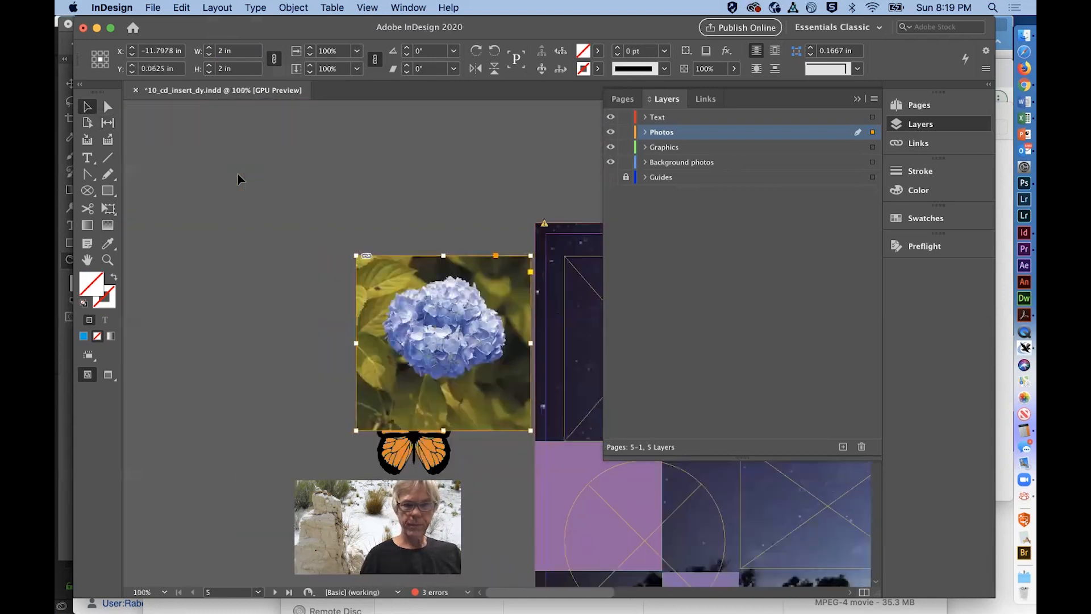
key("super+minus")
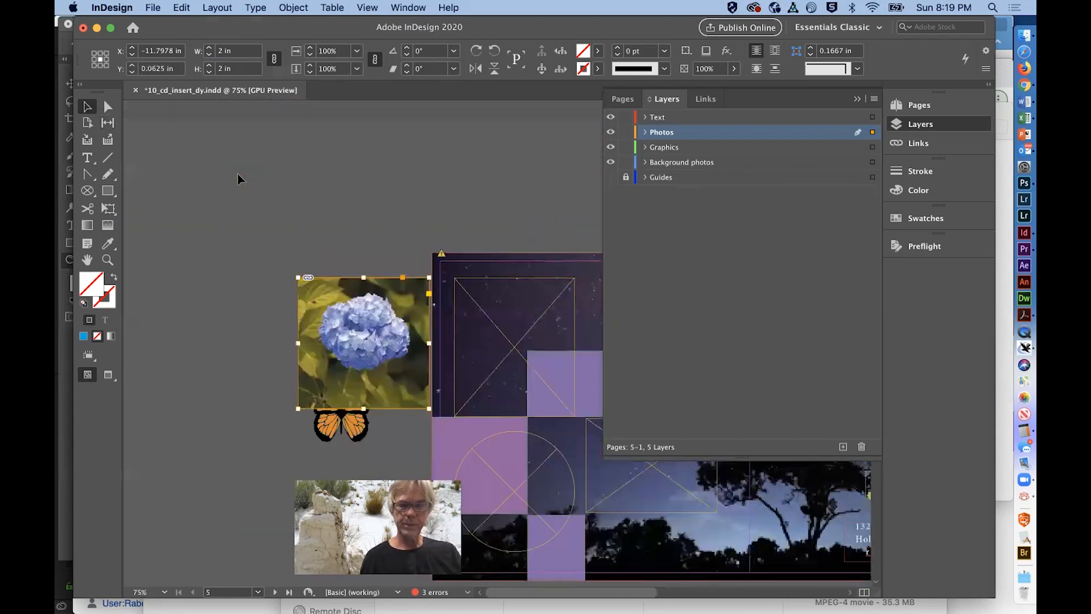
scroll(237, 174, "down", 5)
scroll(238, 174, "right", 5)
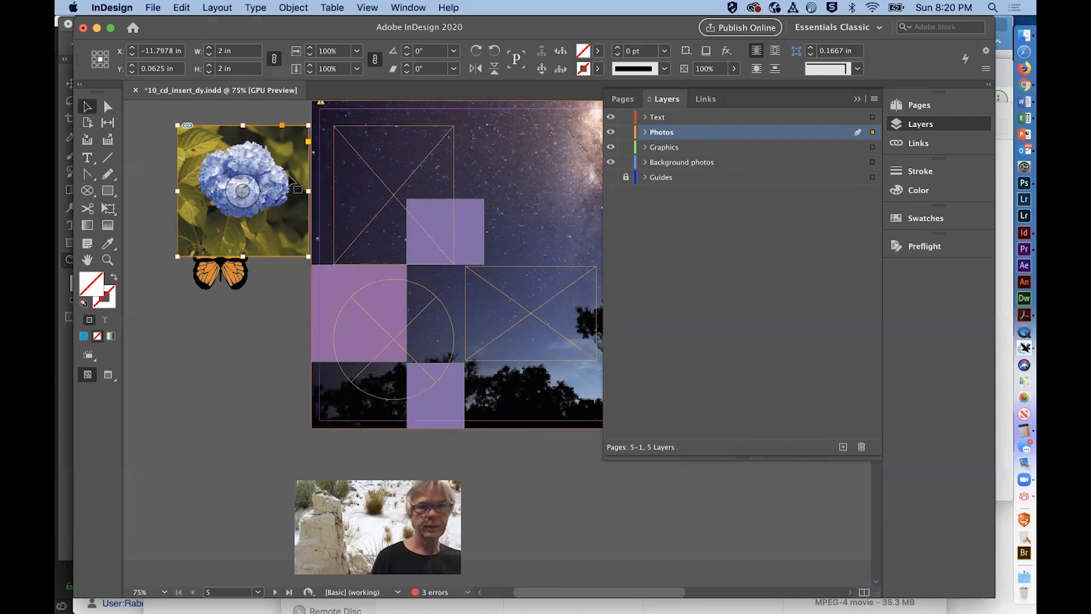
left_click_drag(235, 140, 390, 143)
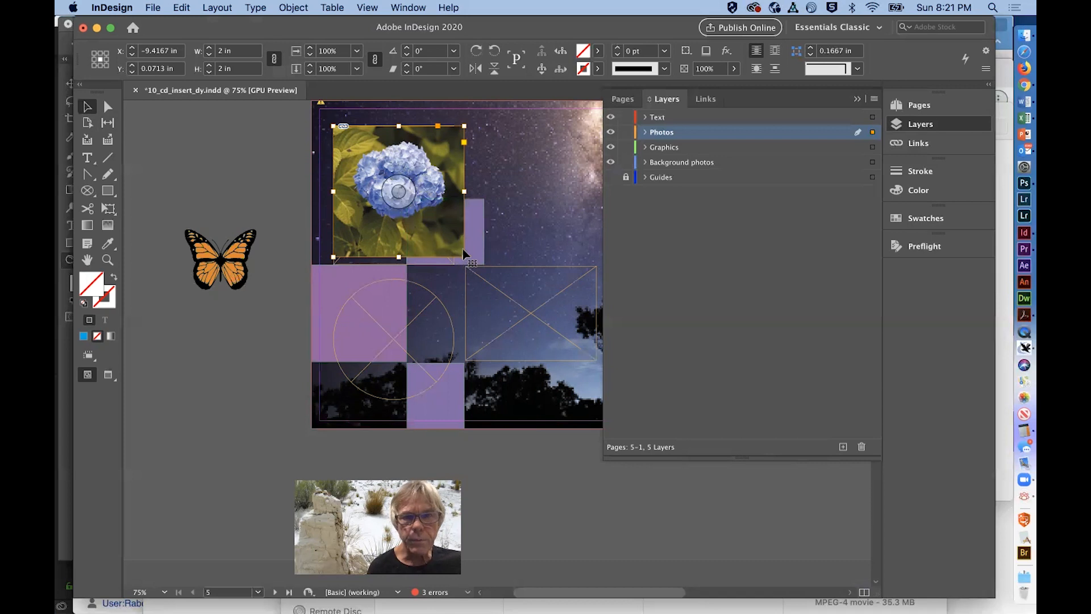
- Crop the hydrangea's frame to about 1.61 by 1.64 in, shift the picture slightly inside it and deselect
left_click_drag(461, 254, 455, 239)
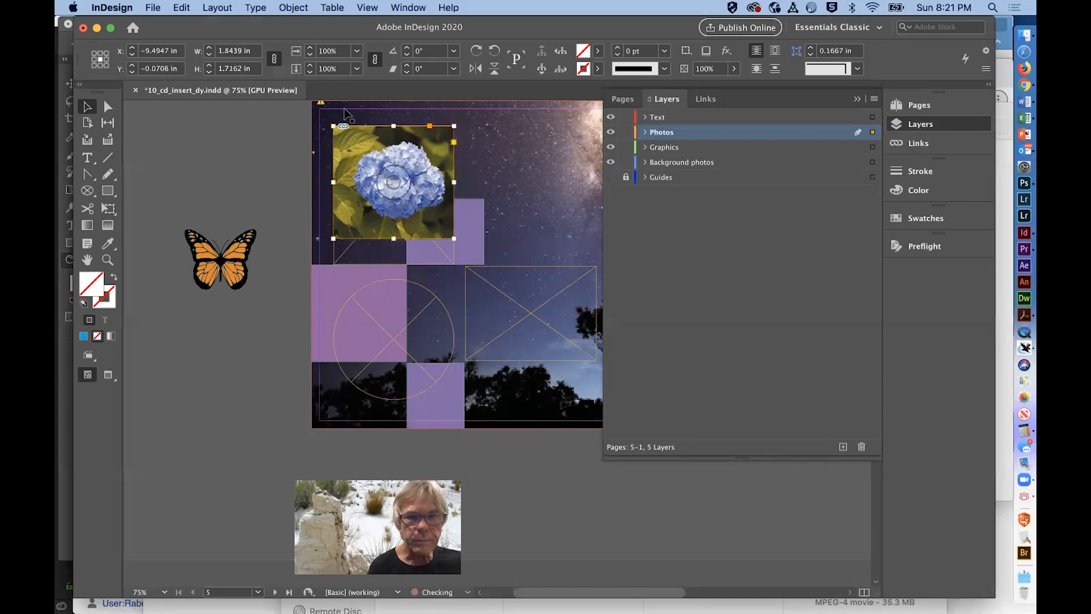
left_click_drag(329, 123, 346, 127)
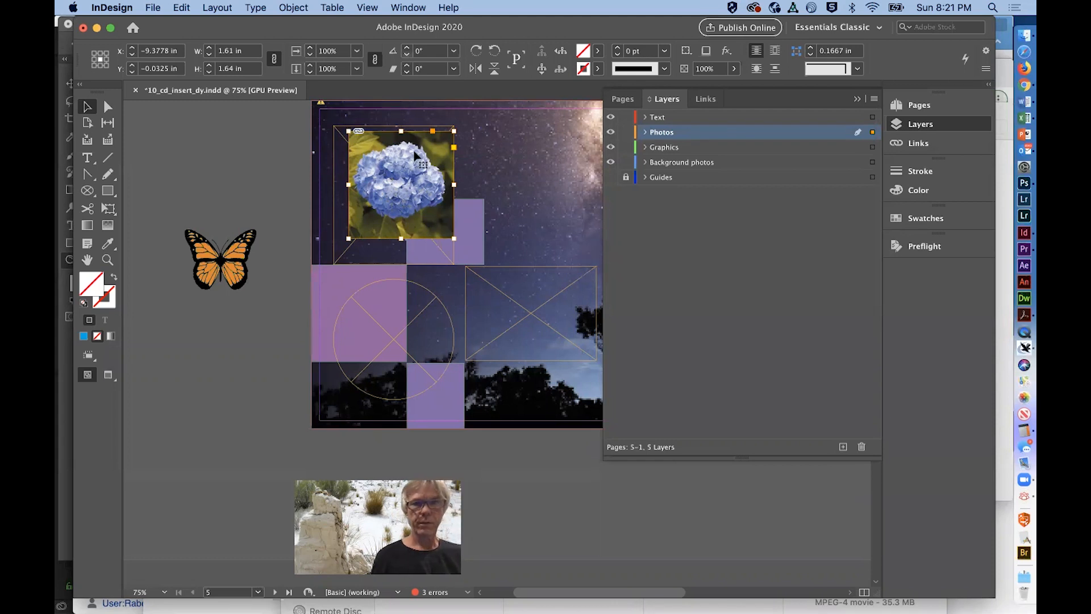
left_click(413, 178)
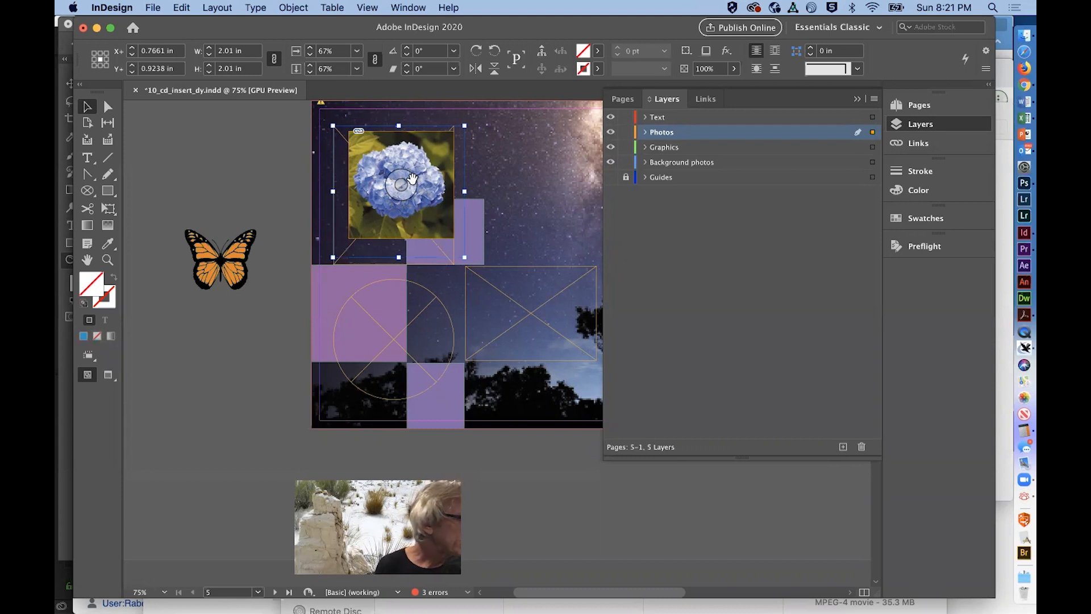
left_click_drag(405, 193, 438, 166)
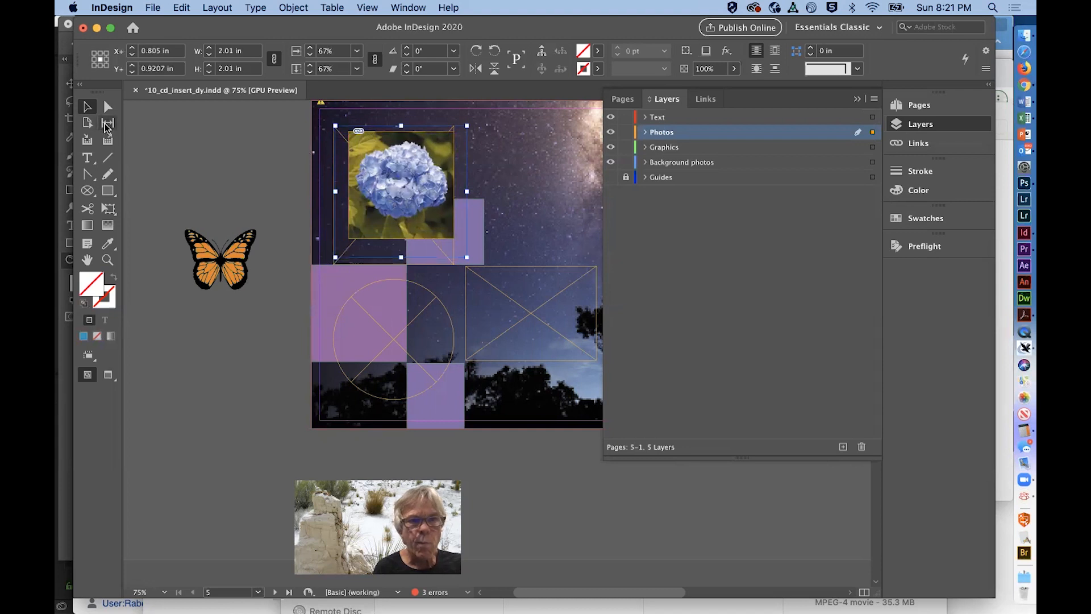
left_click(209, 197)
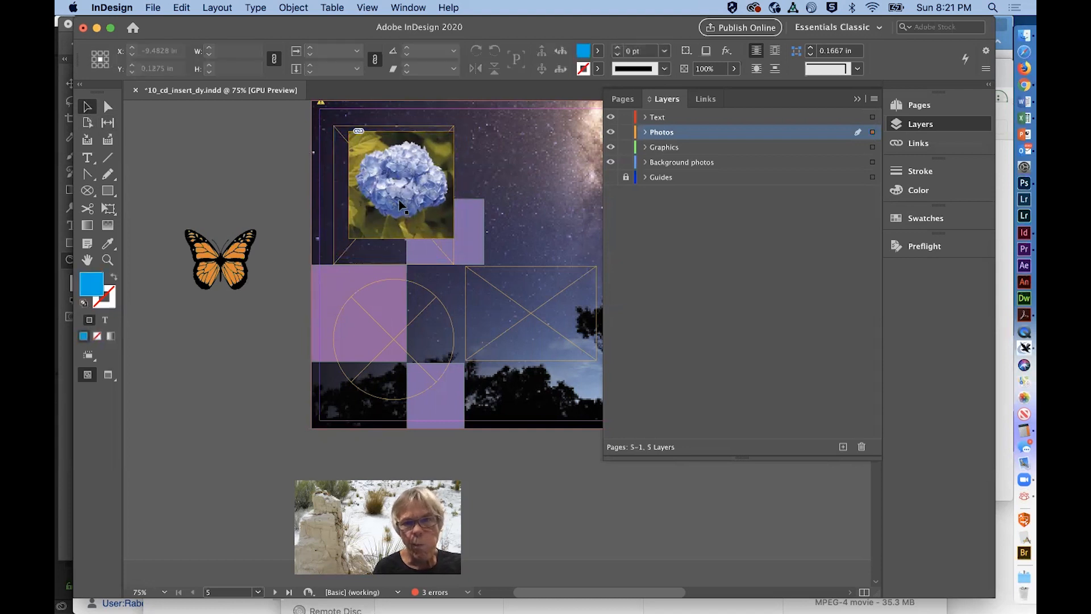
- Reposition the cropped hydrangea frame on page 5, moving it clear of the empty rectangular frame to its right side
left_click_drag(396, 228, 392, 224)
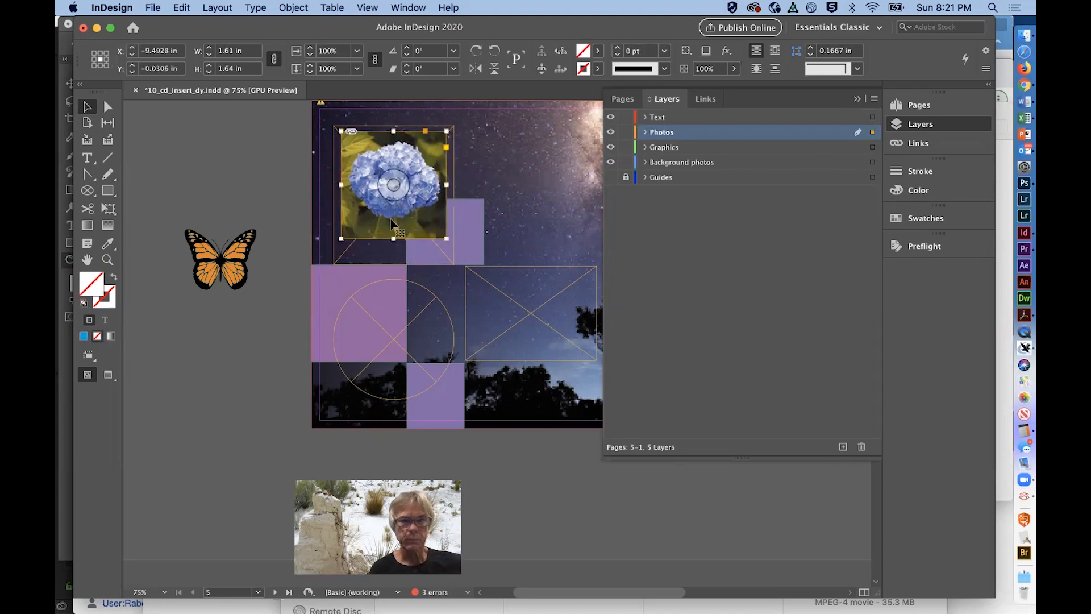
left_click_drag(390, 219, 391, 231)
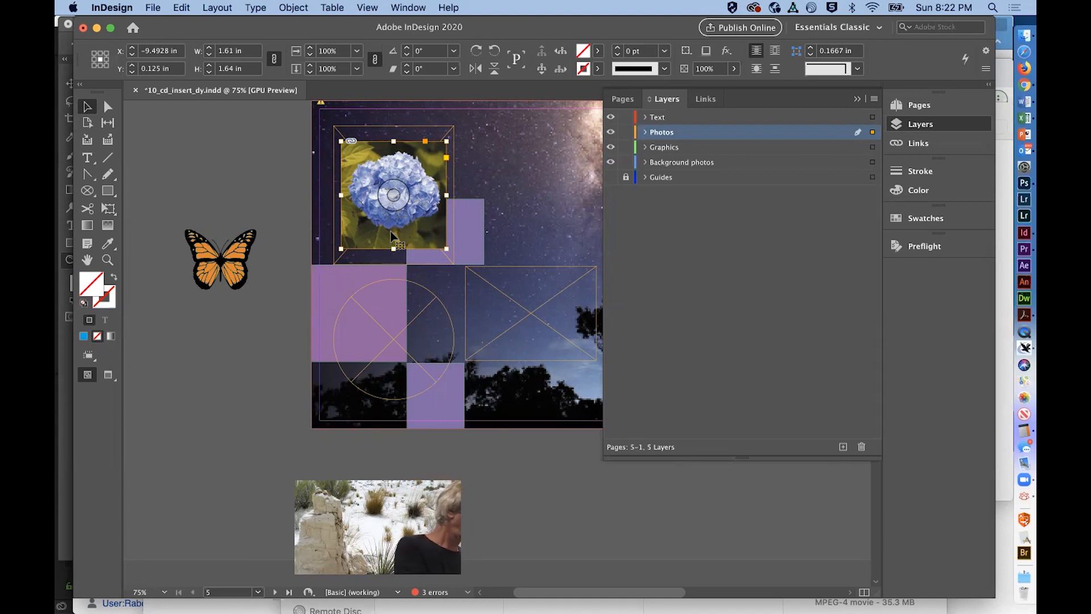
left_click_drag(405, 226, 540, 224)
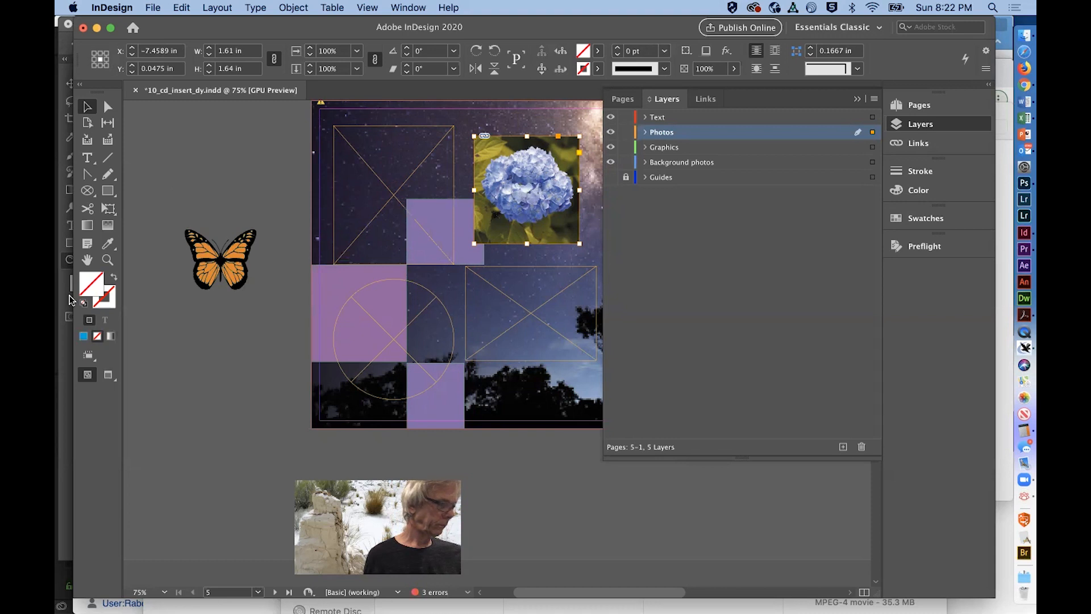
- Place Sunflower.jpg from the Lesson10 folder into the upper empty rectangular frame on page 5
left_click(374, 183)
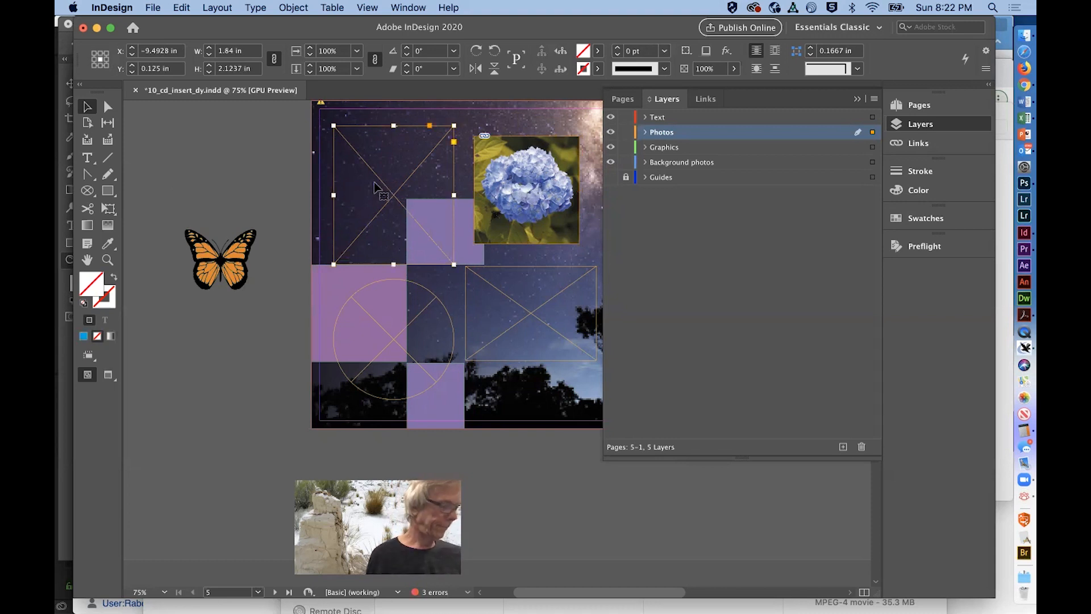
key("super+d")
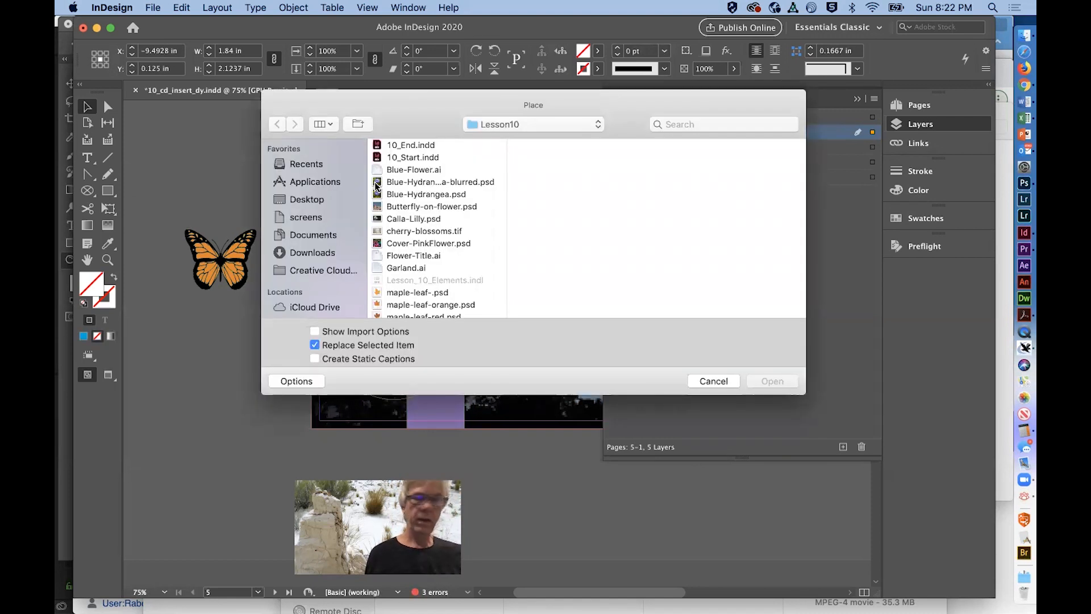
scroll(410, 277, "down", 2)
scroll(409, 275, "down", 4)
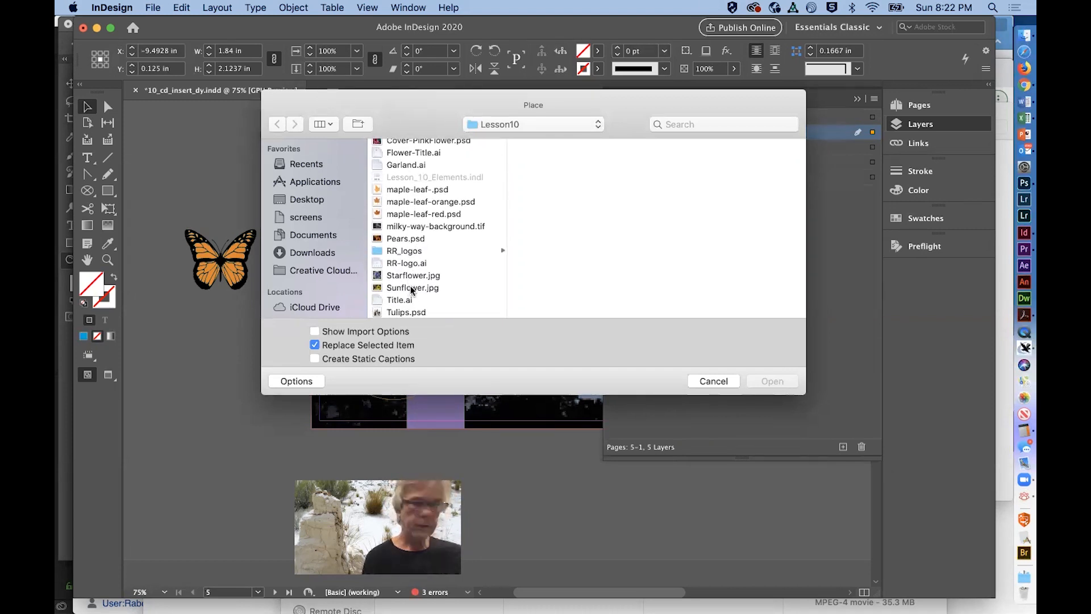
left_click(413, 289)
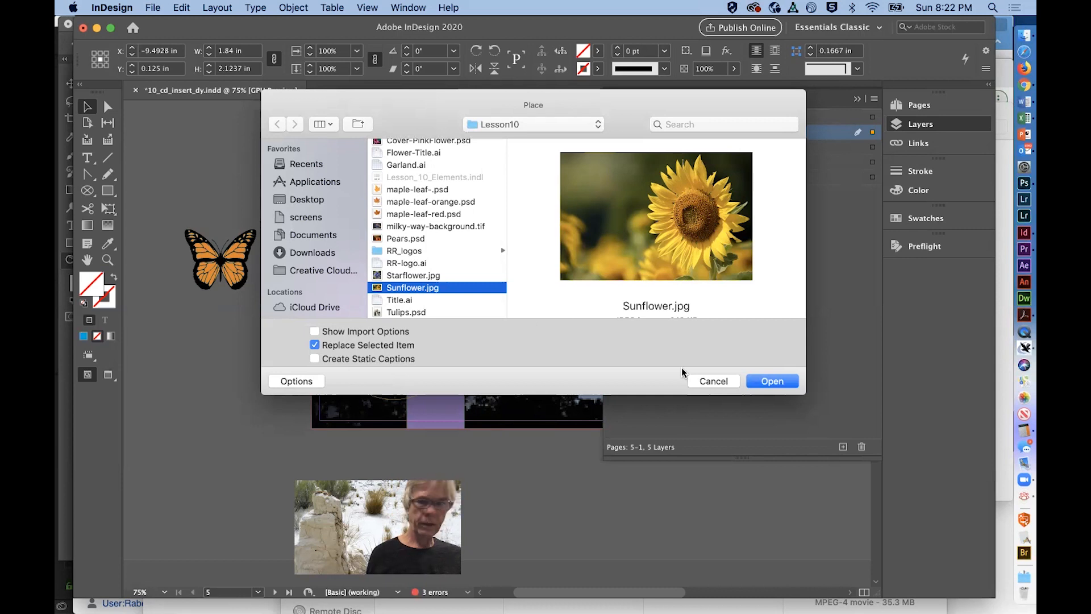
left_click(773, 382)
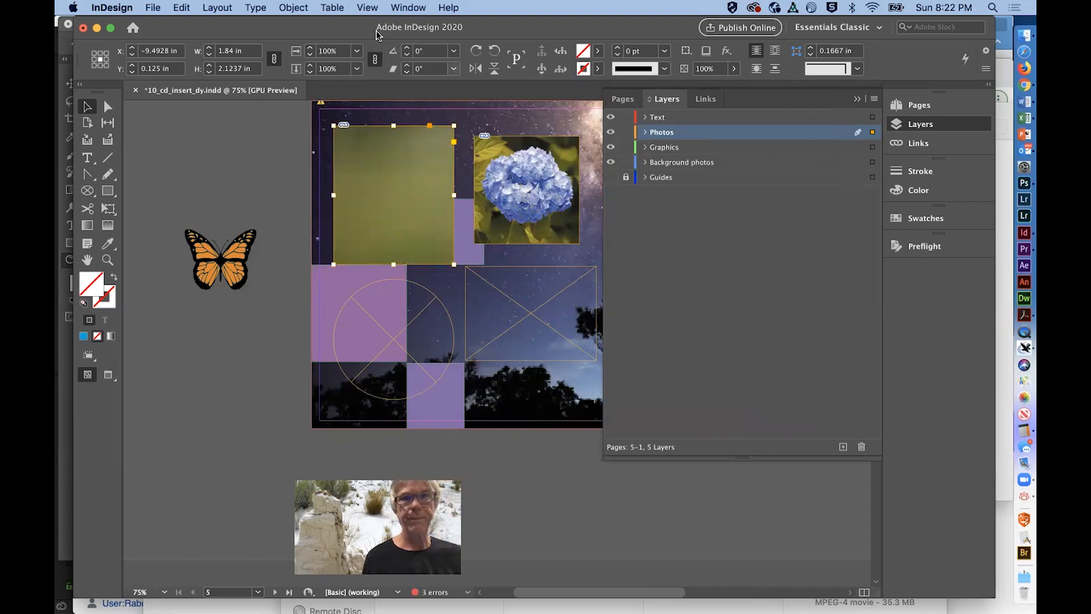
- Try Fit Content to Frame on the sunflower image and check its effective resolution and scale in the link info
left_click(289, 7)
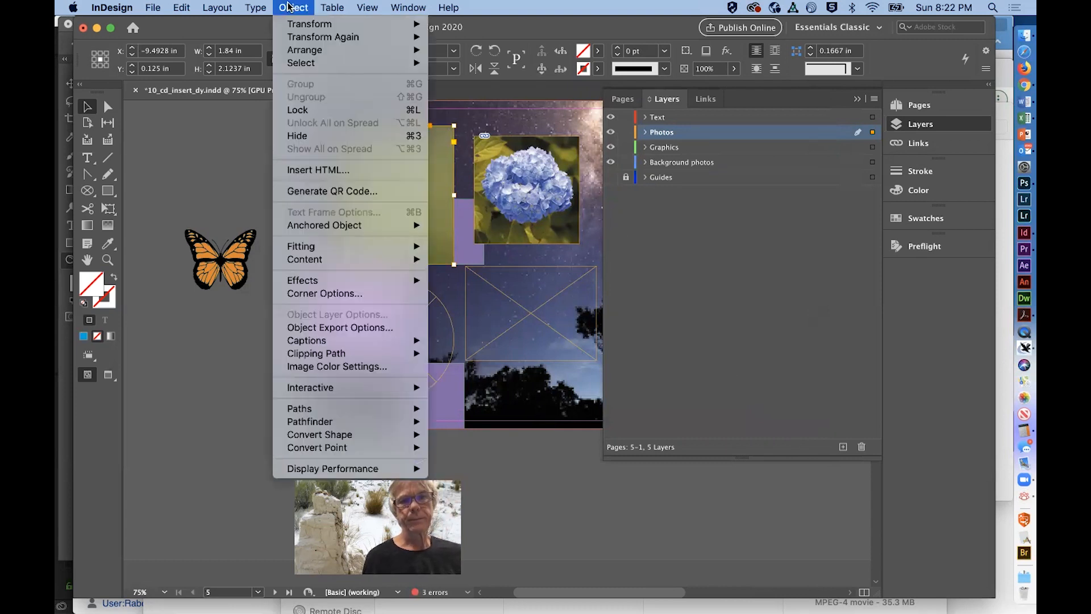
mouse_move(353, 246)
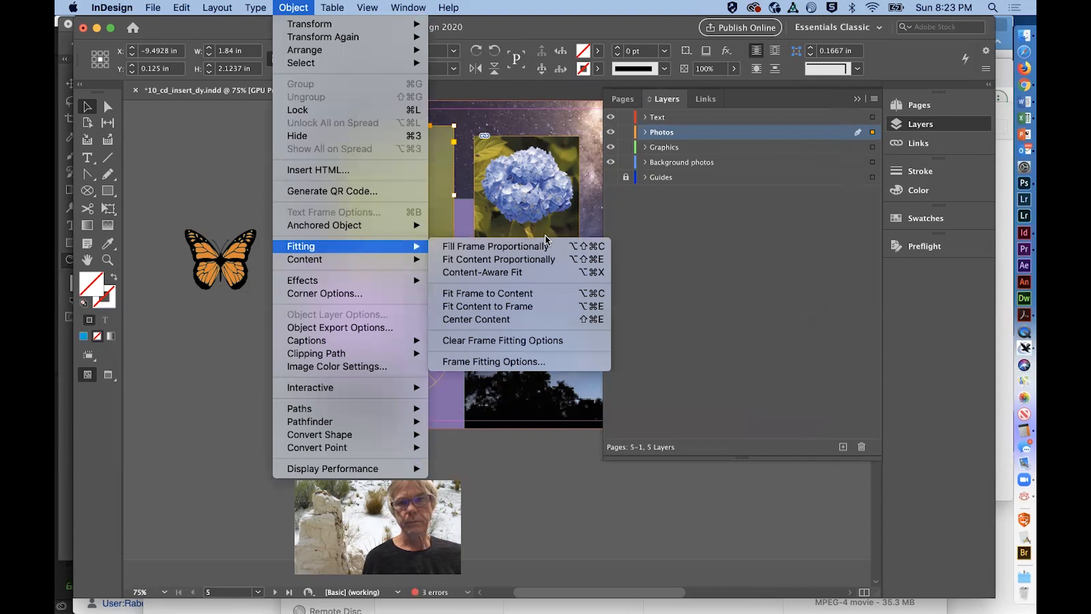
left_click(560, 308)
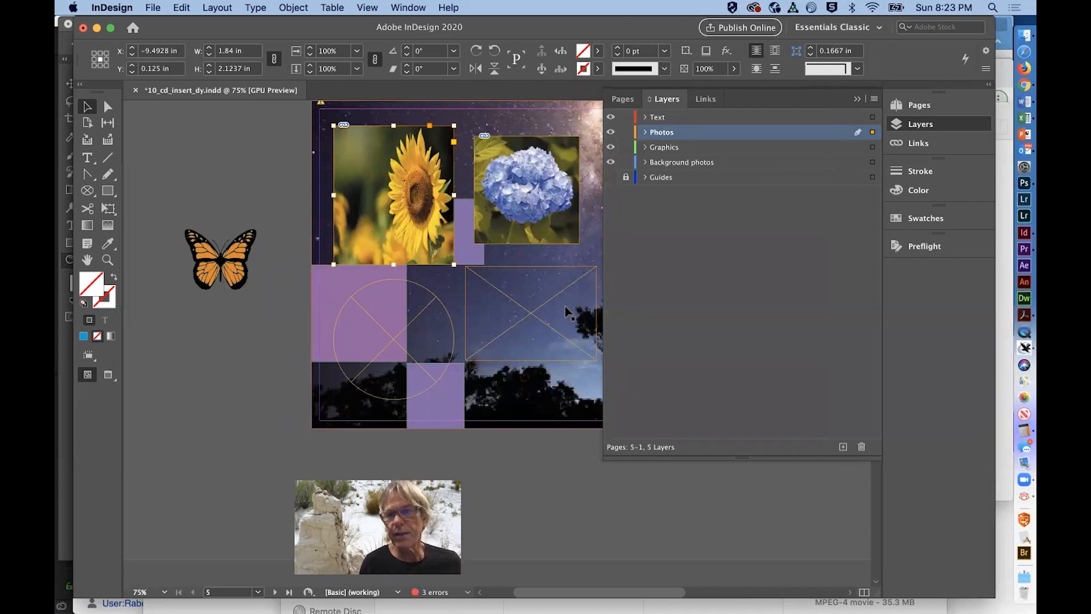
left_click(964, 144)
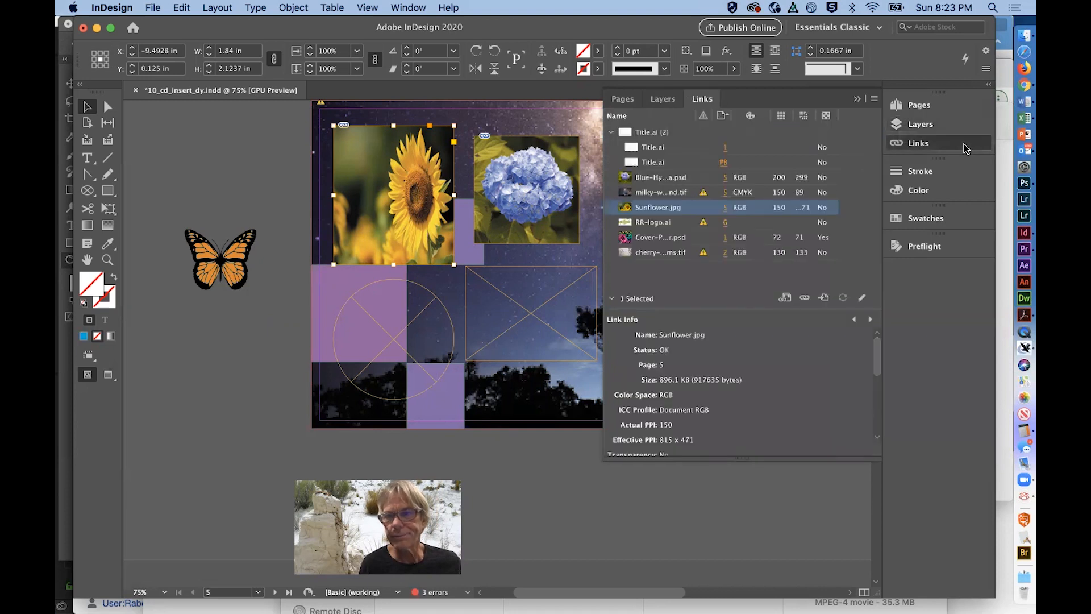
scroll(763, 391, "down", 2)
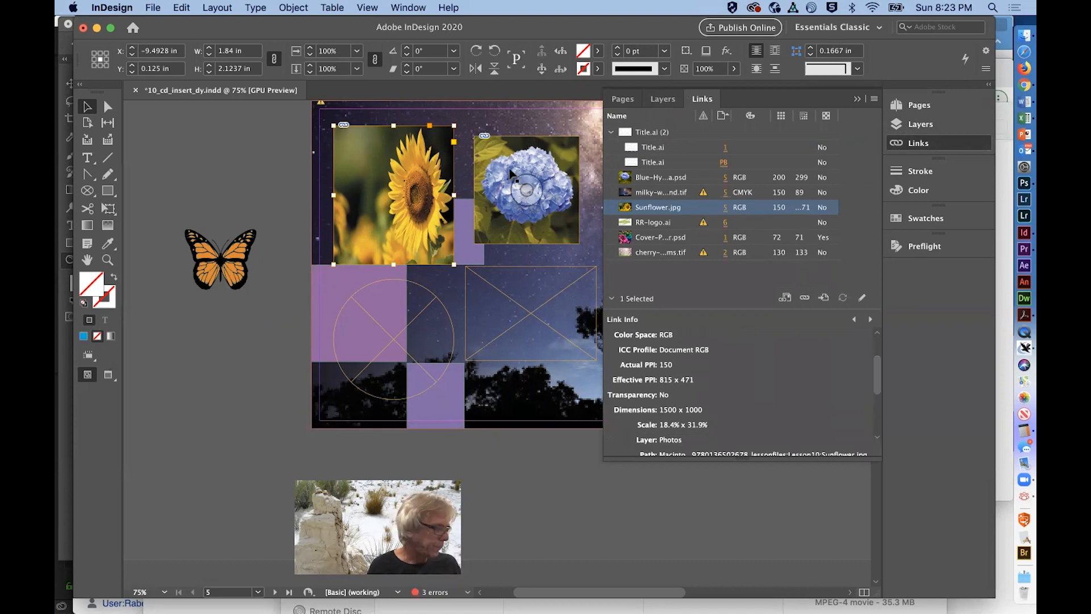
- Try Fit Content Proportionally on the sunflower image
left_click(293, 7)
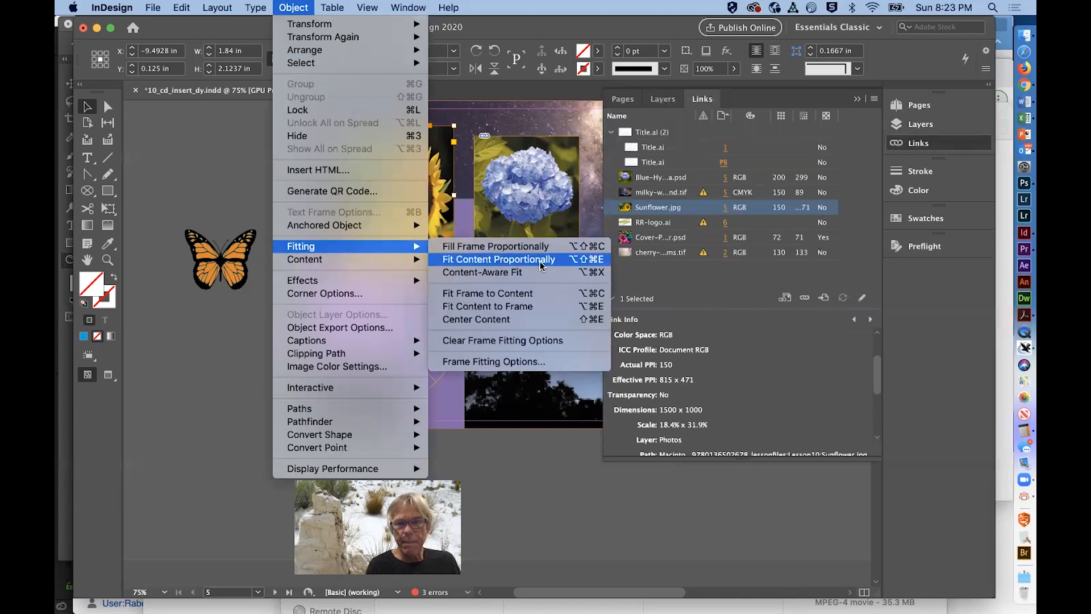
left_click(542, 261)
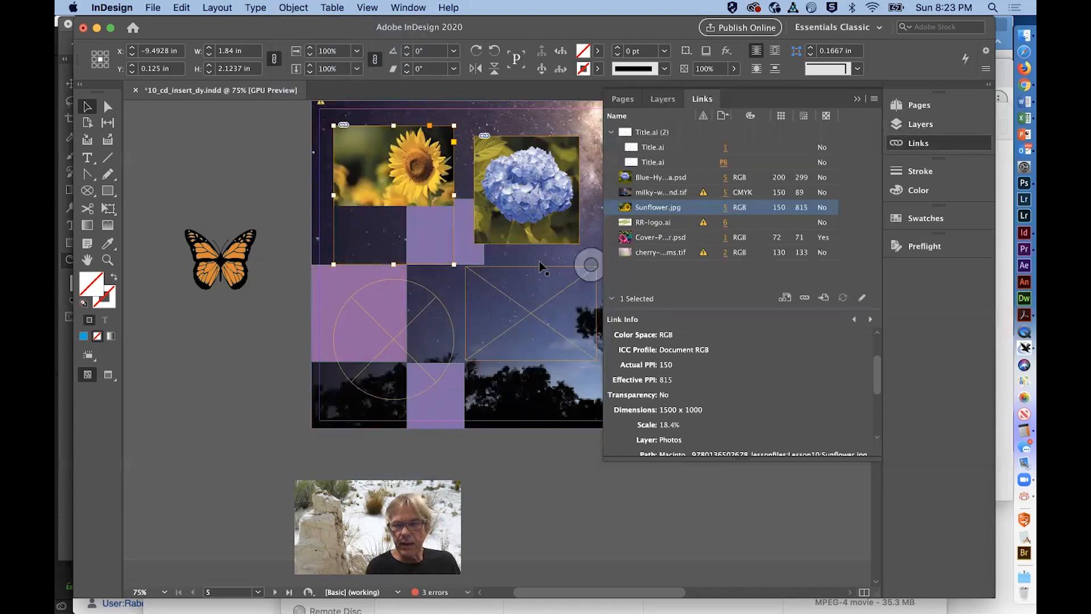
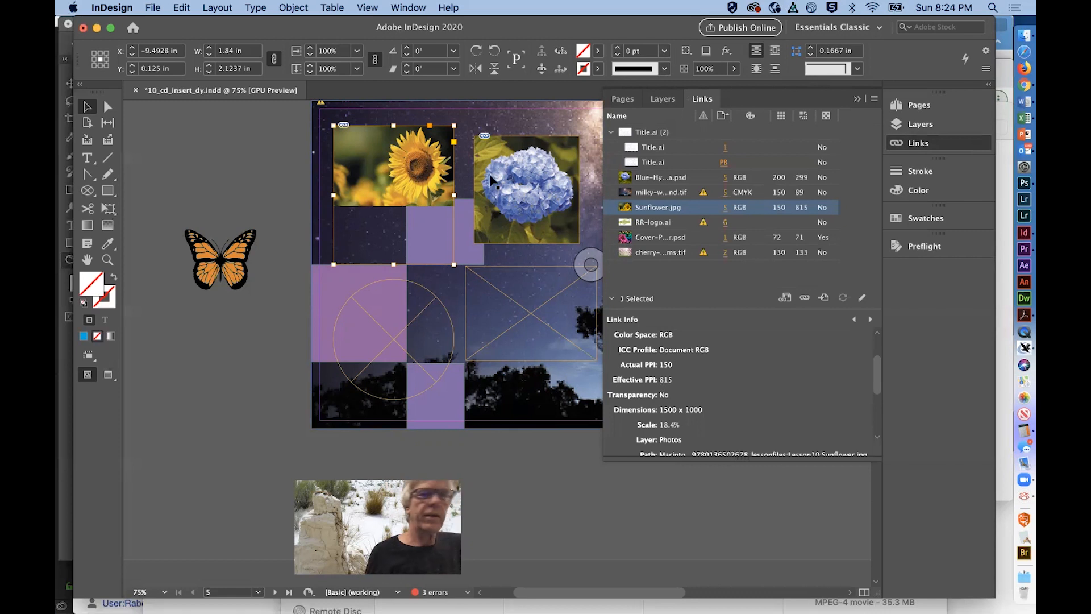
- Apply Content-Aware Fit to the sunflower image in its rectangular frame
left_click(293, 6)
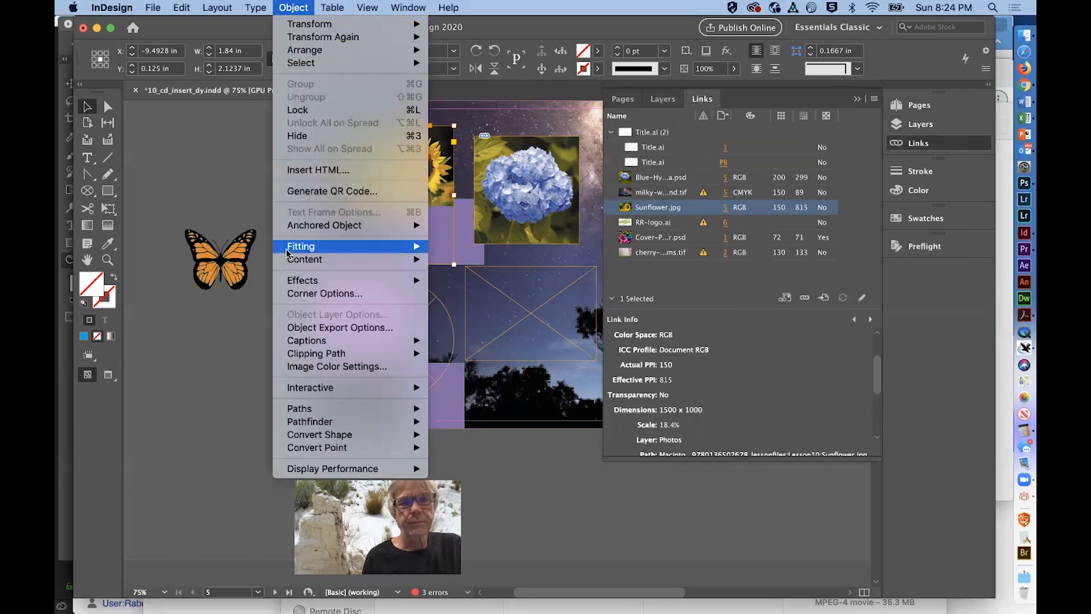
mouse_move(287, 252)
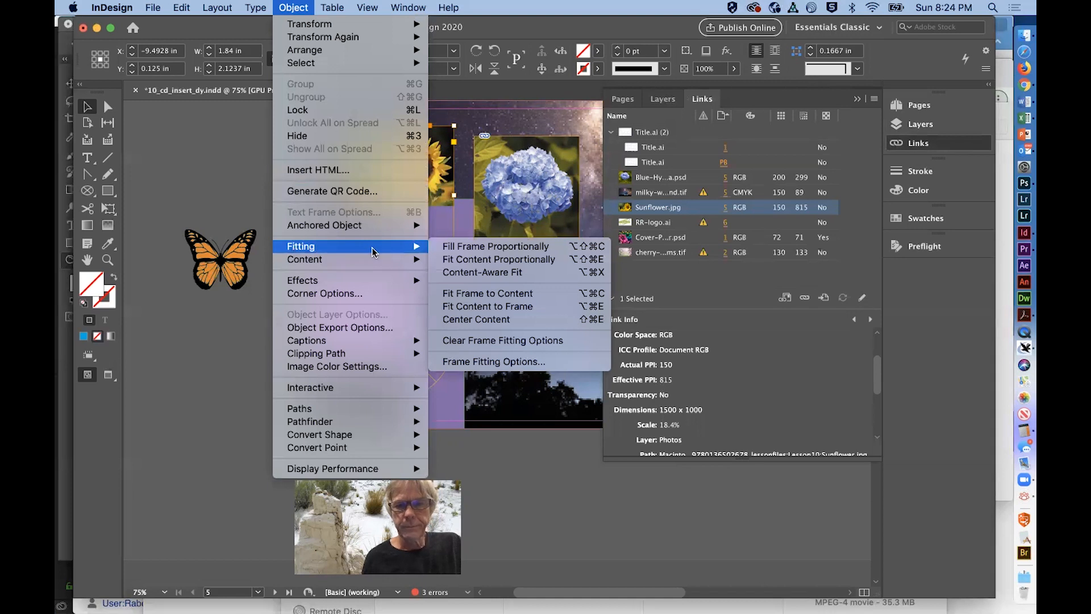
left_click(478, 273)
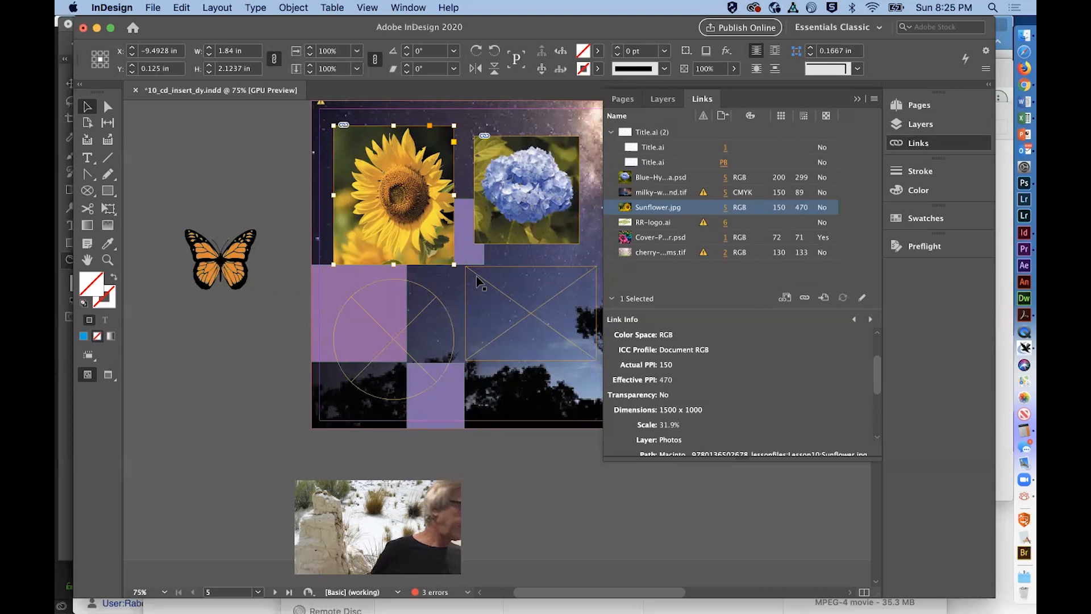
- Place Calla-Lilly.psd from the Lesson10 folder into the empty circular frame on page 5
left_click(409, 333)
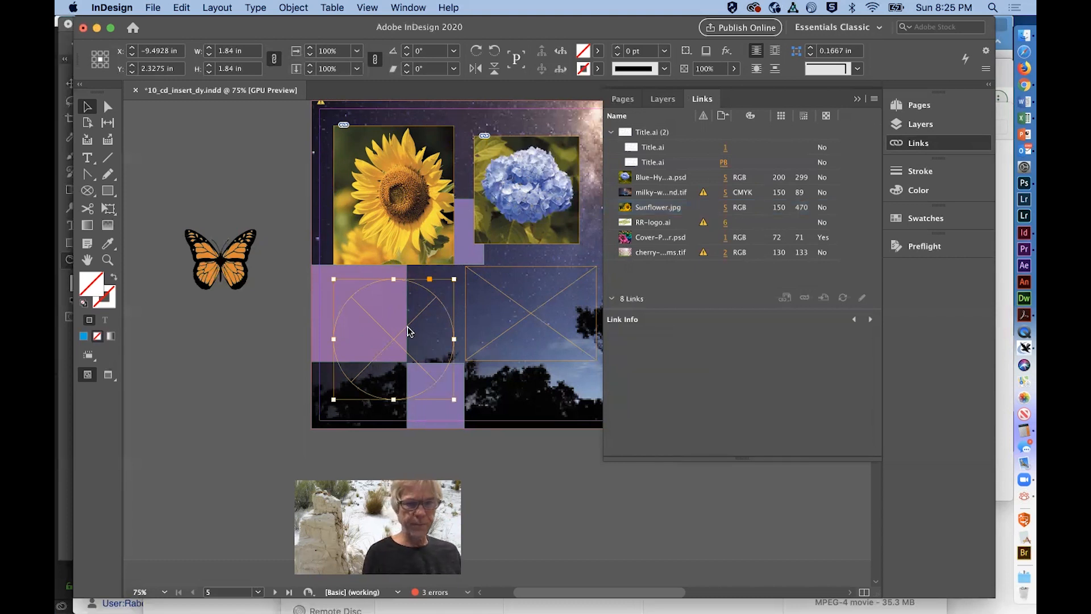
key("super+d")
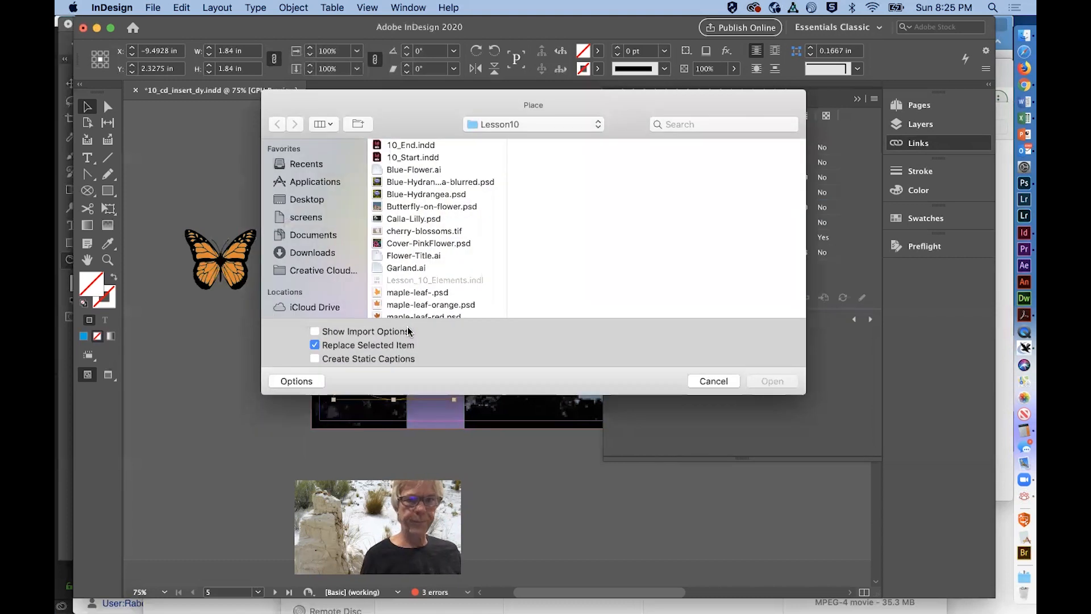
left_click(427, 219)
left_click(771, 381)
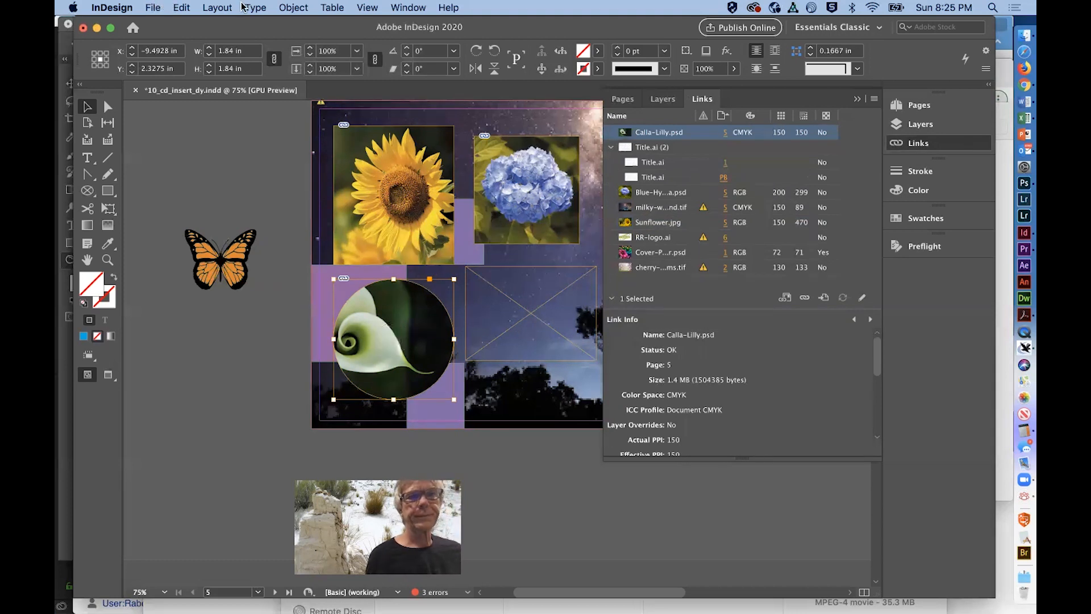
- Apply Content-Aware Fit to the calla lily image in the circular frame
left_click(294, 8)
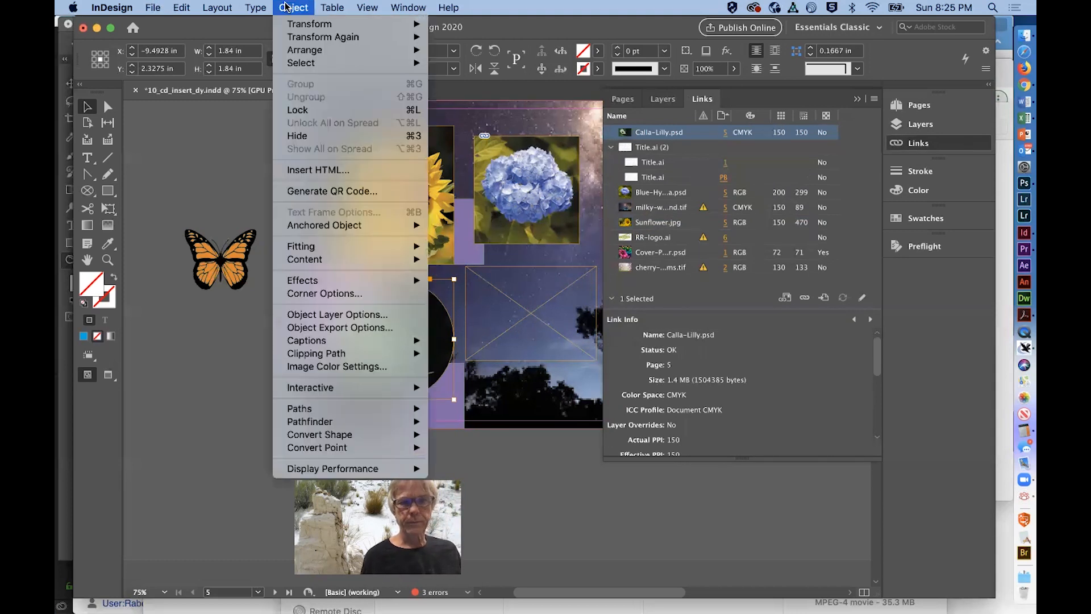
mouse_move(341, 246)
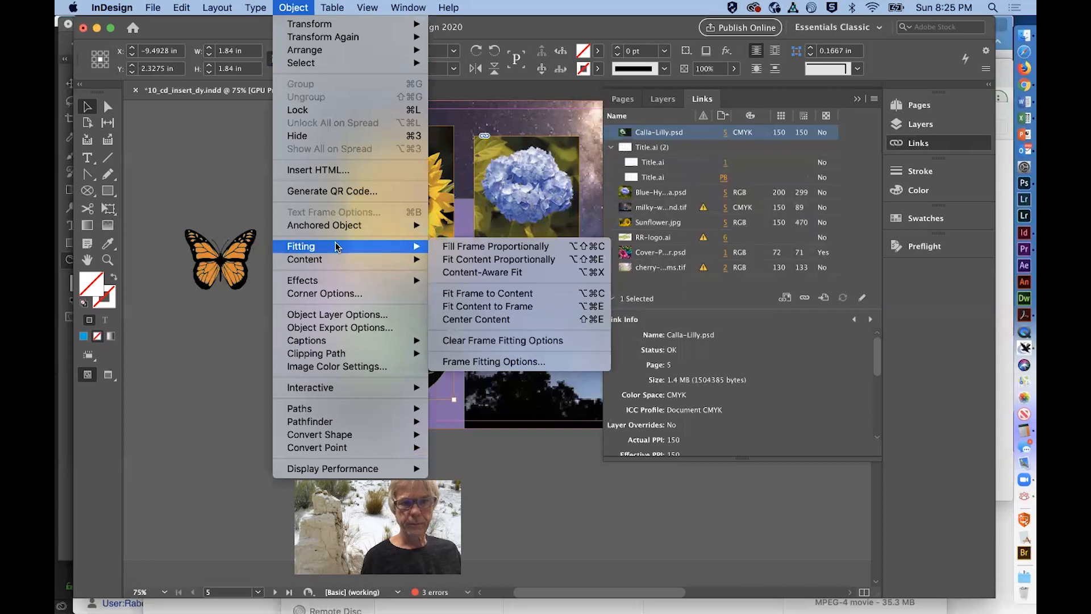
left_click(483, 273)
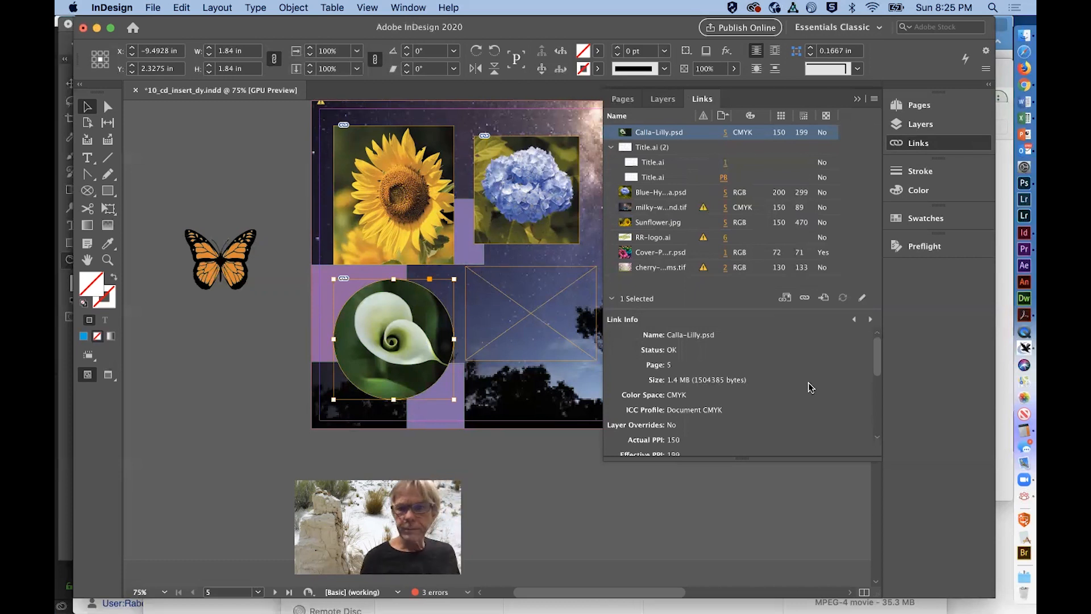
- Check the calla lily's effective resolution in its link info, deselect the image and save the document
scroll(798, 418, "down", 2)
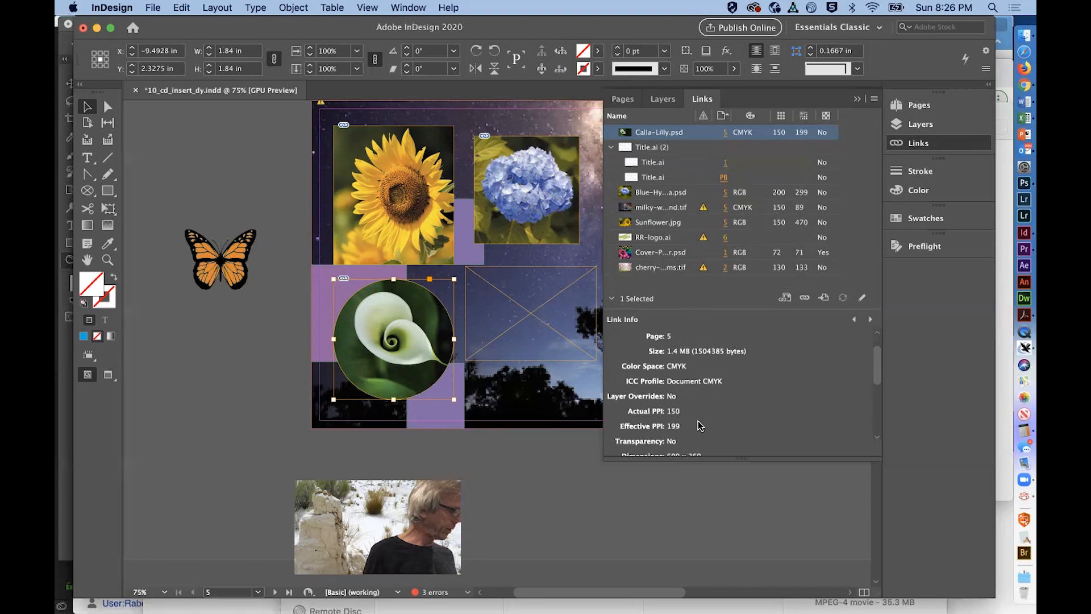
left_click(247, 408)
key("super+s")
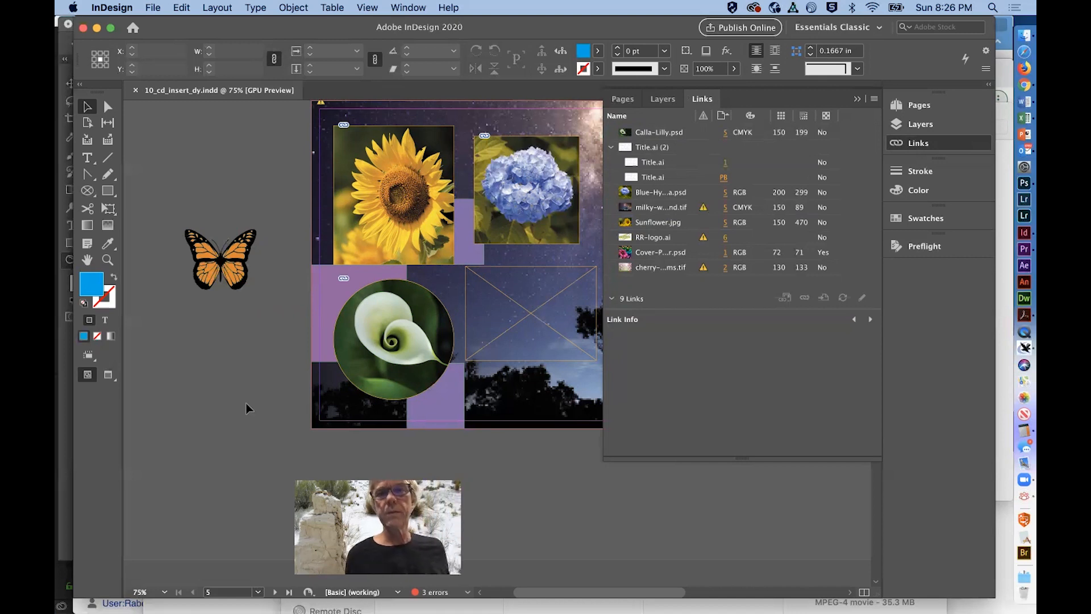
- Arrange the InDesign window and the Finder window of the Lesson10 folder side by side, with InDesign active
left_click_drag(553, 26, 299, 108)
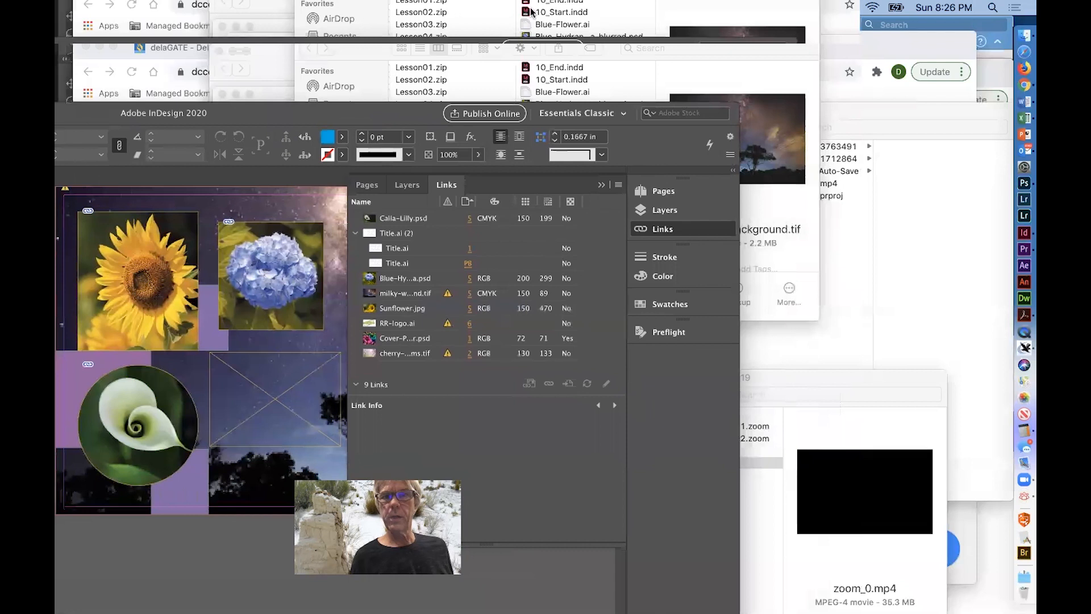
left_click(682, 32)
left_click_drag(668, 41, 877, 95)
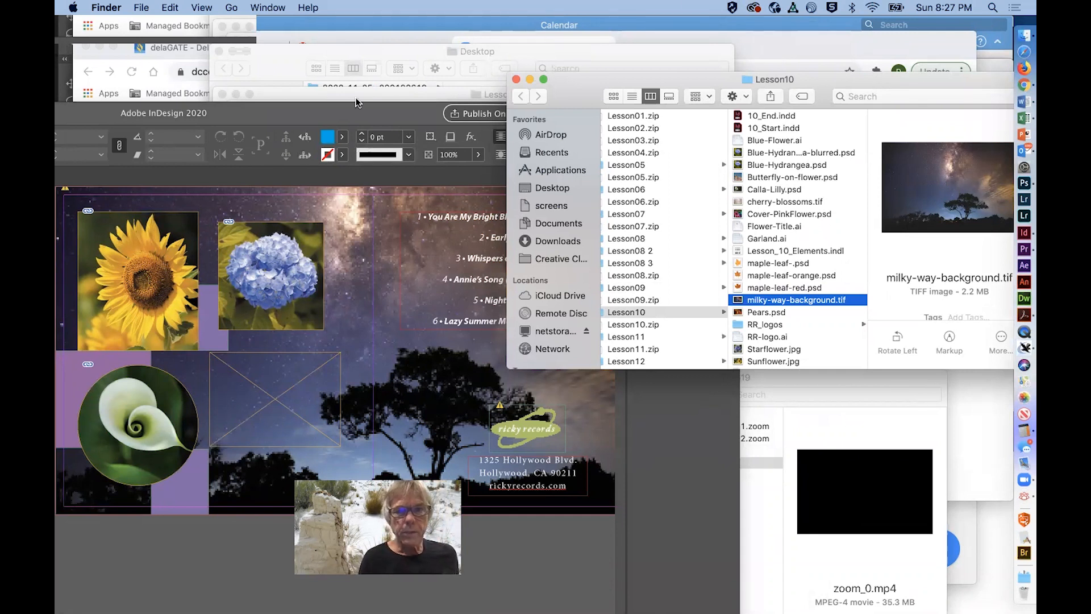
left_click(349, 112)
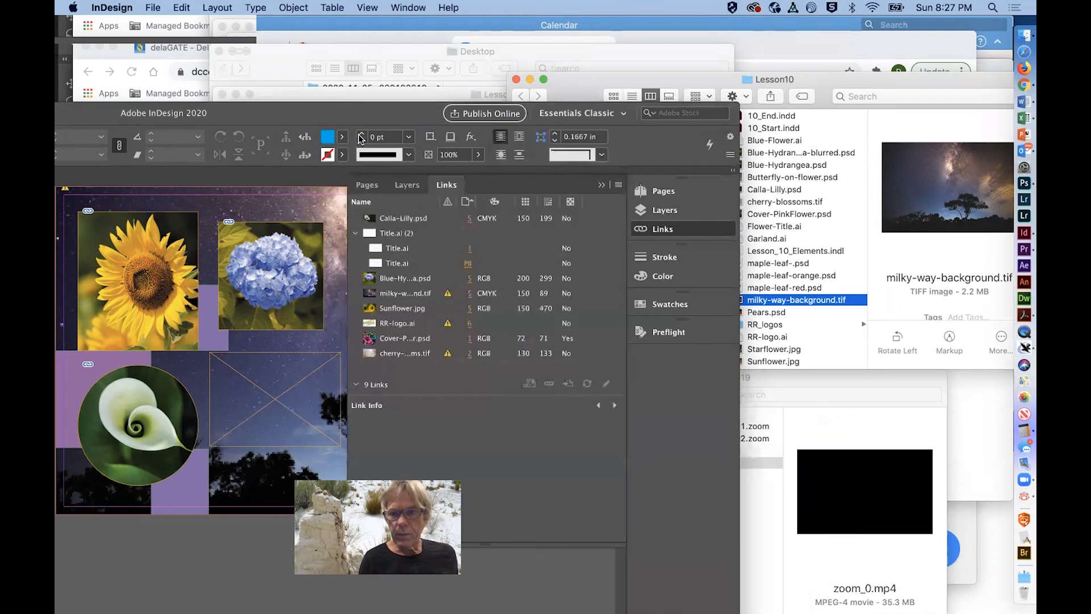
- Place Starflower.jpg from the Lesson10 folder in Finder onto the pasteboard beside page 5, below the butterfly, at its original size
left_click(664, 192)
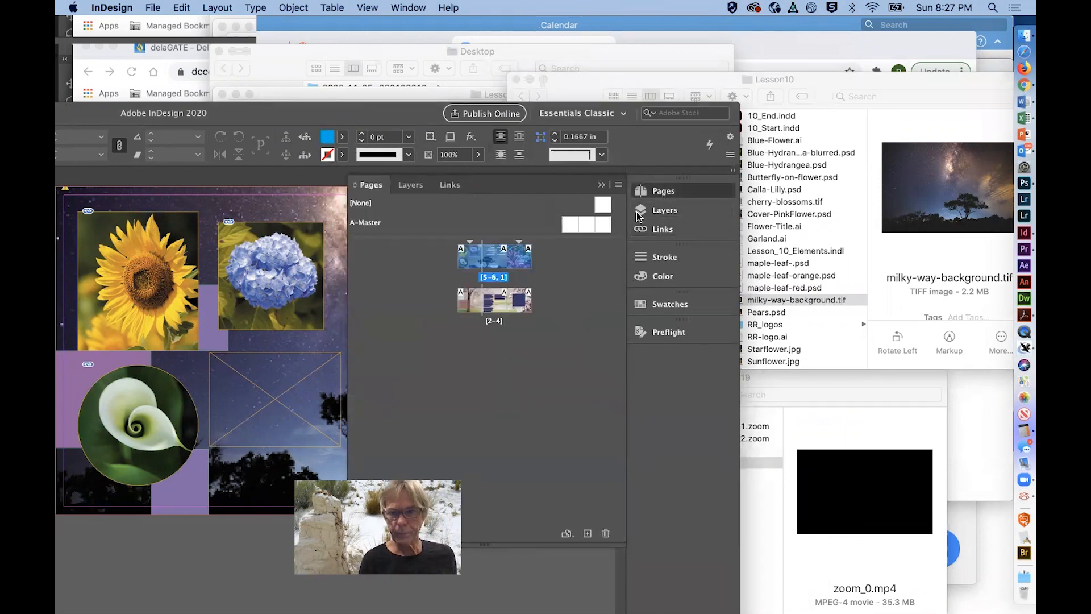
double_click(481, 266)
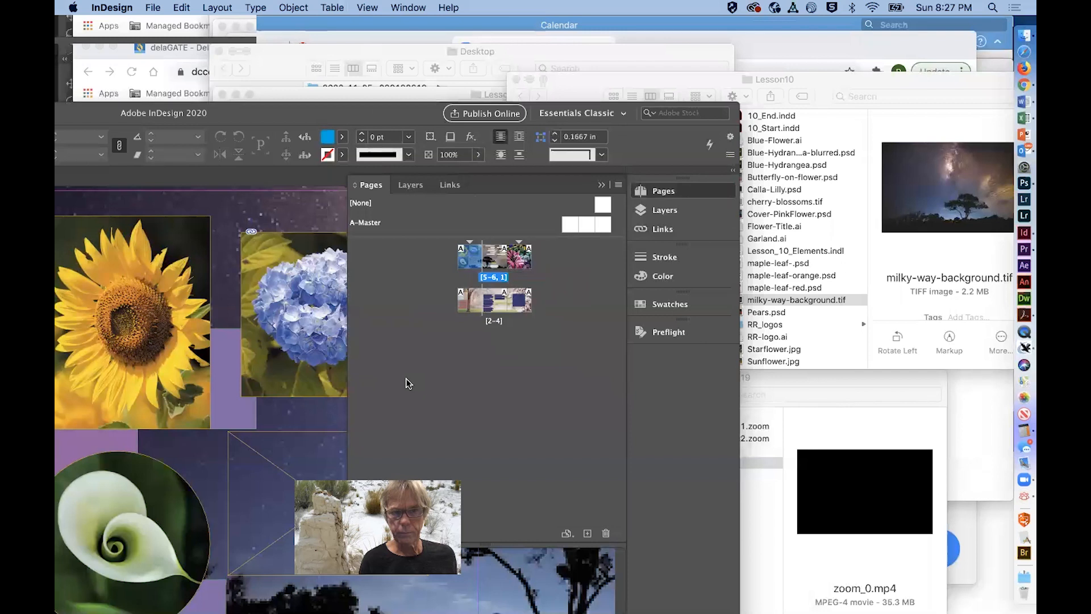
scroll(257, 359, "left", 5)
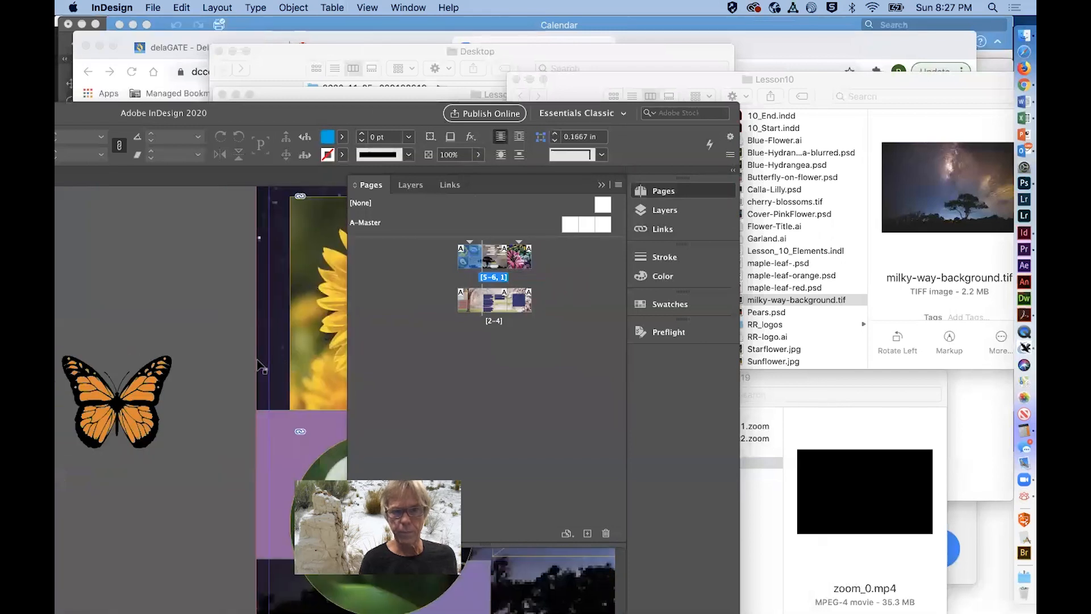
scroll(259, 363, "down", 2)
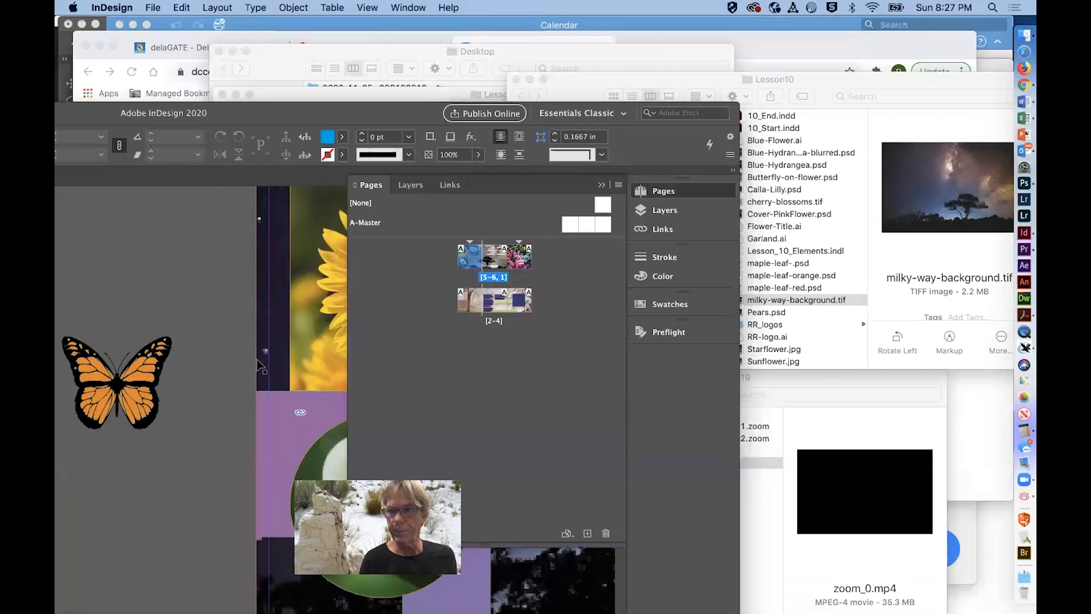
left_click(852, 83)
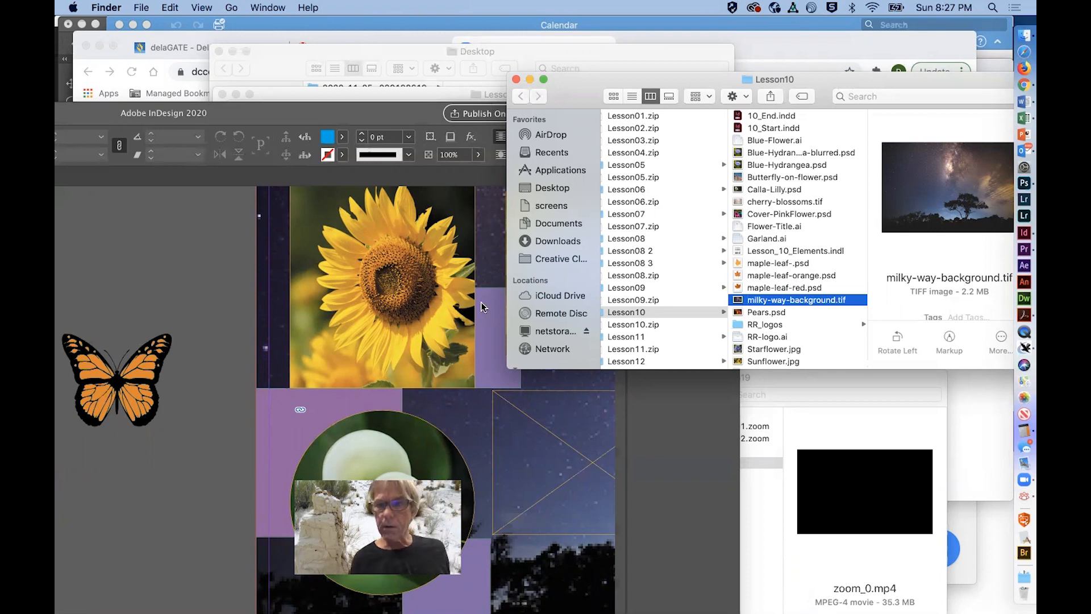
left_click(751, 349)
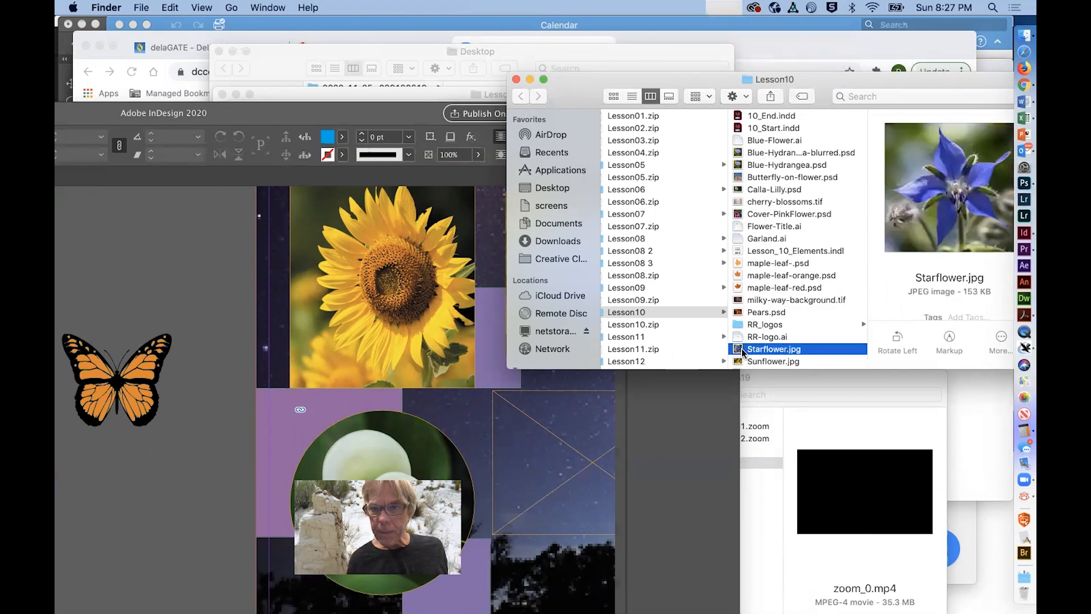
left_click_drag(739, 352, 131, 484)
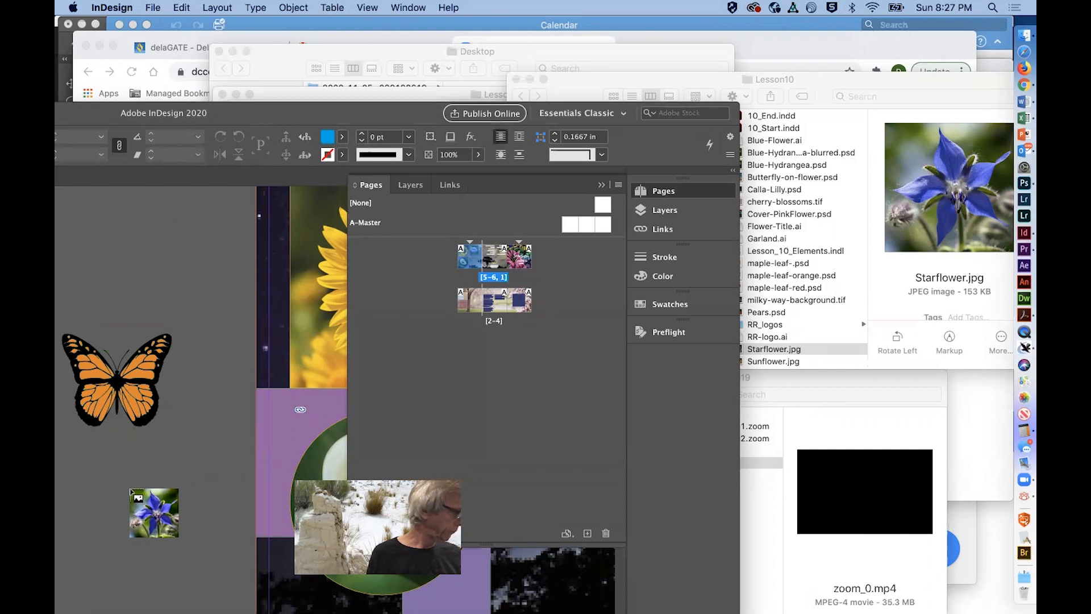
left_click(132, 490)
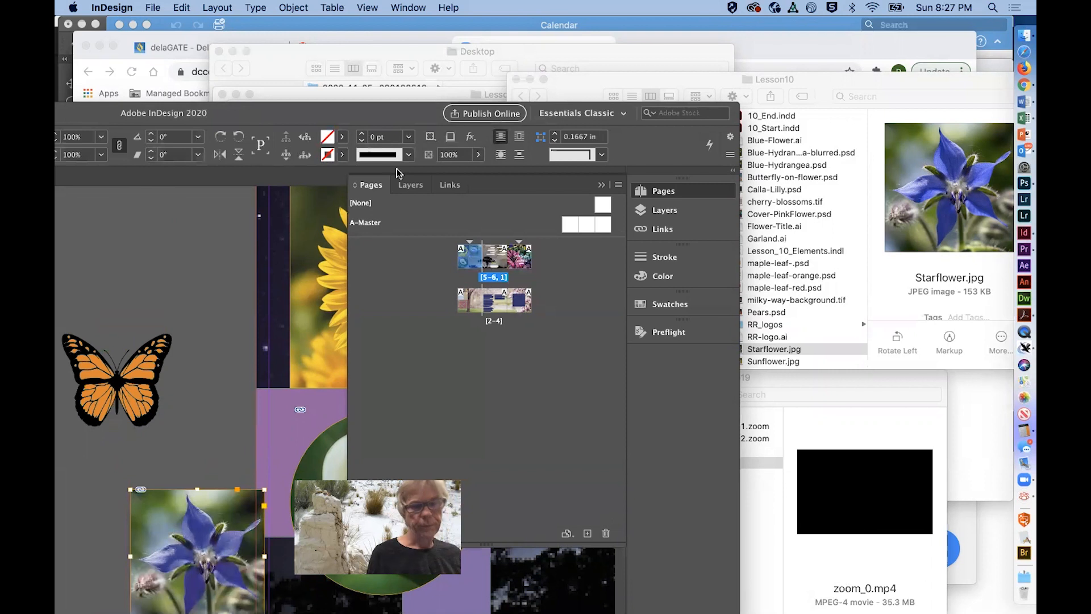
- Remove the Starflower image from the pasteboard and place it in the empty frame beside the calla lily on page 5 instead
left_click_drag(387, 113, 458, 70)
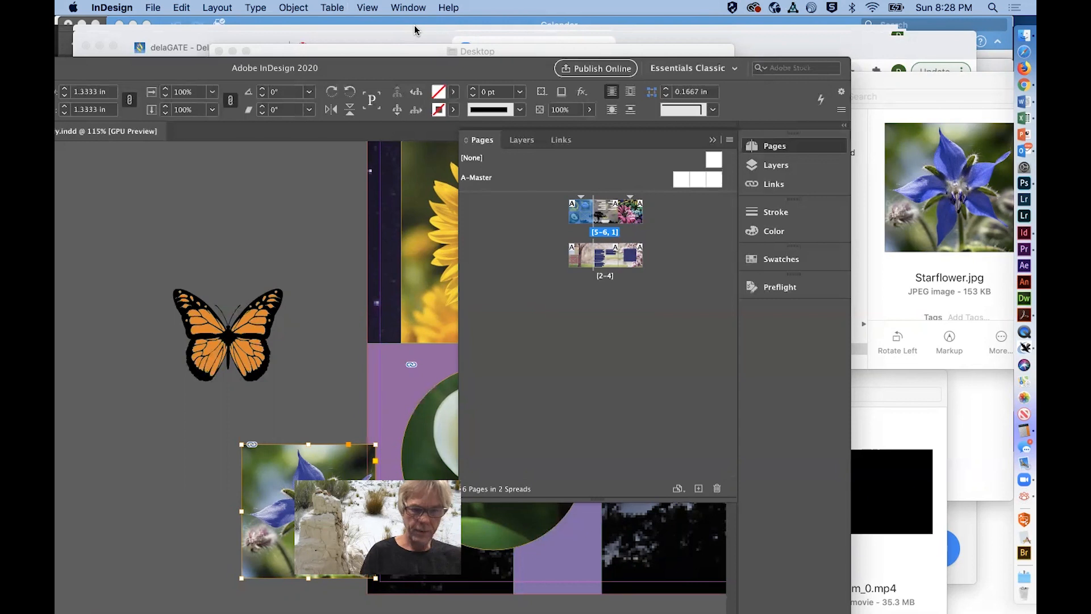
key("Delete")
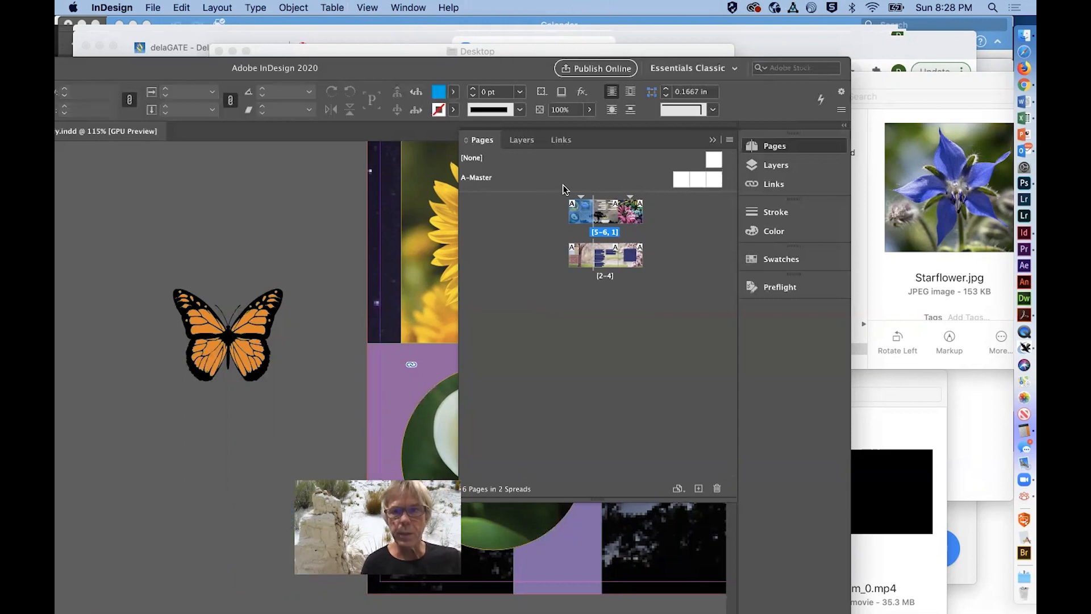
left_click(713, 139)
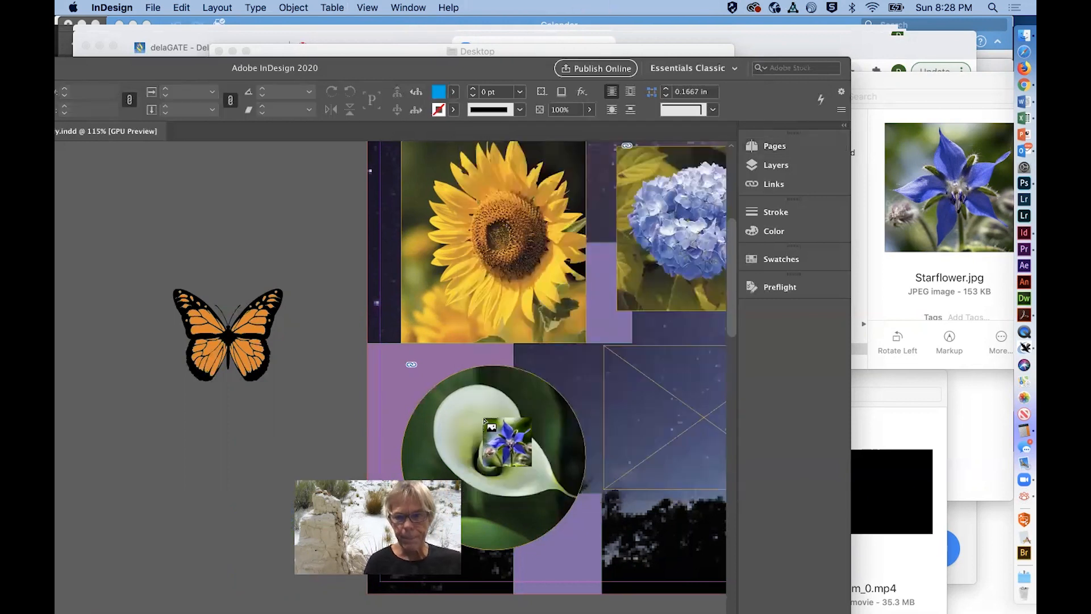
left_click(640, 369)
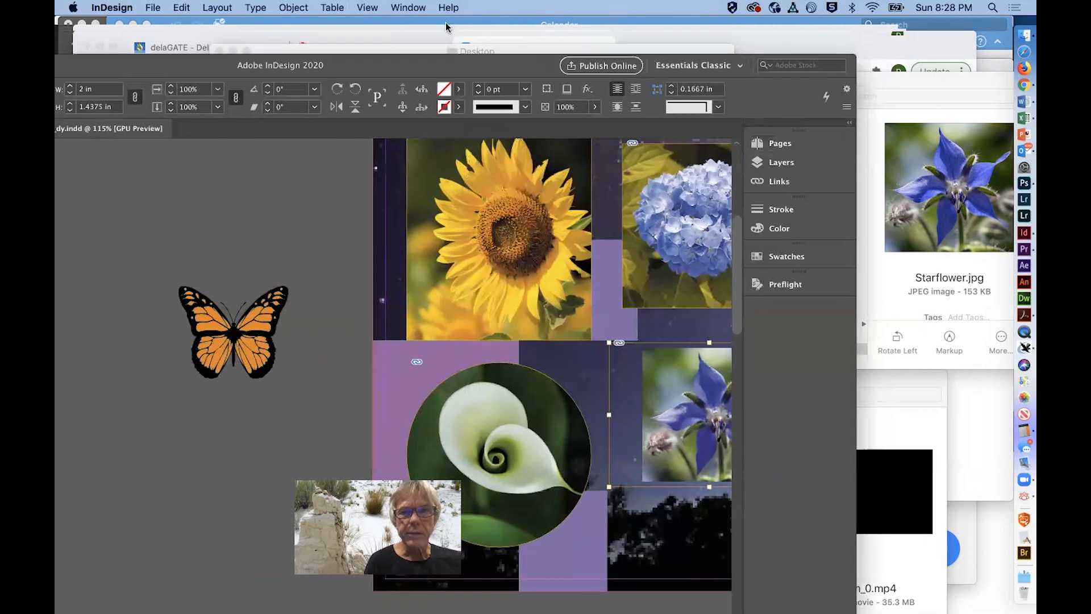
- Apply Fit Frame to Content to the Starflower image's frame on page 5
left_click_drag(413, 60, 506, 25)
scroll(550, 279, "right", 10)
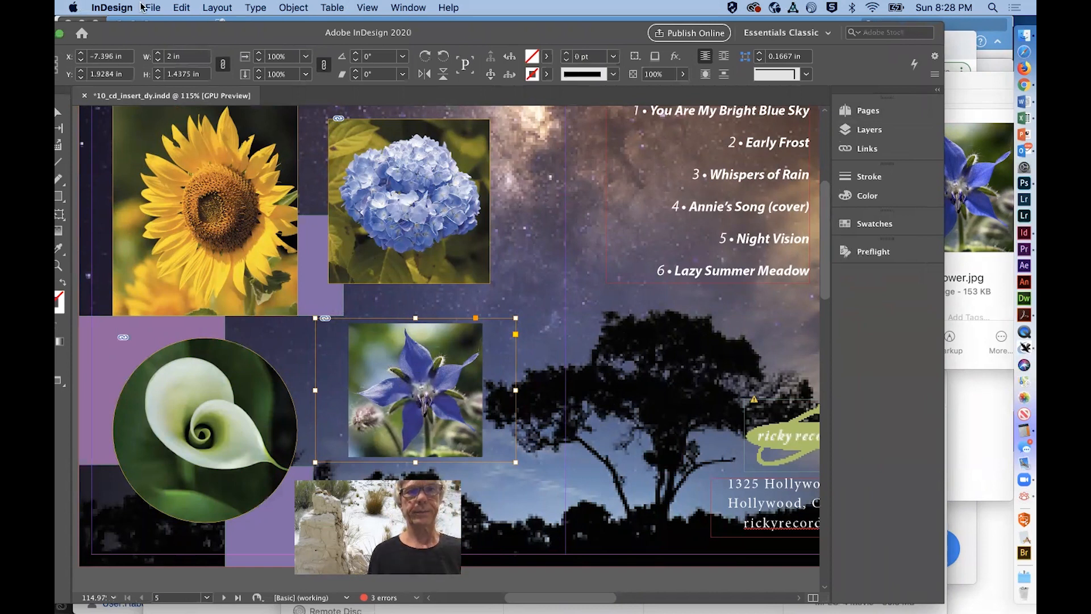
left_click(293, 7)
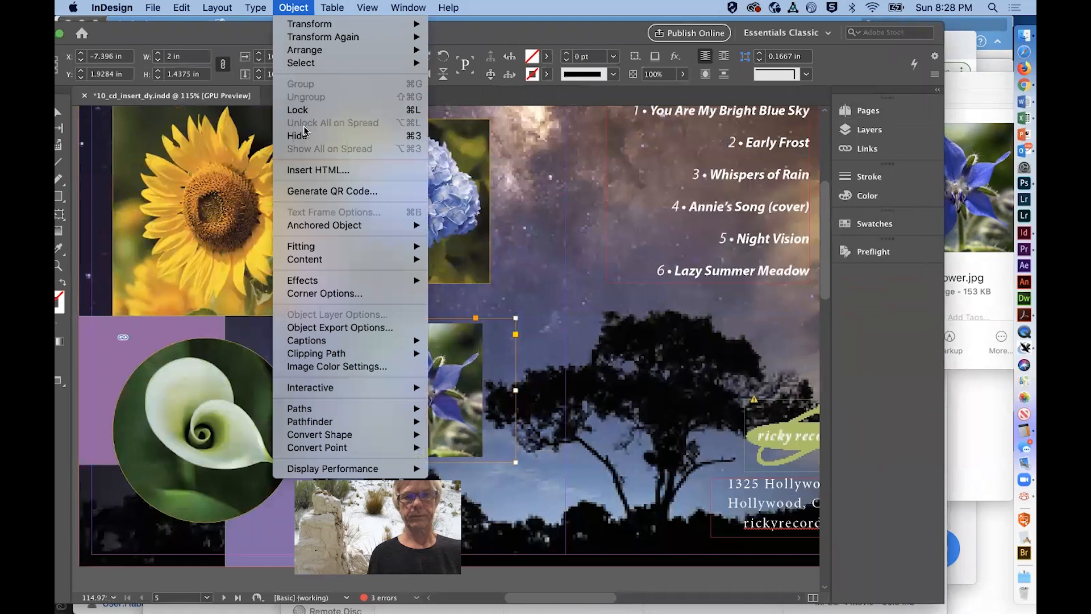
mouse_move(321, 250)
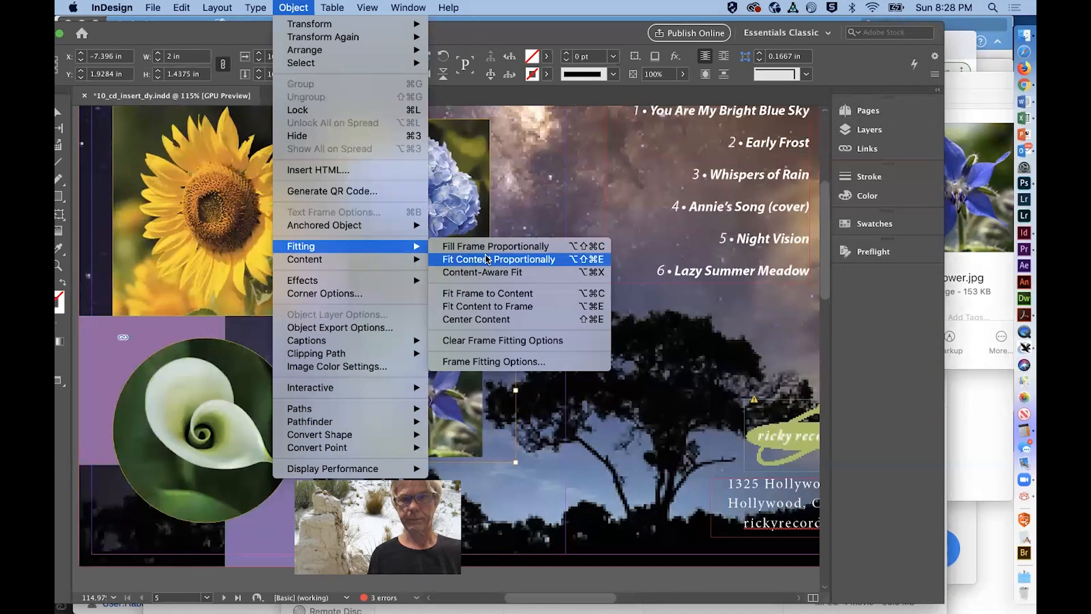
left_click(483, 299)
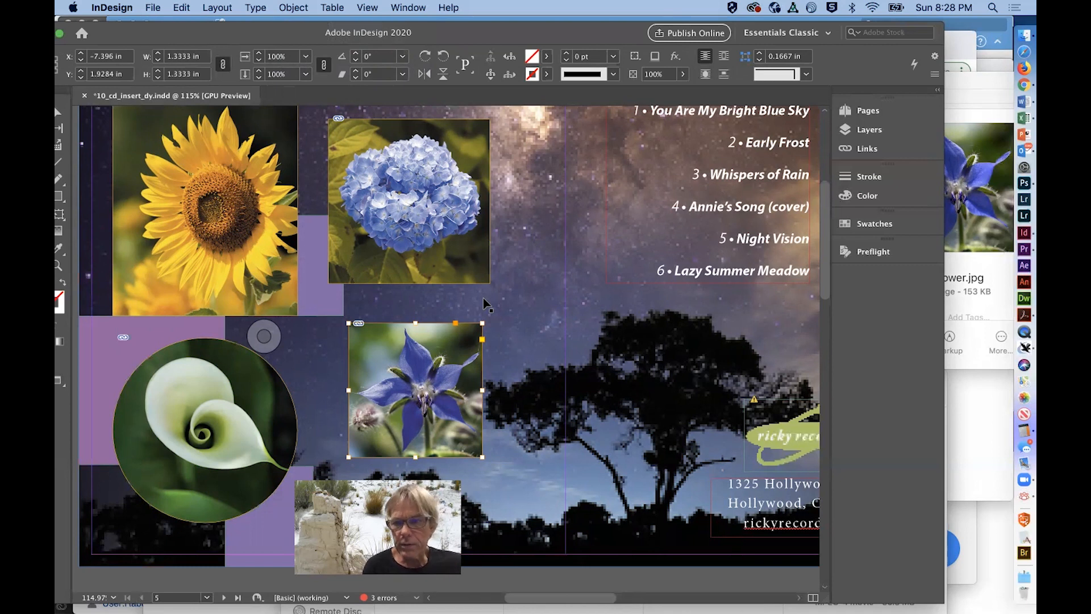
- Check Starflower.jpg's actual and effective resolution, dimensions and layer in its link info
left_click(868, 150)
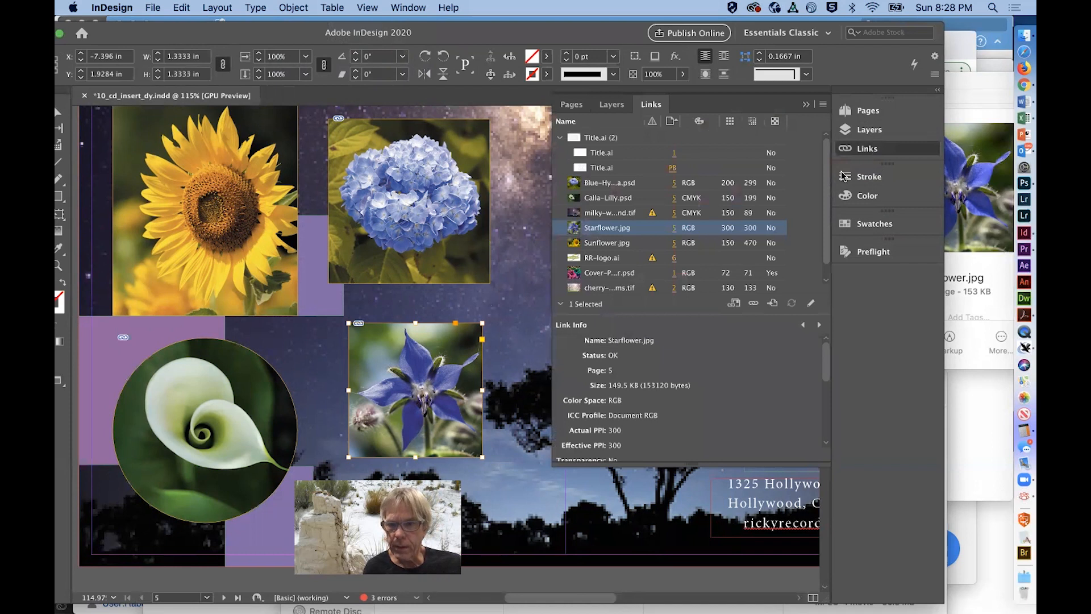
scroll(741, 352, "down", 3)
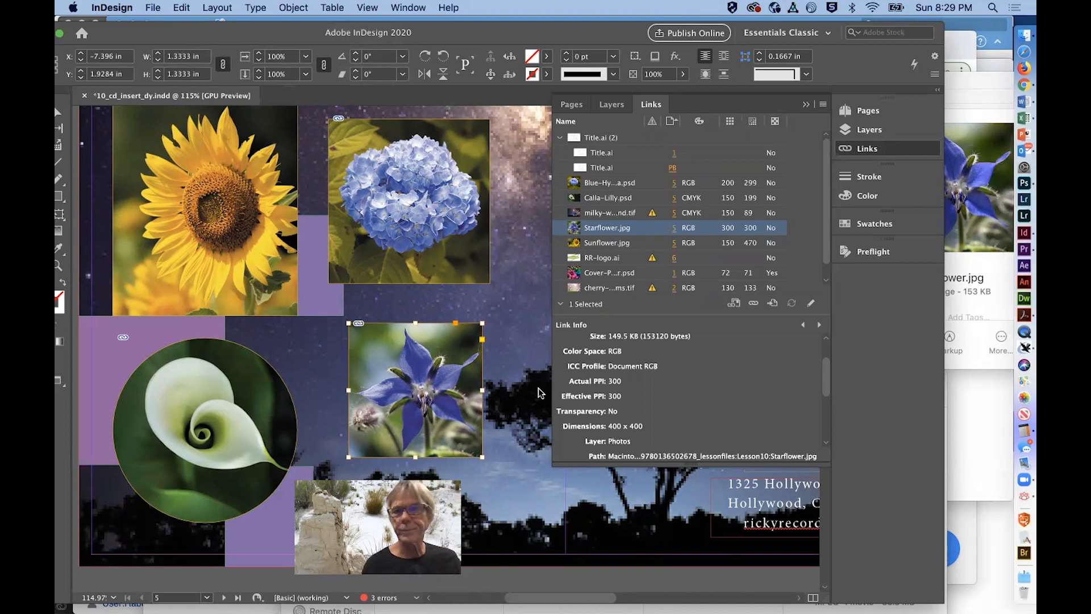
left_click(806, 104)
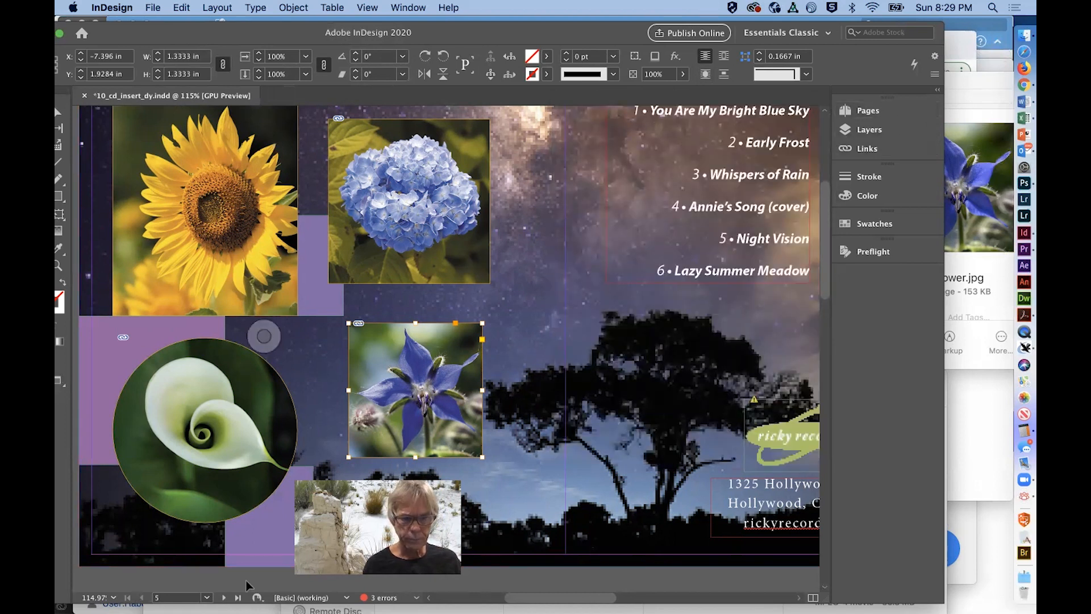
- Go to page 1 of the CD insert and switch to Adobe Bridge to browse the Lesson10 folder
left_click(207, 597)
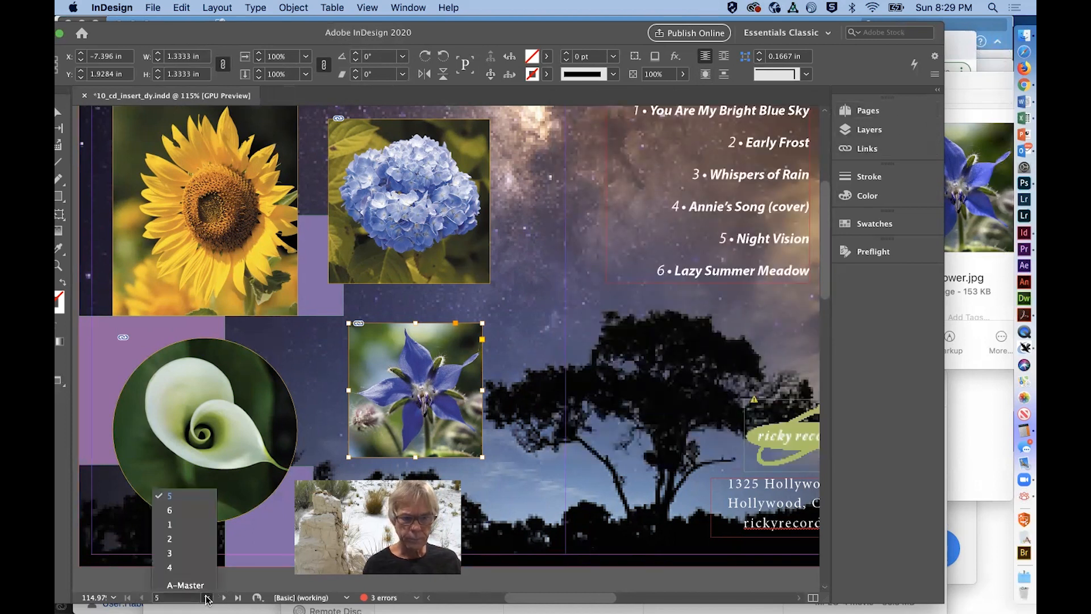
left_click(190, 525)
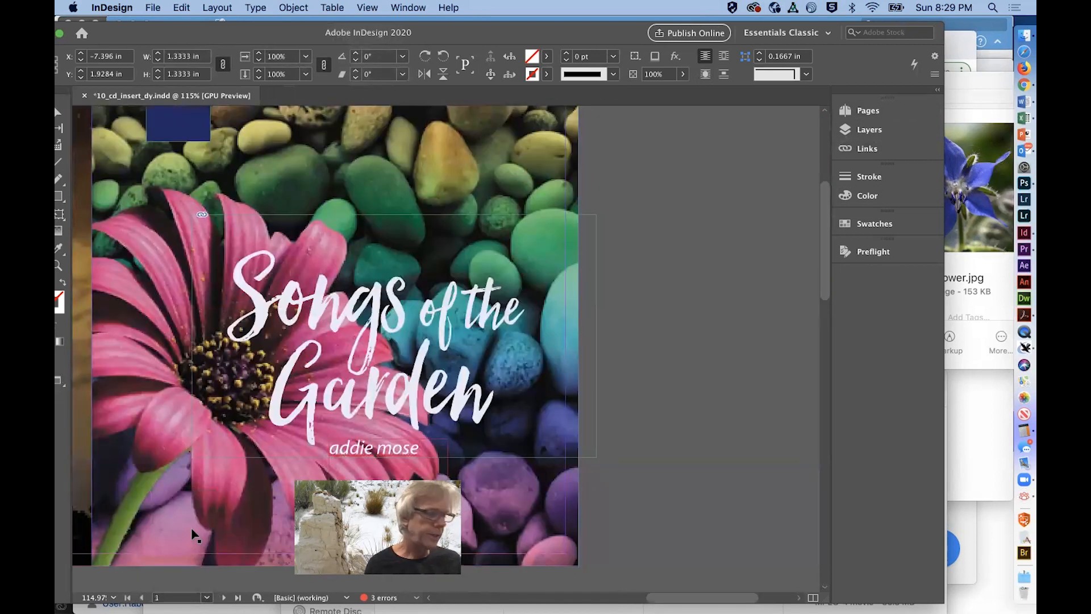
left_click(151, 8)
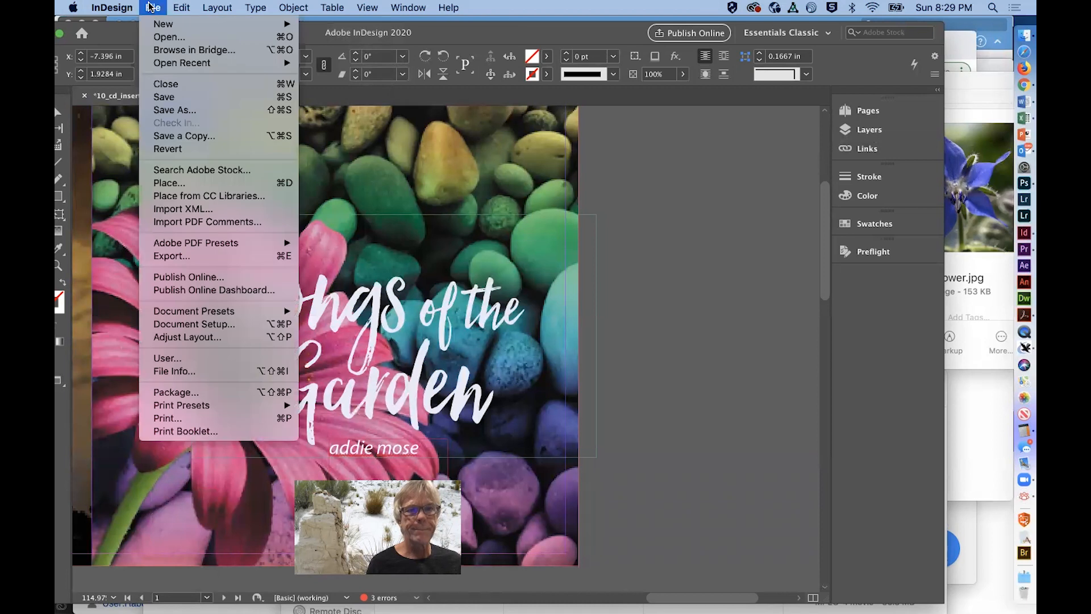
left_click(169, 52)
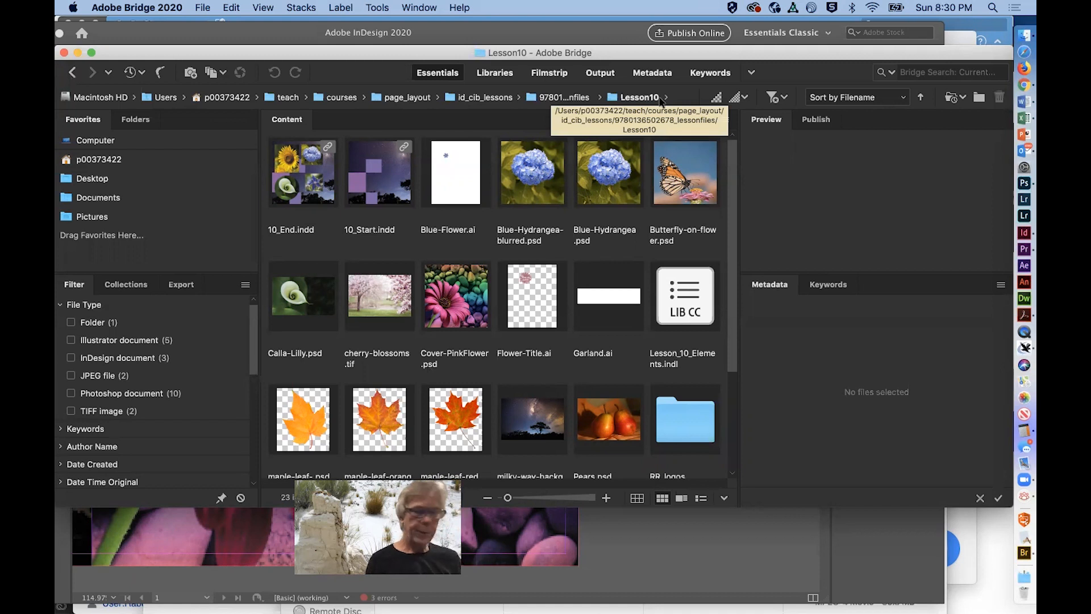
- Rename maple-leaf-.psd in the Lesson10 folder as maple-leaf_yellow.psd
scroll(560, 238, "down", 3)
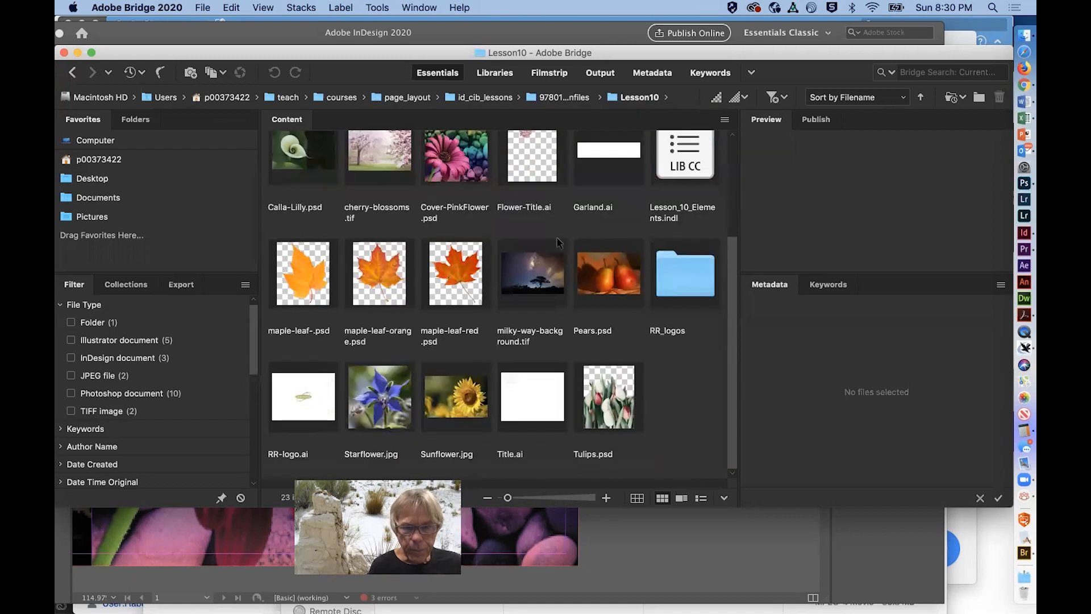
left_click(296, 290)
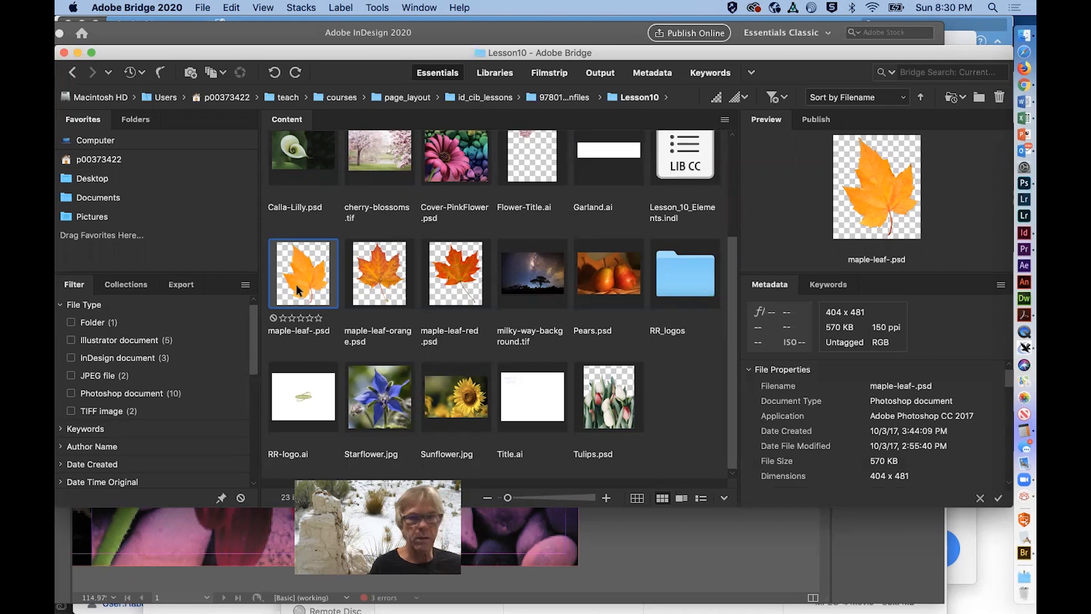
left_click(302, 332)
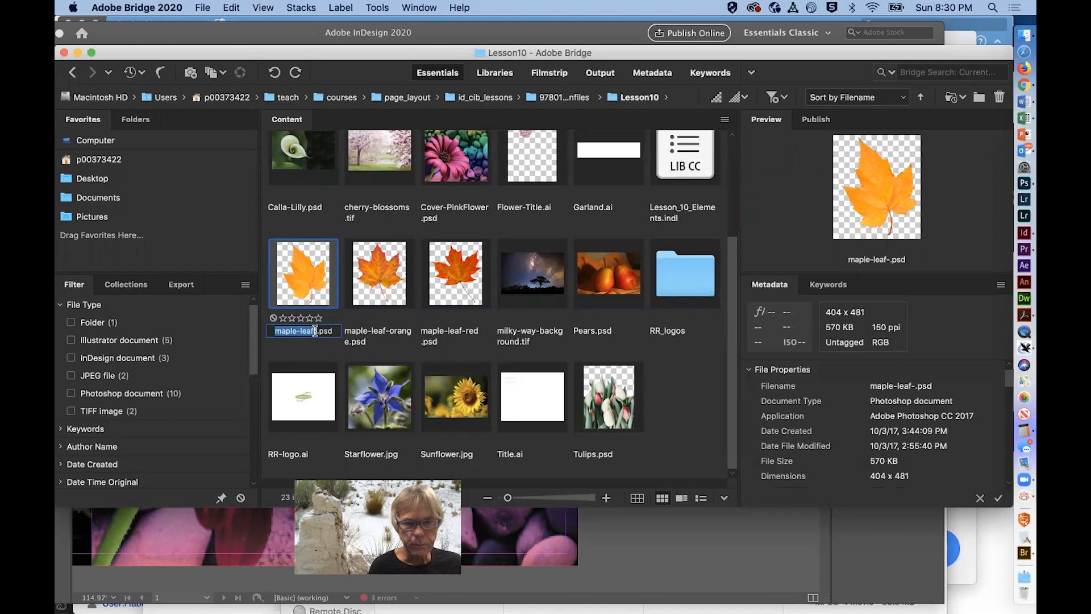
key("Right")
key("BackSpace")
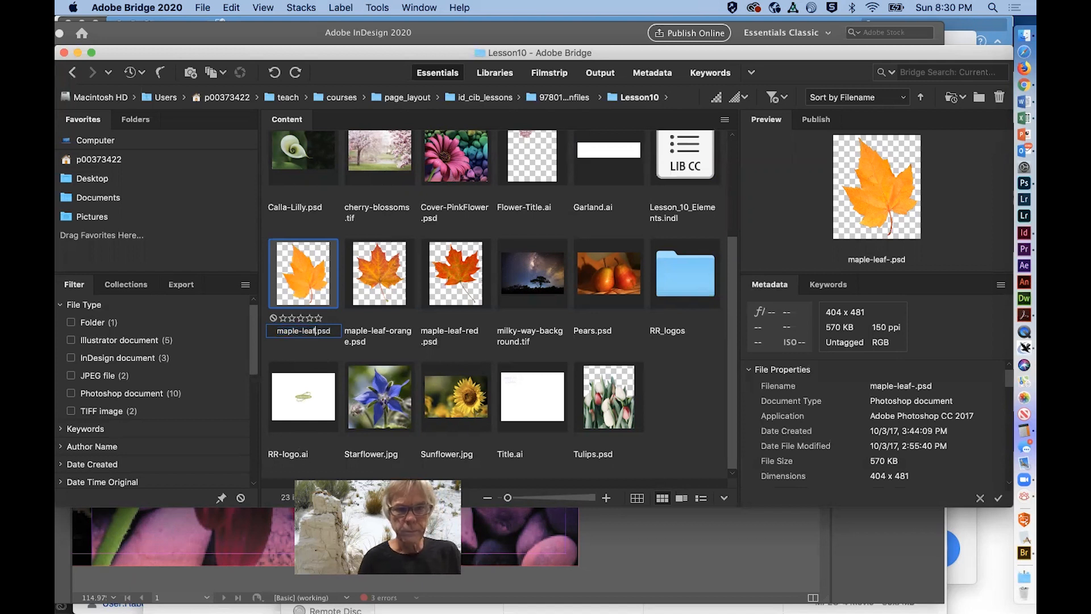
type("_ye")
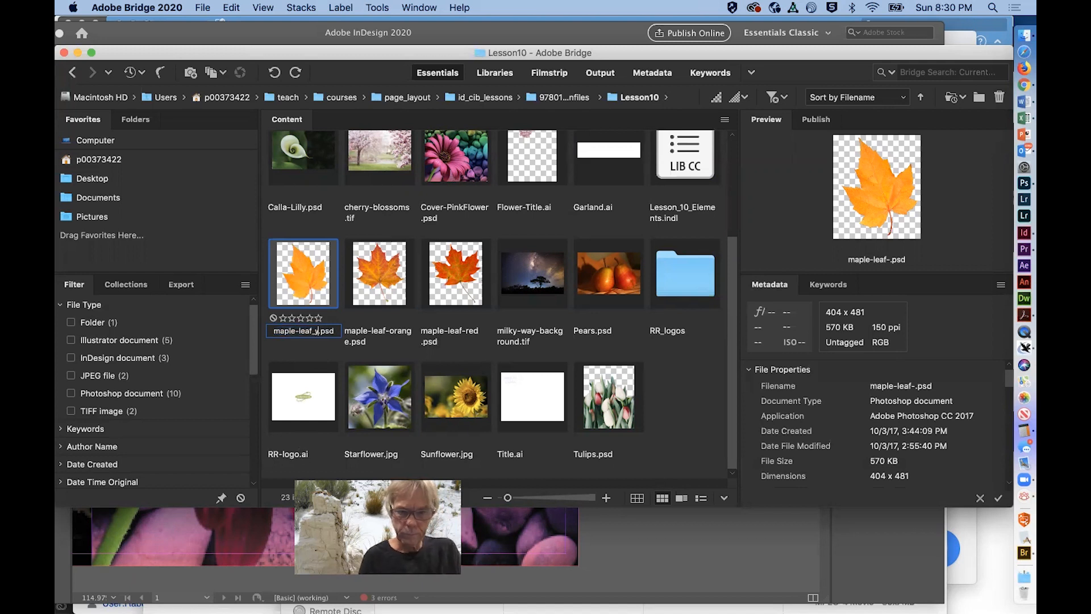
type("llow")
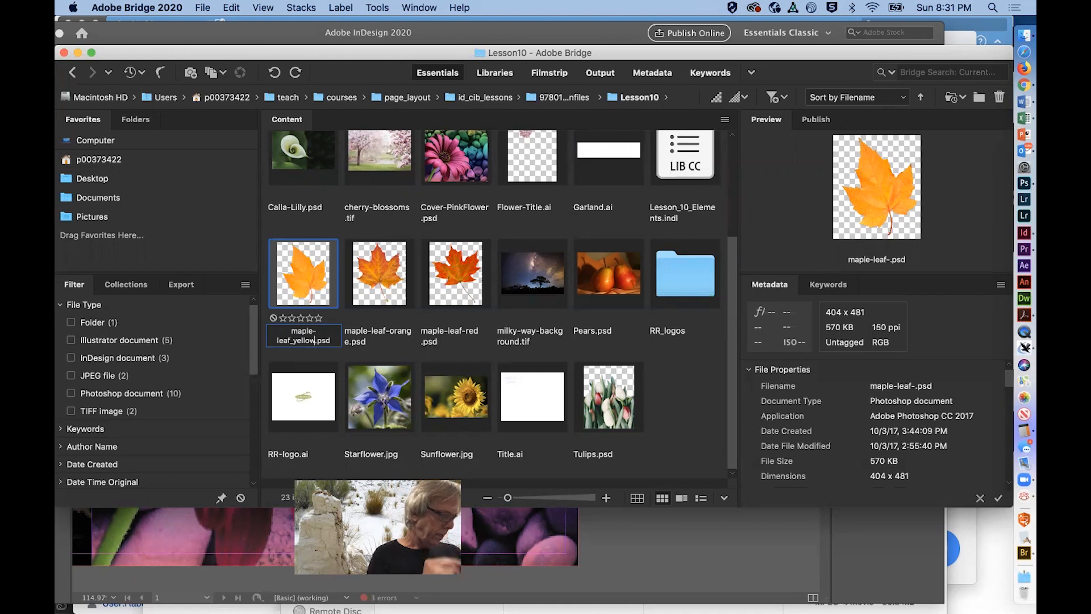
key("Return")
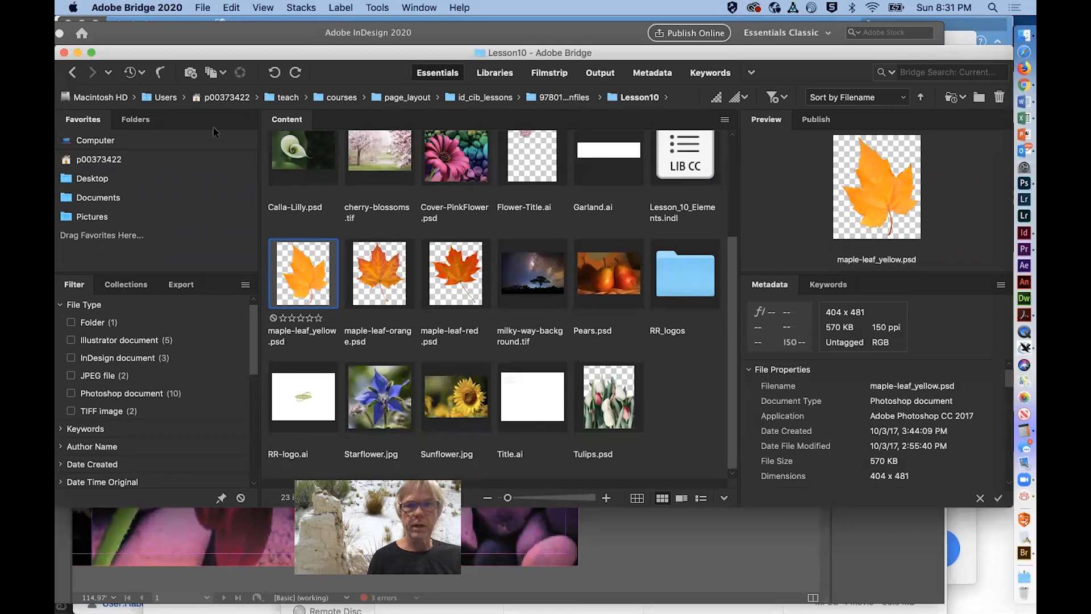
- Set the Bridge window beside the cover page and load maple-leaf_yellow.psd from it into InDesign for placing
left_click_drag(254, 55, 880, 101)
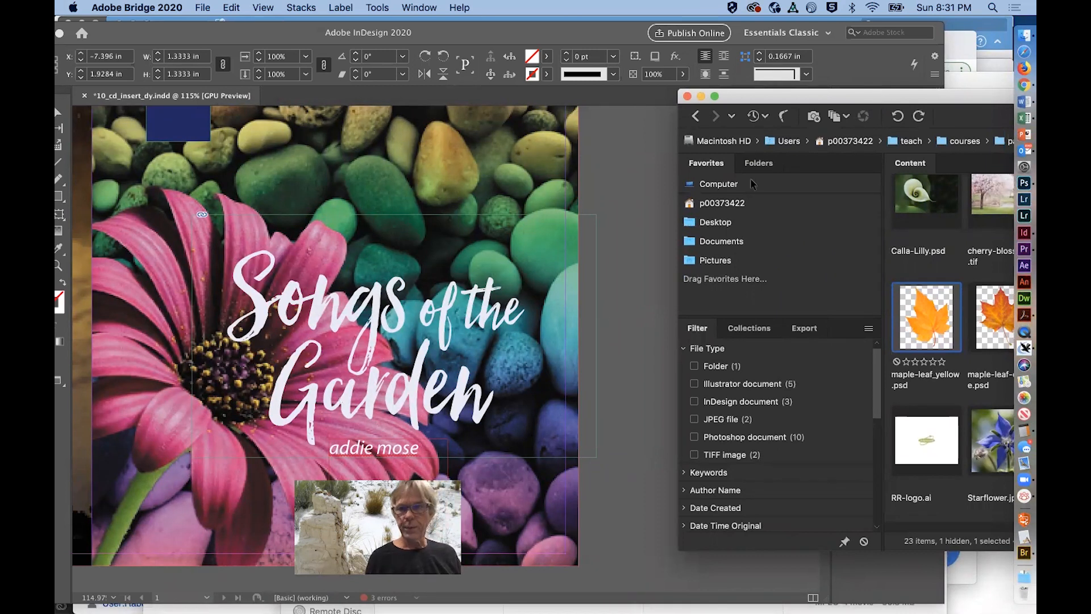
left_click_drag(933, 312, 647, 303)
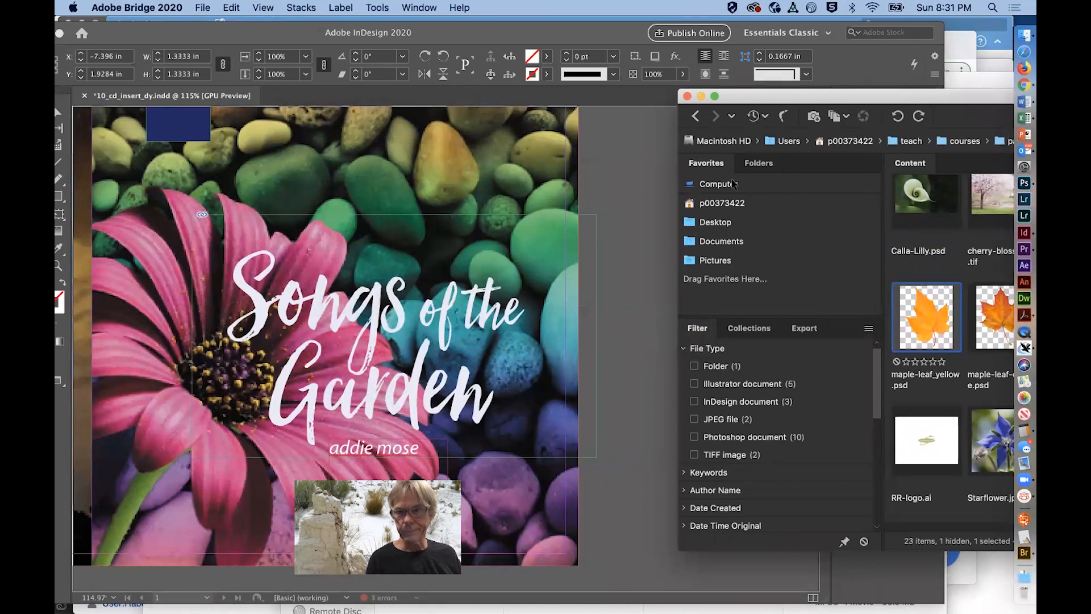
left_click_drag(838, 101, 938, 102)
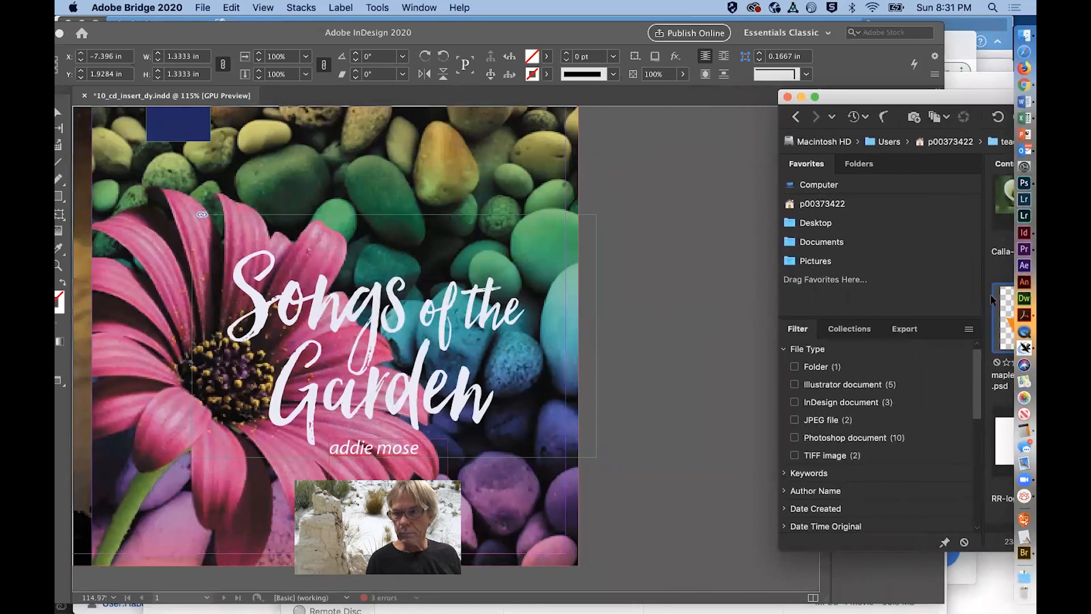
left_click_drag(1001, 312, 703, 251)
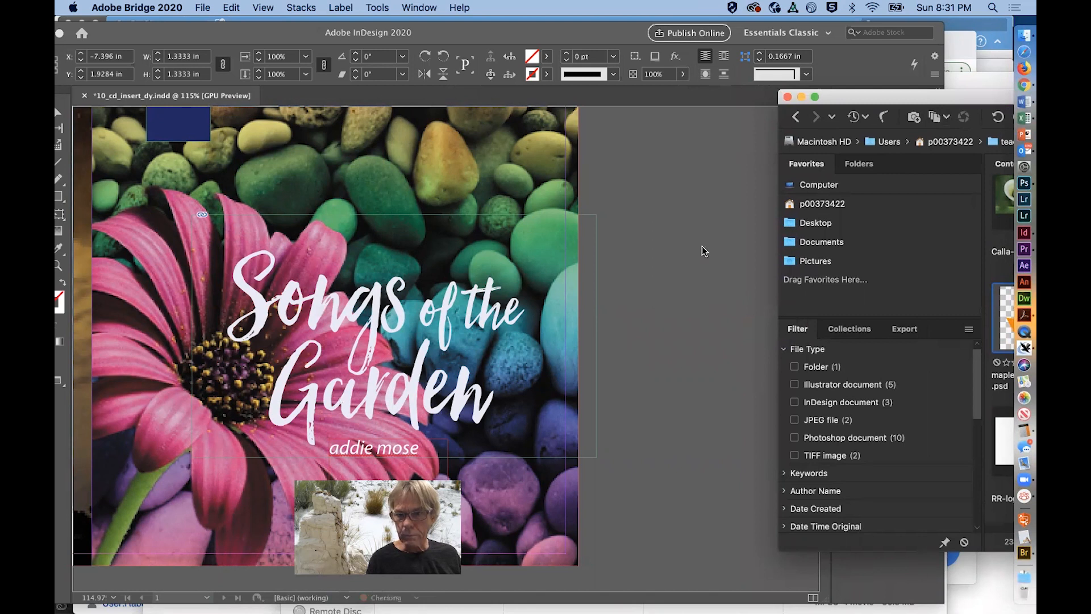
- Place the loaded maple leaf image at its original size on the pasteboard beside the page 1 cover
scroll(701, 250, "up", 5)
scroll(702, 250, "down", 5)
scroll(701, 250, "right", 4)
scroll(702, 248, "up", 5)
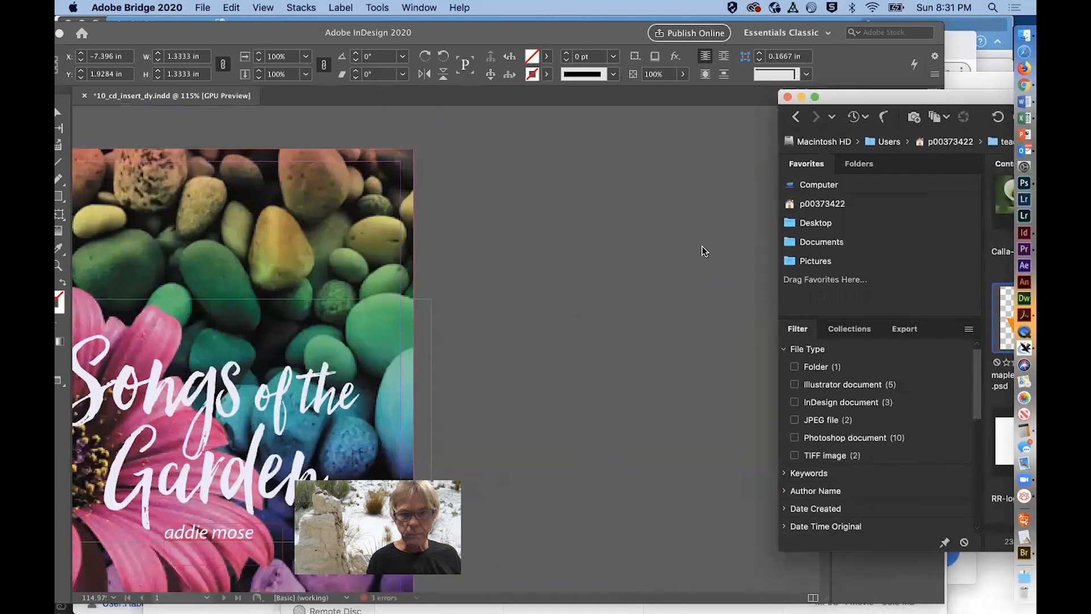
left_click(702, 248)
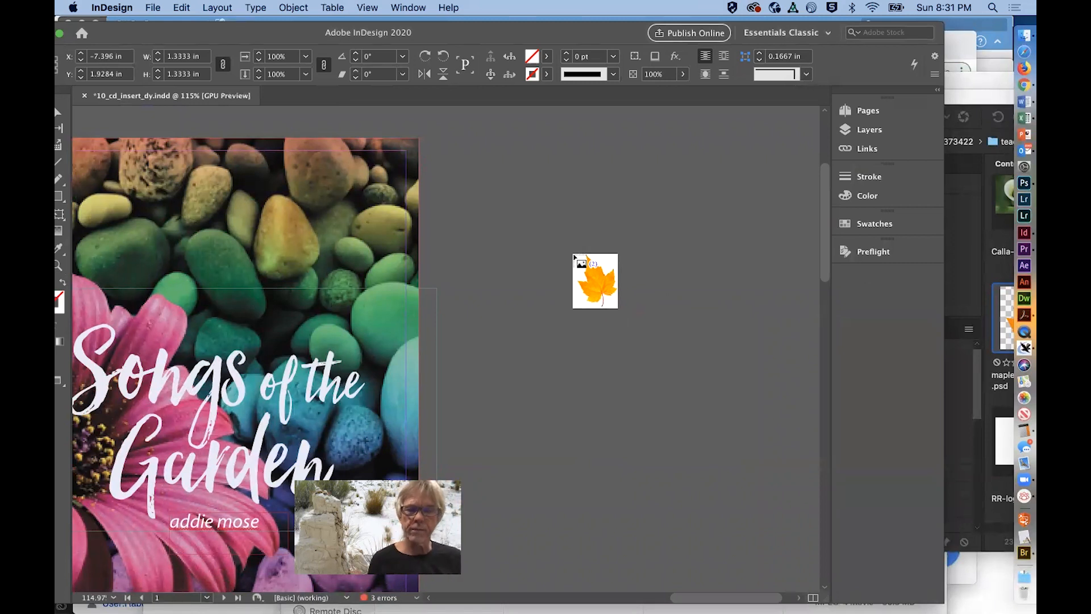
left_click(572, 257)
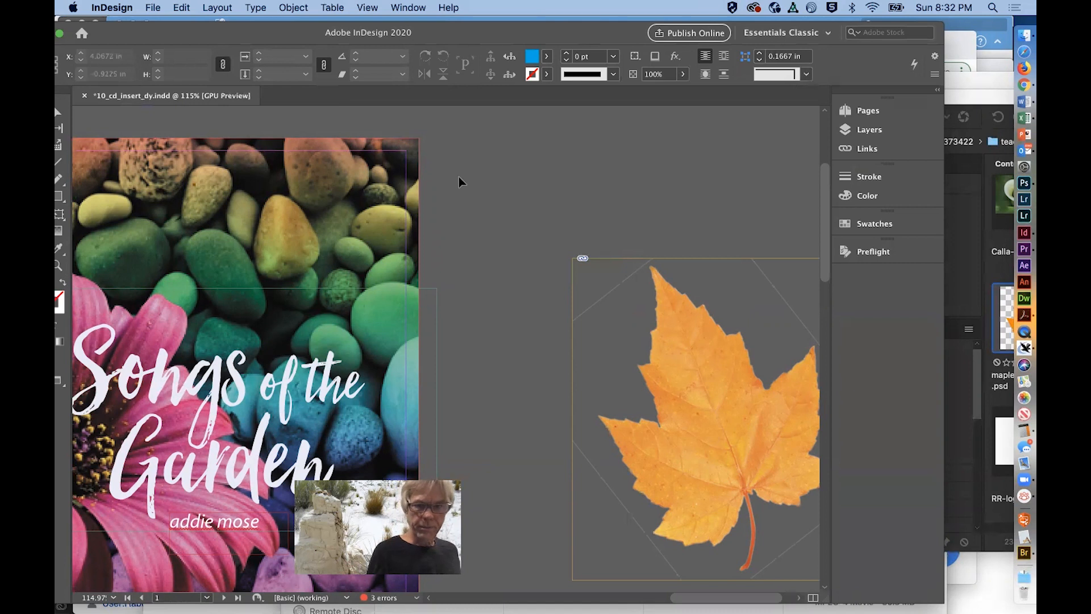
key("super+z")
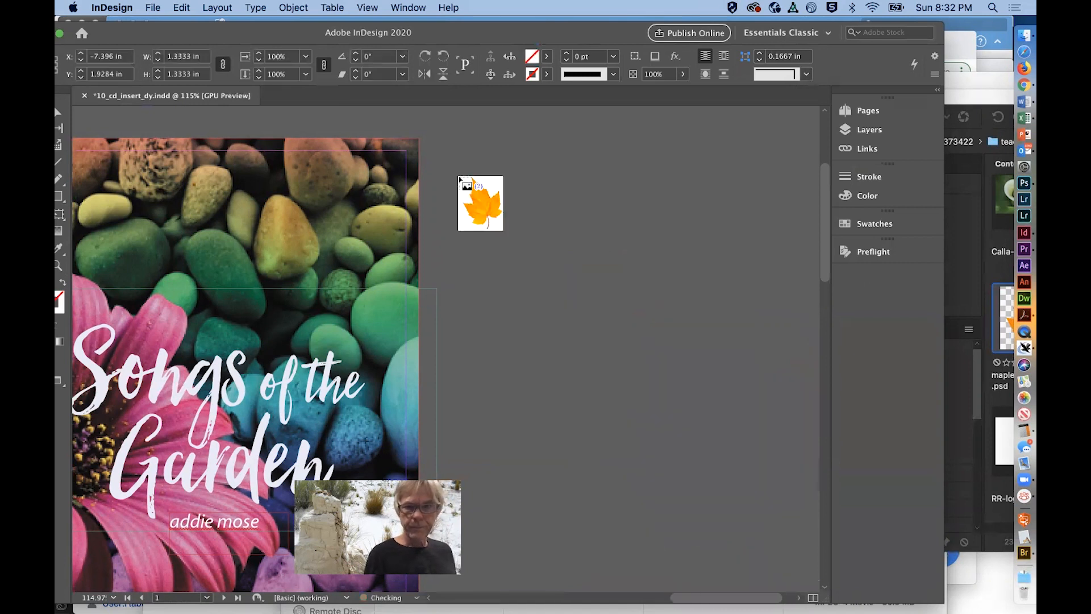
left_click_drag(475, 185, 475, 185)
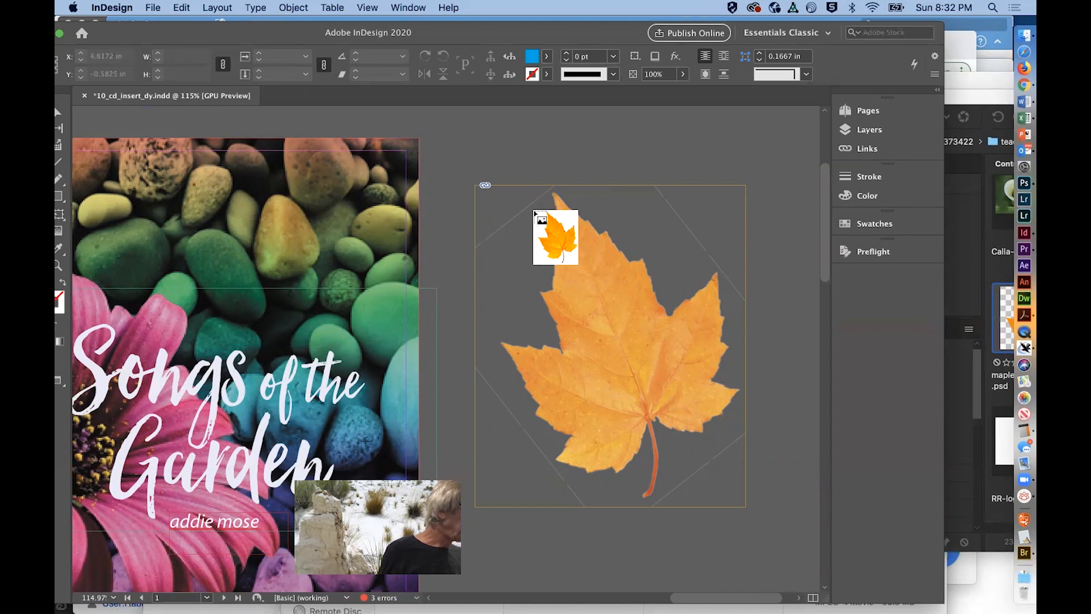
scroll(534, 212, "left", 10)
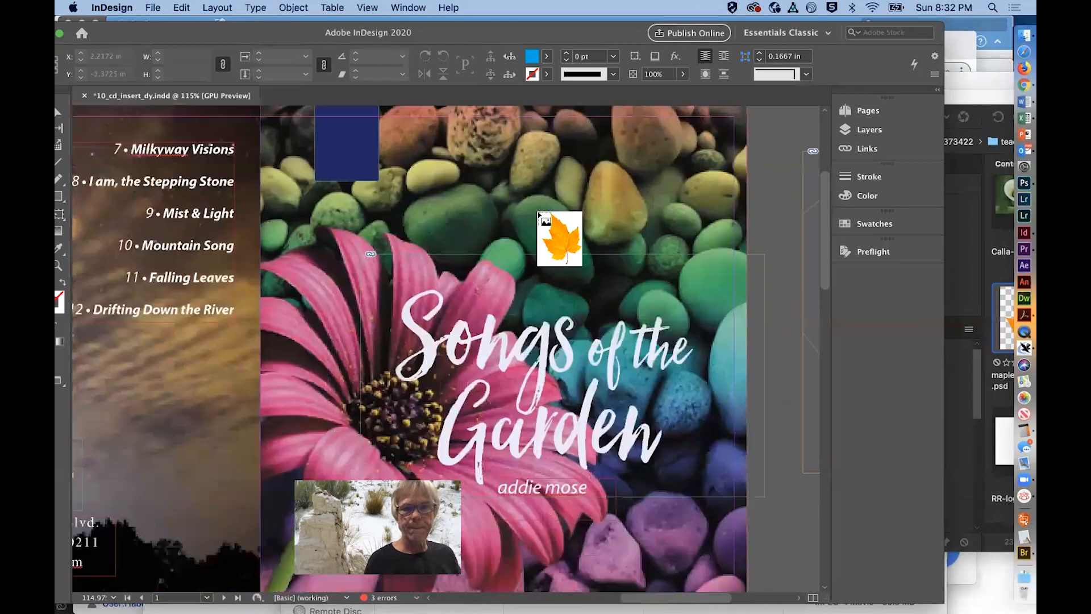
scroll(539, 215, "right", 5)
scroll(539, 215, "up", 5)
scroll(539, 214, "down", 5)
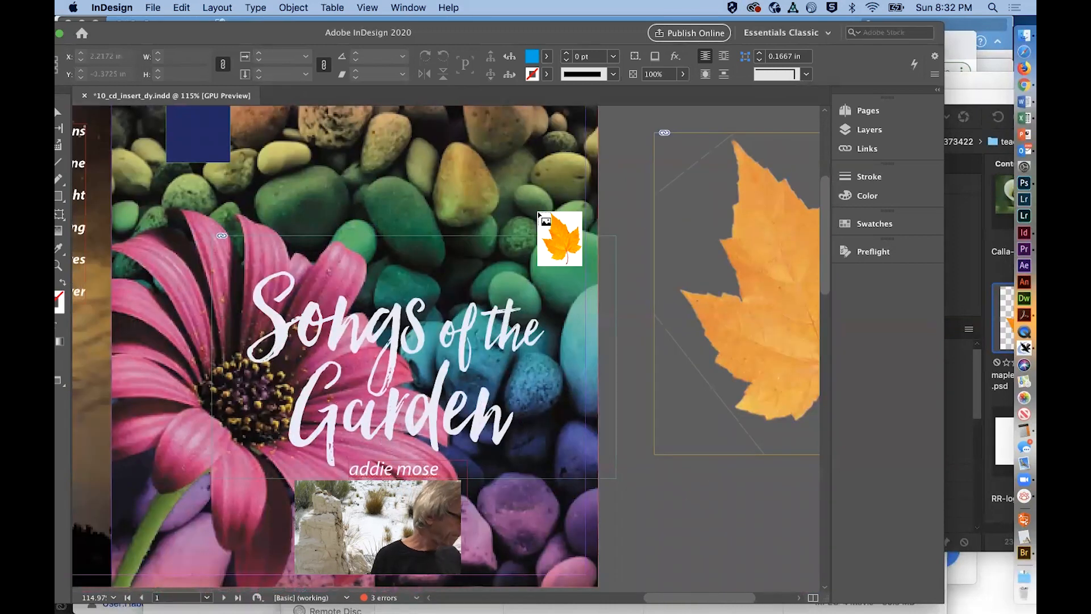
scroll(321, 169, "up", 2)
scroll(322, 168, "left", 1)
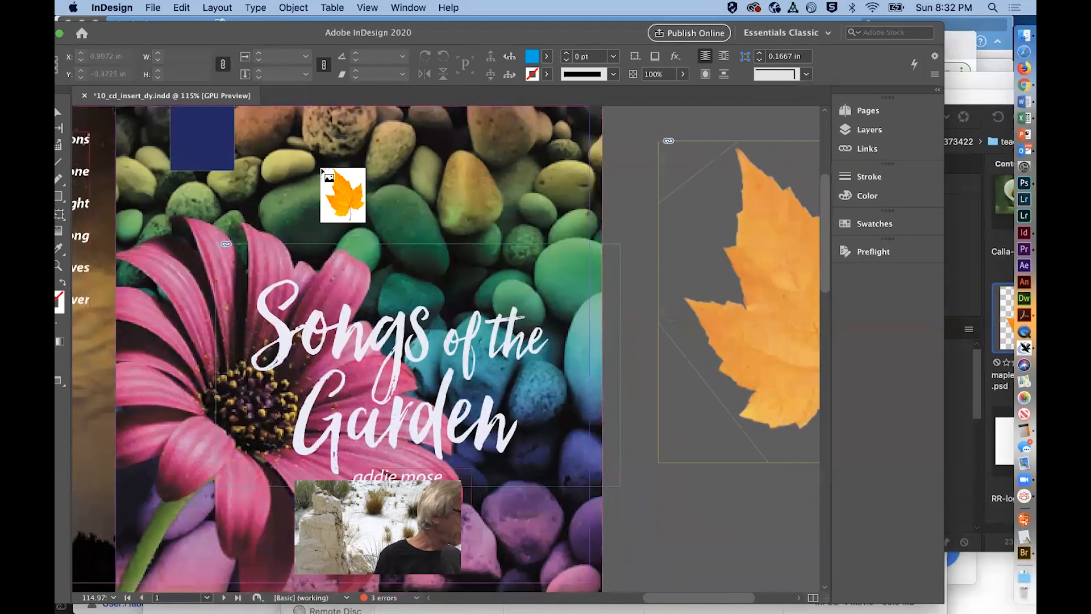
scroll(321, 168, "up", 1)
scroll(322, 169, "left", 1)
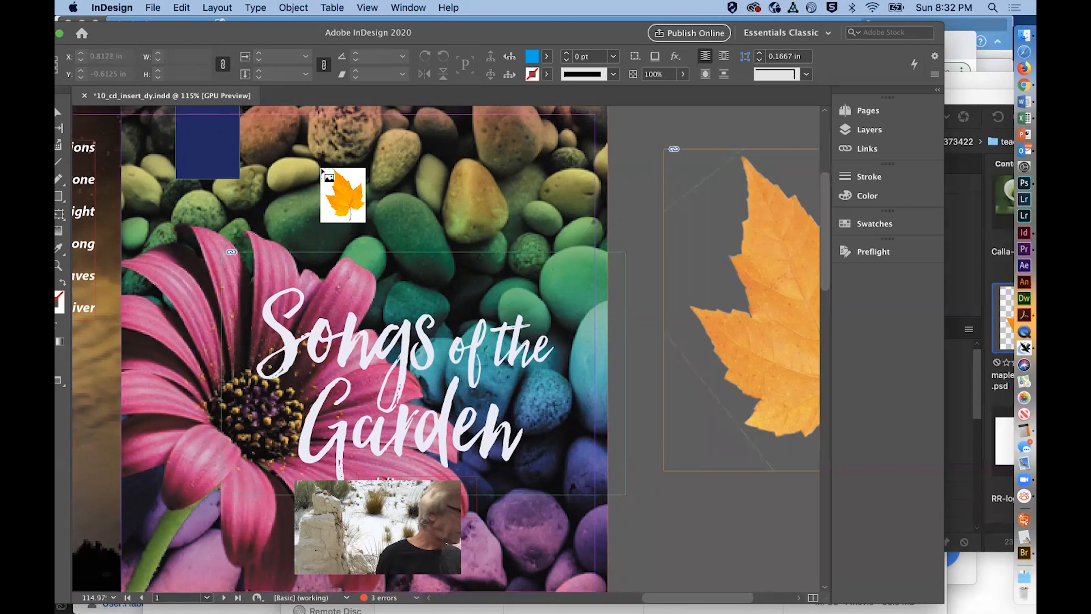
- Place the loaded yellow maple leaf over the dark blue rectangle at the top of the cover, sized about 0.62 by 0.77 in
scroll(323, 172, "left", 5)
scroll(322, 172, "up", 5)
scroll(323, 171, "down", 4)
scroll(322, 171, "left", 1)
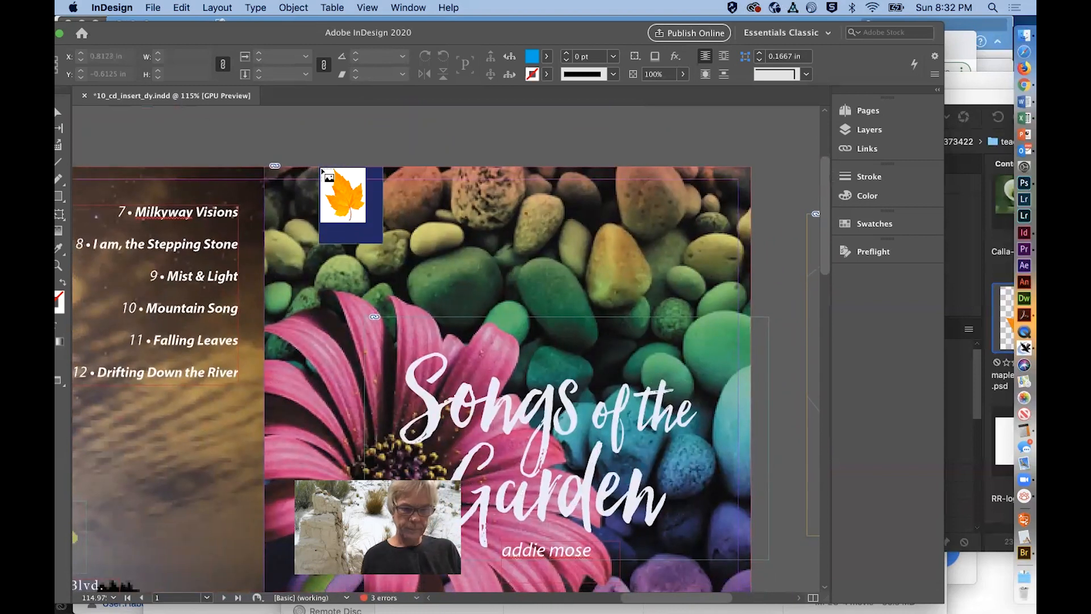
key("Escape")
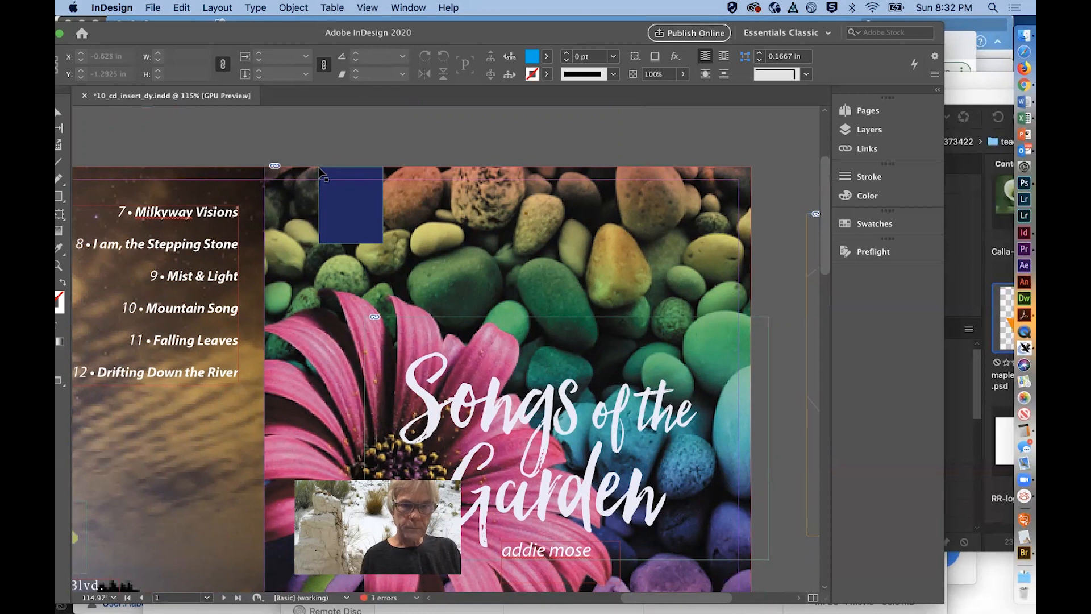
left_click_drag(320, 168, 327, 170)
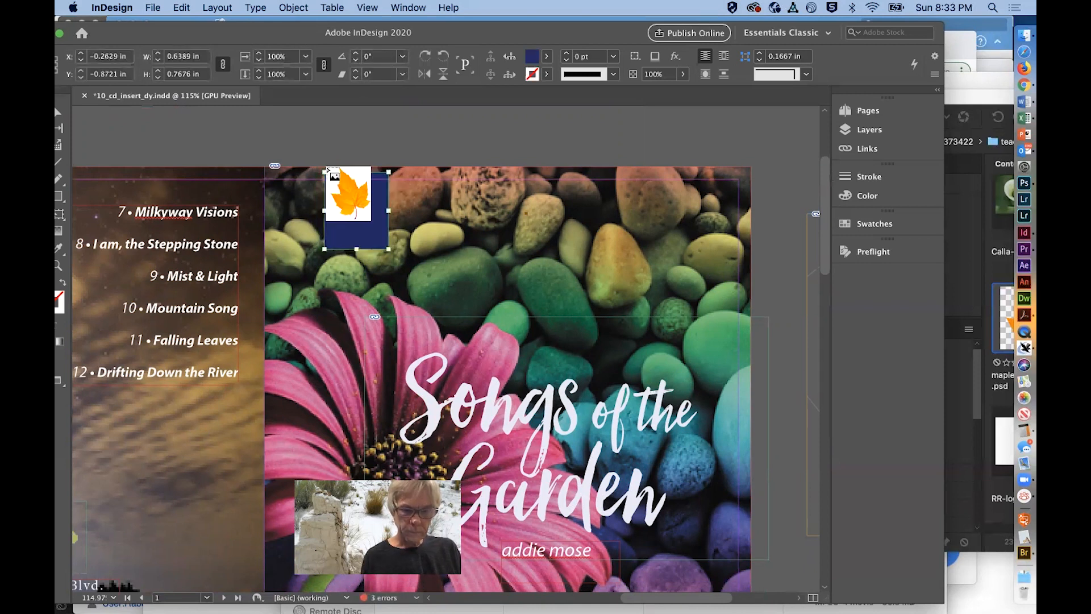
key("super+z")
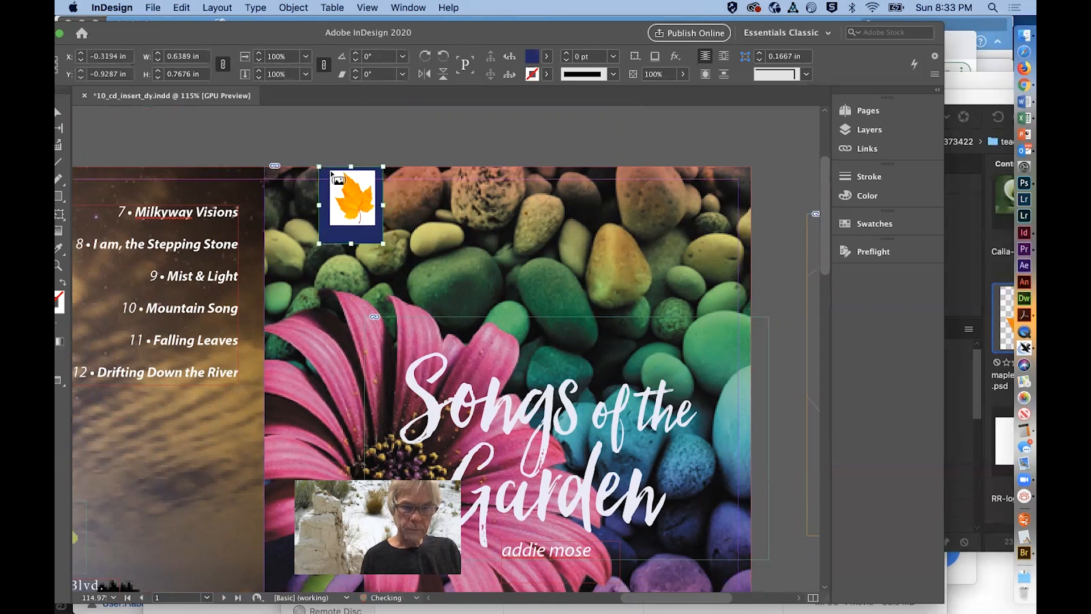
left_click_drag(320, 169, 382, 242)
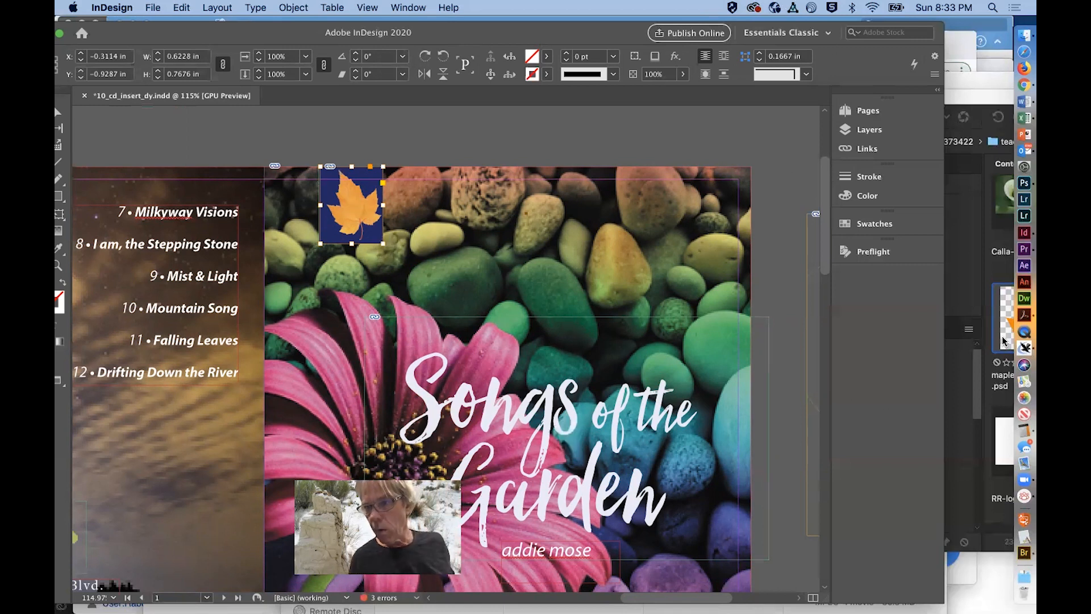
- Switch to Bridge, move its window beside the cover, and replace the yellow leaf on the blue rectangle with maple-leaf-red.psd
left_click(1024, 553)
left_click_drag(925, 105, 623, 47)
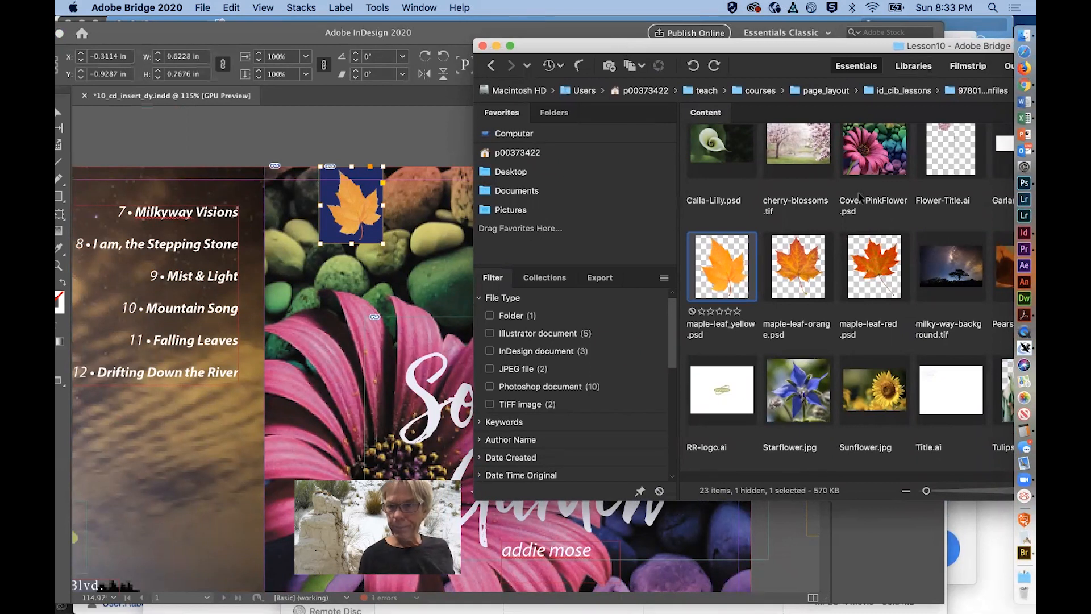
left_click(879, 275)
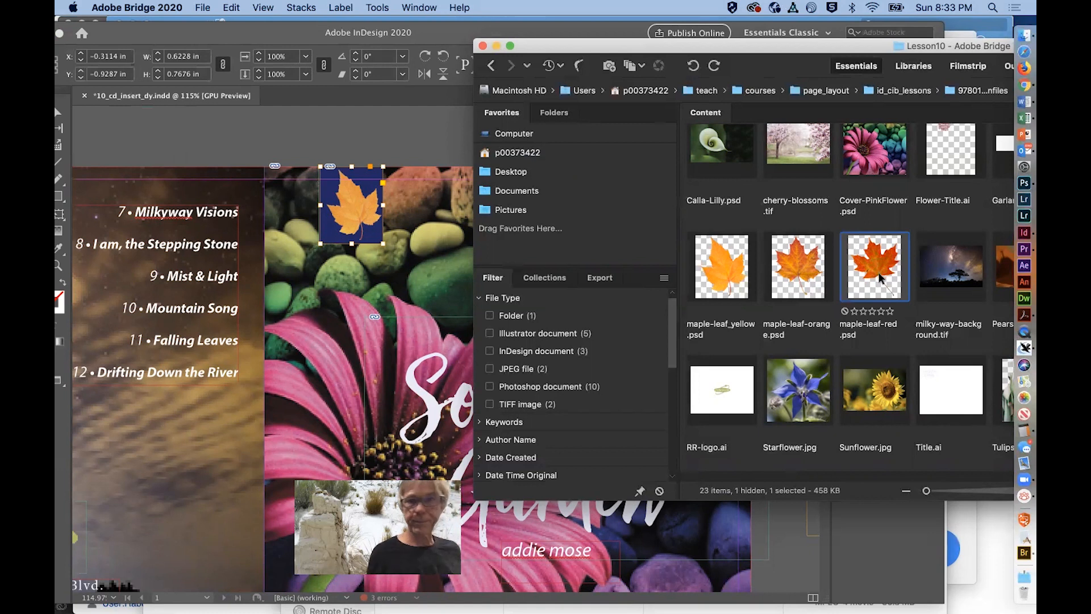
left_click_drag(872, 276, 356, 218)
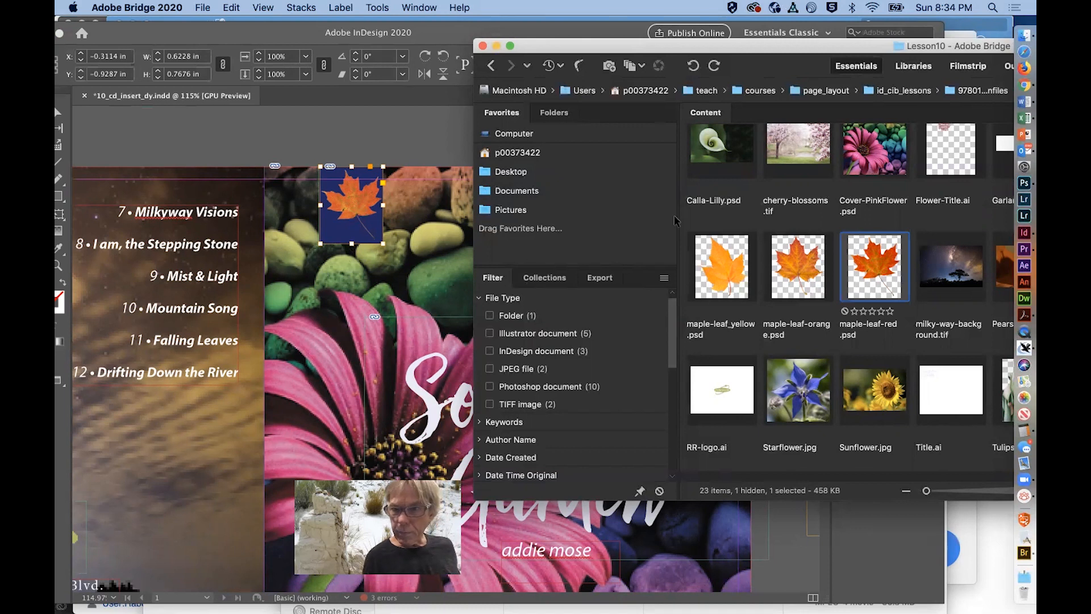
- Replace the leaf on the blue rectangle with maple-leaf-orange.psd from Bridge and rotate the leaf image -30° within its frame
left_click(794, 281)
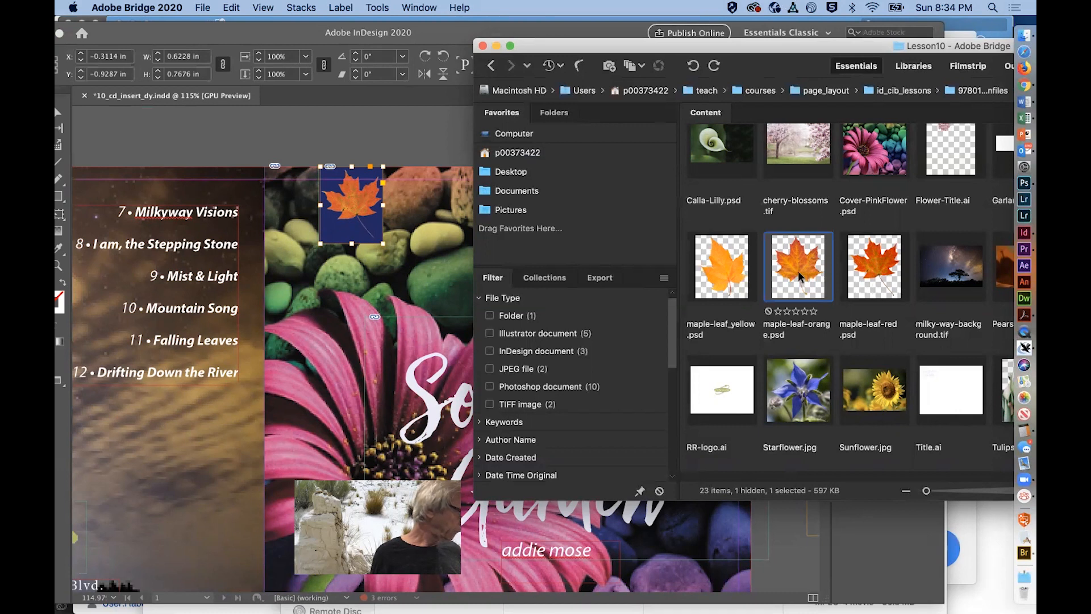
left_click_drag(799, 275, 352, 205)
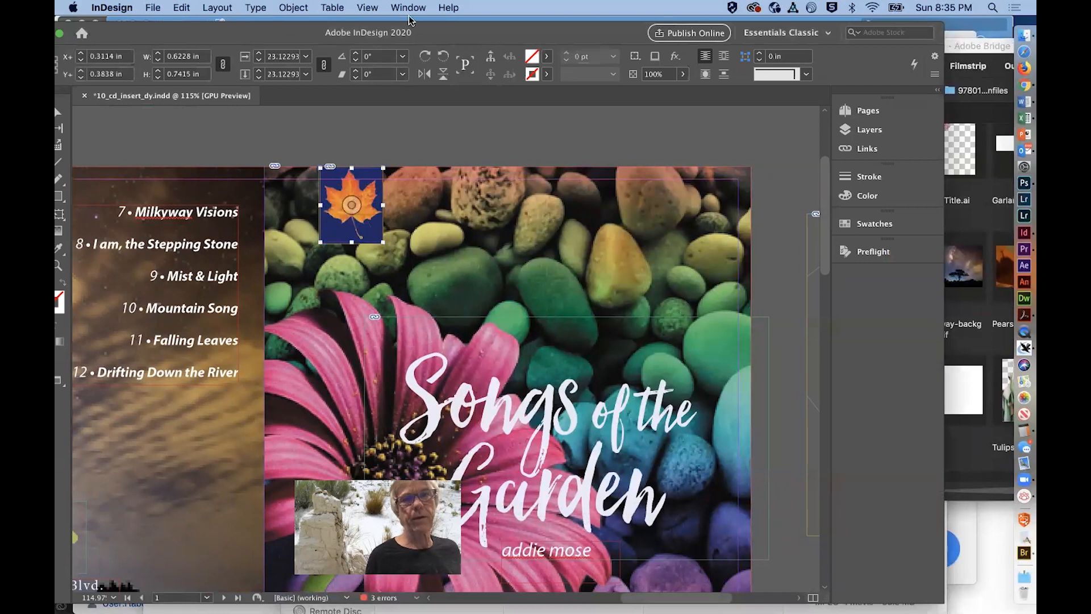
left_click(403, 58)
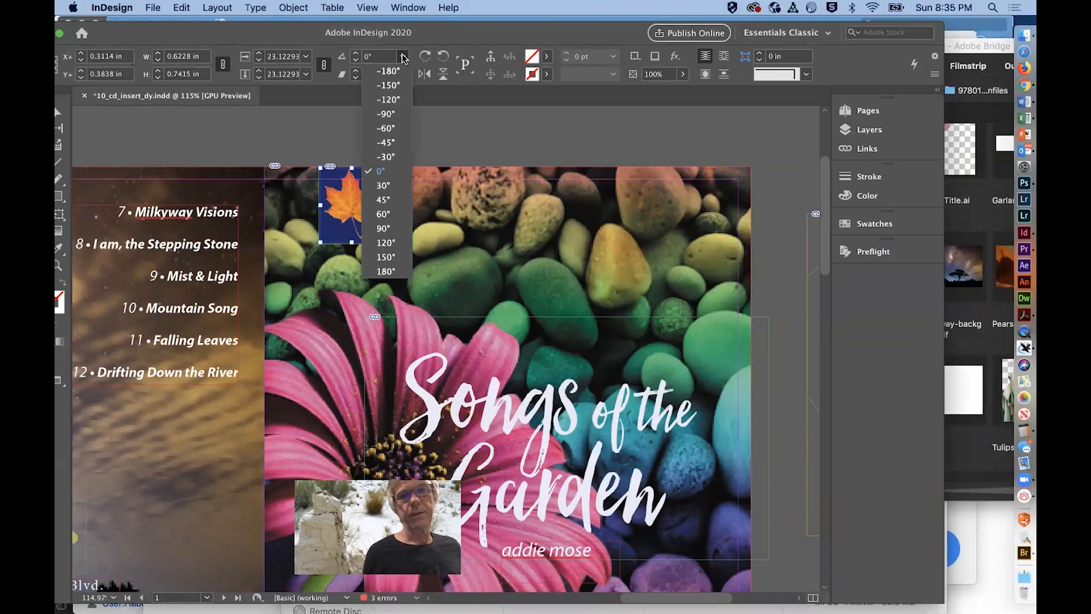
left_click(390, 156)
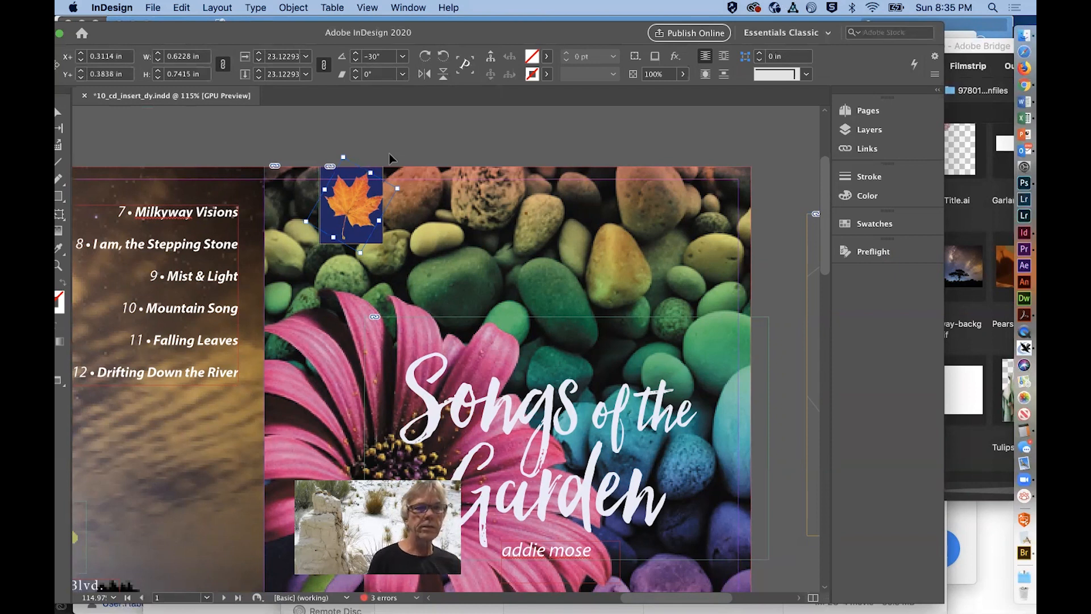
- Move the InDesign window to reveal the reference point locator, set it to the center, and save the document
left_click_drag(483, 38, 559, 36)
left_click(126, 58)
left_click(125, 63)
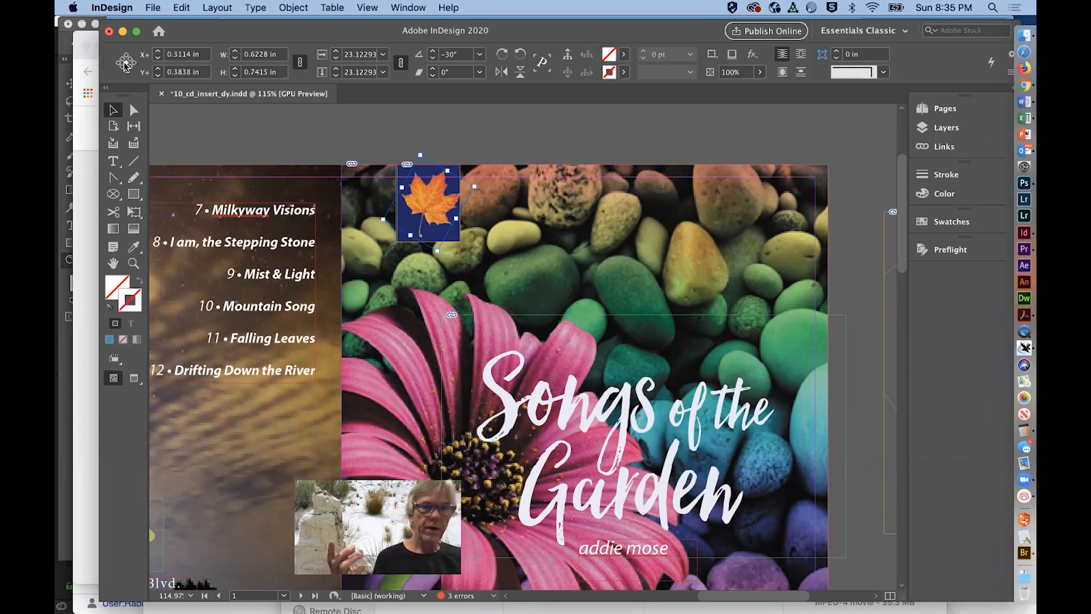
key("super+s")
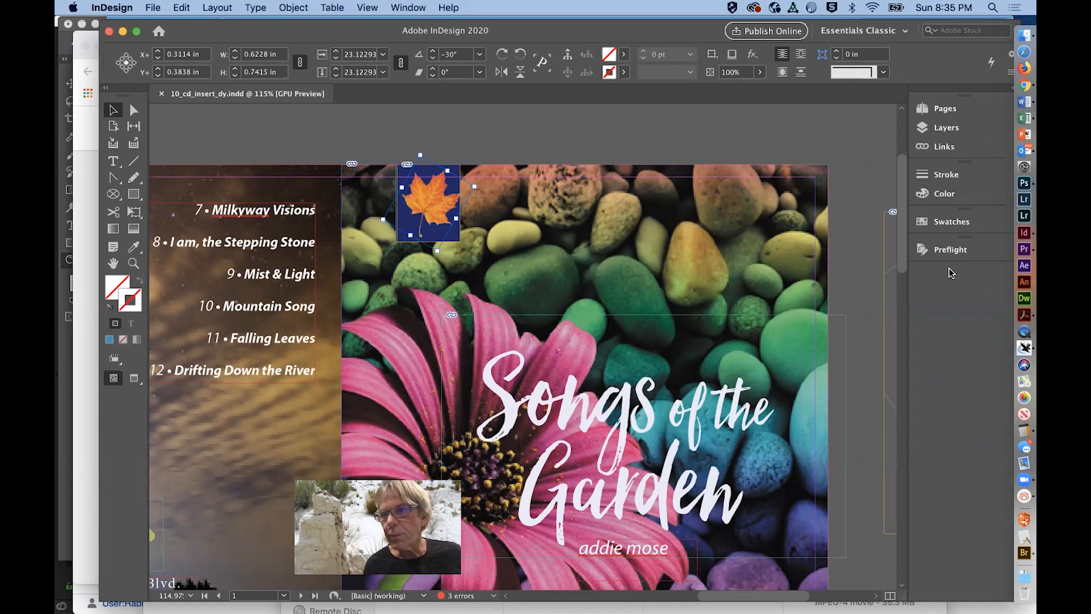
- Review the link information of Blue-Hydrangea.psd and go to that image on page 5
left_click(935, 150)
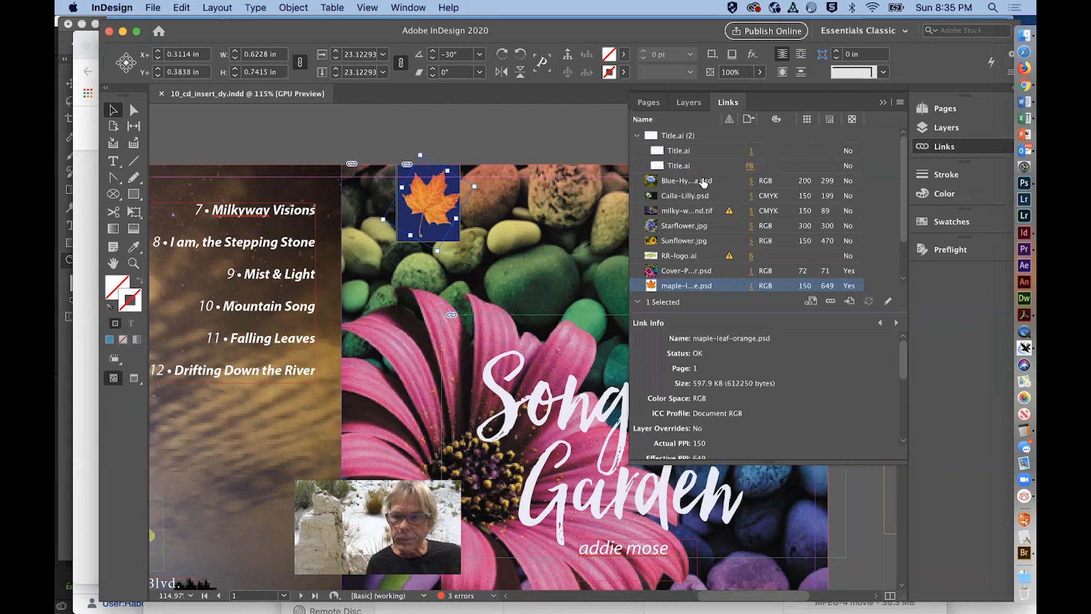
left_click(705, 181)
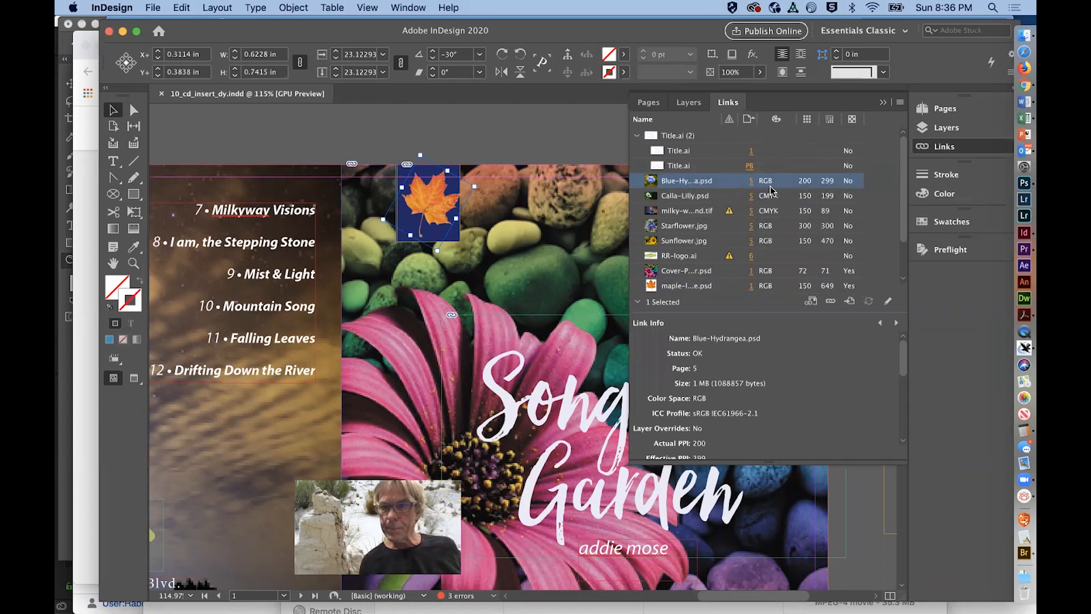
double_click(708, 183)
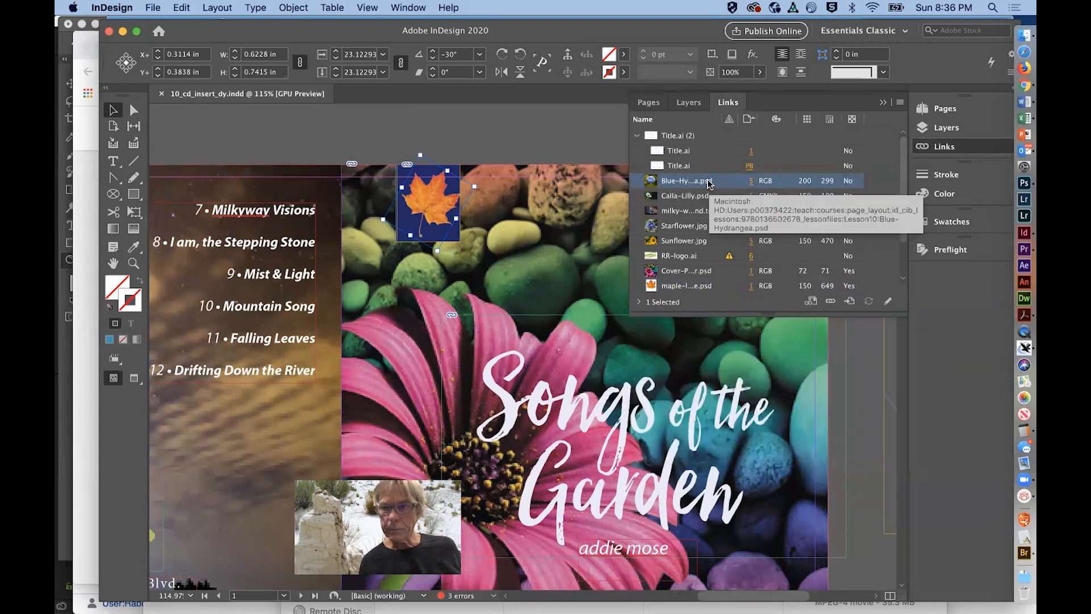
double_click(693, 180)
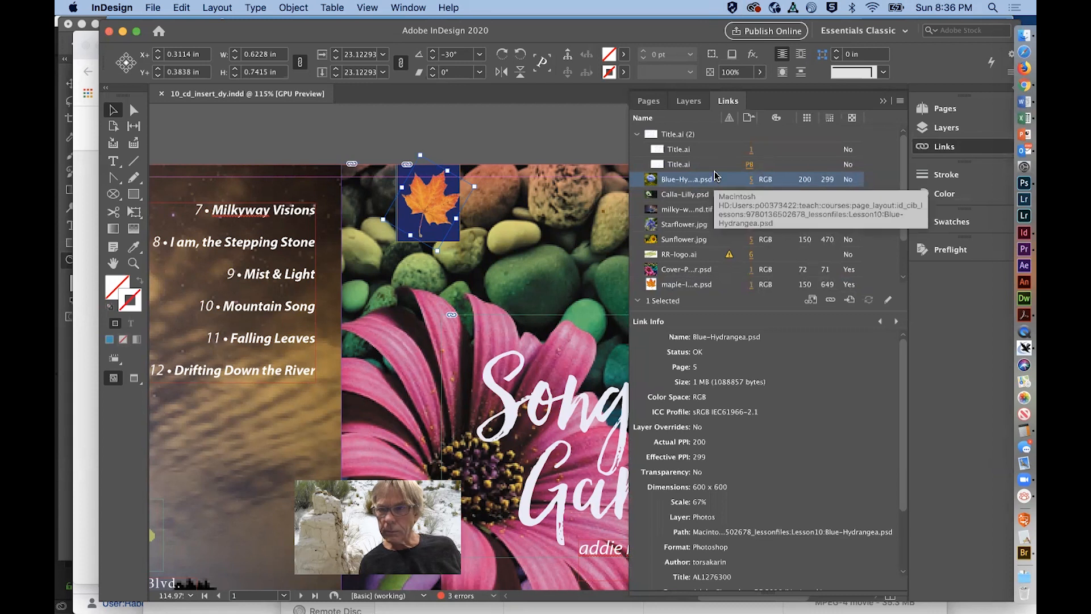
left_click(751, 179)
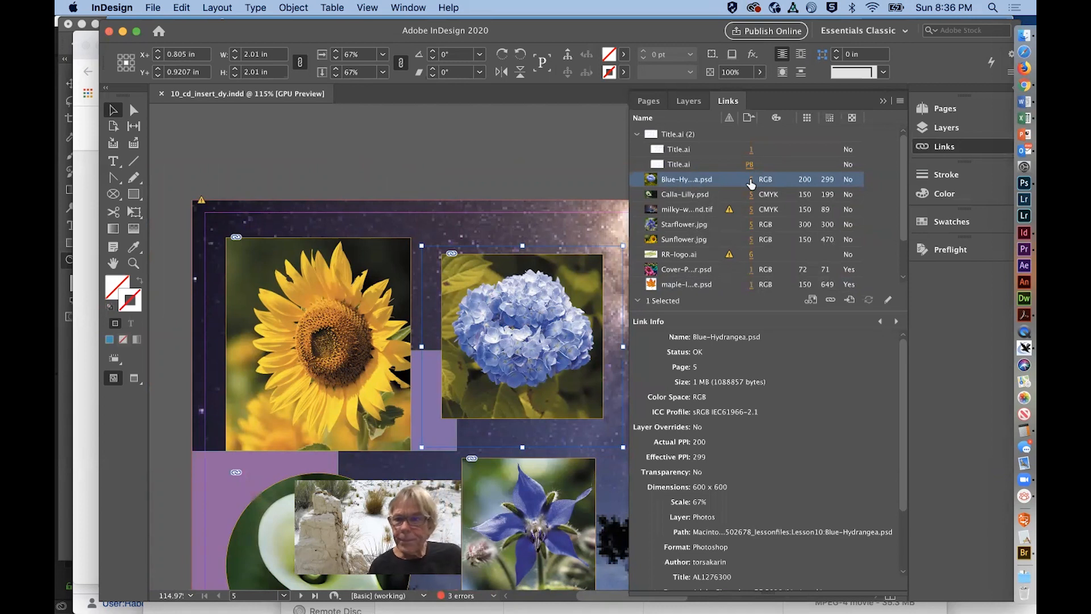
- Hide the link information and open the original Blue-Hydrangea.psd in Photoshop, keeping its embedded color profile
left_click(637, 302)
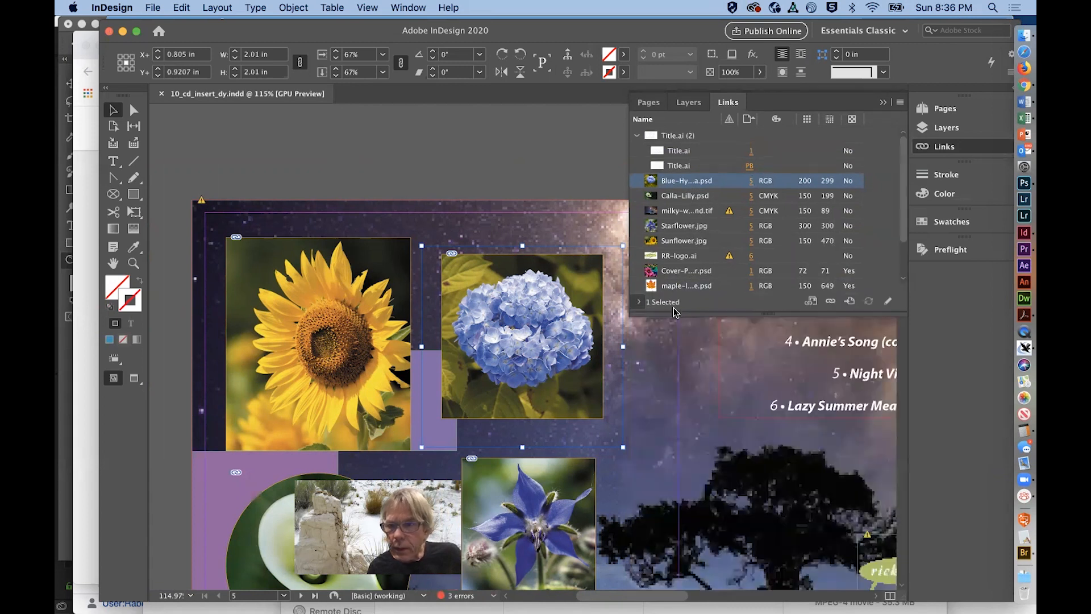
left_click(888, 303)
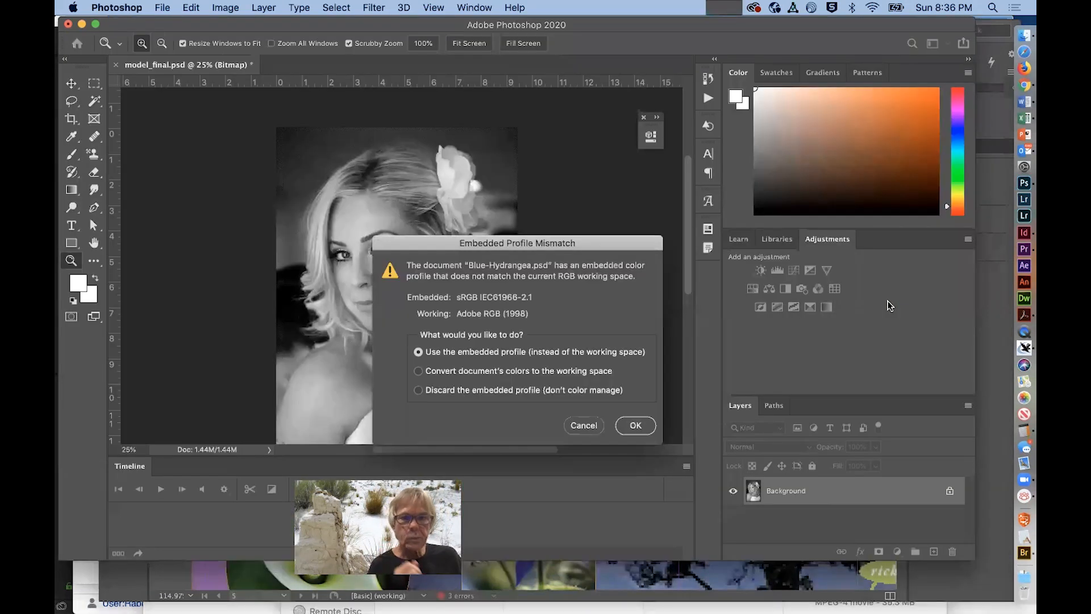
left_click(635, 426)
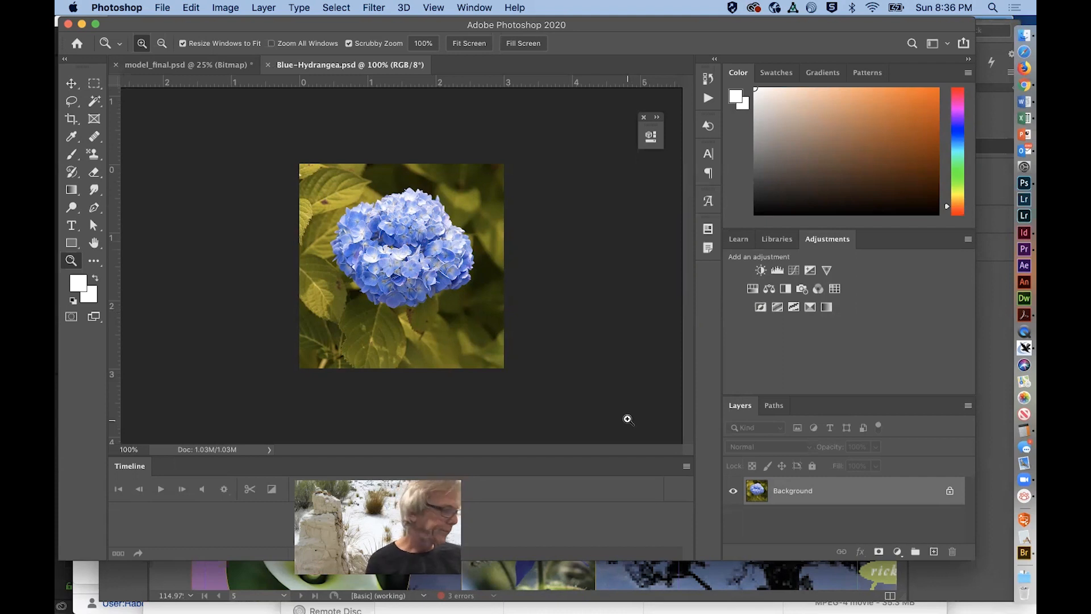
- Add Gaussian noise of 33.03% to the hydrangea image and save the file
left_click(368, 7)
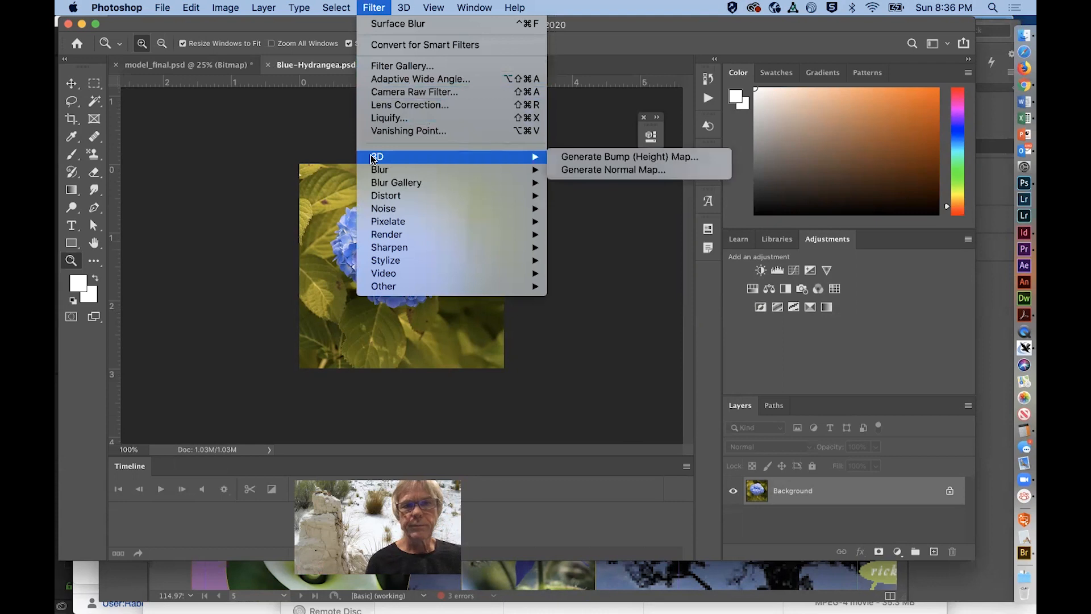
mouse_move(381, 264)
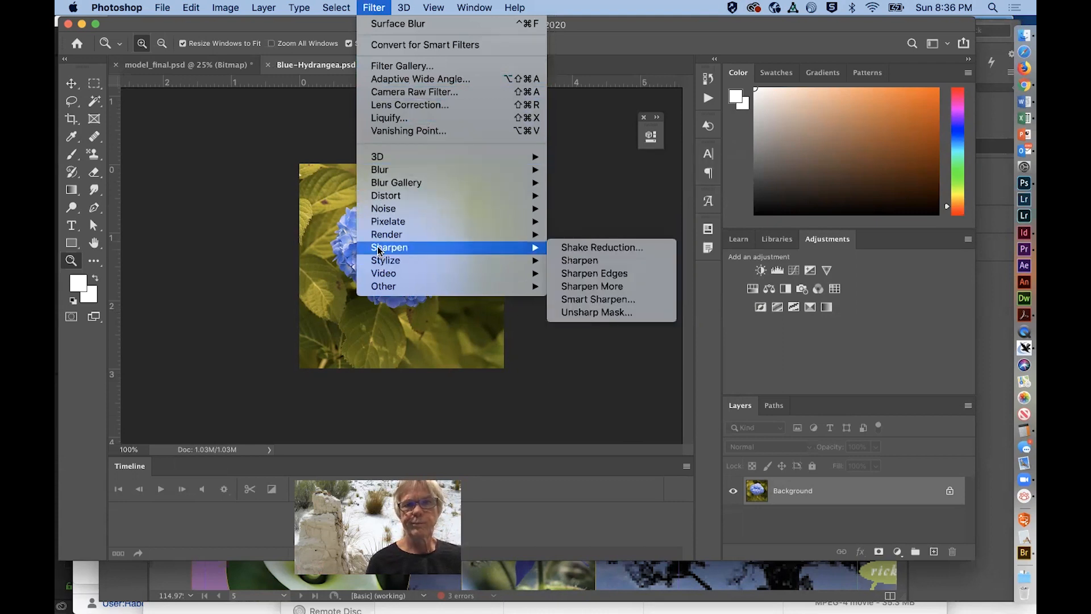
mouse_move(382, 212)
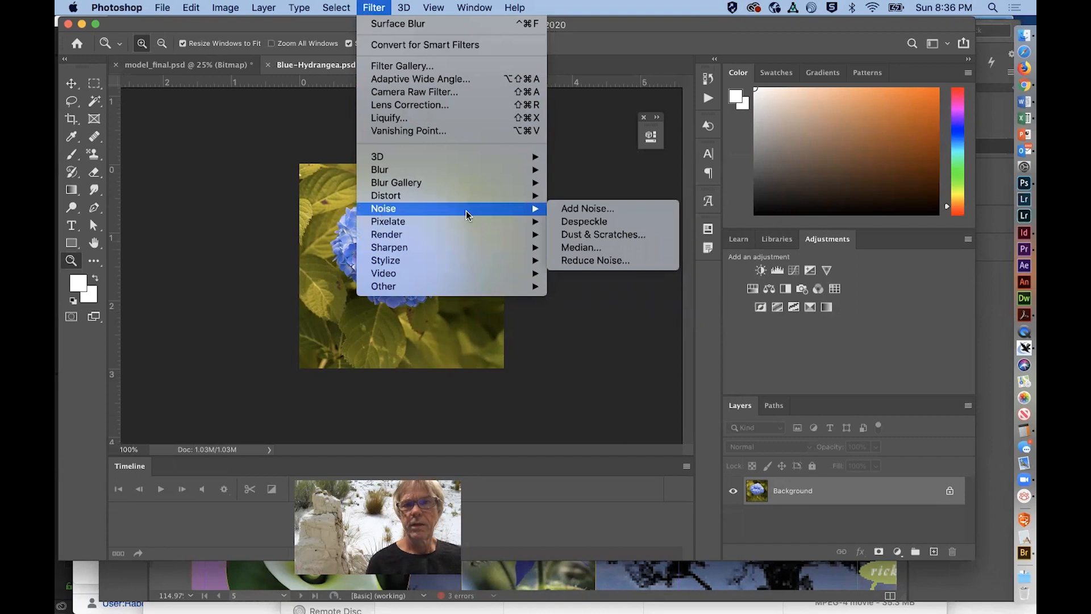
left_click(620, 208)
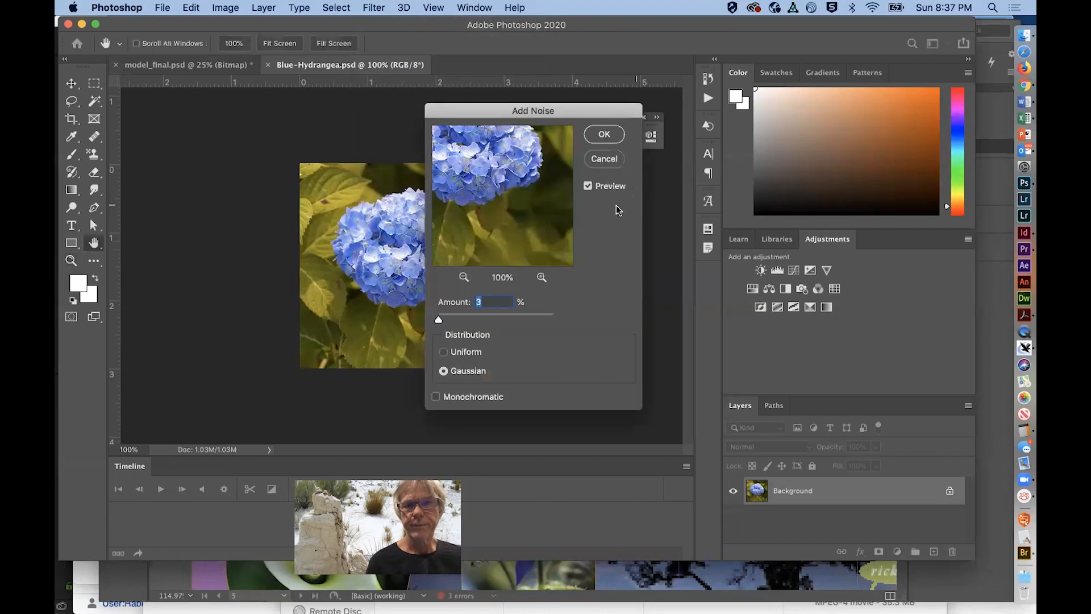
left_click_drag(439, 320, 447, 320)
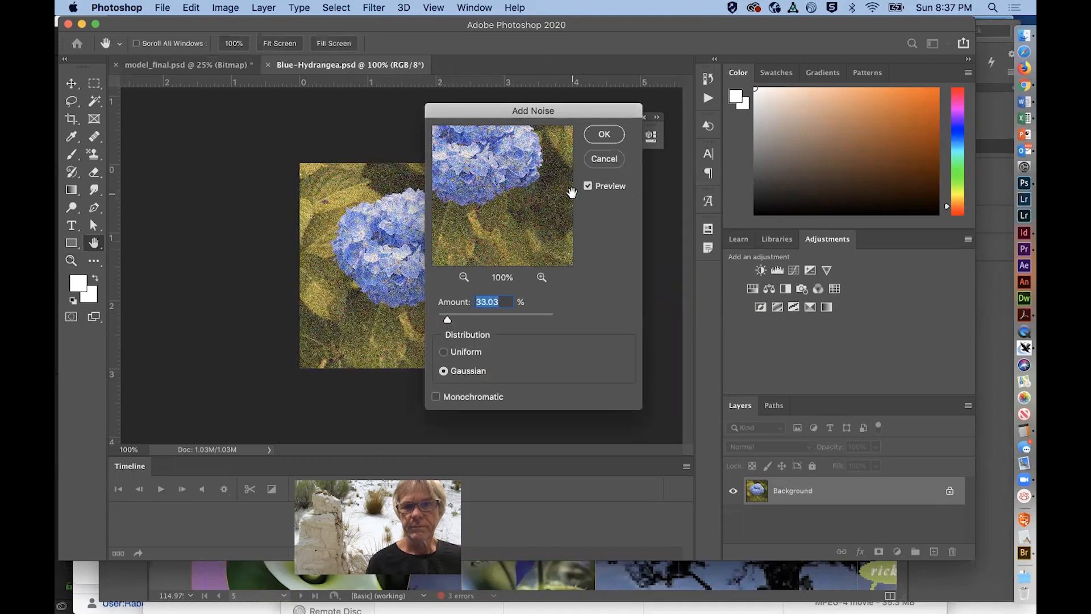
left_click(604, 135)
key("z")
key("super+s")
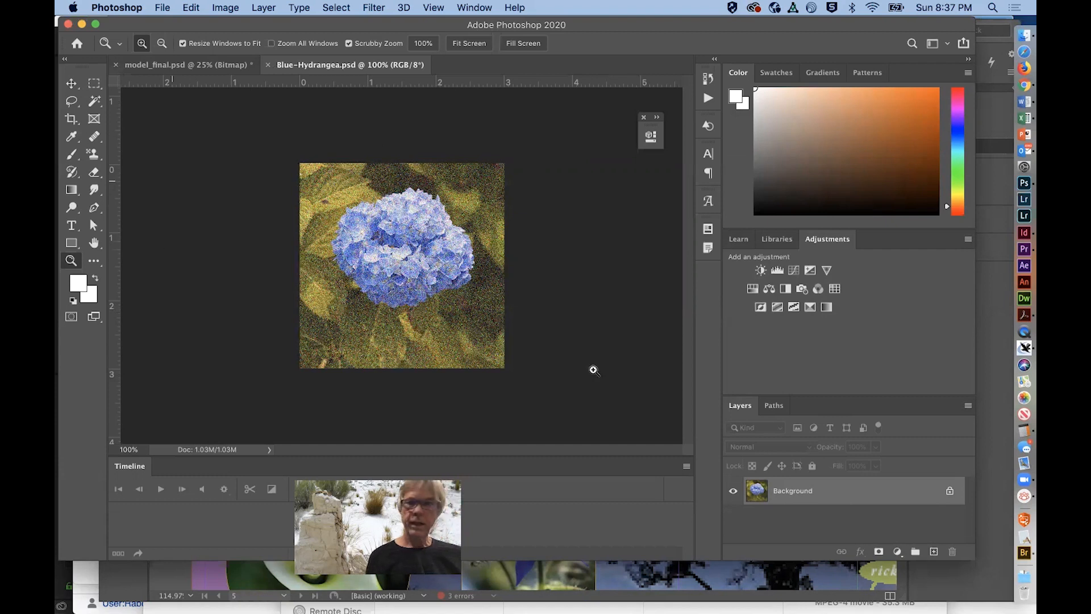
- Switch back to InDesign, go to page 4, and show its entire spread with the list of document layers open
left_click(1024, 240)
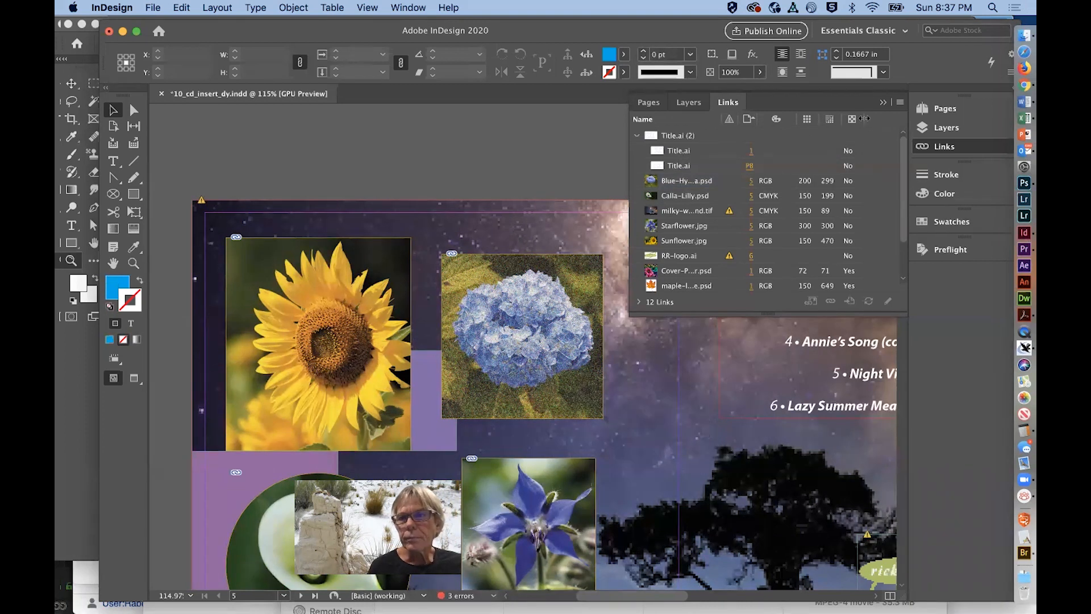
left_click(884, 104)
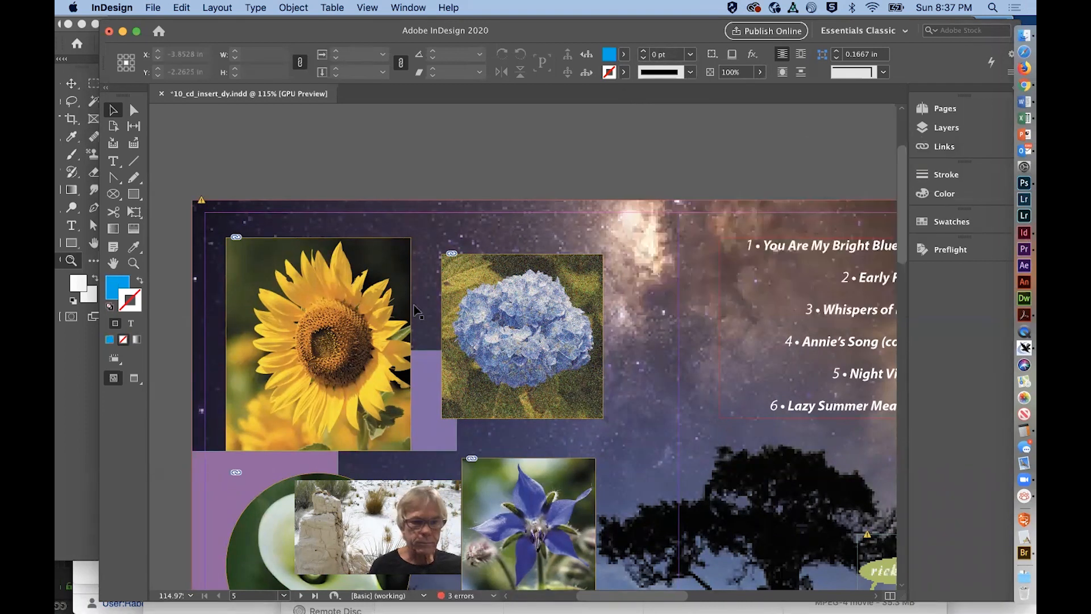
left_click(268, 594)
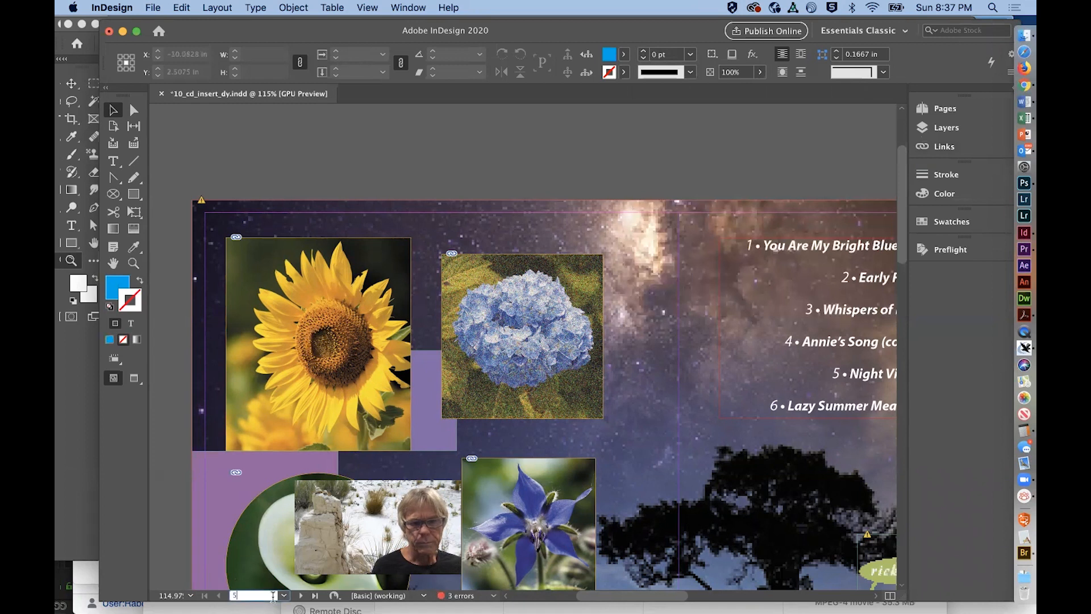
left_click(284, 595)
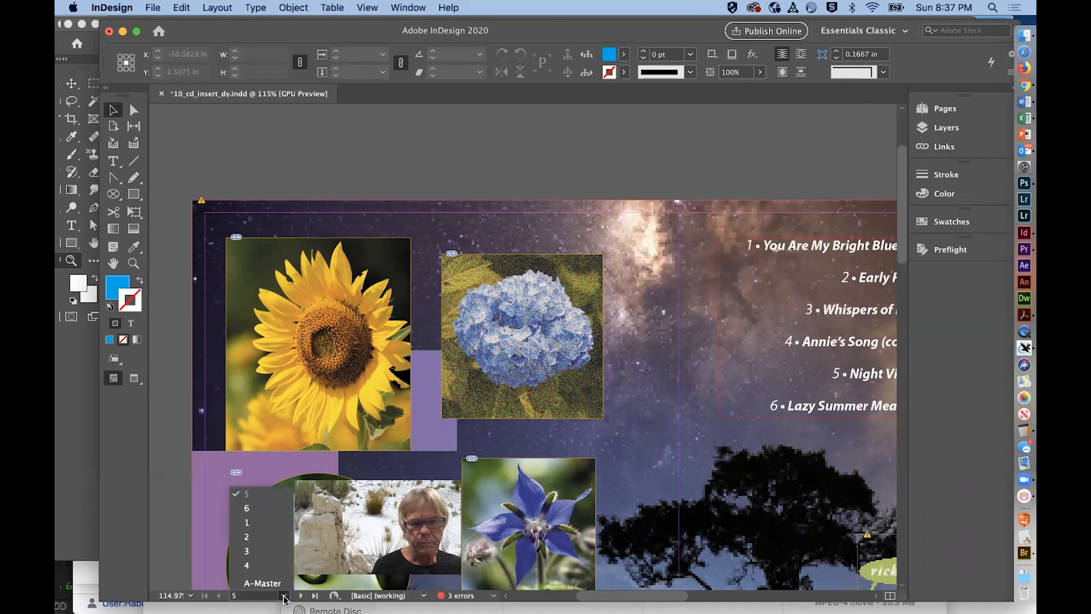
left_click(283, 566)
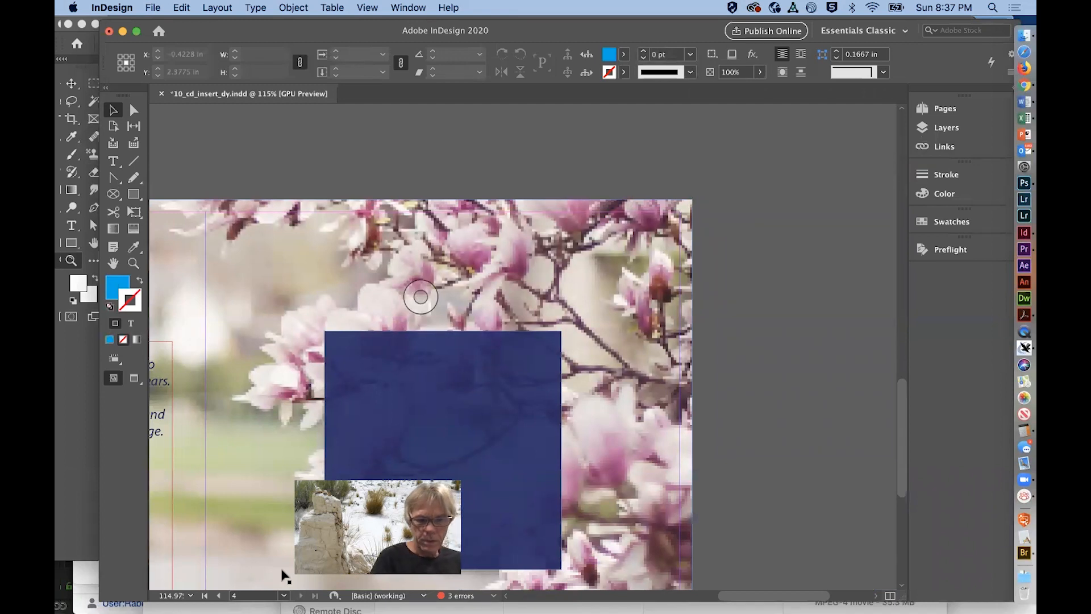
key("super+alt+0")
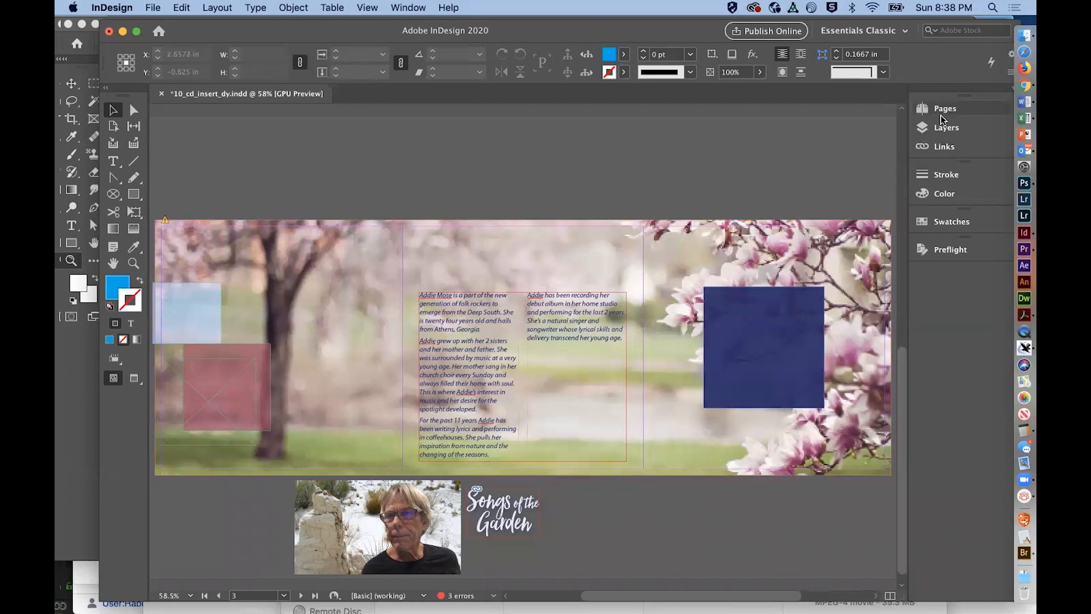
left_click(946, 130)
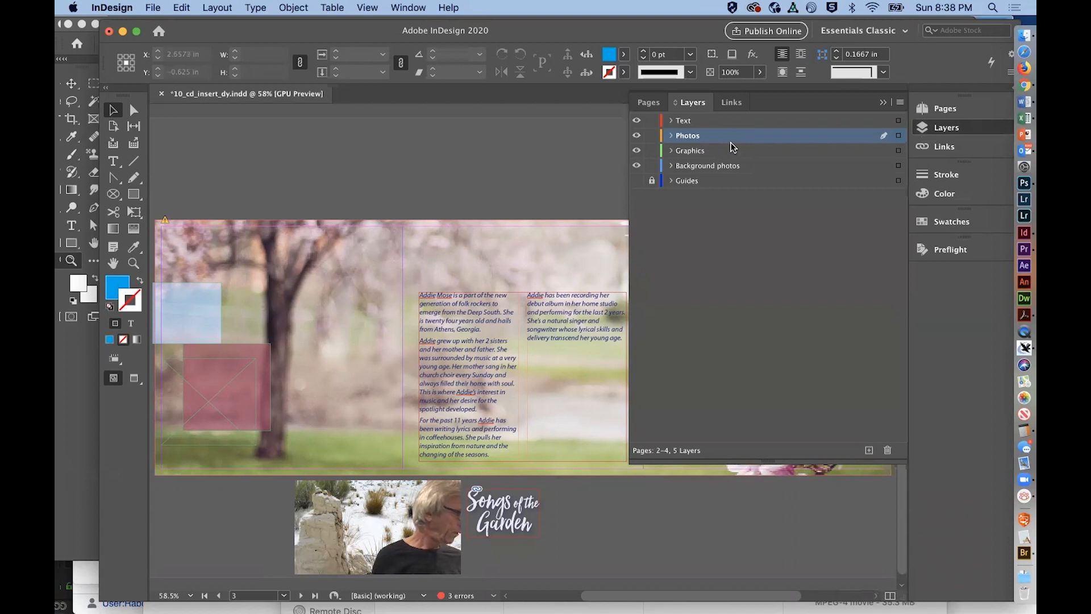
- Place Pears.psd from the Lesson10 folder at full size over the blue square on page 4 and shift it slightly down
left_click(469, 167)
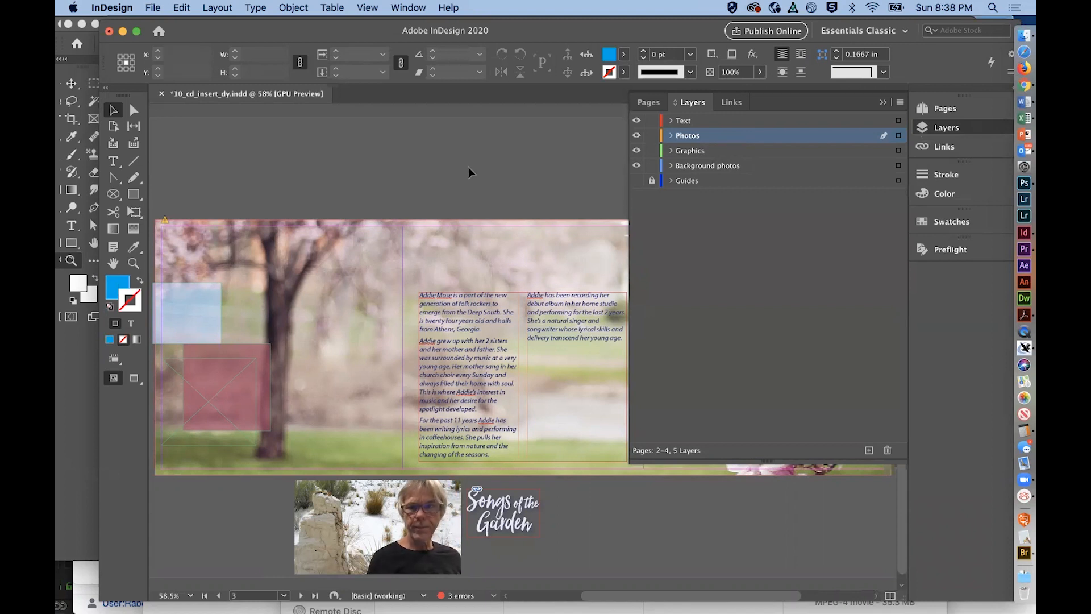
left_click(881, 103)
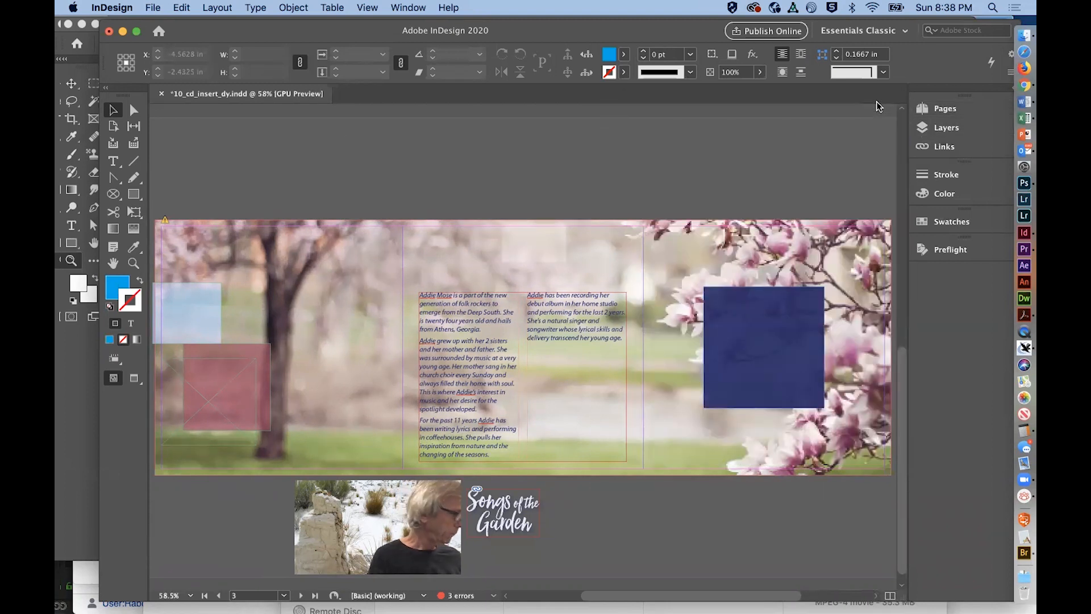
key("super+d")
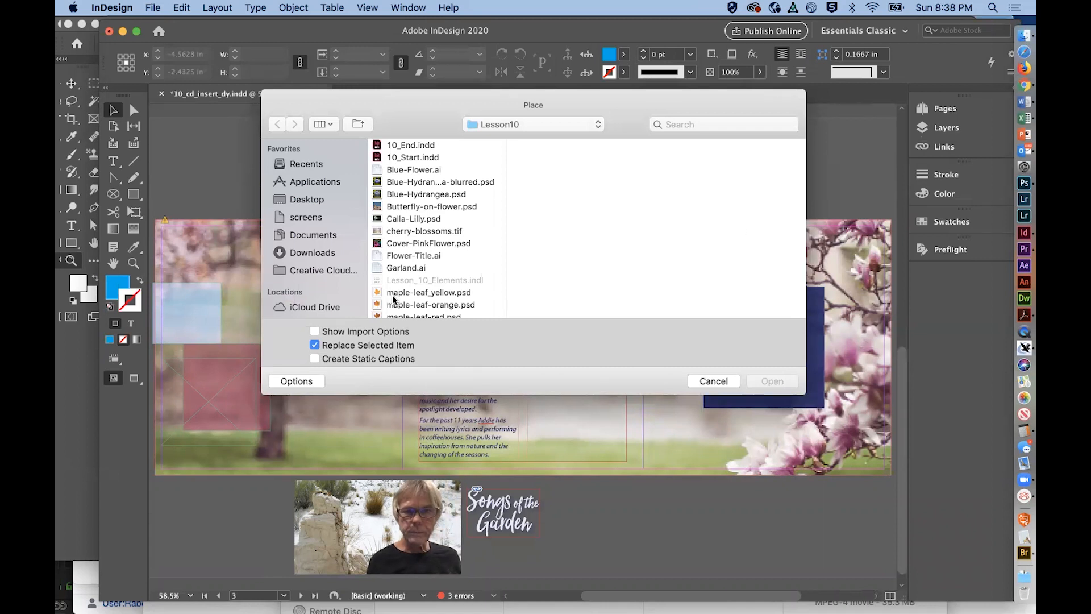
scroll(390, 301, "down", 3)
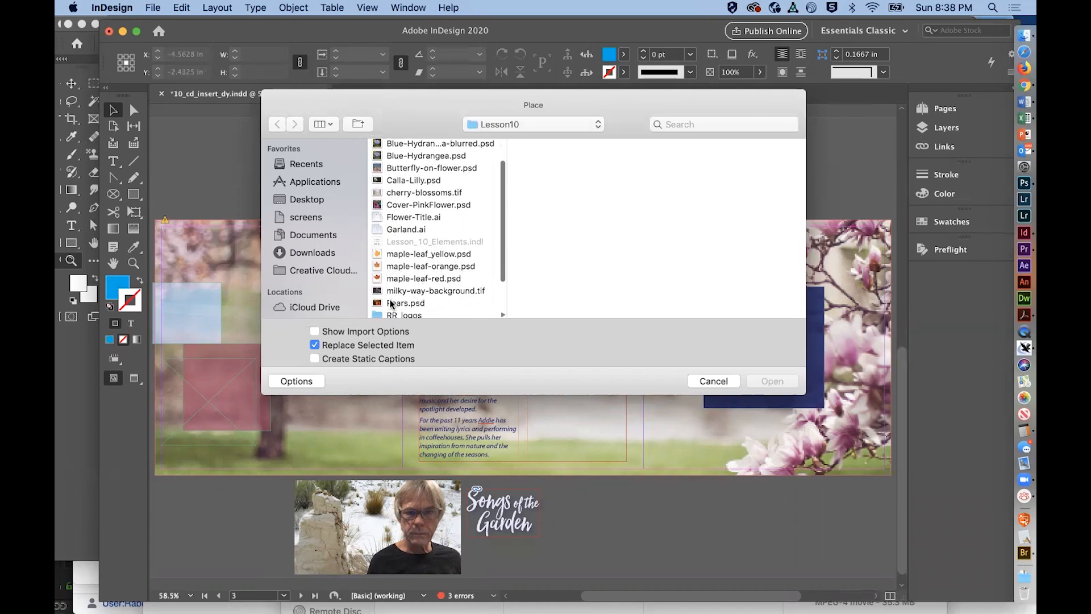
left_click(390, 302)
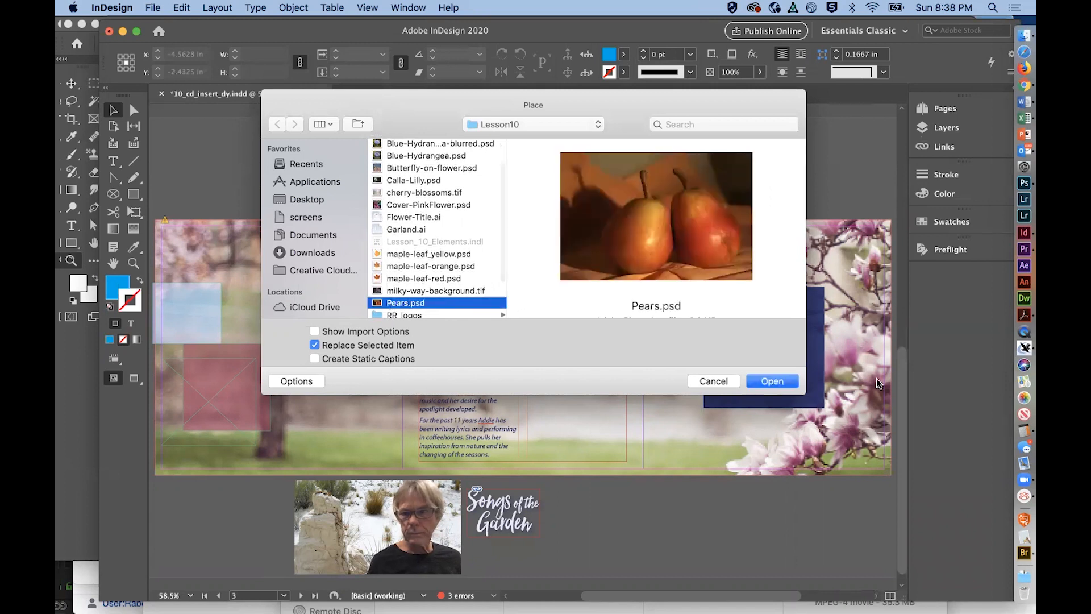
left_click(765, 383)
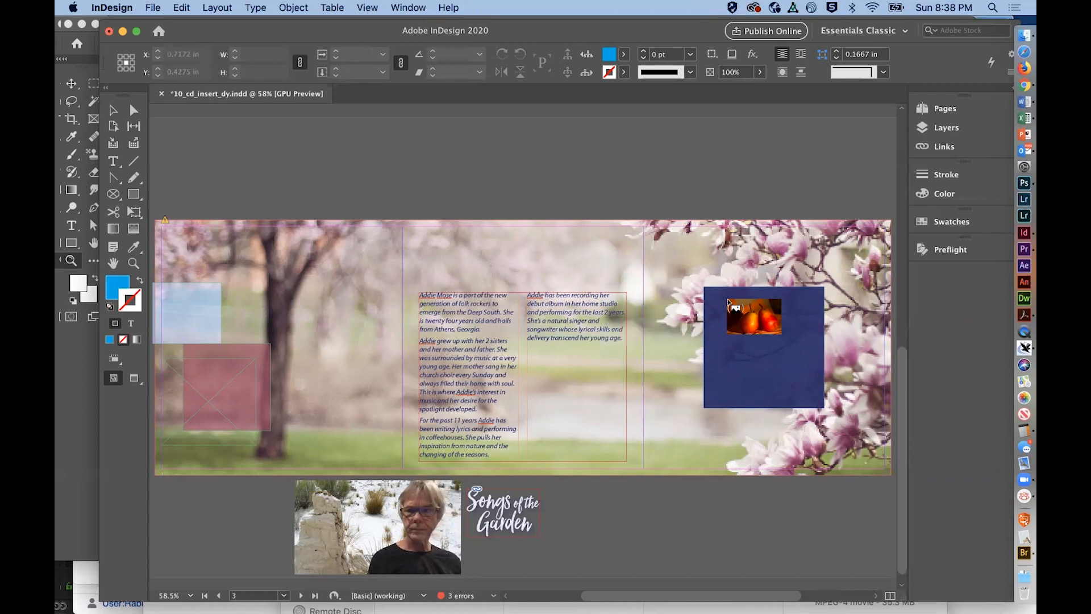
scroll(733, 307, "right", 5)
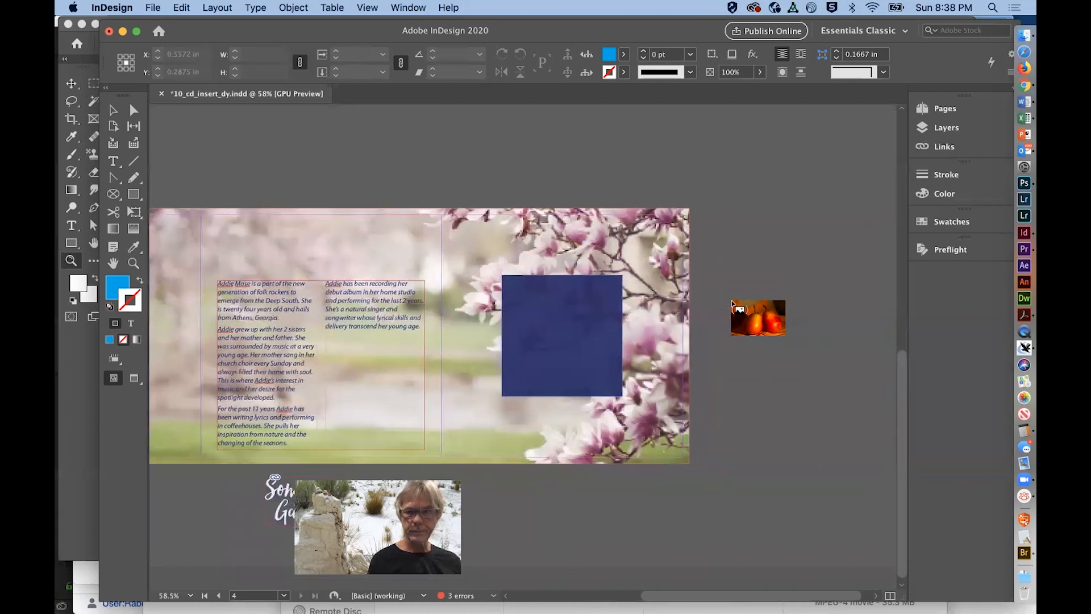
key("super+equal")
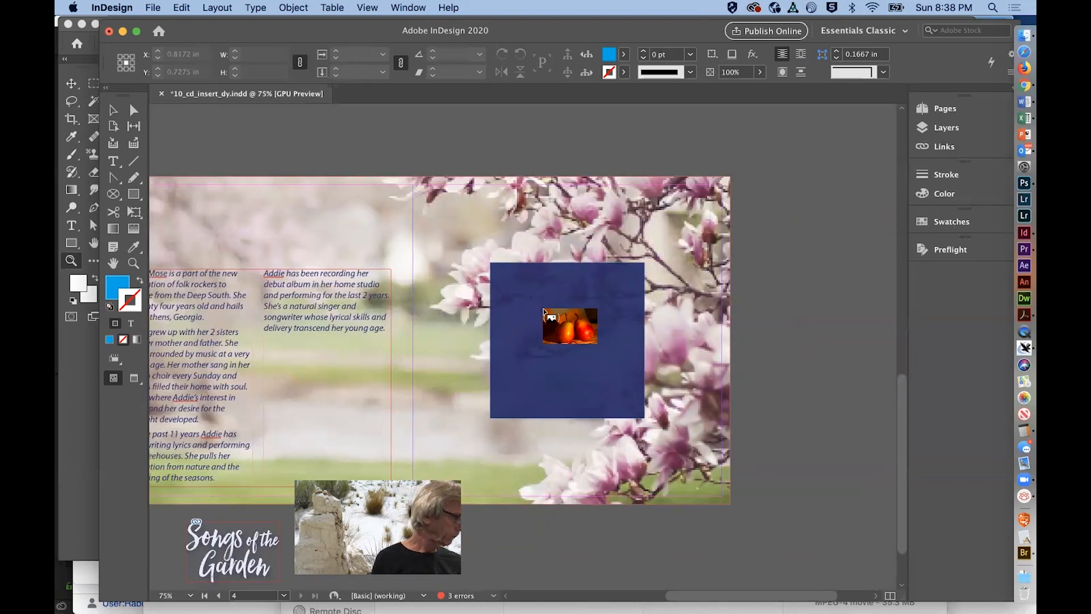
left_click(455, 262)
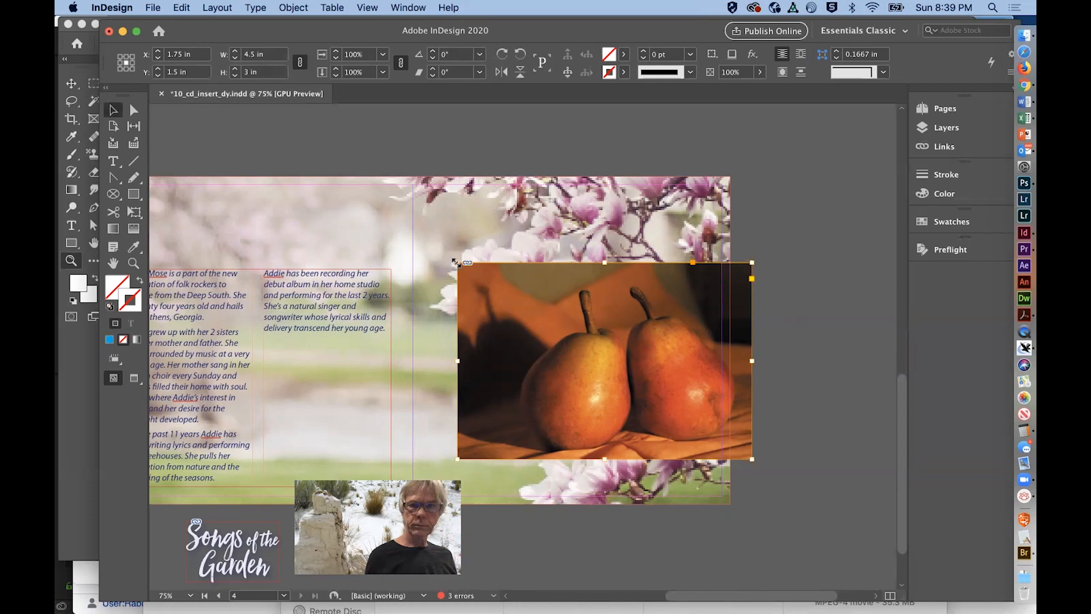
left_click_drag(519, 307, 522, 323)
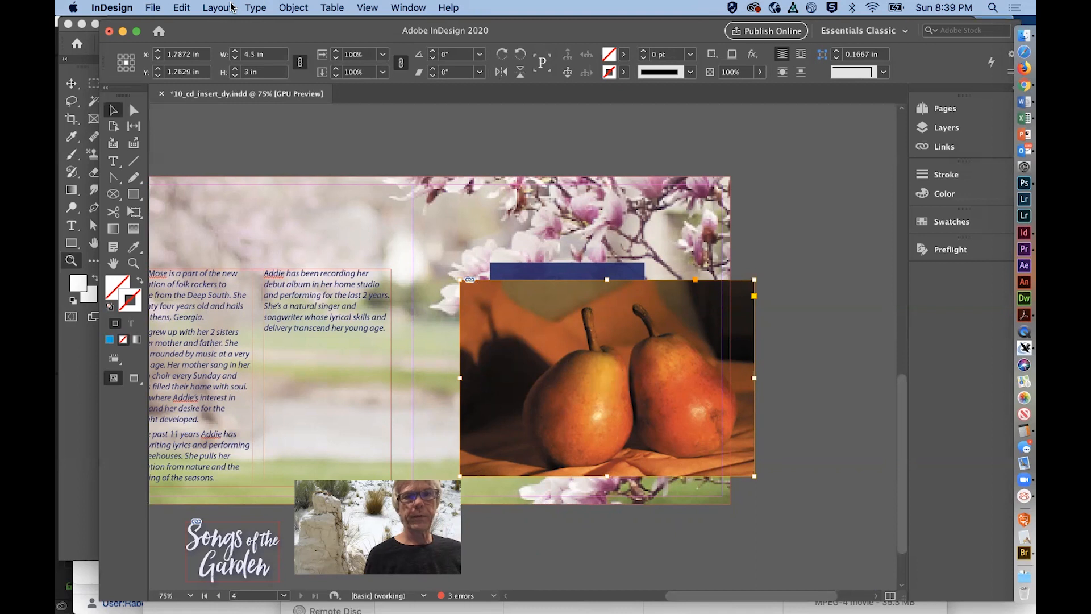
- Apply a clipping path to the pears image using the Photoshop Path named Two Pears
left_click(290, 8)
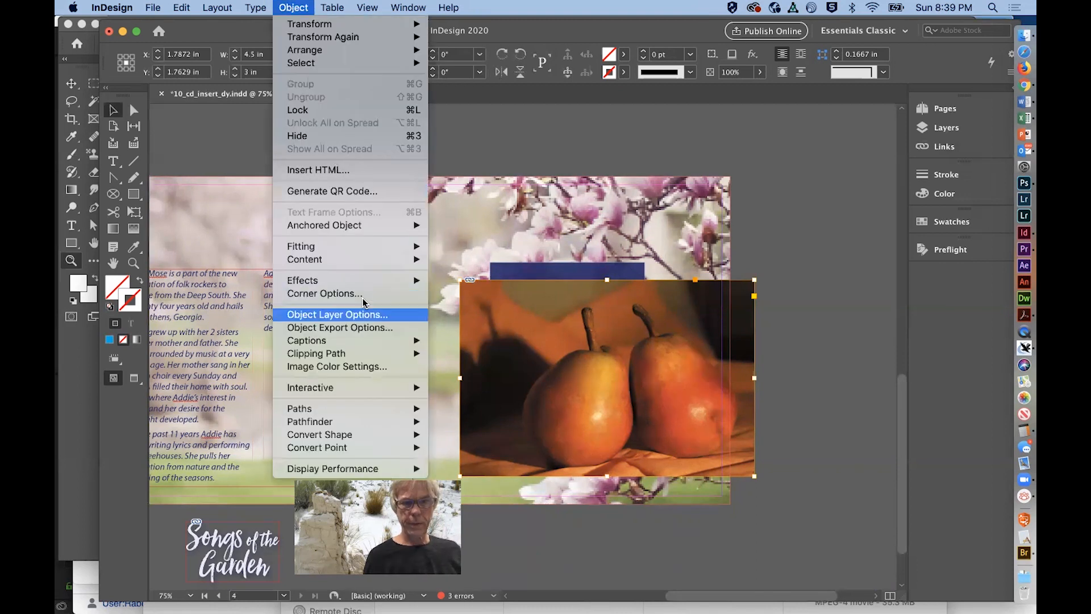
mouse_move(371, 356)
left_click(548, 353)
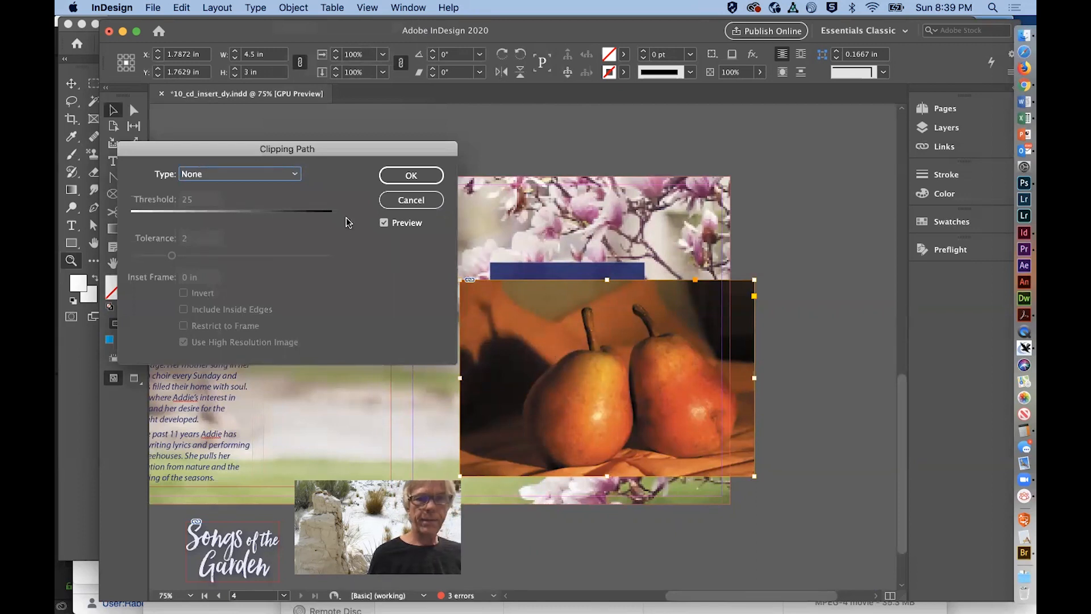
left_click(291, 175)
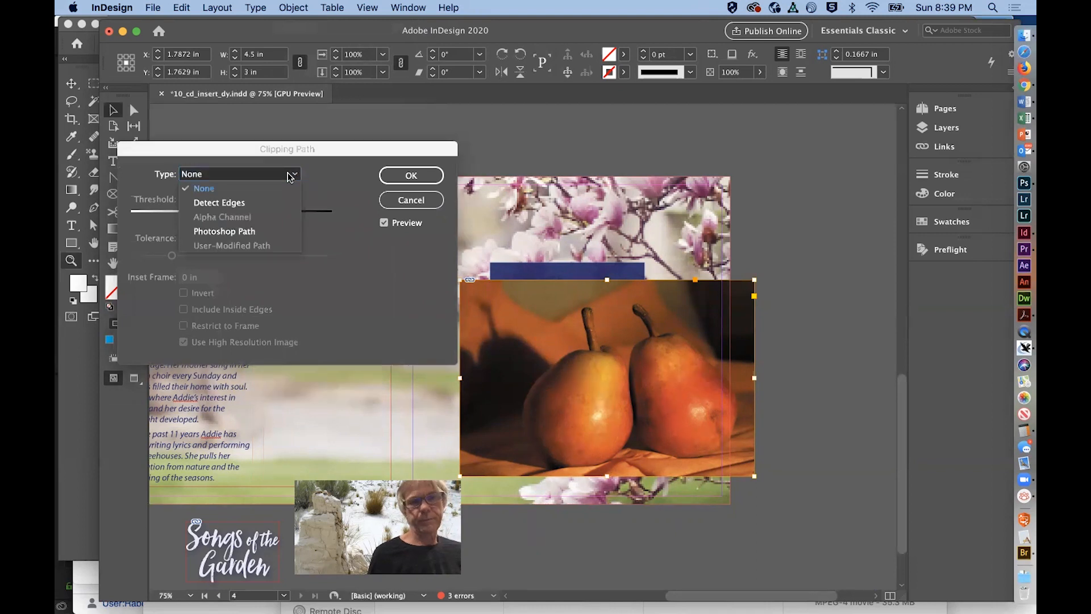
left_click(275, 239)
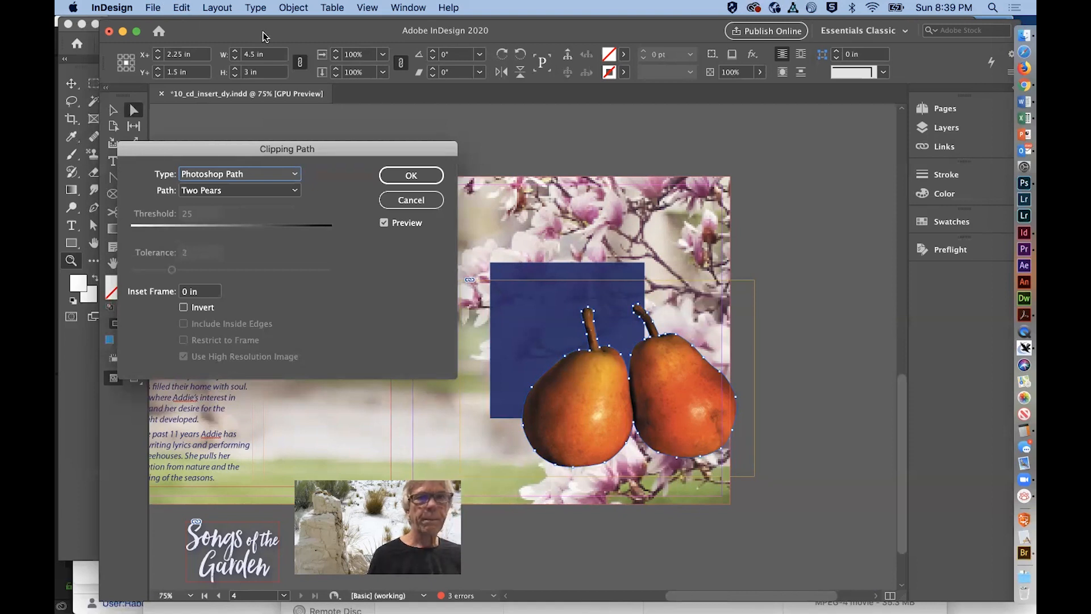
left_click(295, 7)
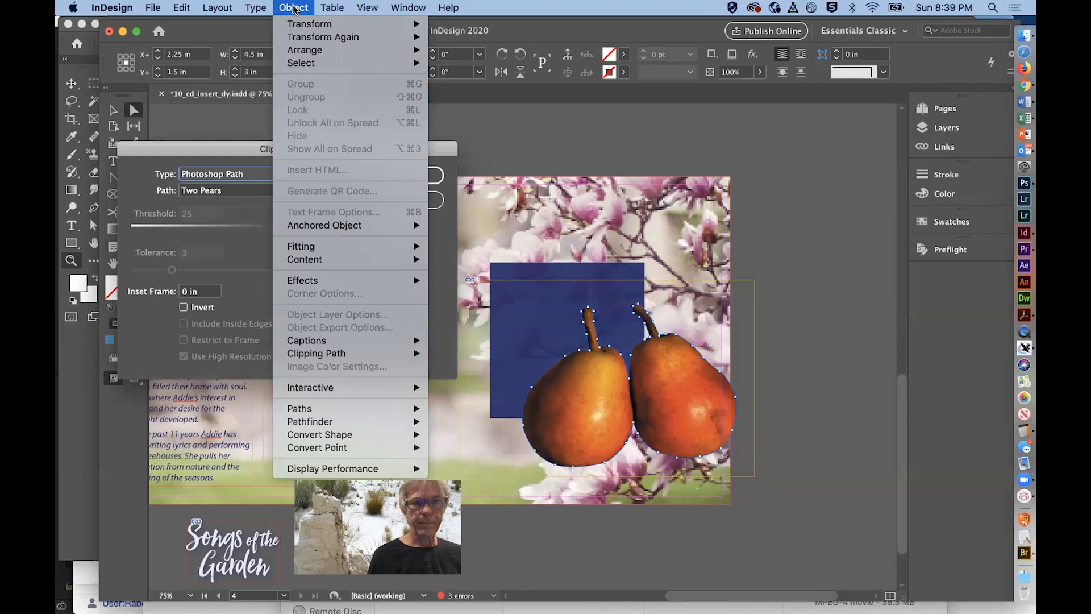
mouse_move(308, 248)
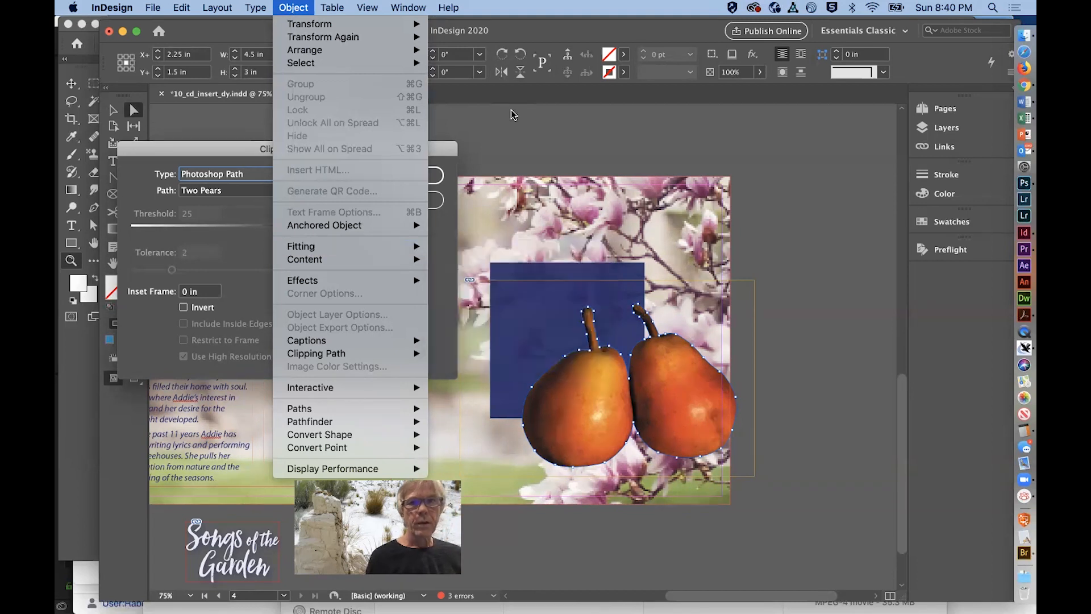
left_click(525, 7)
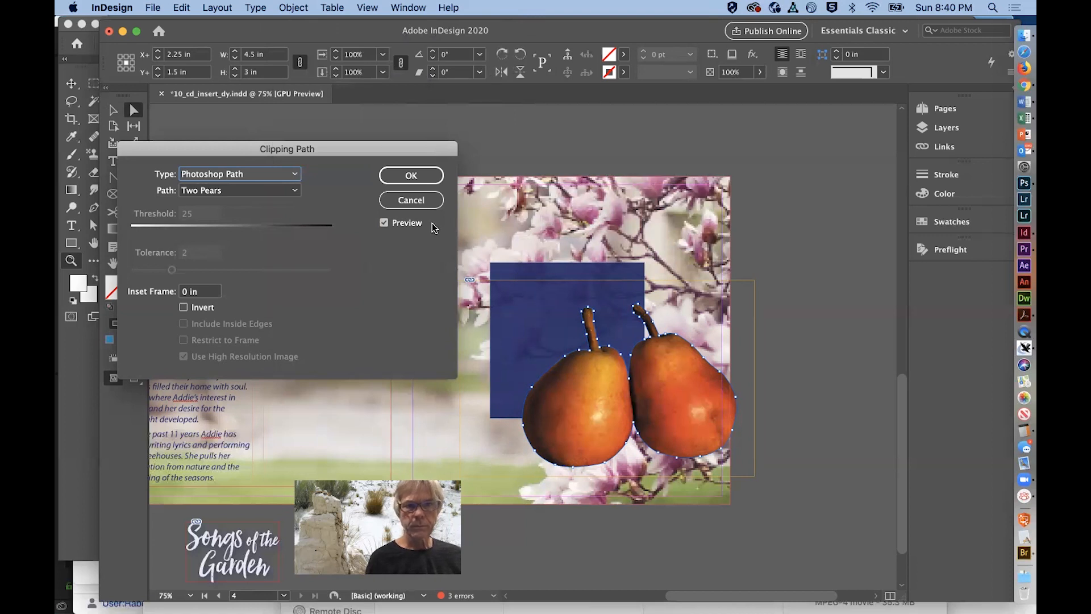
left_click(421, 173)
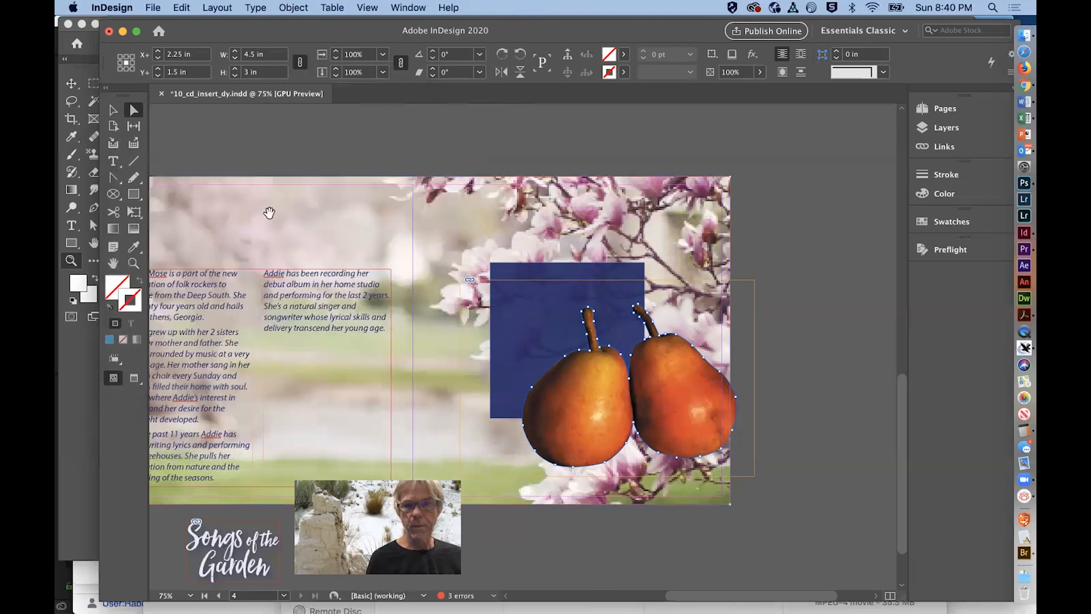
- Fit the frame to the clipped pears and select that frame
left_click(290, 7)
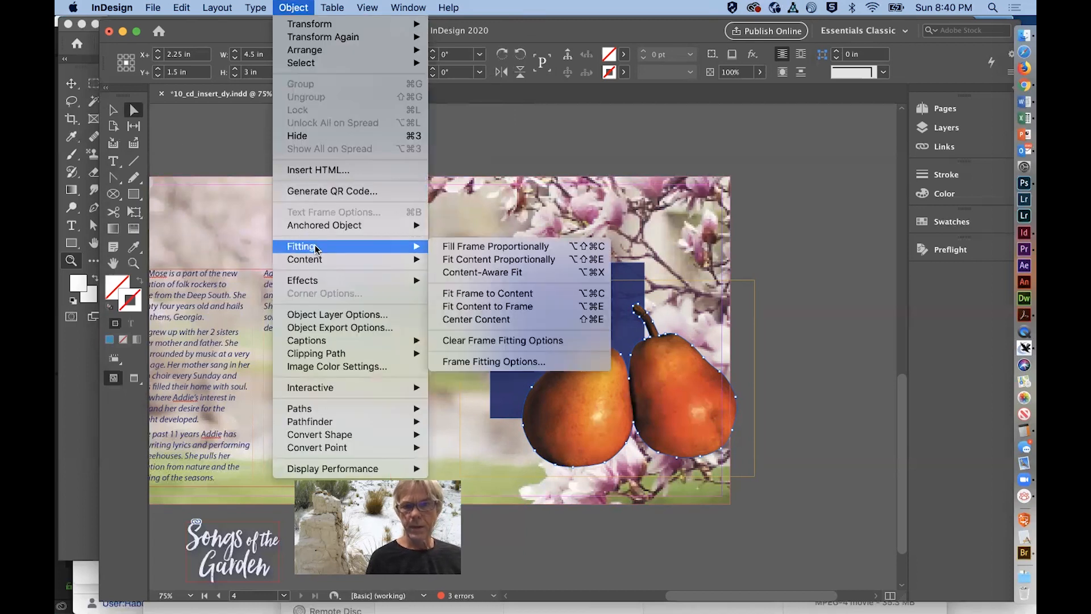
left_click(453, 294)
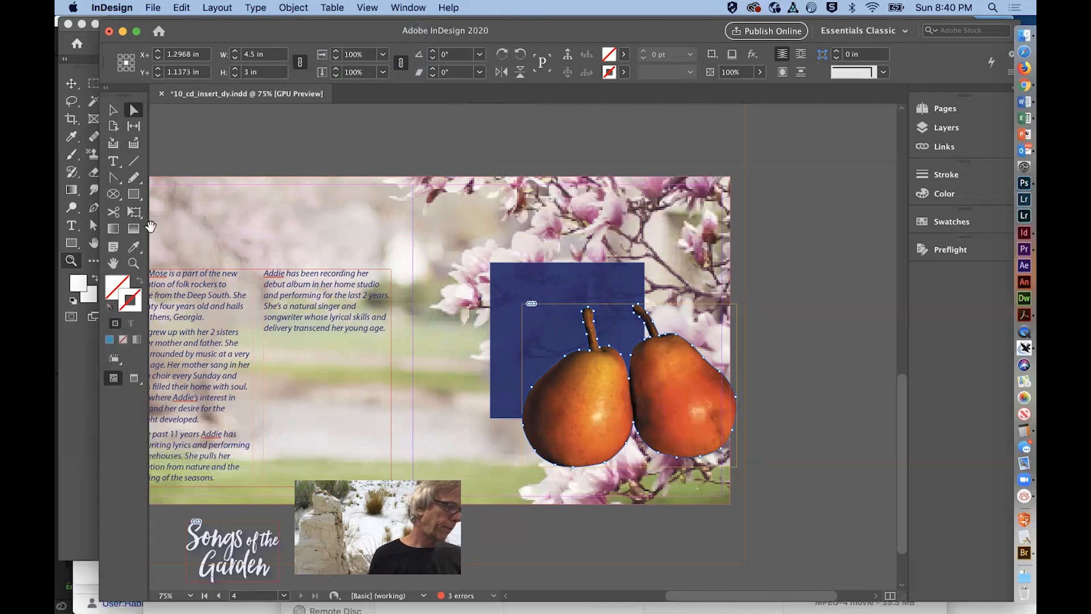
left_click(116, 110)
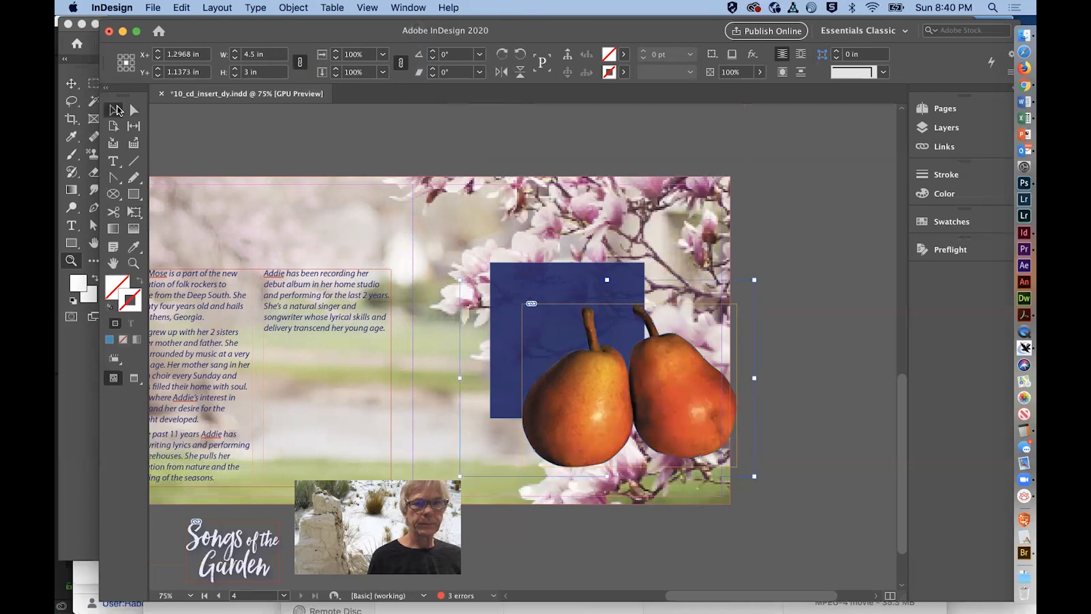
double_click(592, 392)
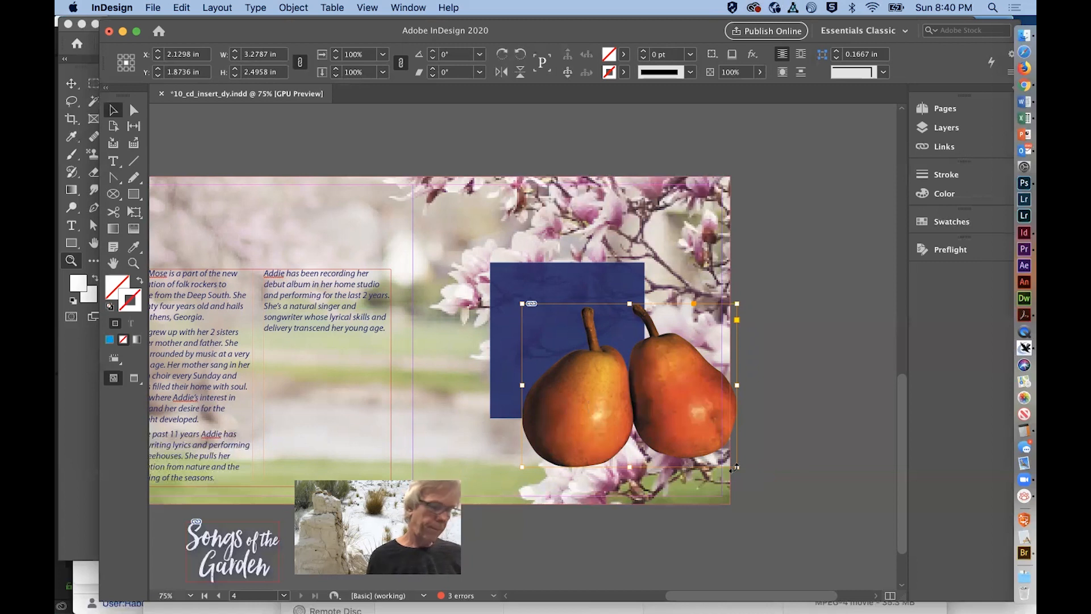
- Scale the pears with their frame down to about 1.31 by 1.00 in and position them in the blue square's upper half
key("super+space")
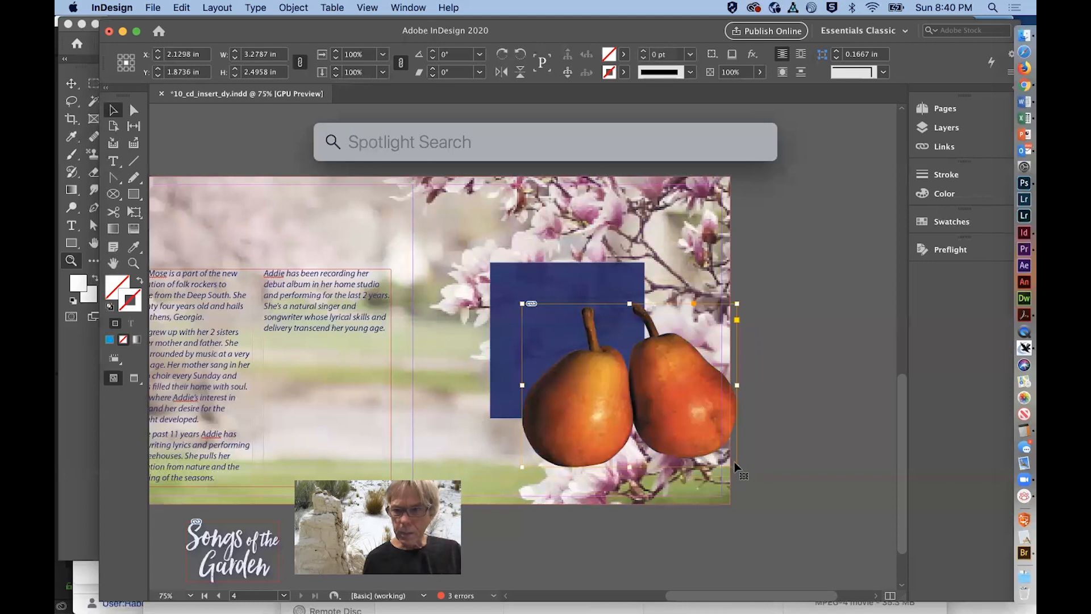
left_click_drag(738, 464, 670, 415)
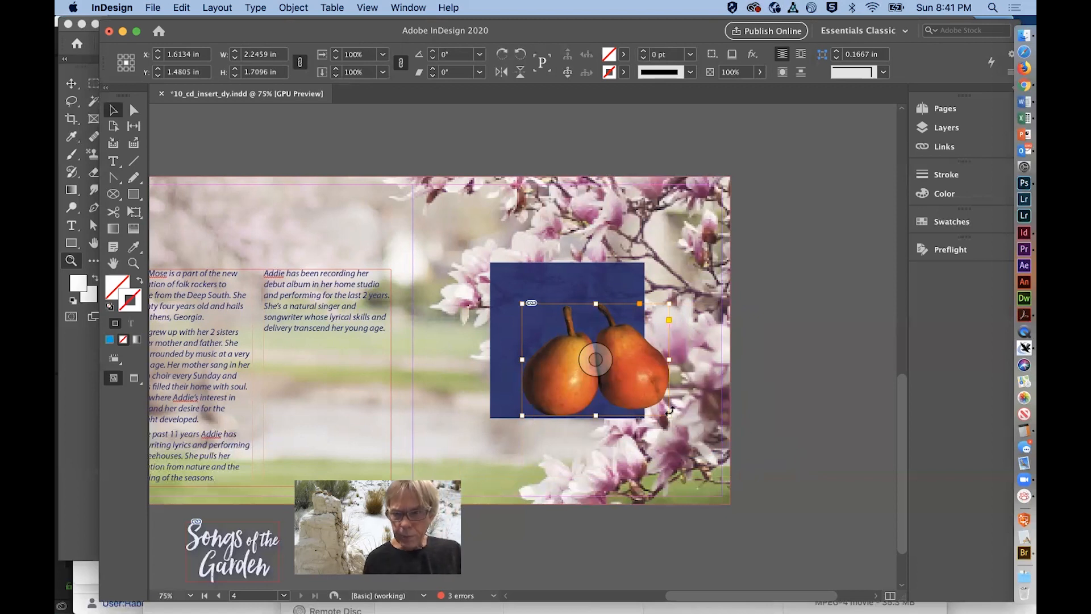
left_click_drag(669, 417, 610, 374)
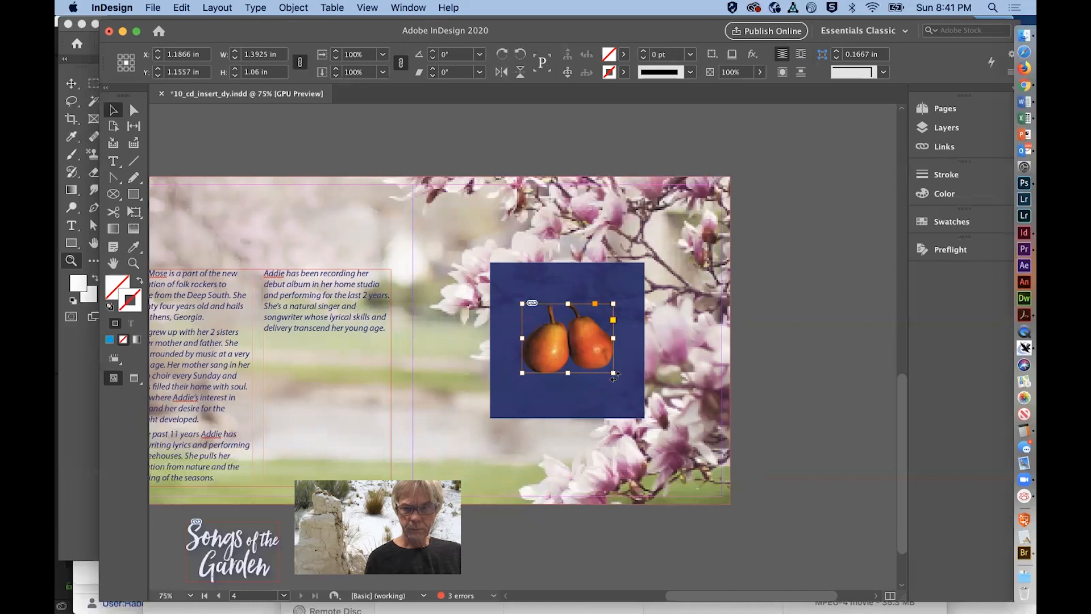
left_click_drag(613, 372, 608, 368)
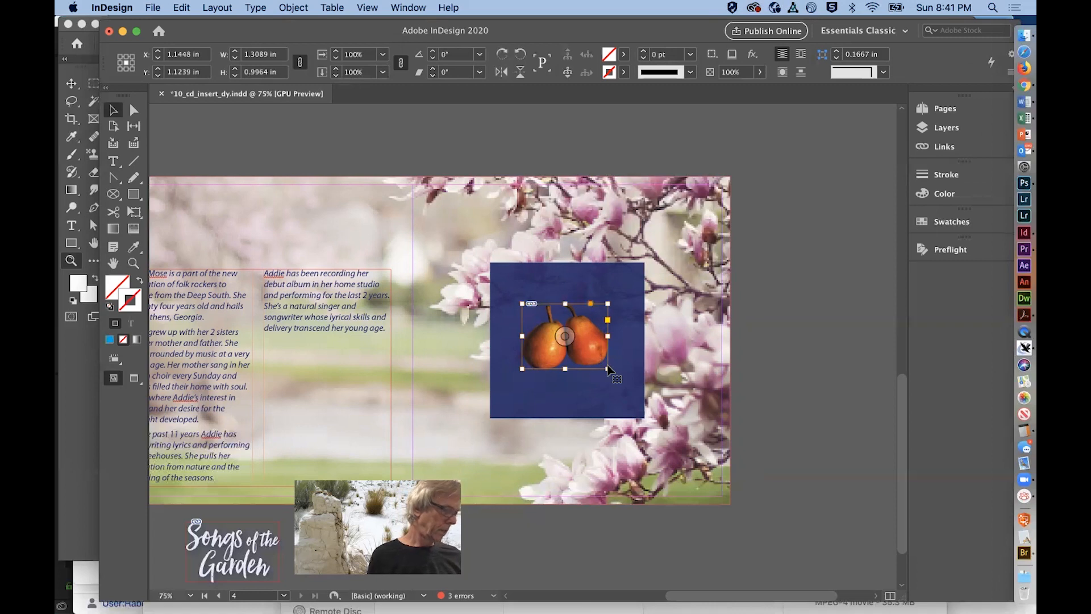
left_click_drag(593, 335, 613, 325)
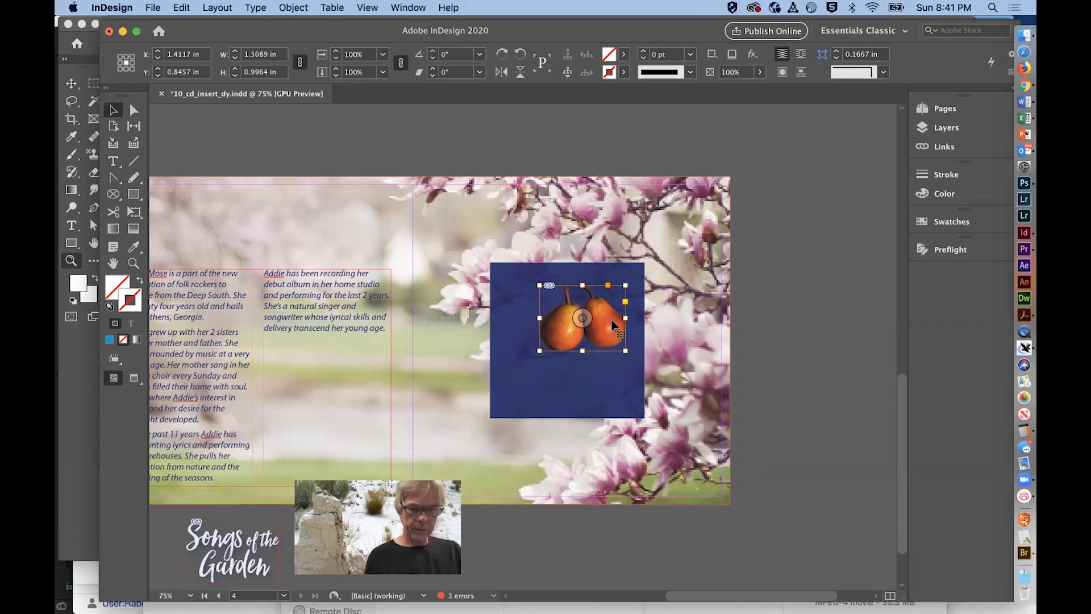
- Duplicate the pears onto the magnolia branches above the blue square and set the copy's clipping path to Right Pear
left_click_drag(614, 324, 684, 233)
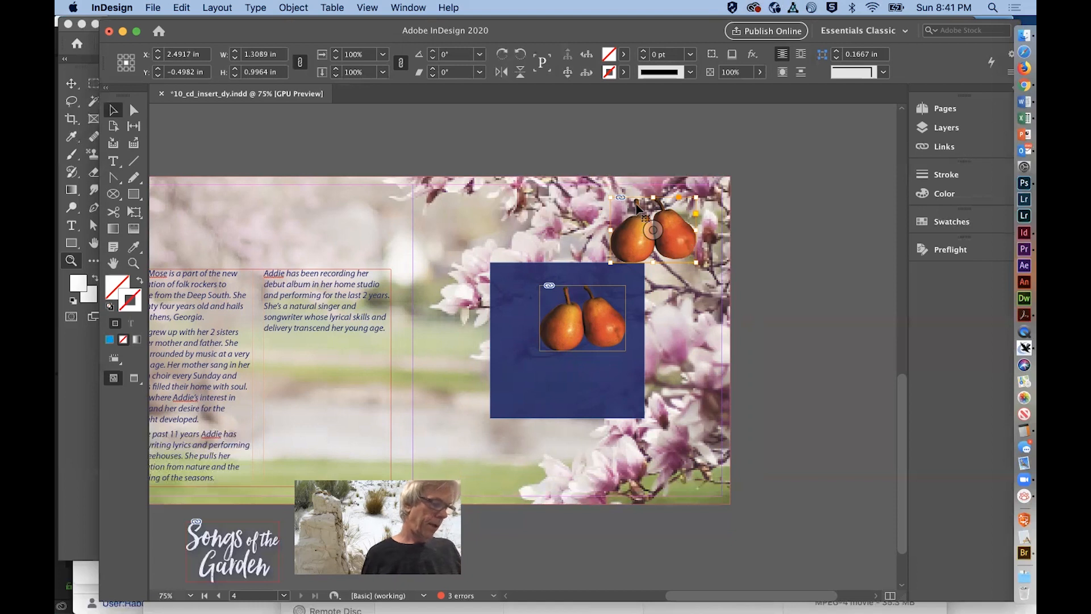
left_click(293, 8)
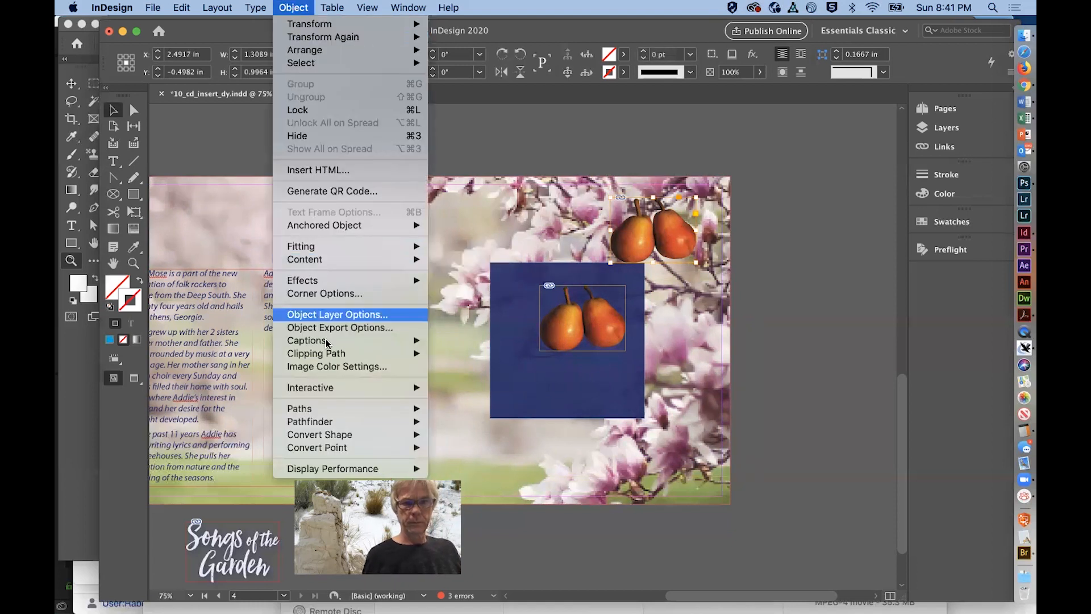
mouse_move(326, 353)
left_click(452, 353)
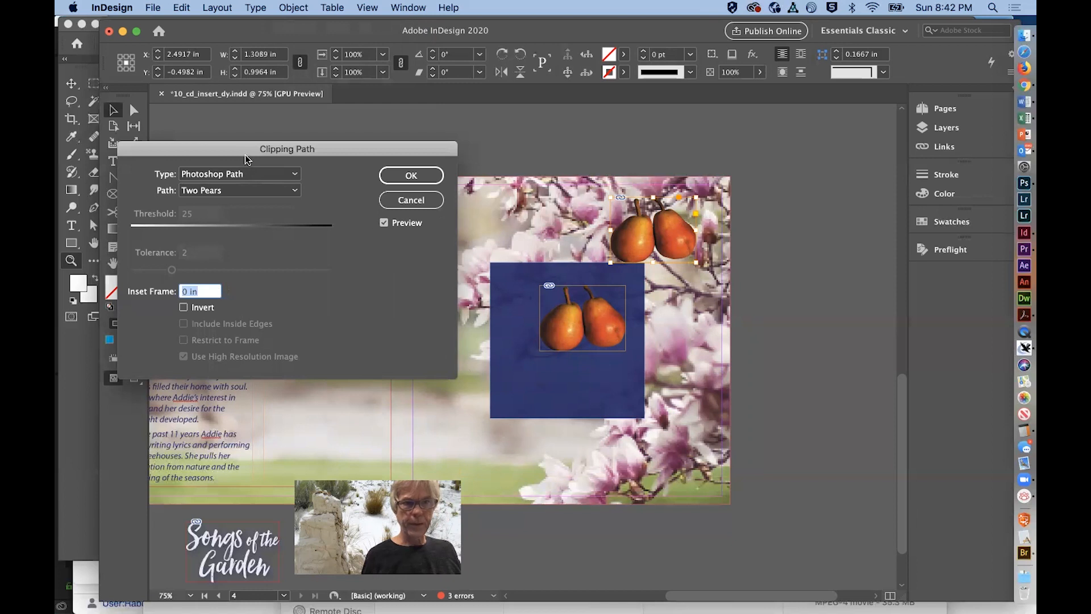
left_click(258, 190)
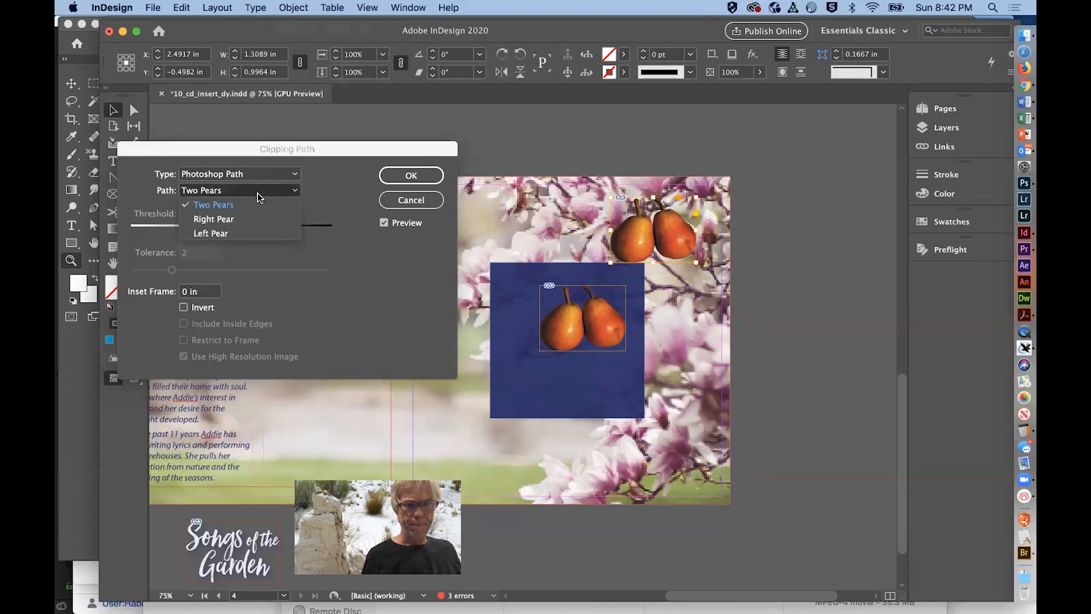
left_click(254, 226)
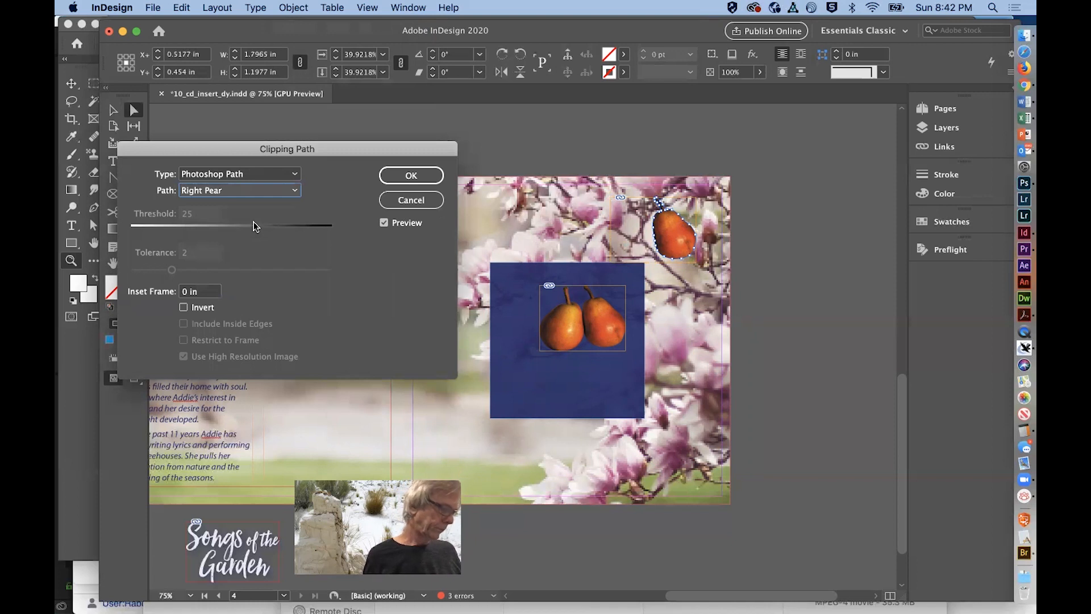
left_click(412, 178)
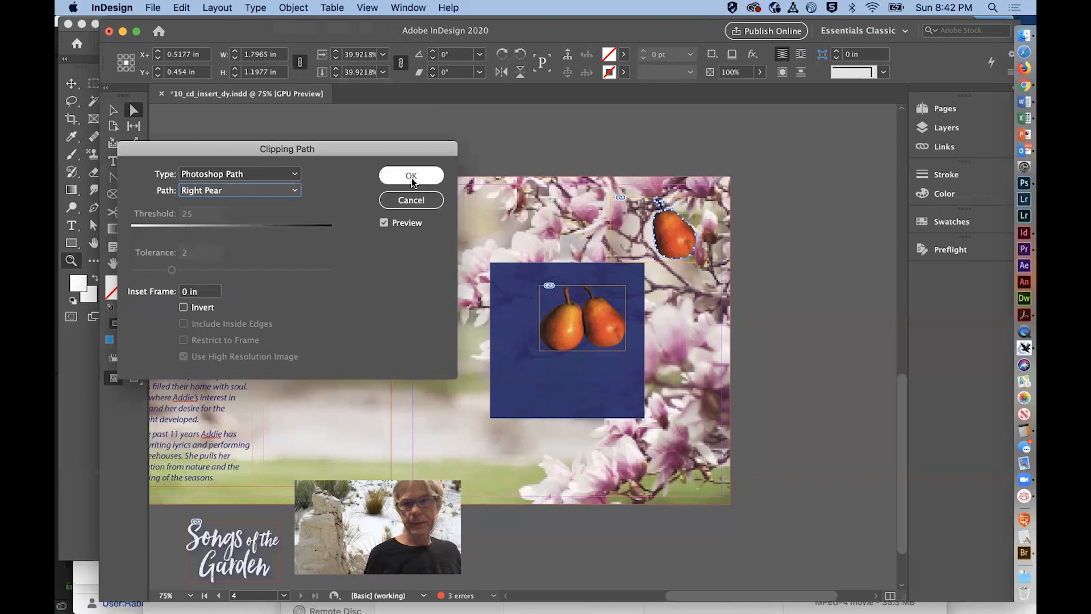
left_click(412, 178)
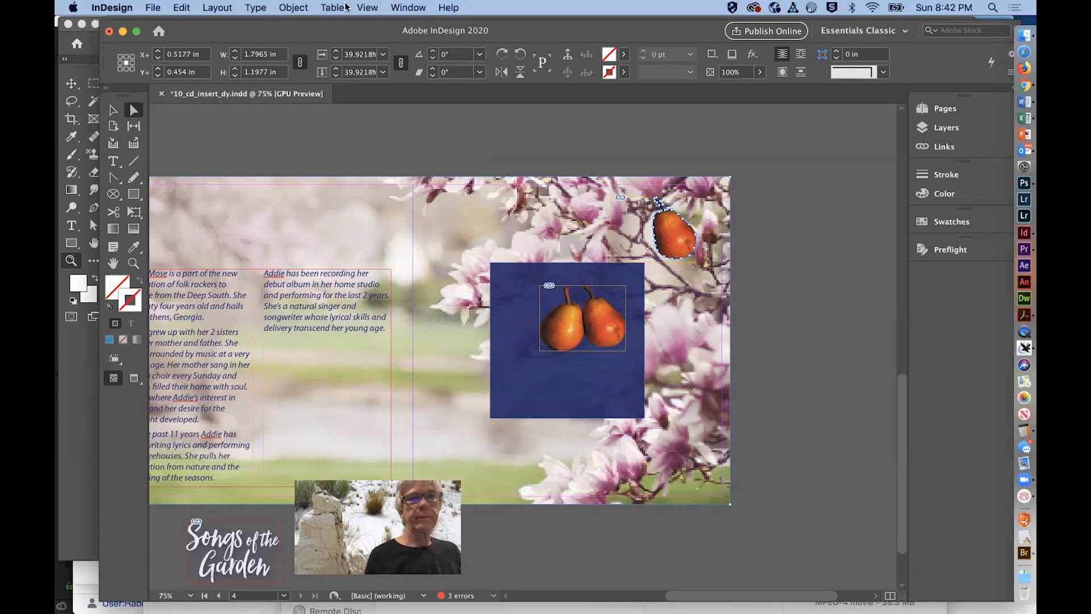
- Fit the frame to the content for the single pear image above the blue square
left_click(297, 7)
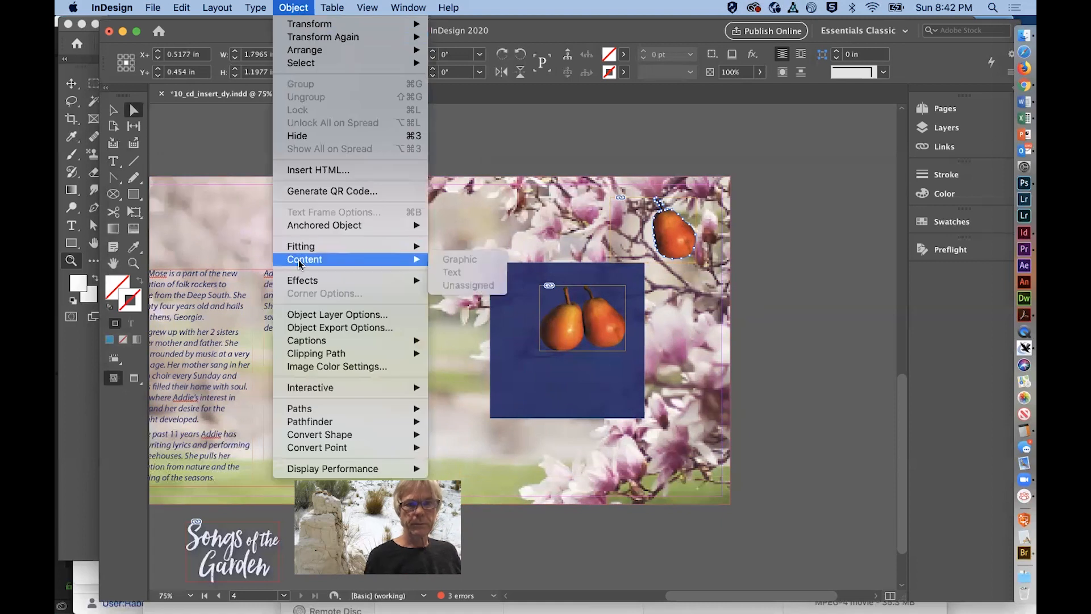
mouse_move(302, 247)
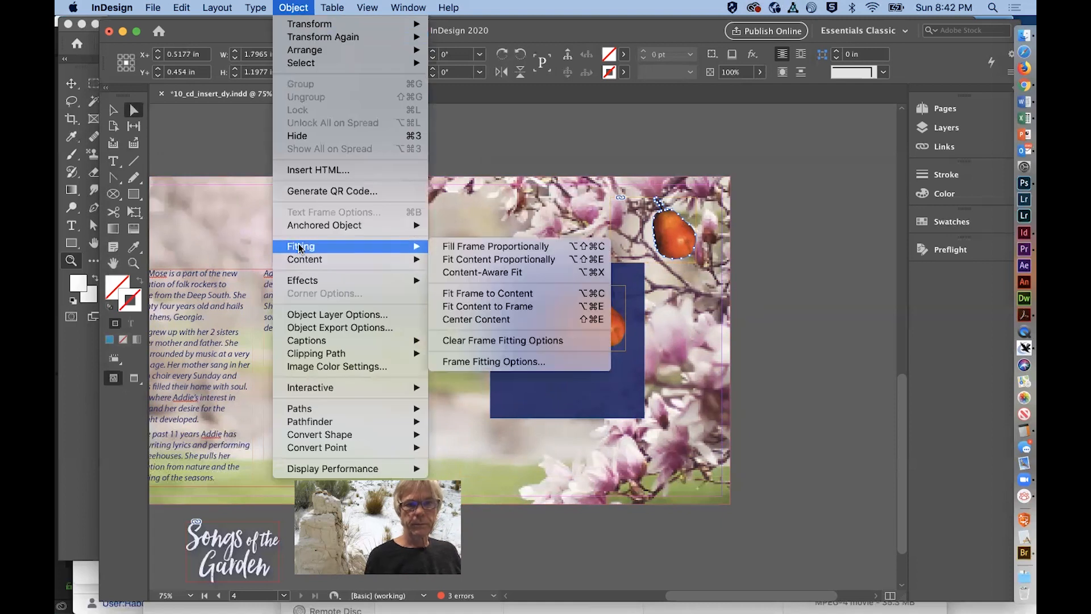
left_click(517, 292)
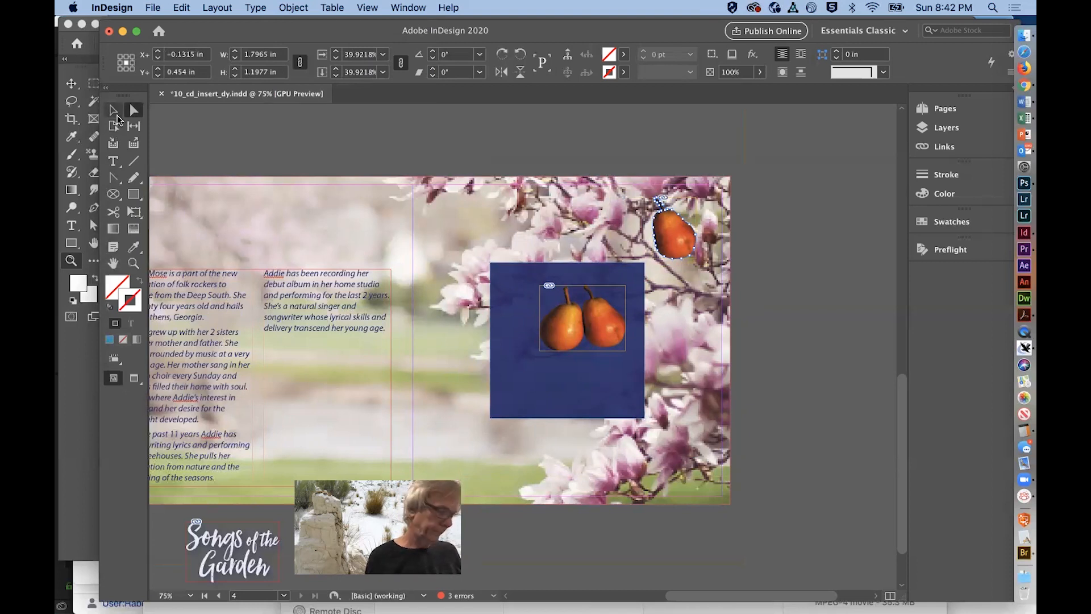
- Try scaling the pear image down to about 1.5 by 1.0 in from its lower-right corner using the Selection tool
left_click(117, 116)
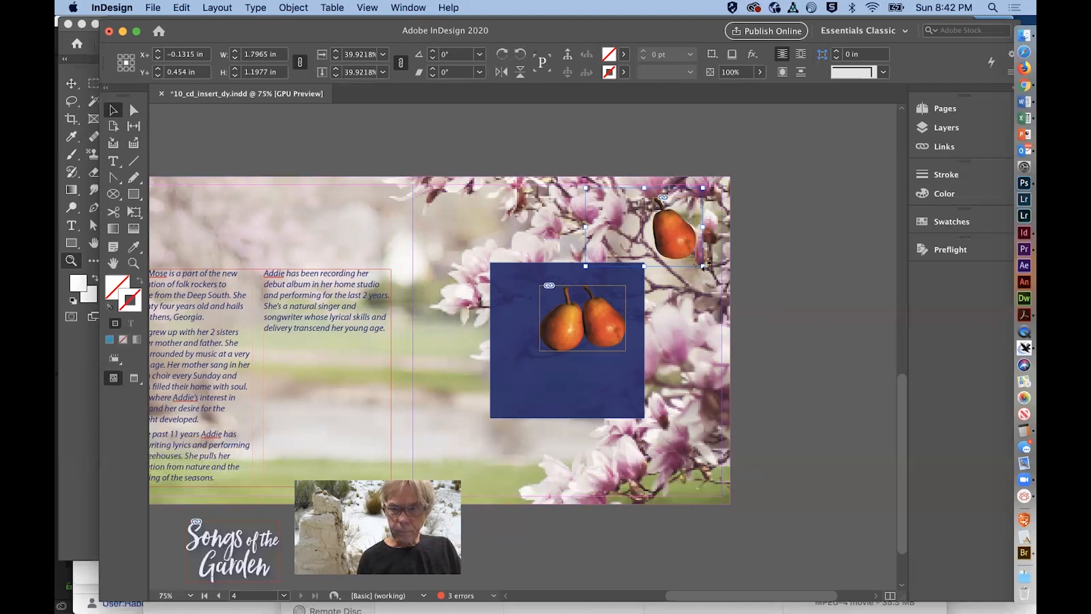
left_click_drag(703, 265, 683, 248)
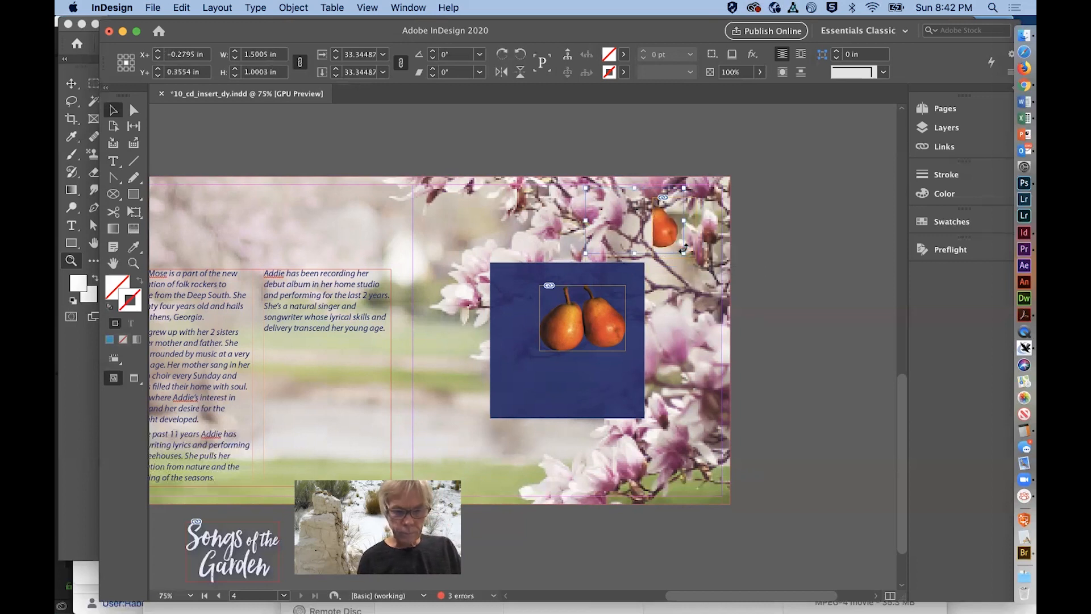
key("super+z")
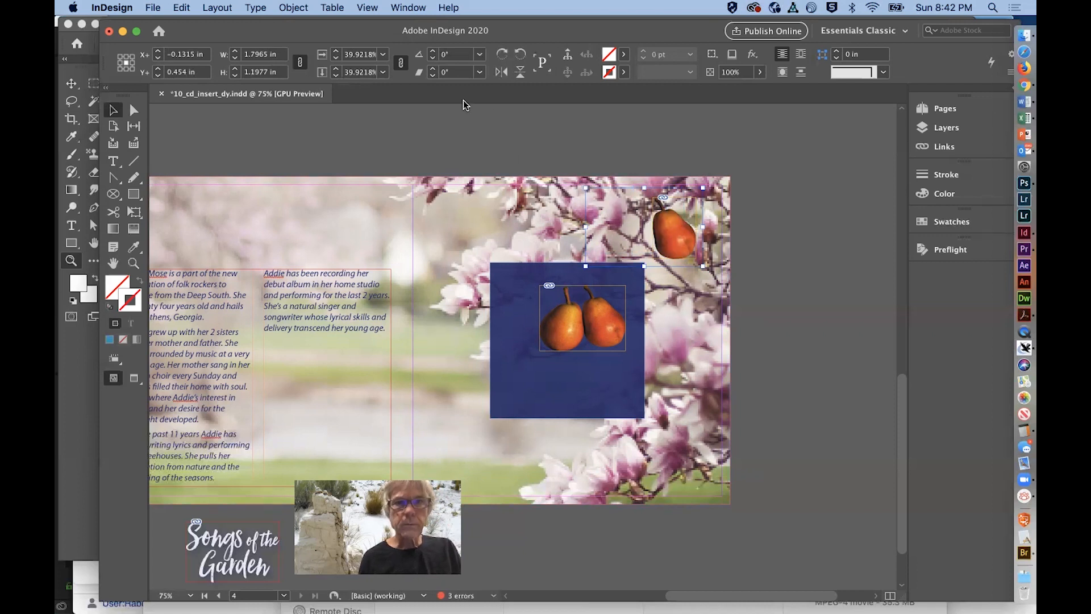
- Apply Fit Frame to Content once more to the selected pear image
left_click(294, 7)
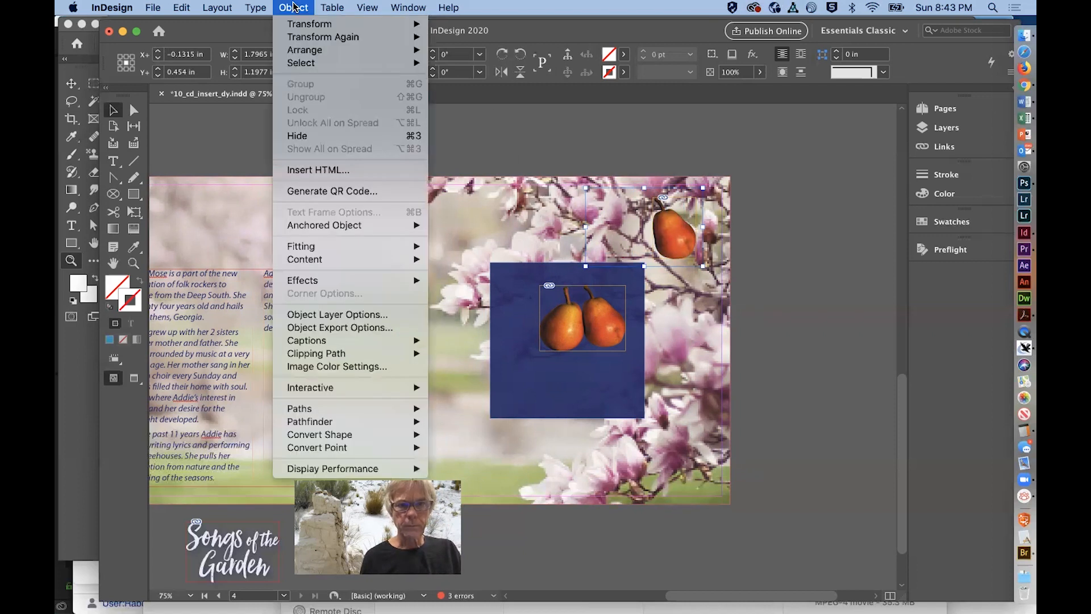
mouse_move(328, 248)
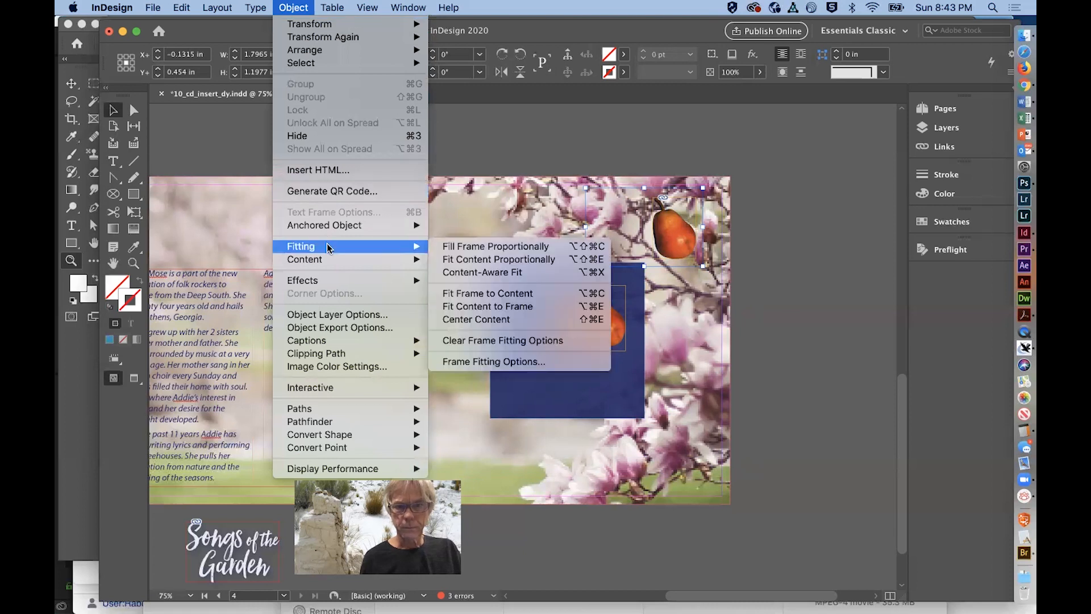
left_click(474, 292)
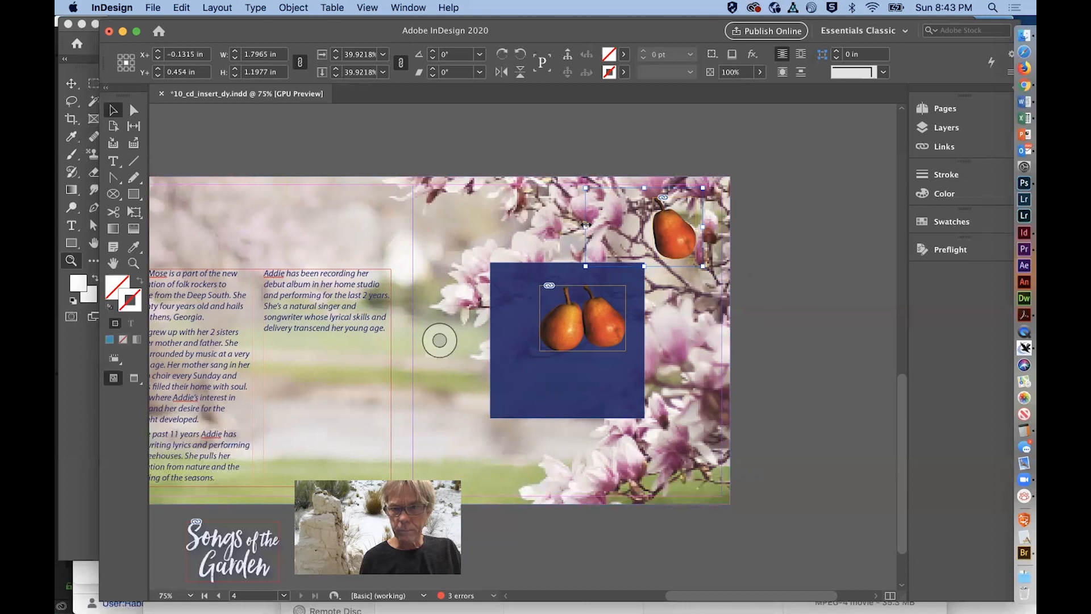
- Try squeezing the pear image to about 0.77 in wide, and try scaling it down to about 1.09 by 0.73 in
left_click_drag(586, 225, 653, 227)
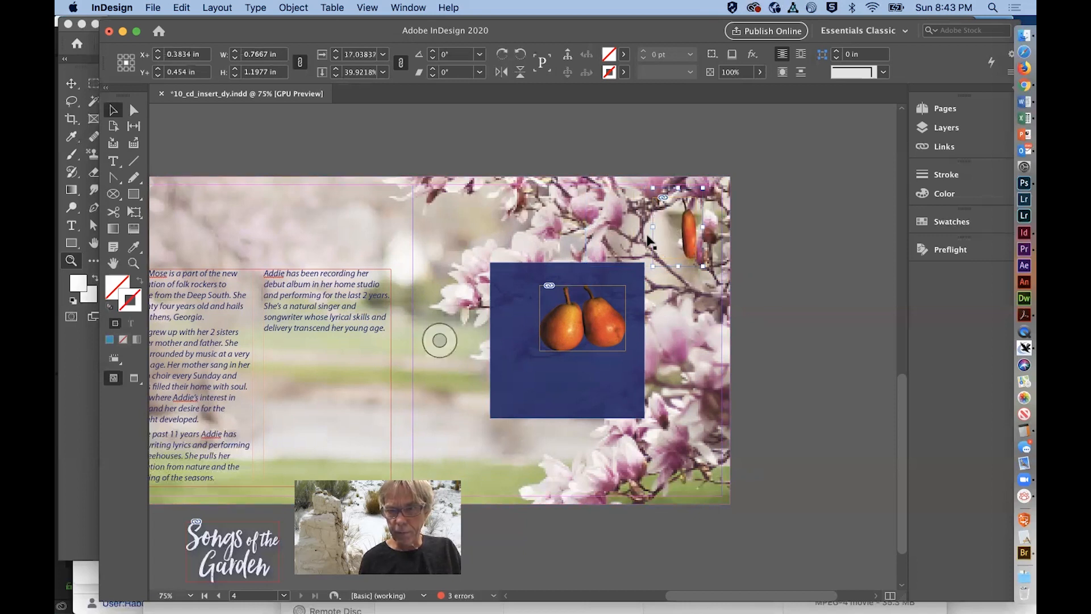
key("super+z")
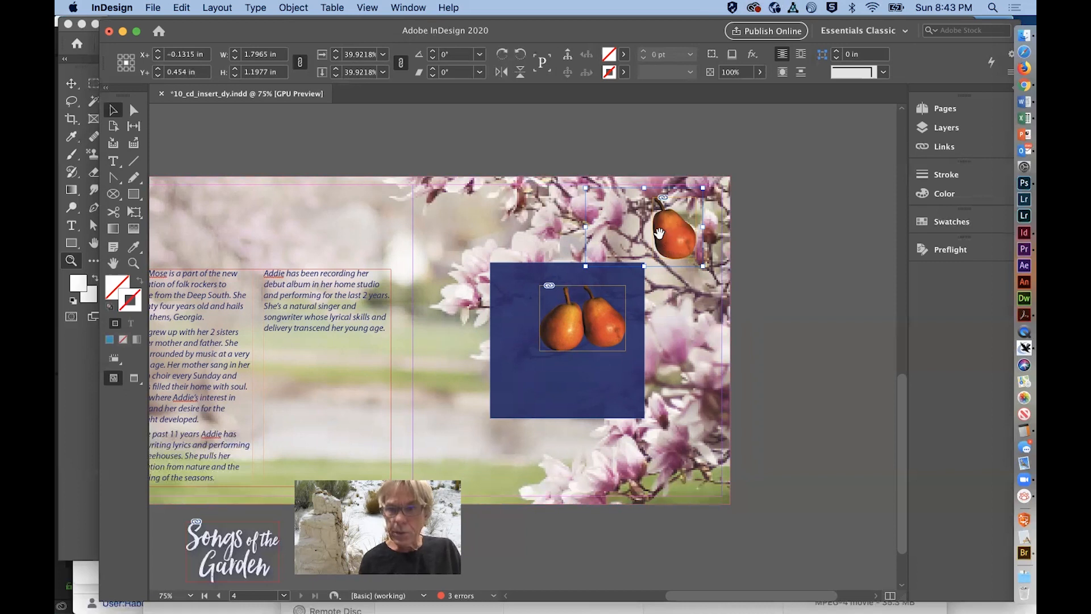
left_click_drag(703, 265, 657, 235)
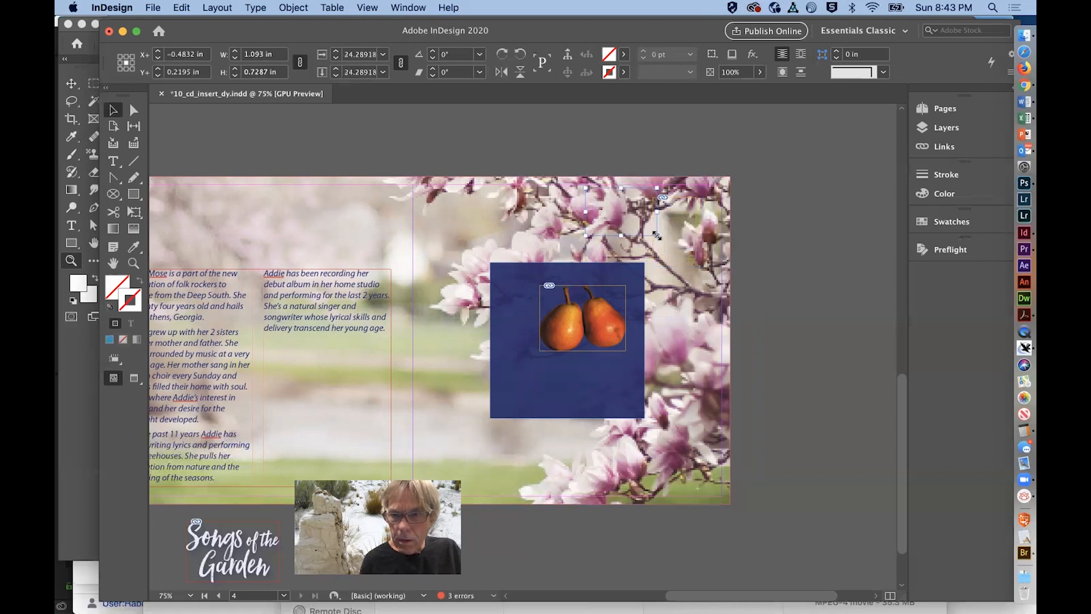
key("super+z")
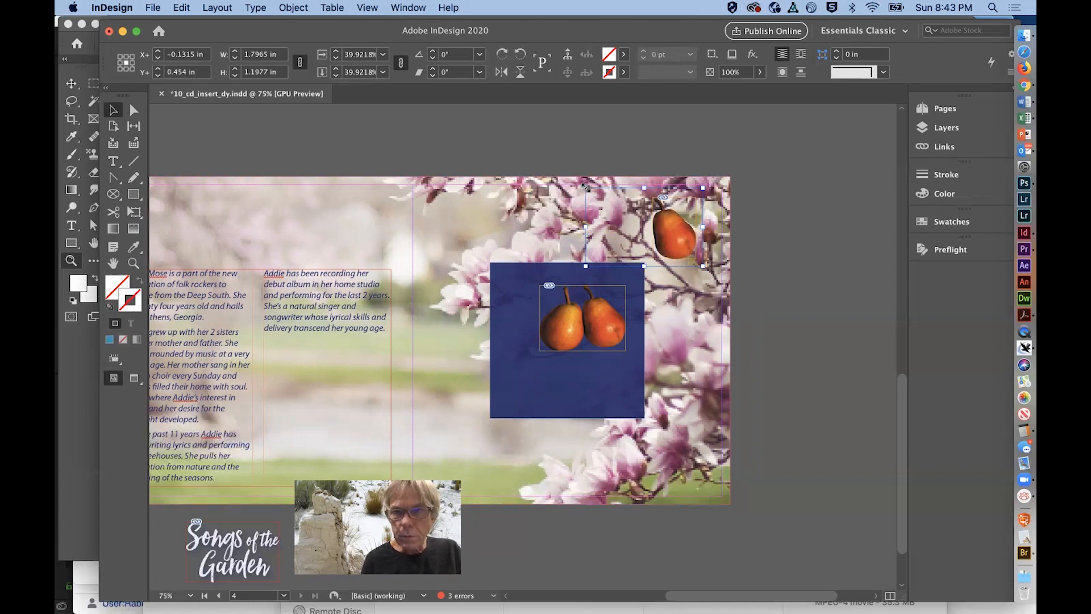
- Scale the pear image to about 1.33 by 0.89 in and enlarge its frame to about 0.76 by 1.10 in
left_click_drag(586, 187, 620, 213)
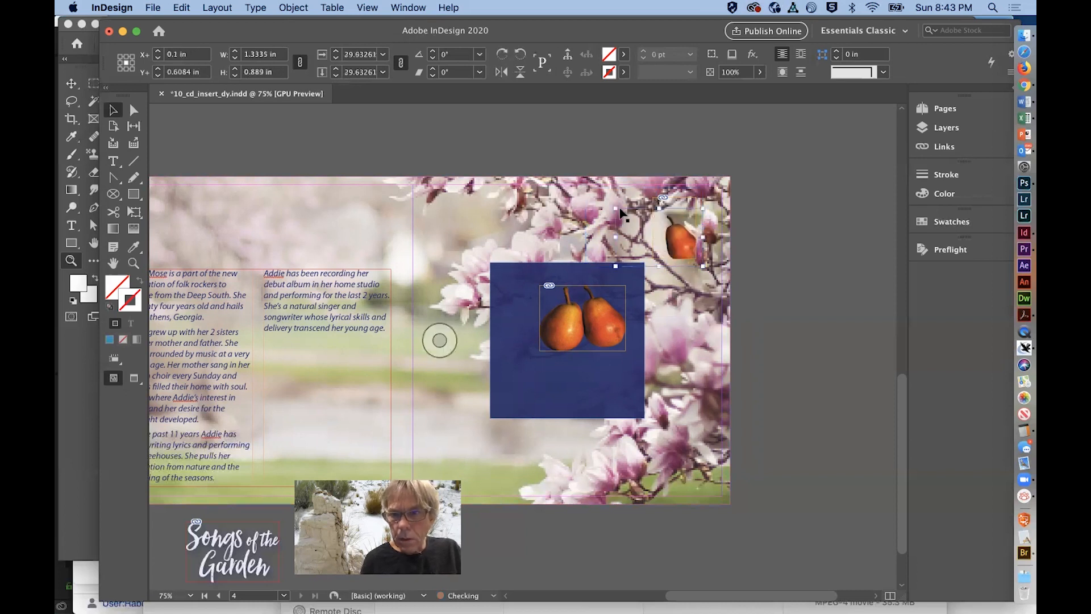
double_click(697, 263)
left_click_drag(695, 260, 703, 267)
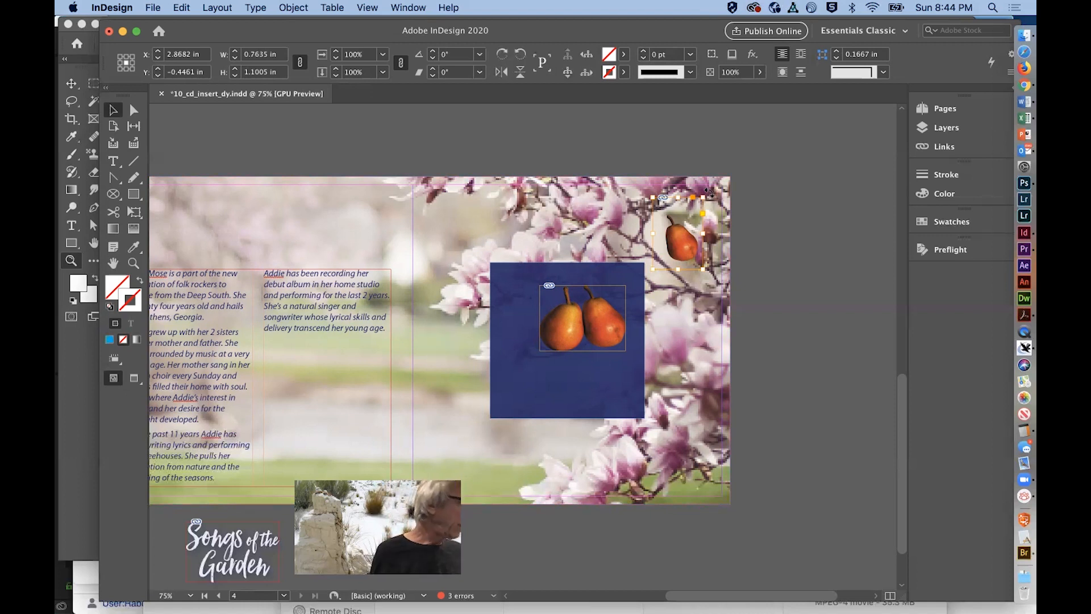
- Rotate the pear with its frame through several trial angles in both directions, leaving it at 4°
left_click_drag(709, 191, 687, 183)
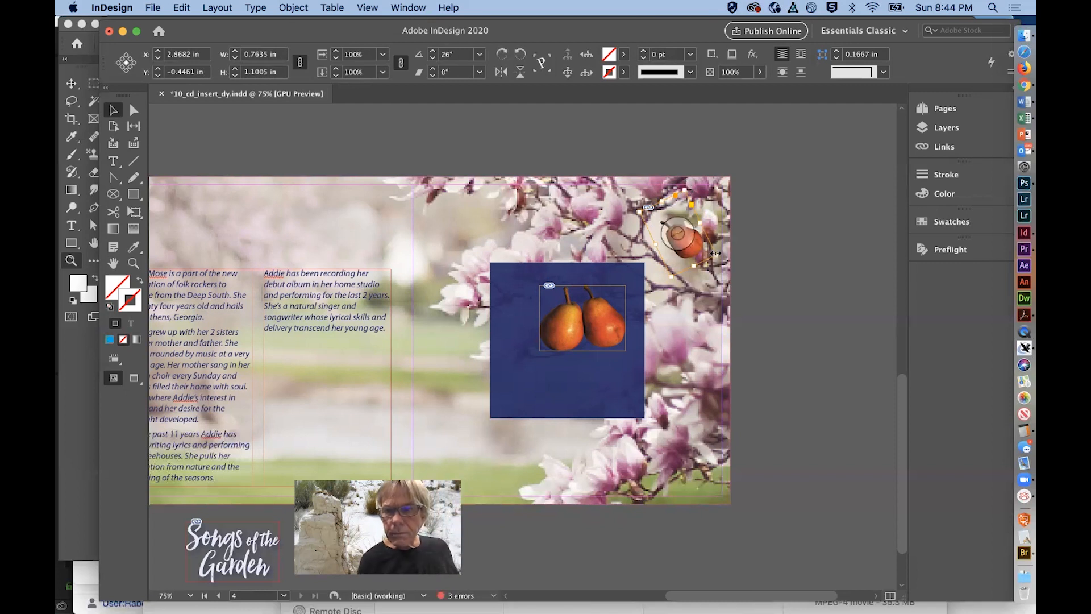
left_click_drag(720, 255, 696, 272)
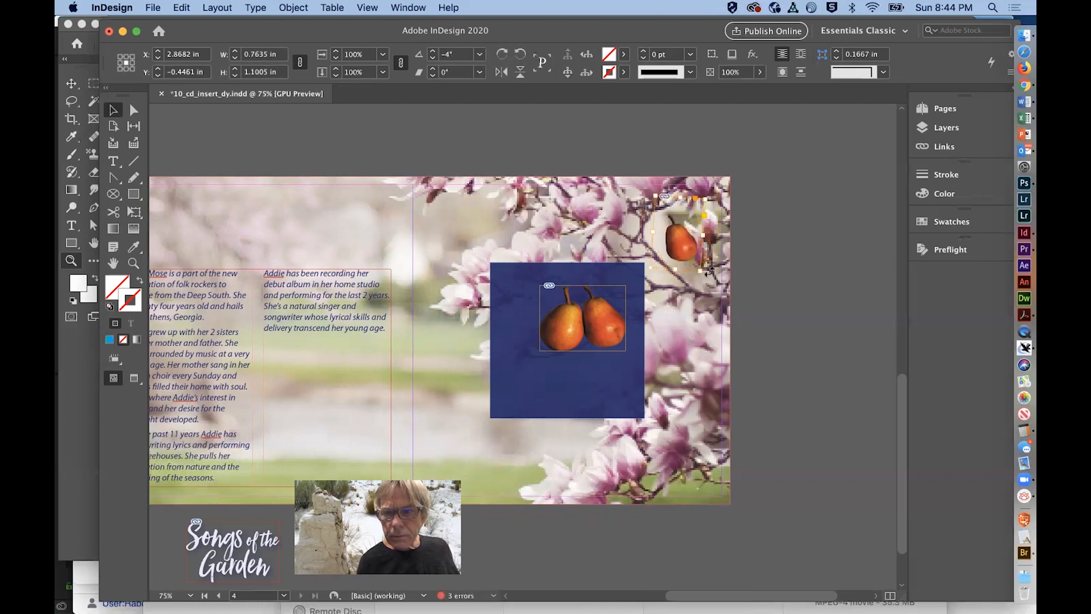
left_click(711, 279)
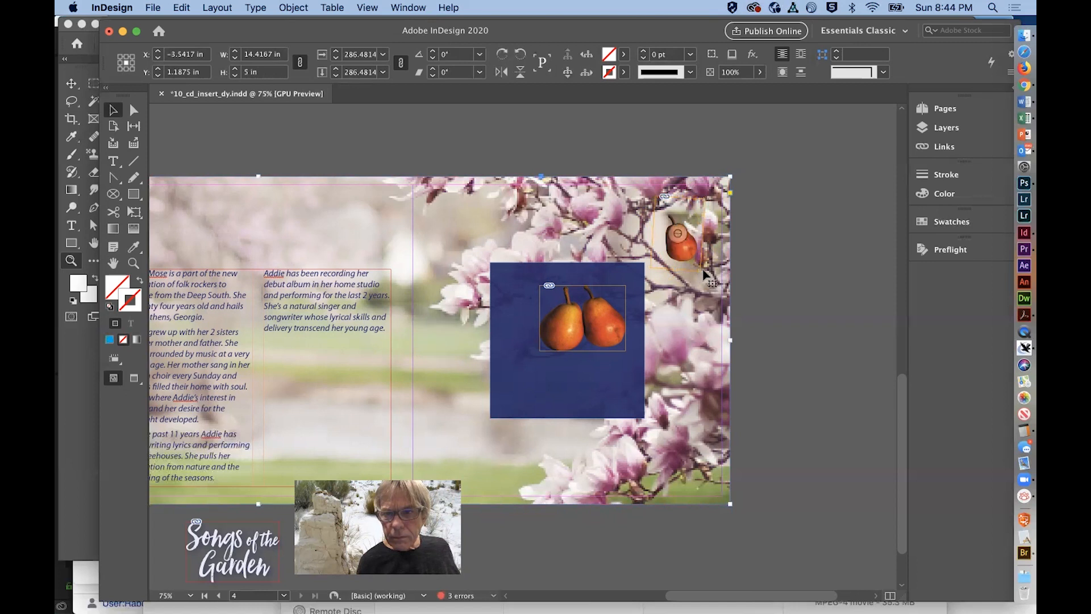
left_click(699, 271)
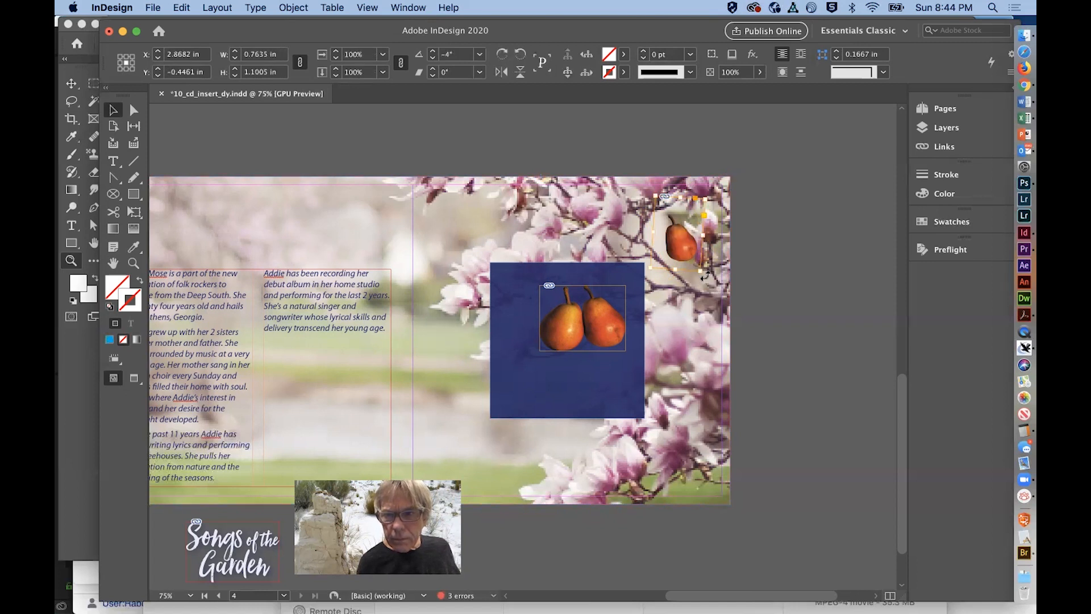
left_click_drag(703, 276, 689, 291)
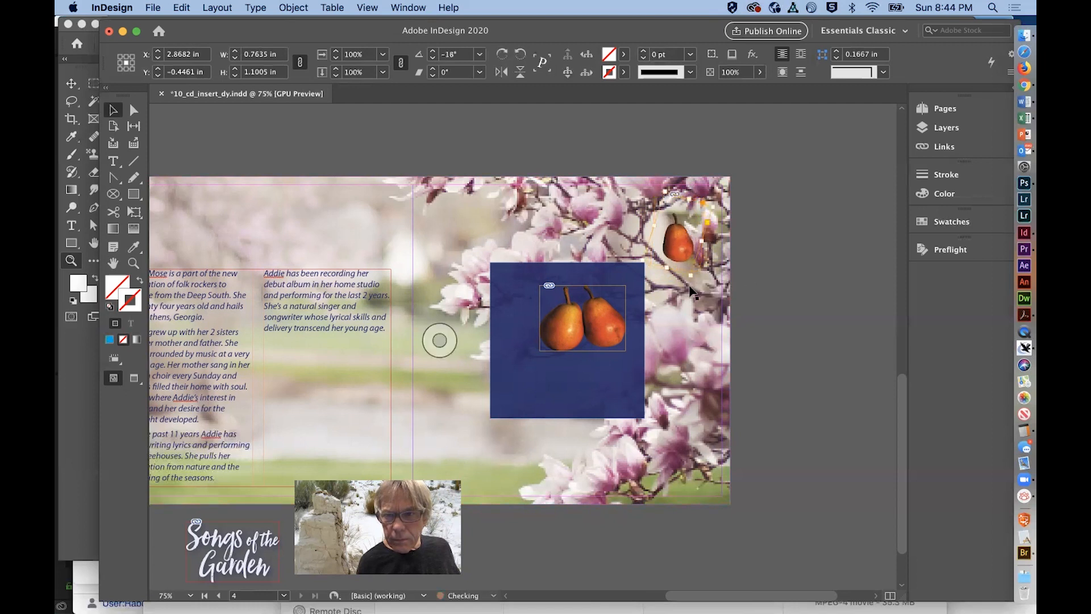
left_click_drag(691, 278, 668, 279)
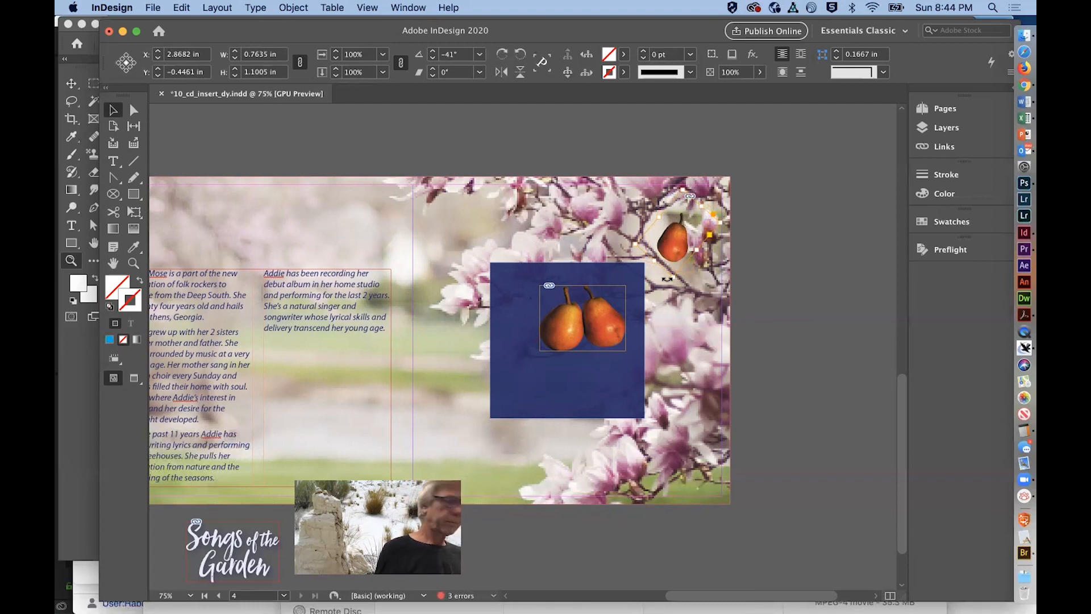
left_click_drag(670, 279, 718, 276)
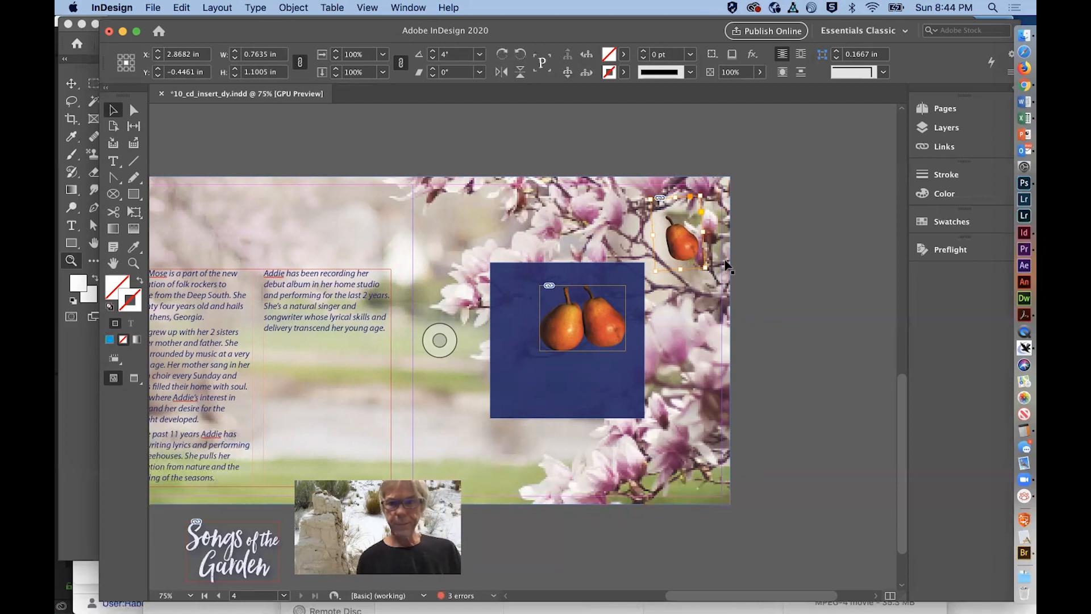
- Place a copy of the rotated pear in front of the two pears in the blue square and save the document
left_click(116, 113)
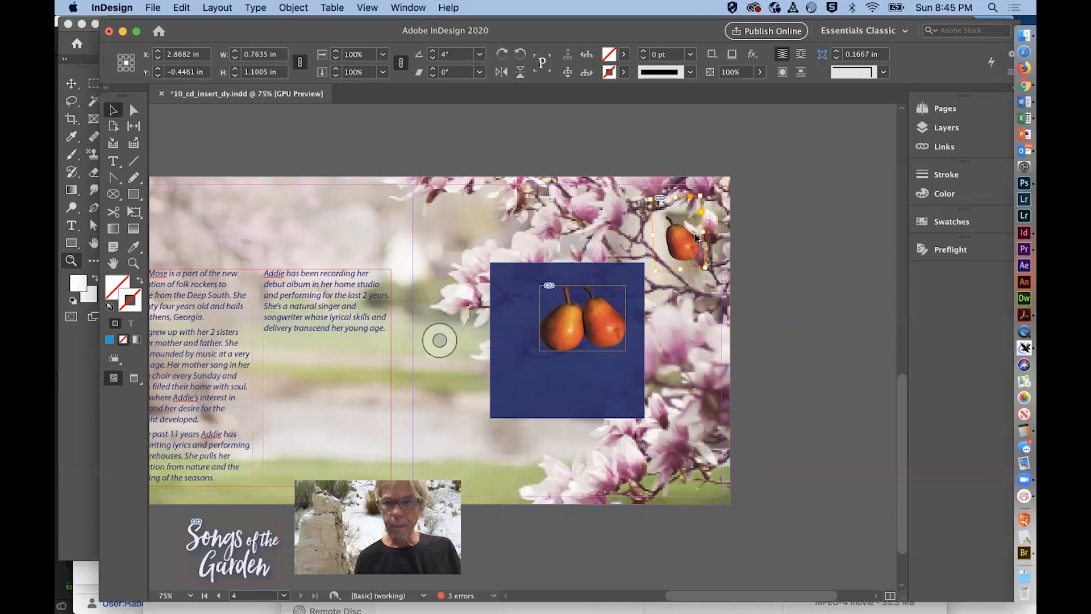
left_click_drag(685, 258, 577, 360)
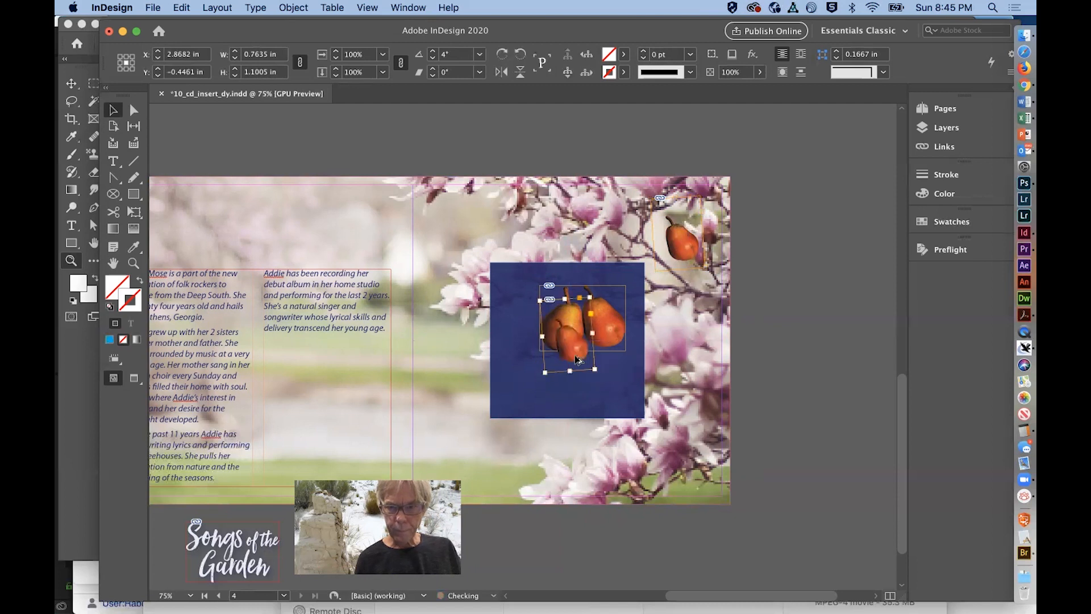
left_click_drag(575, 356, 586, 351)
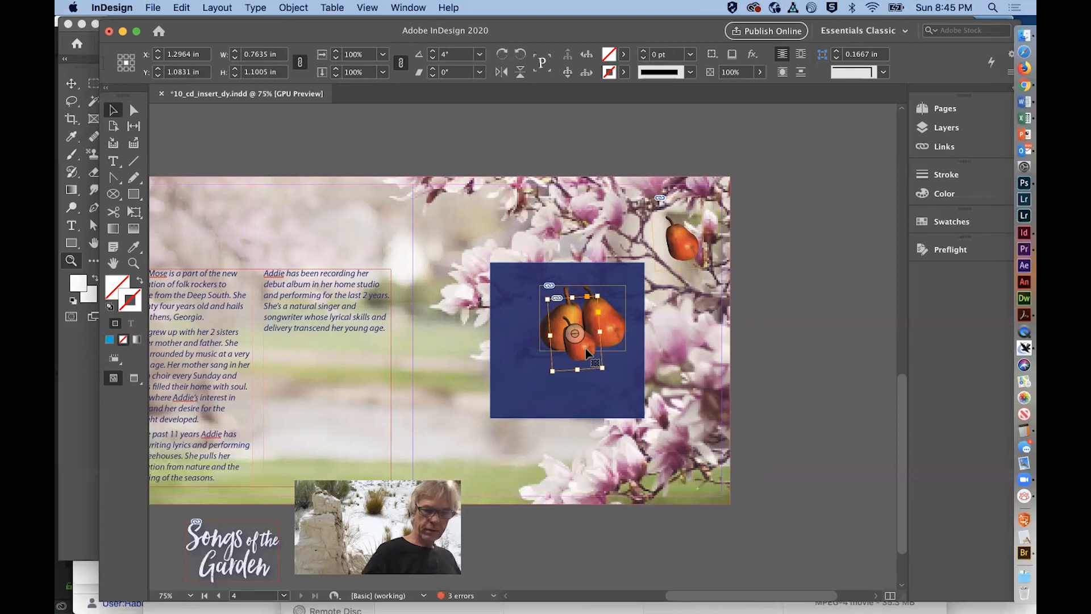
key("super+s")
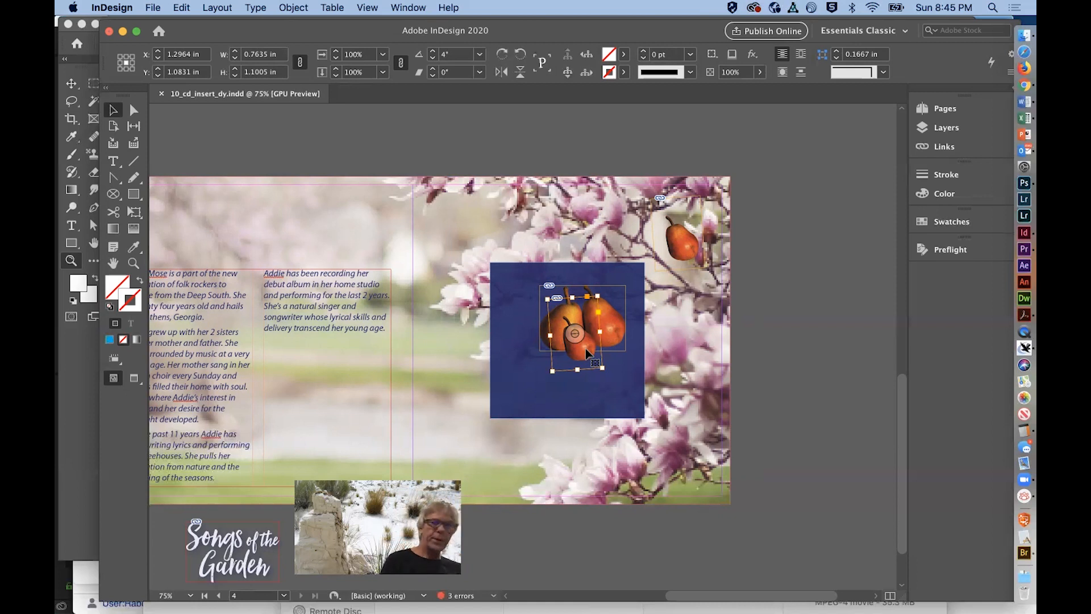
- On page 2, draw an empty rectangular graphics frame about 2.89 by 1.39 in, beside the red square and overlapping the text column
left_click(283, 595)
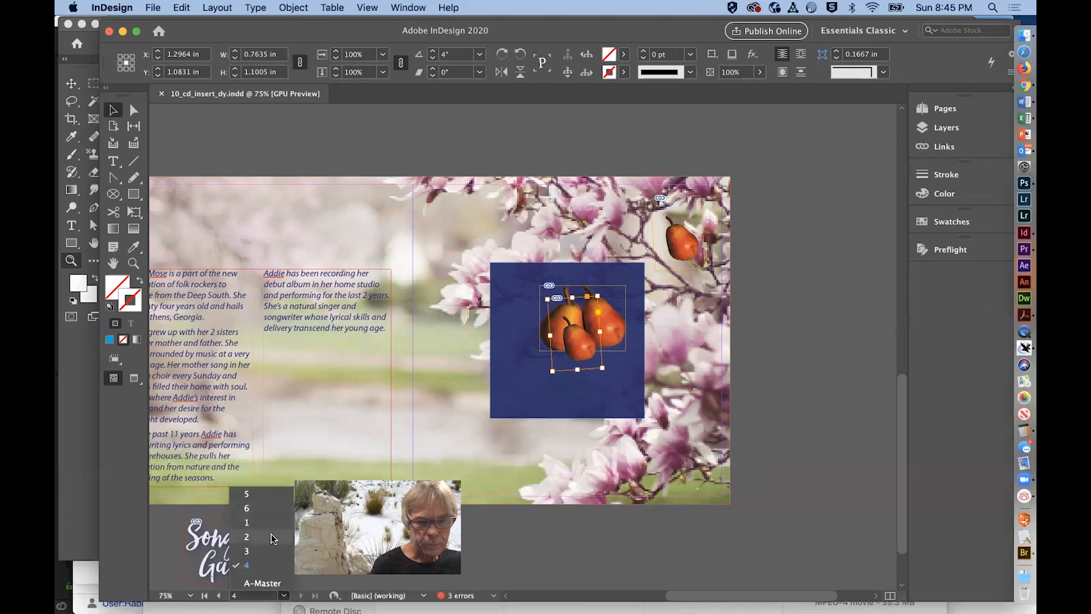
left_click(271, 535)
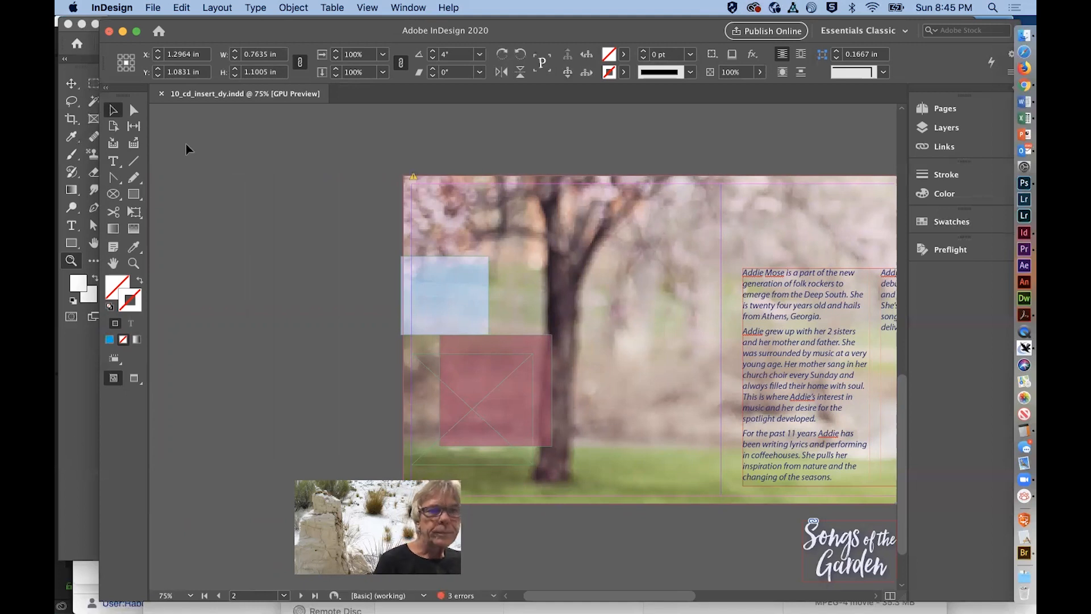
left_click(113, 195)
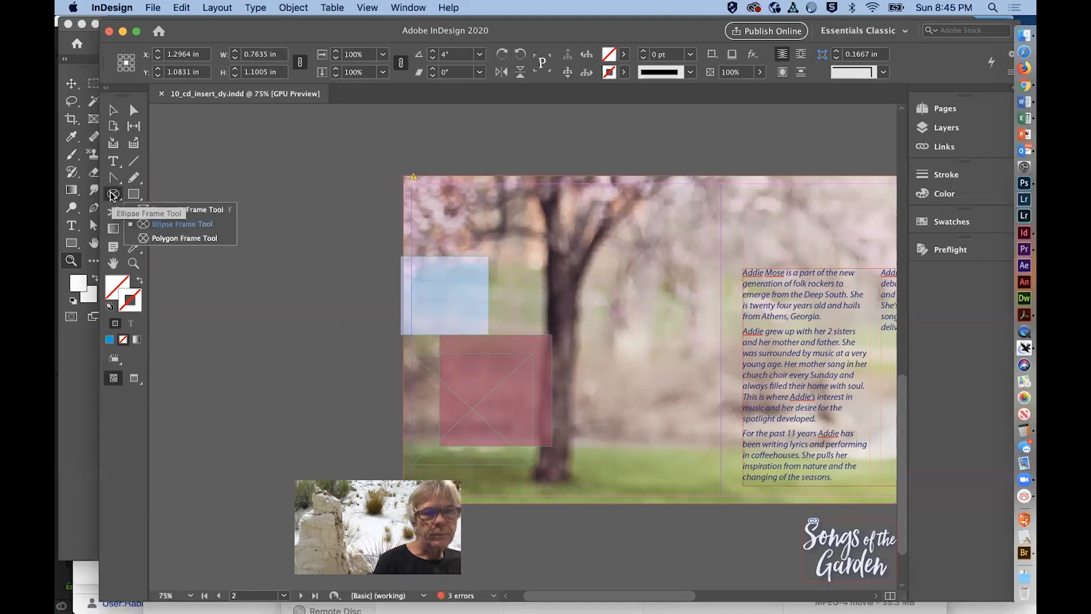
left_click(177, 211)
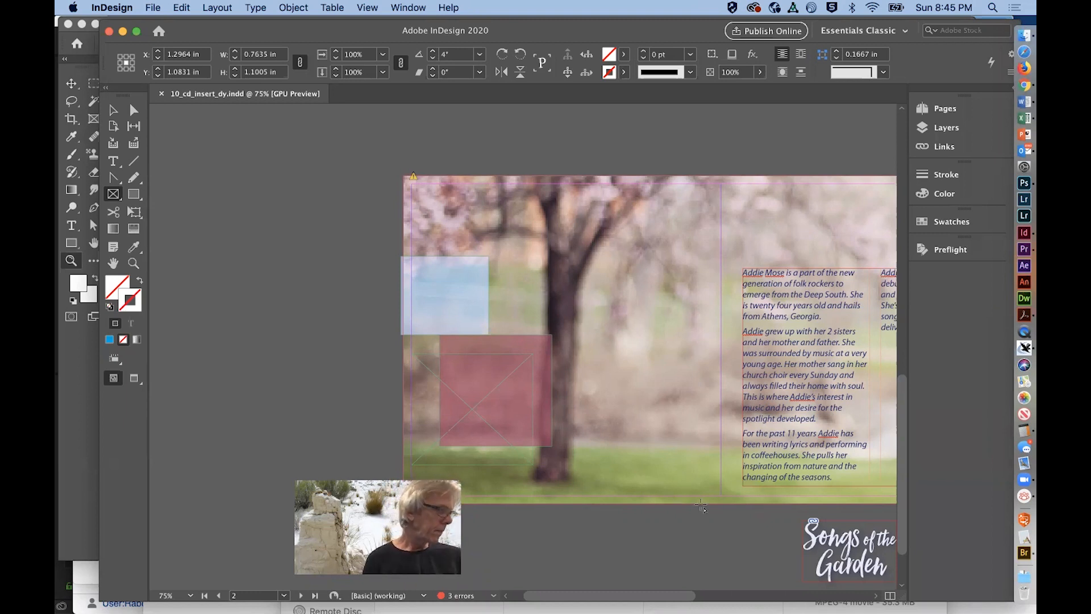
scroll(601, 426, "down", 1)
scroll(602, 427, "right", 1)
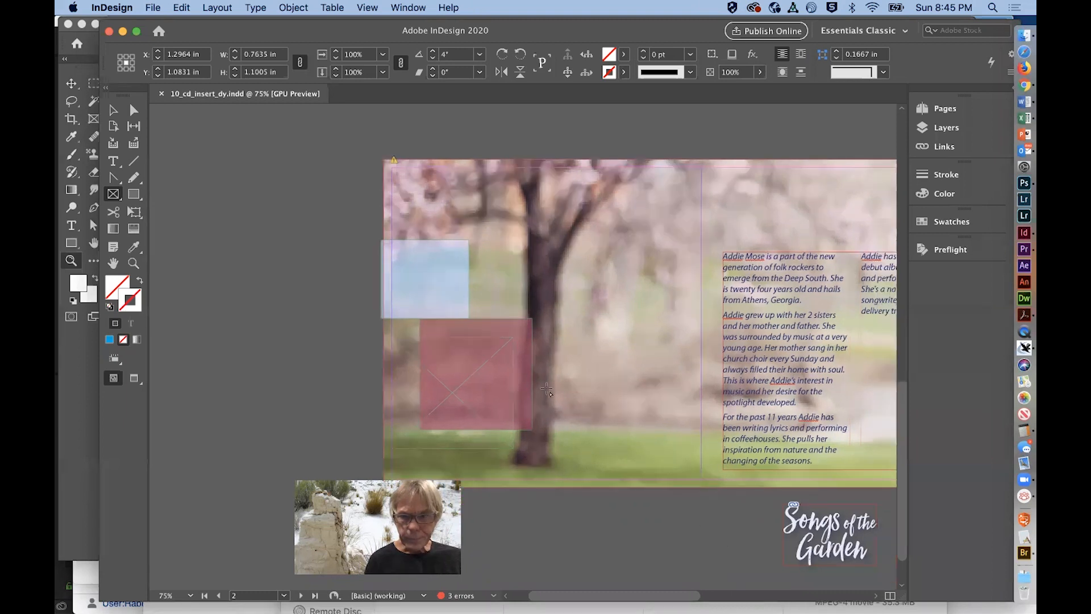
left_click_drag(546, 390, 715, 469)
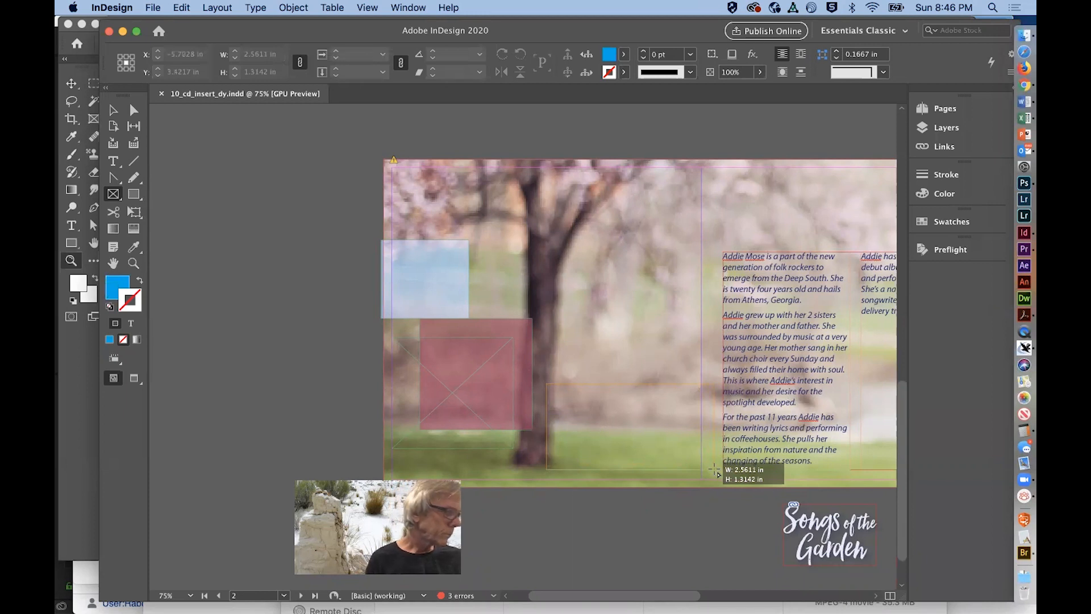
left_click_drag(715, 469, 735, 475)
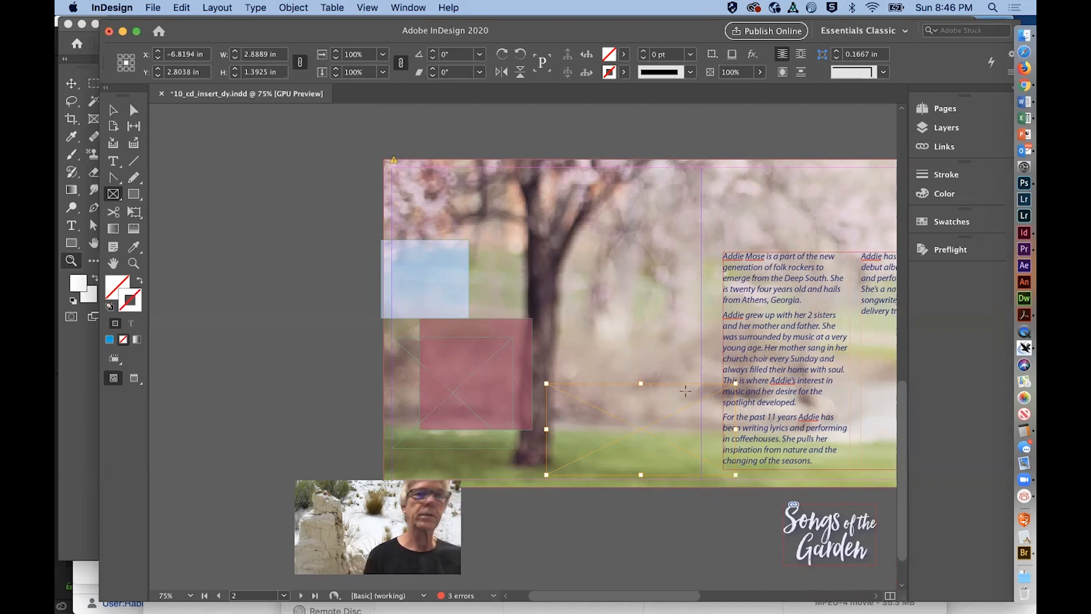
- Set the empty frame's fitting options to Fit Content Proportionally, aligned from the top center
left_click(294, 8)
mouse_move(343, 264)
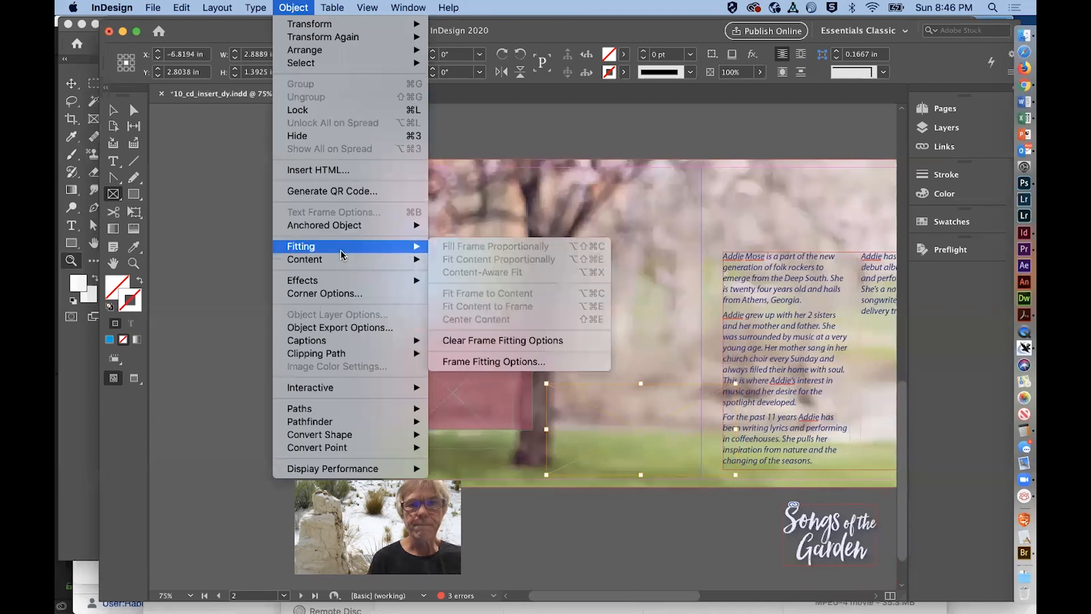
left_click(511, 362)
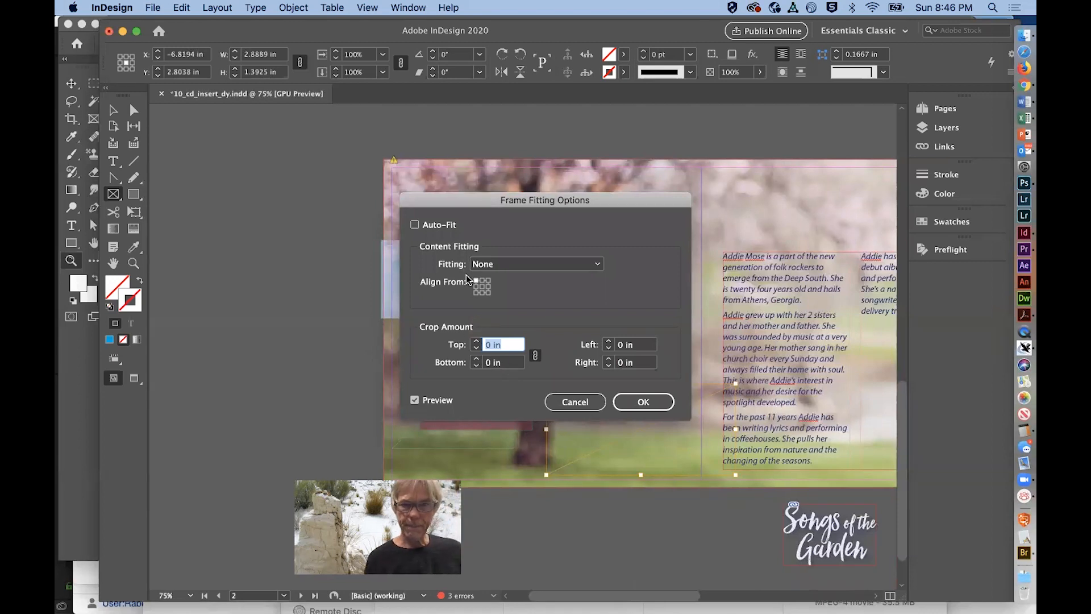
left_click(577, 267)
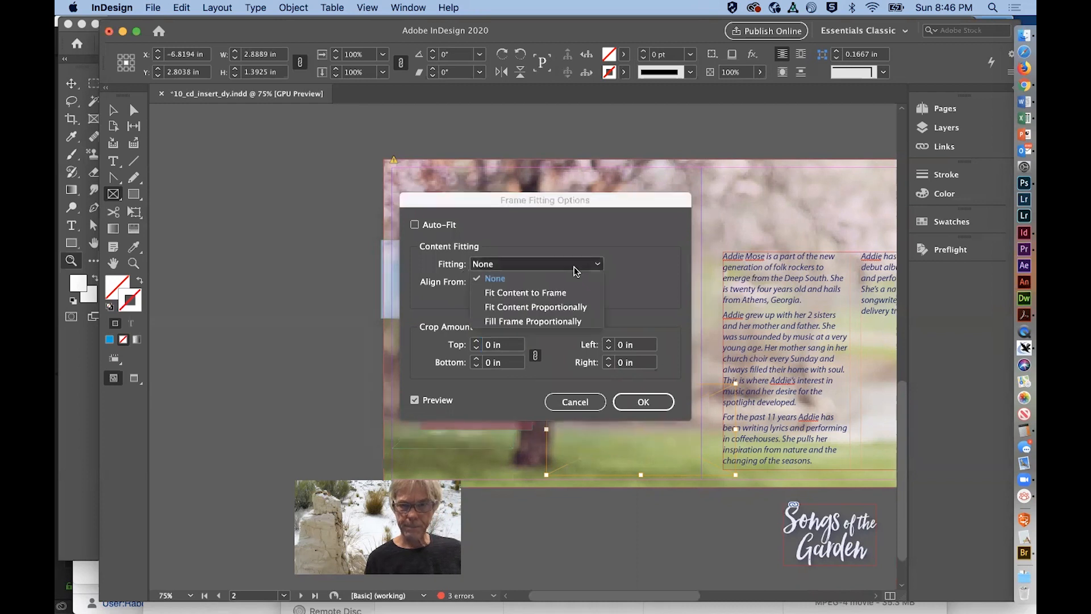
left_click(574, 307)
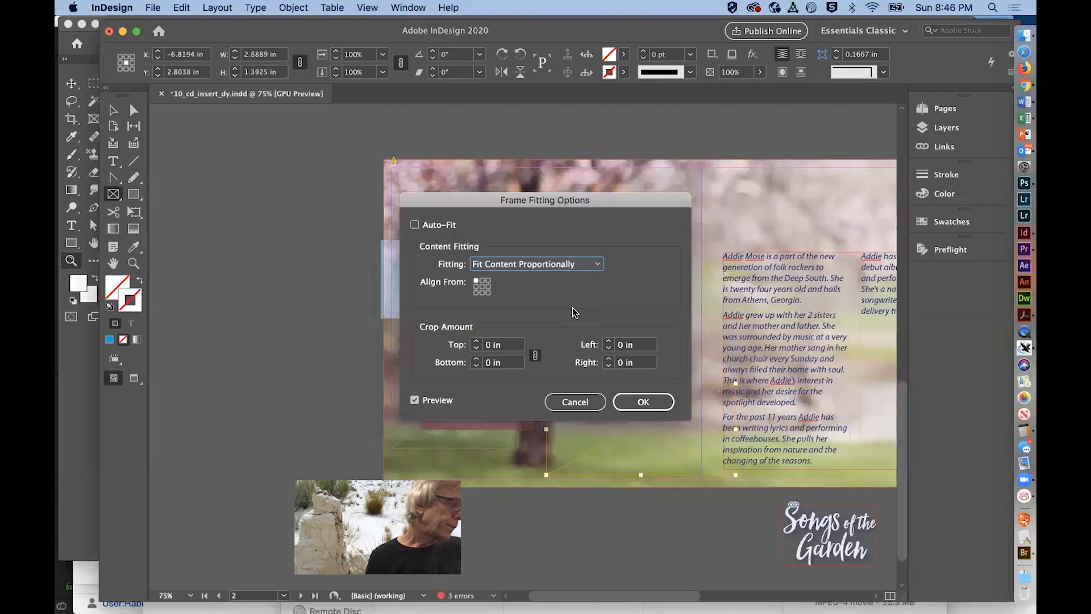
left_click(483, 285)
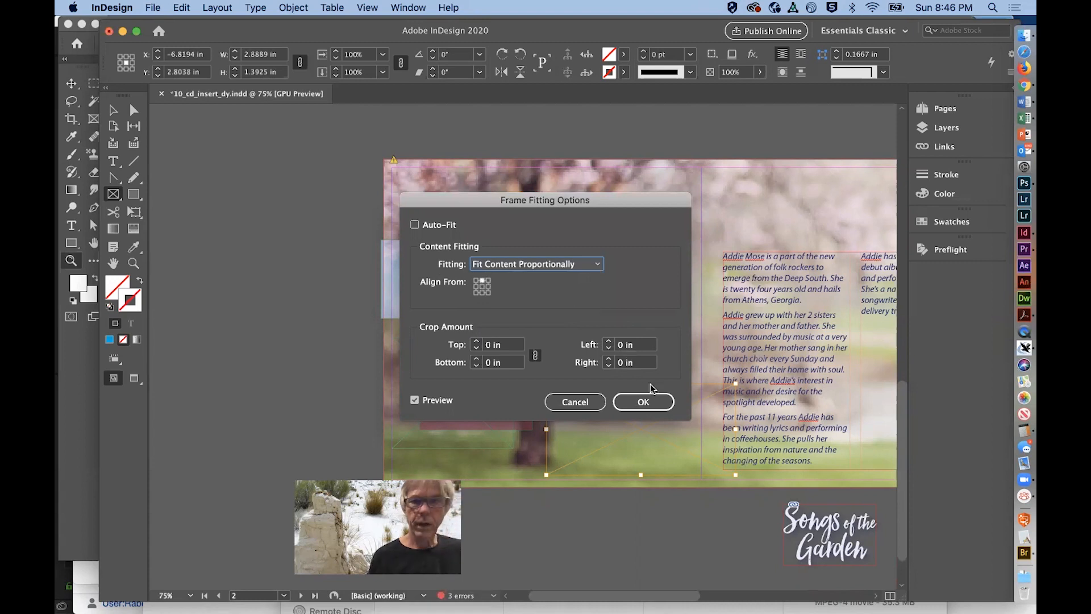
left_click(644, 402)
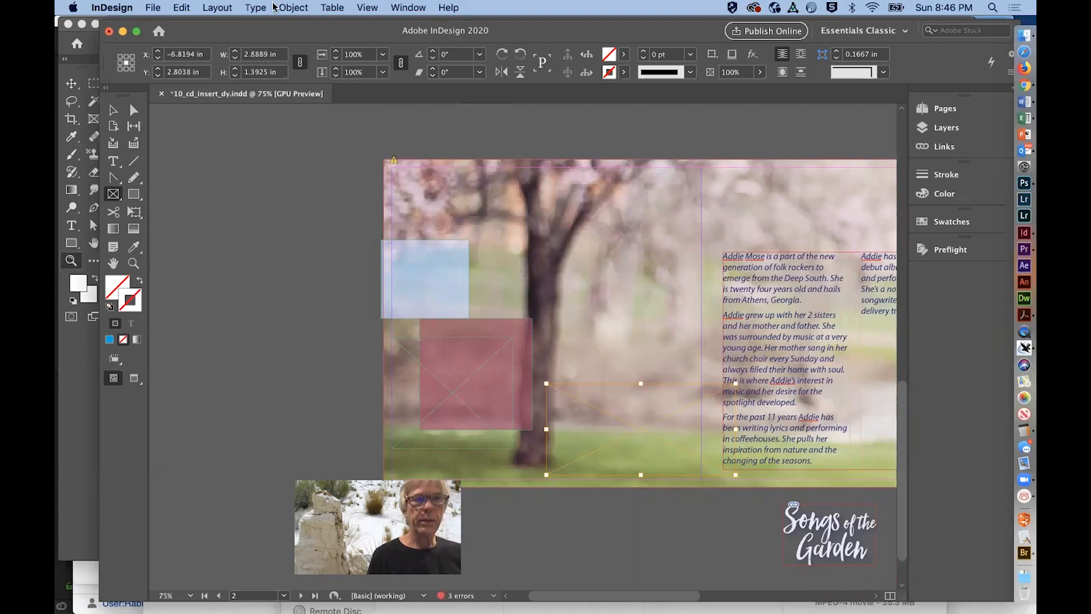
- Place Tulips.psd from the Lesson10 folder into the selected empty frame and deselect it
left_click(153, 6)
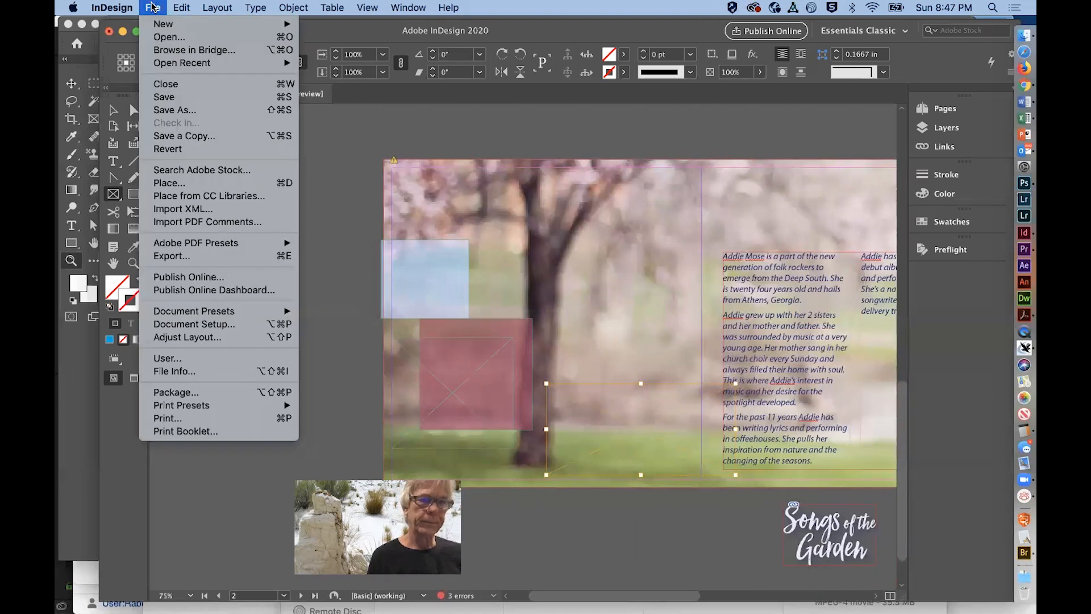
left_click(175, 183)
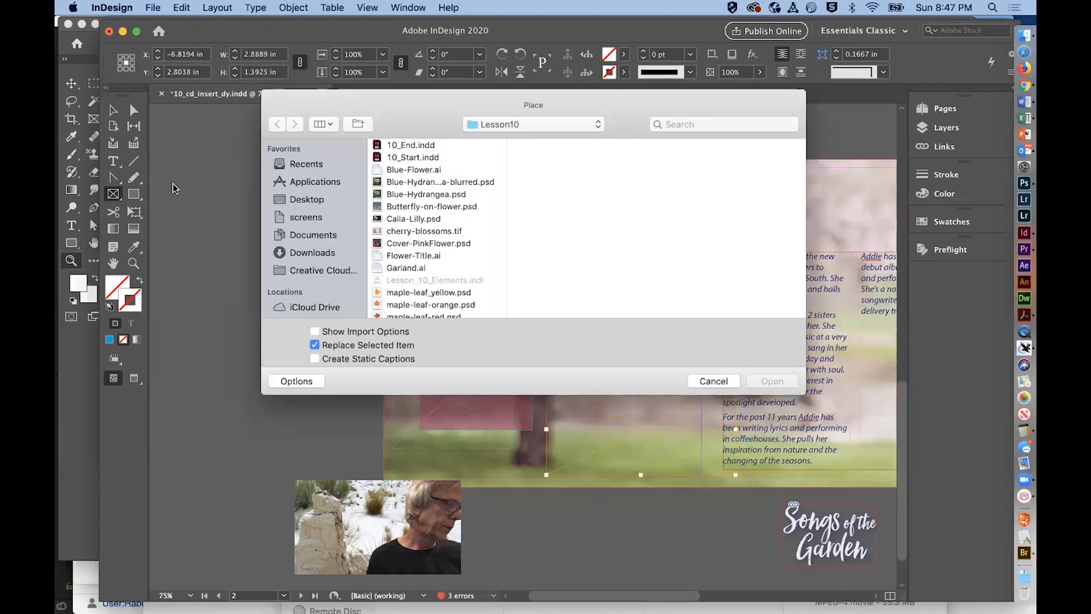
scroll(349, 249, "down", 1)
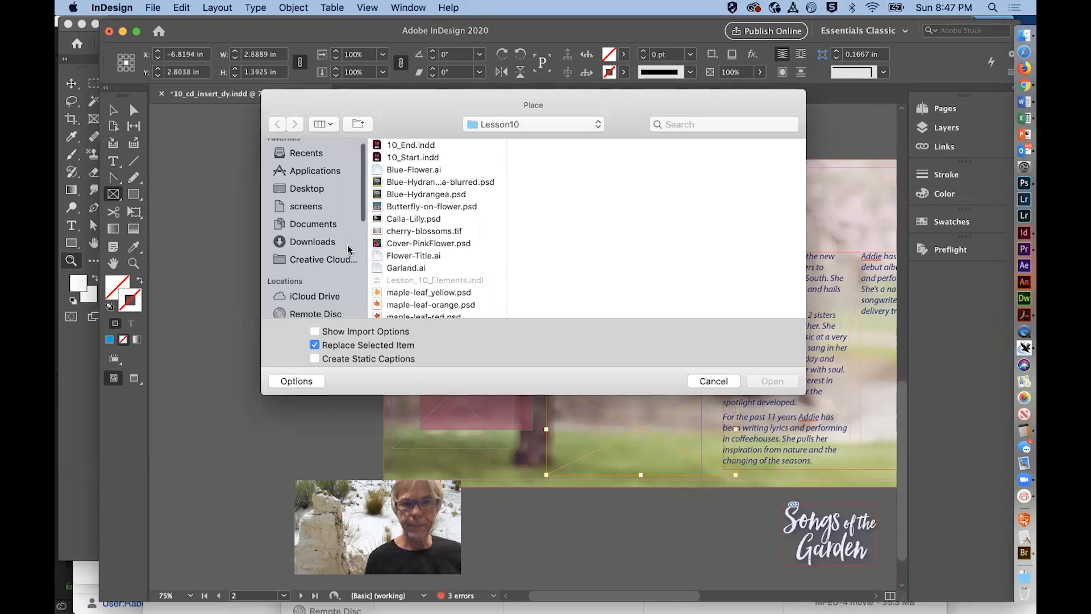
scroll(394, 255, "down", 4)
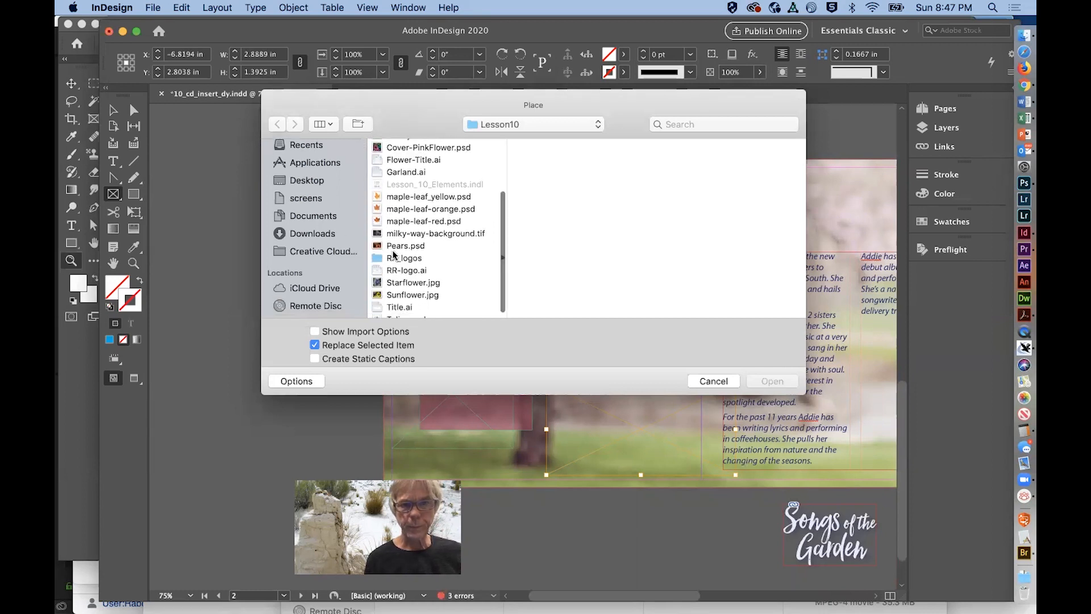
scroll(392, 254, "down", 1)
double_click(397, 312)
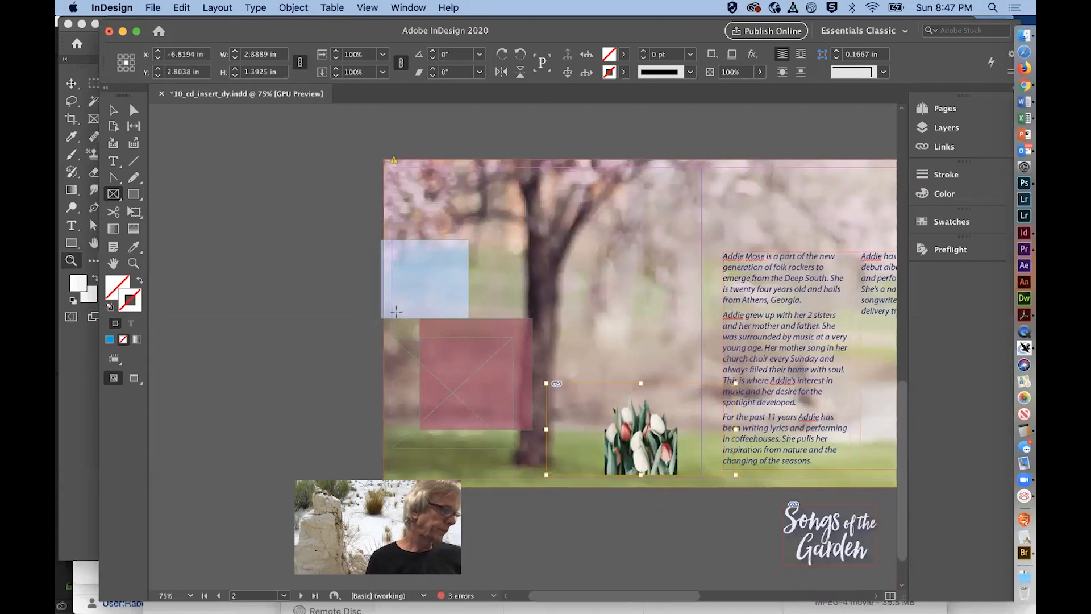
left_click(296, 262)
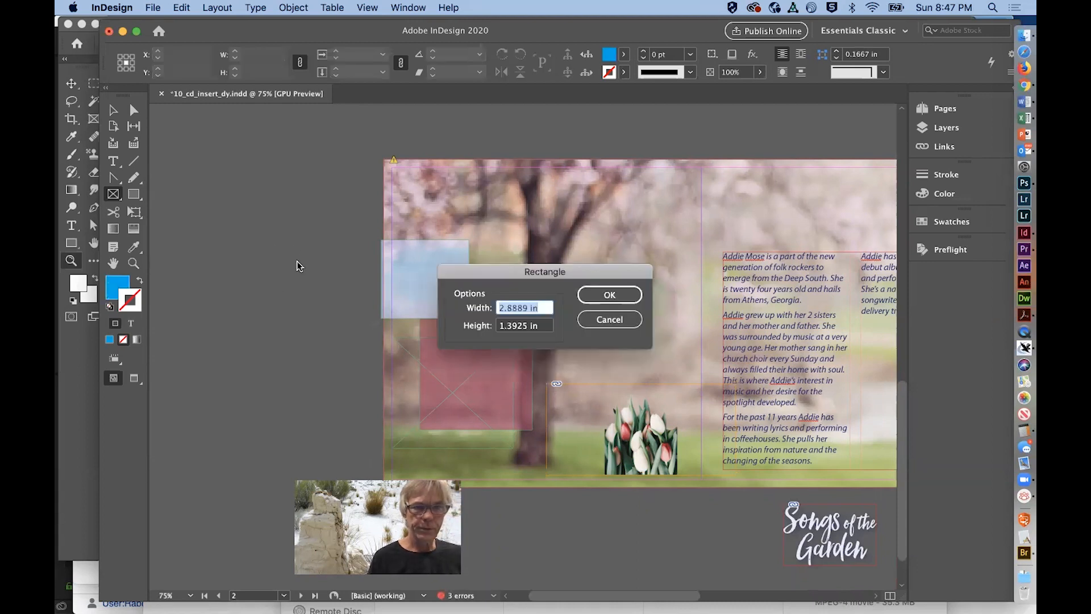
left_click(615, 320)
- Scale the tulip image inside its frame to 70% in width and height, using the top-center reference point
left_click(121, 114)
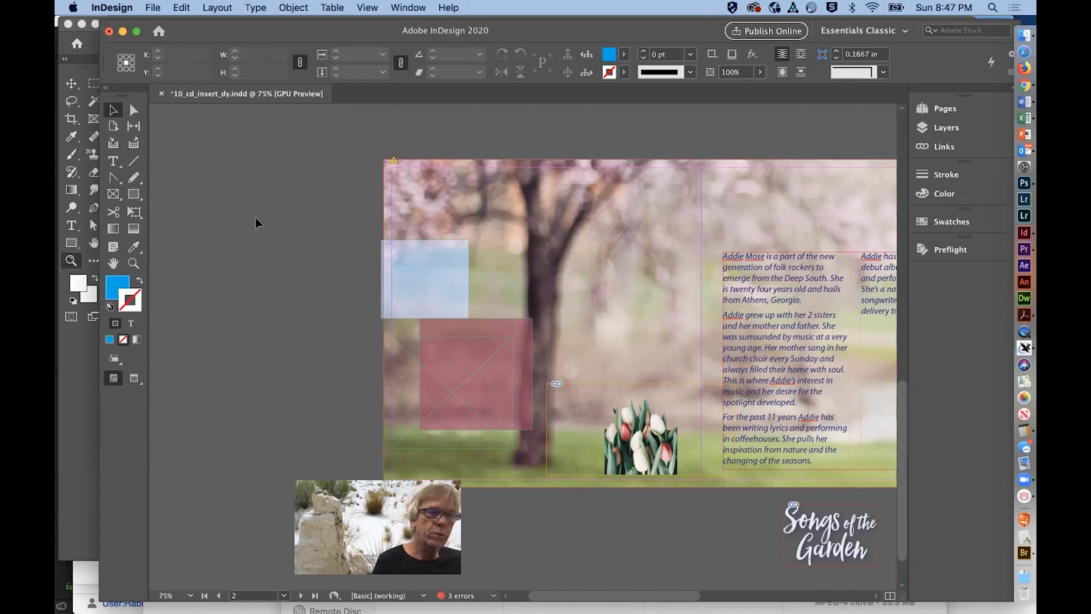
left_click(115, 112)
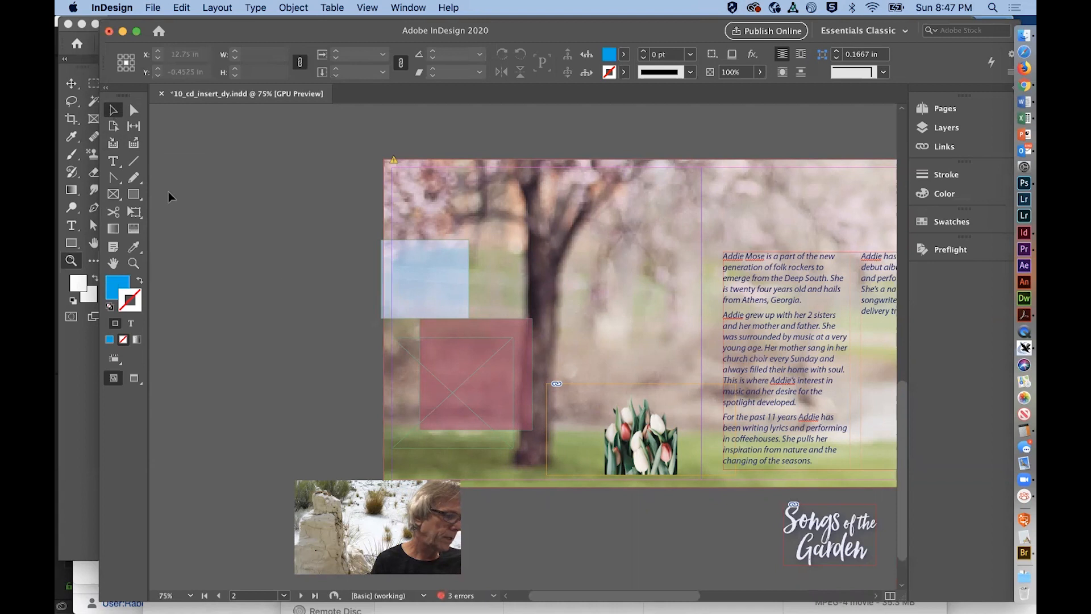
left_click(641, 431)
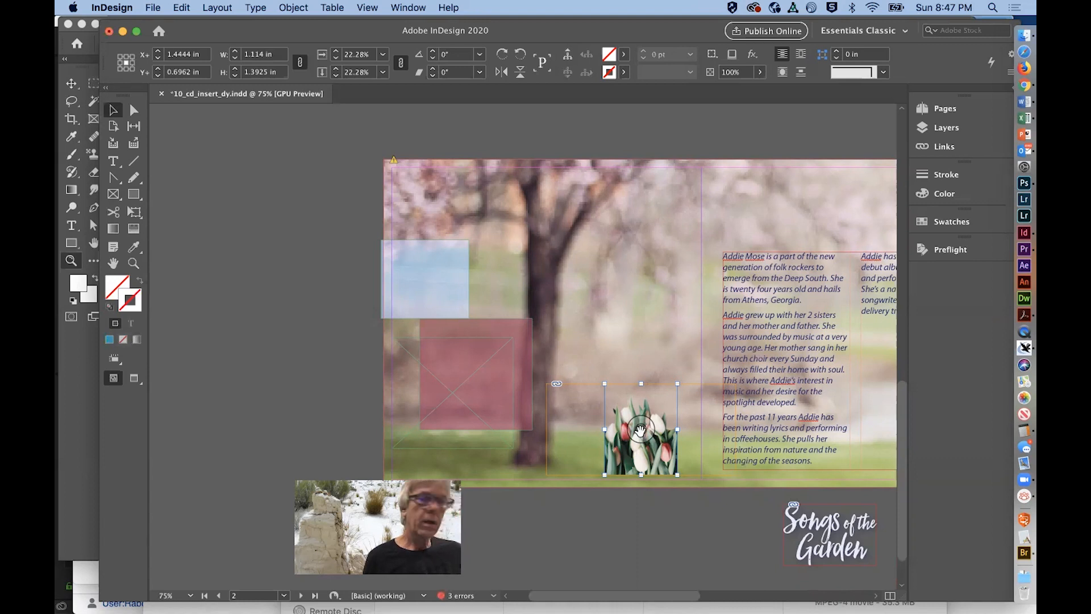
left_click(125, 56)
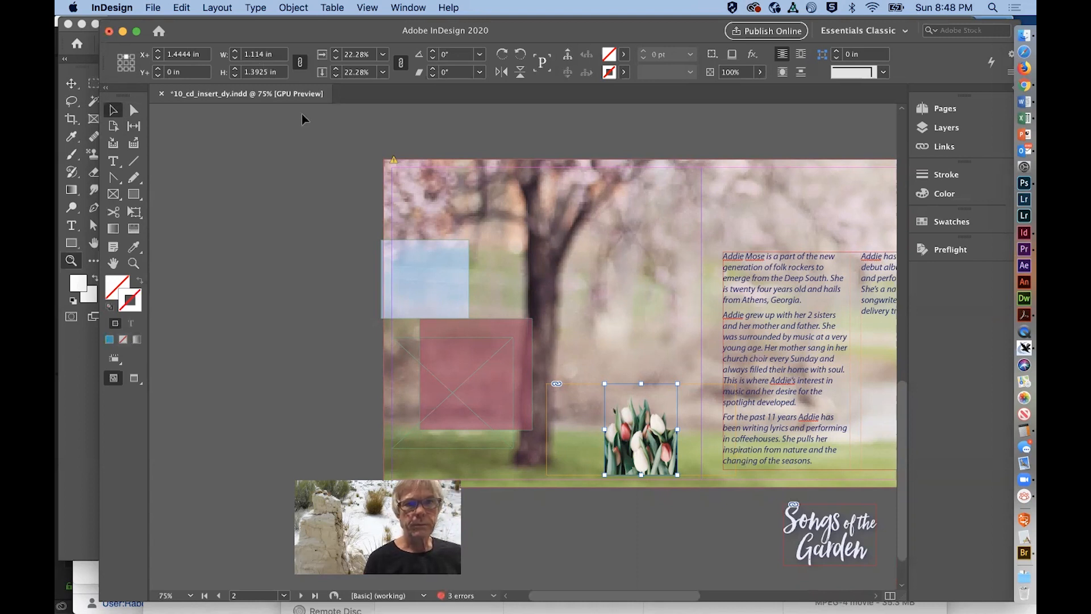
left_click_drag(371, 58, 317, 60)
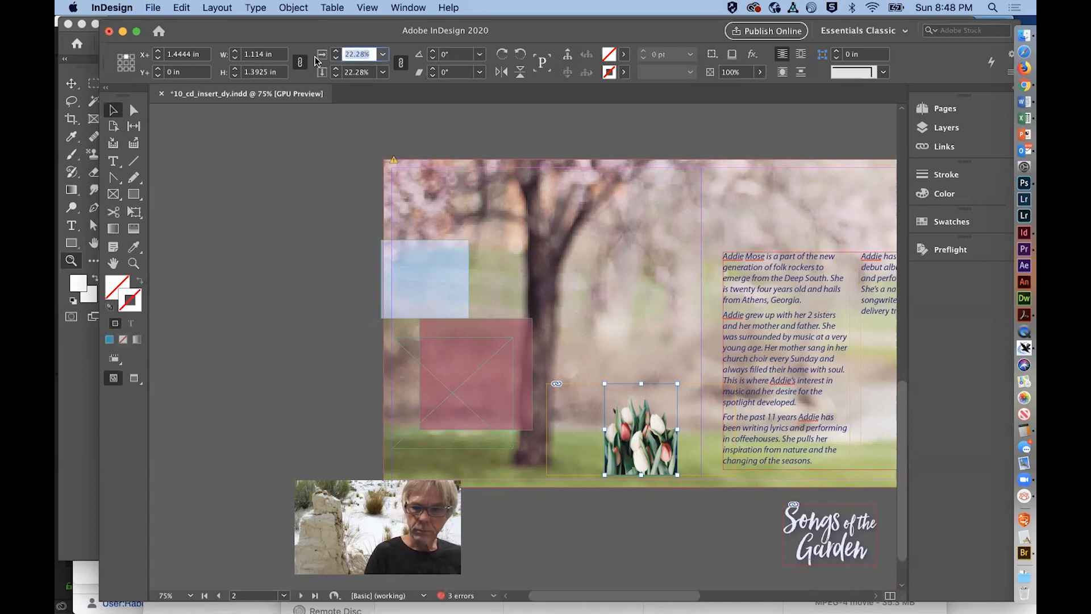
type("70")
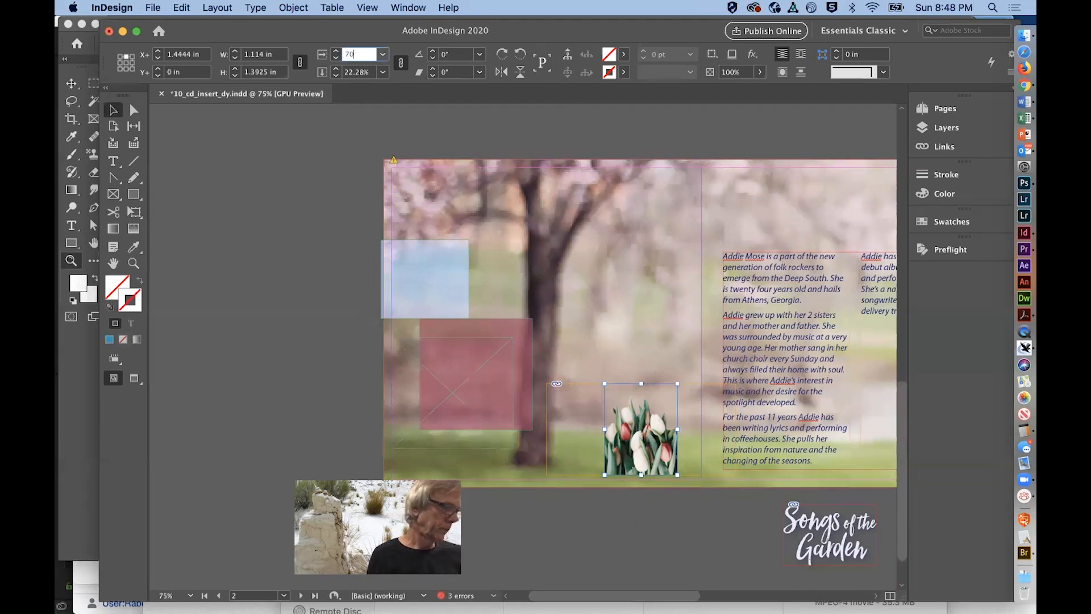
key("Return")
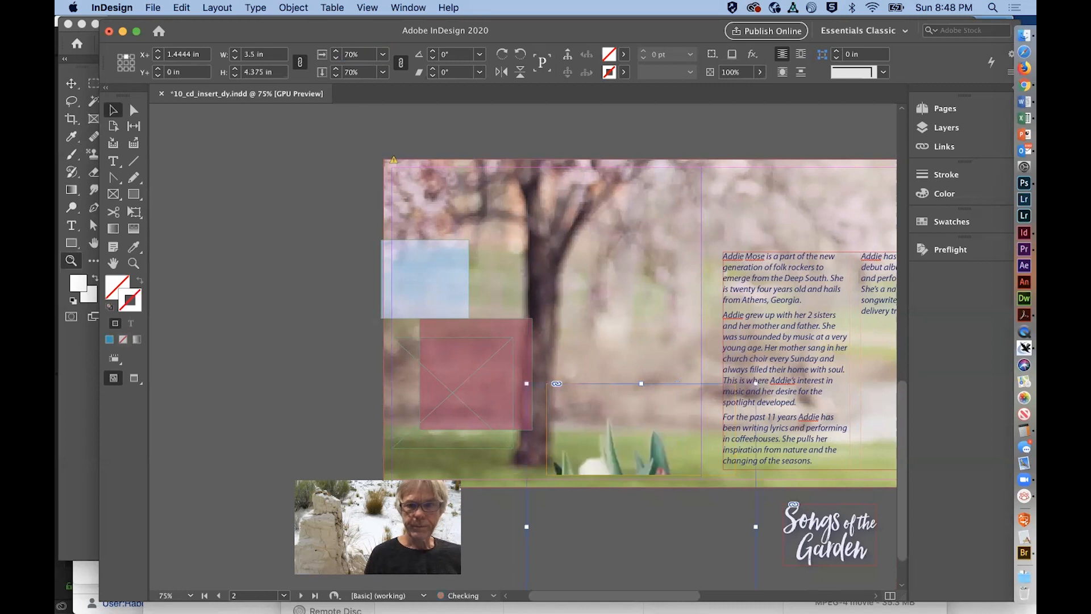
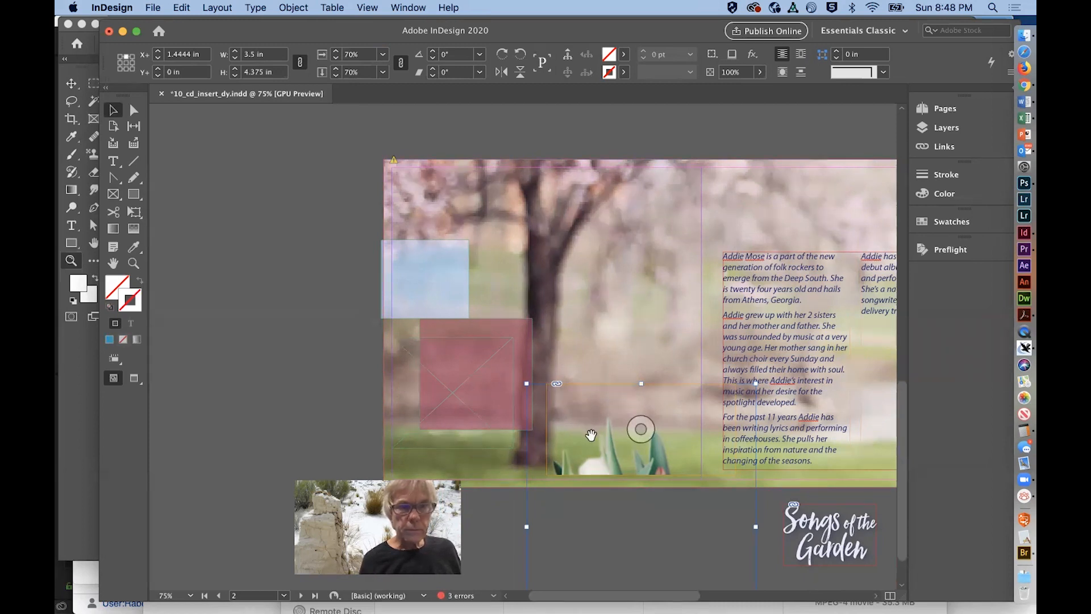
- Reposition the tulips higher on the page and enlarge their frame to about 3.11 by 1.92 in
left_click_drag(589, 438, 597, 392)
left_click_drag(624, 430, 625, 455)
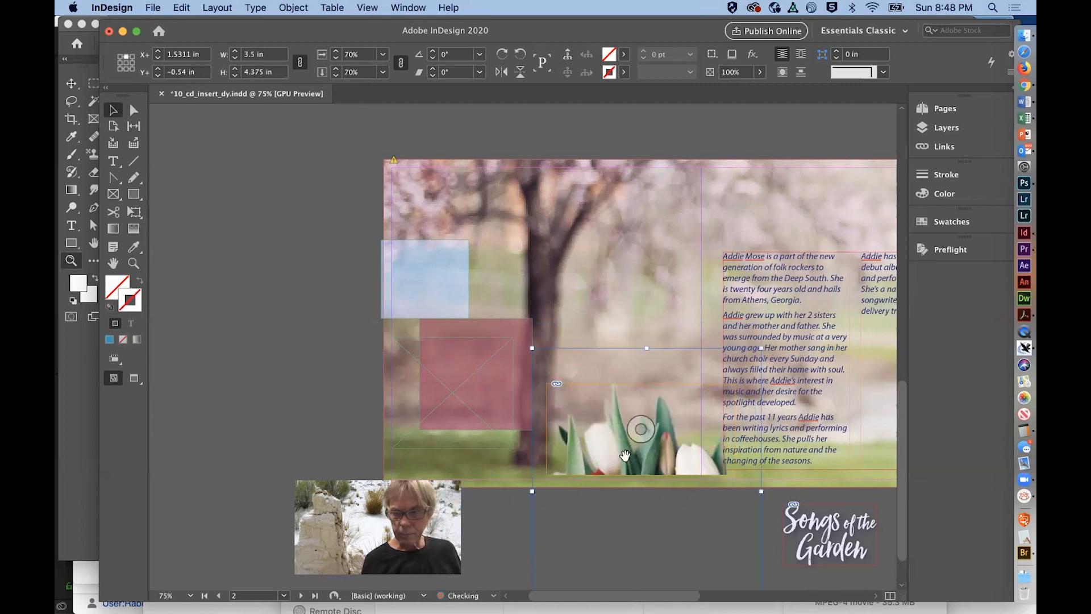
left_click(548, 385)
left_click_drag(547, 384, 532, 369)
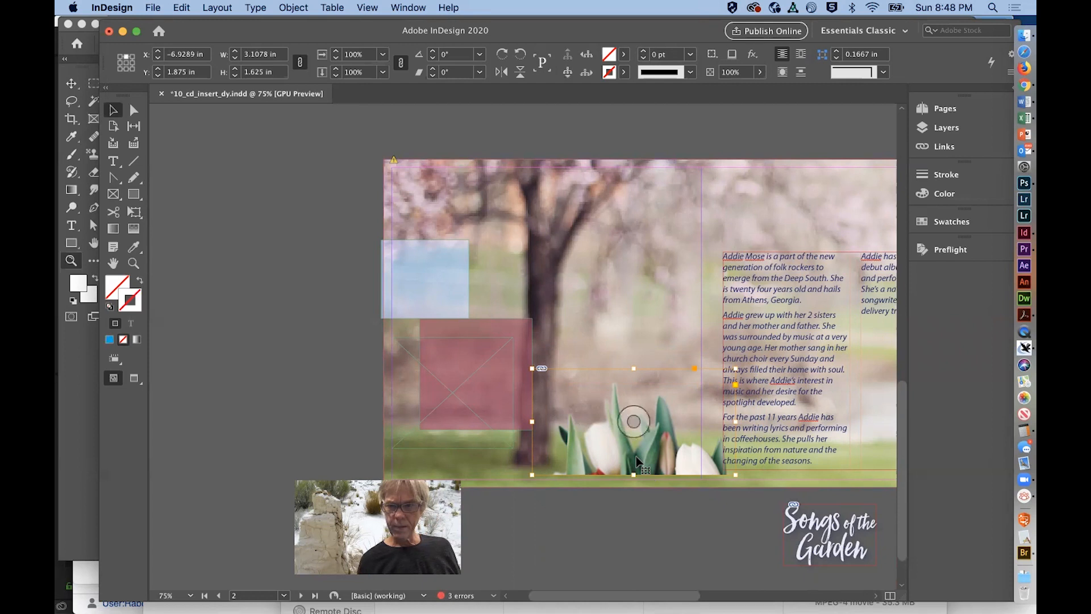
left_click_drag(636, 456, 636, 436)
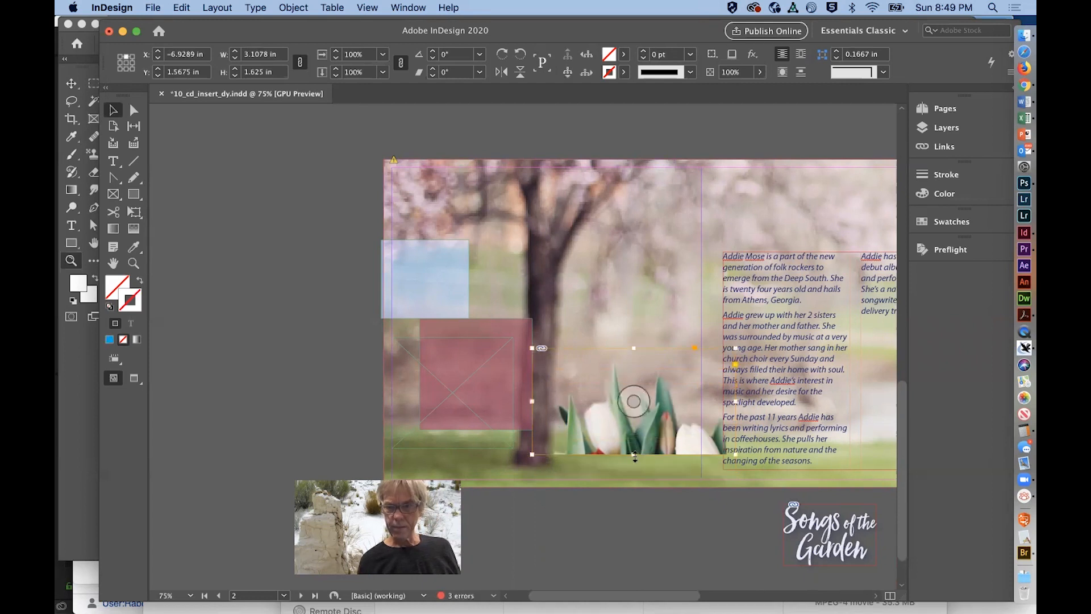
left_click_drag(636, 454, 636, 473)
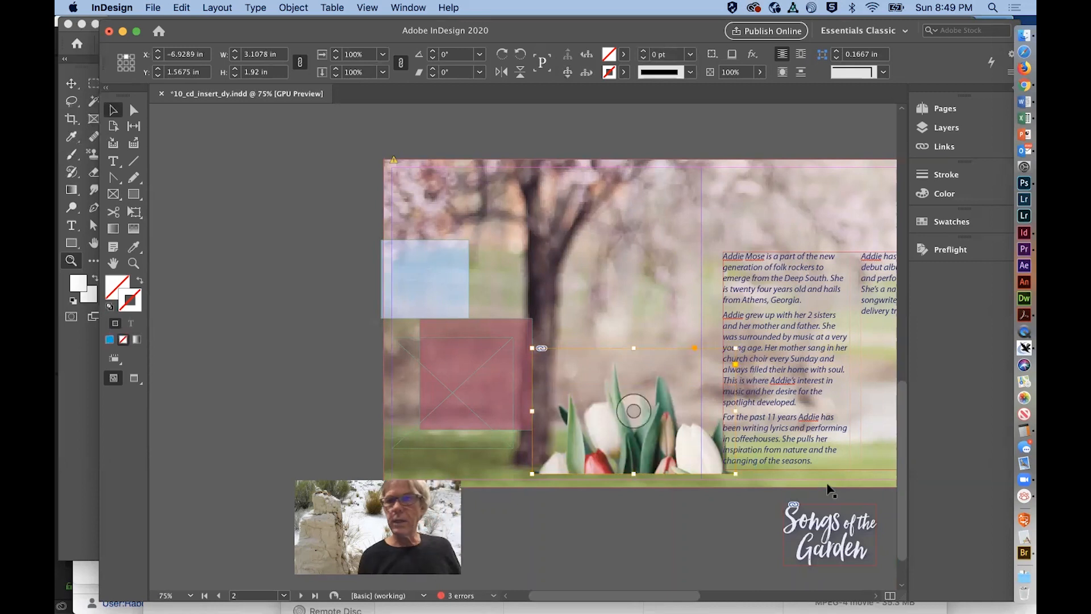
- Locate the linked Cover-PinkFlower.psd image on page 1 and go to it with the image selected
left_click(930, 149)
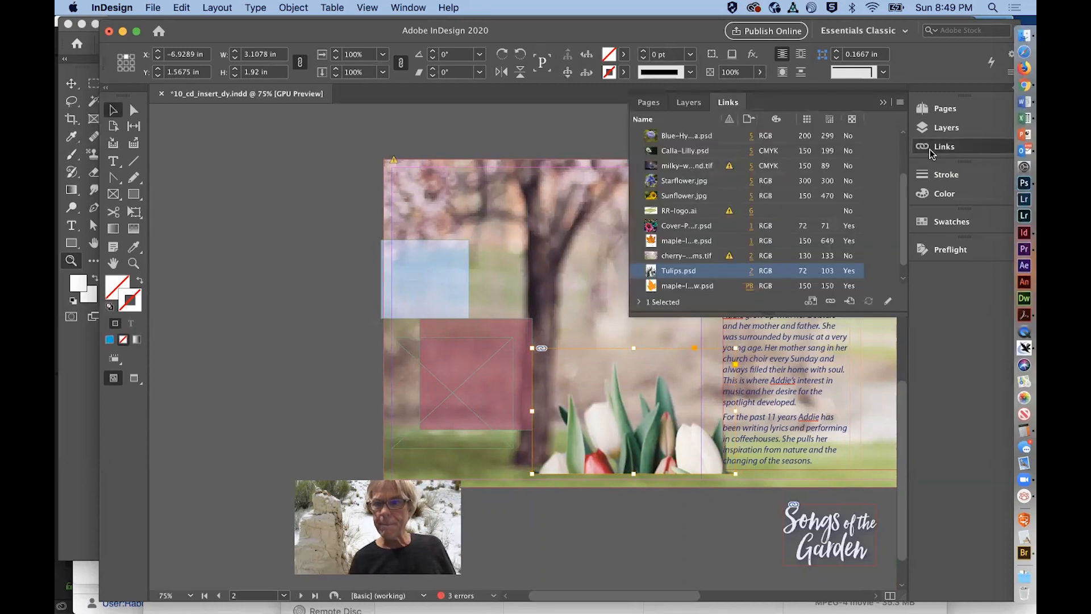
double_click(694, 226)
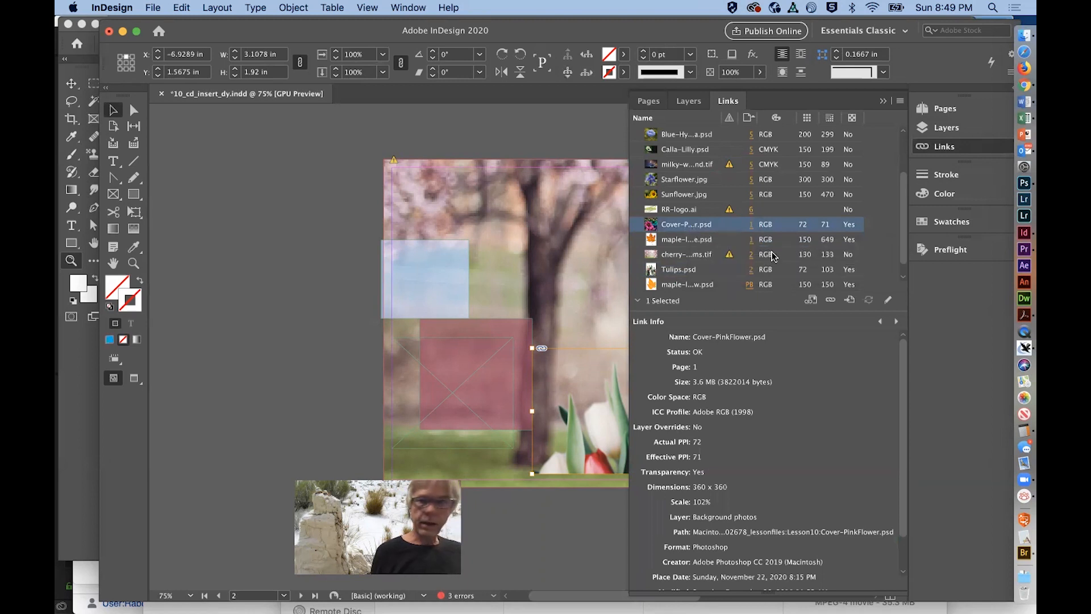
left_click(849, 300)
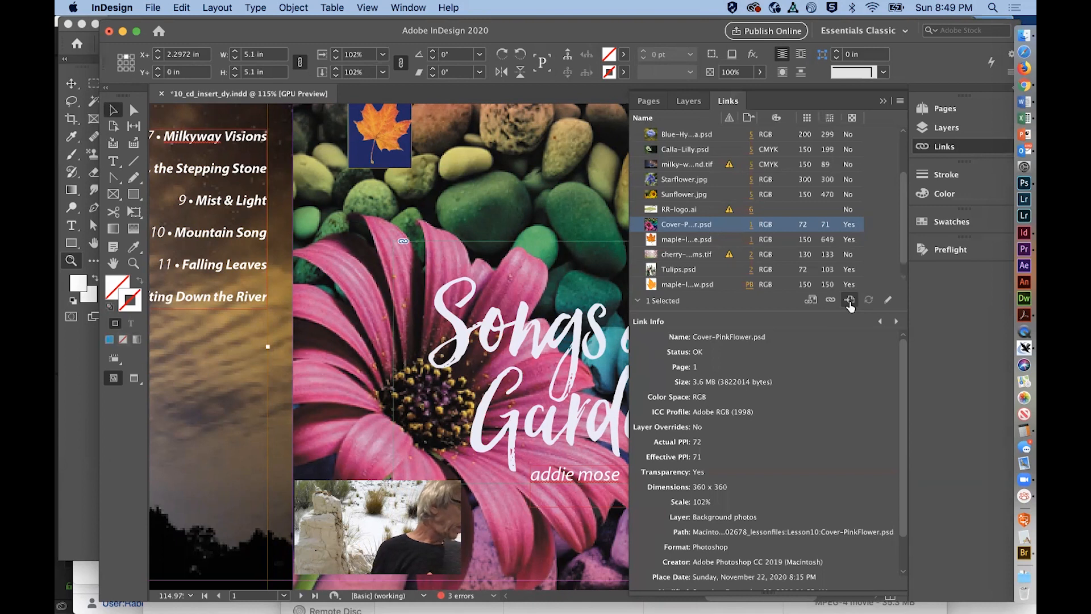
left_click(879, 103)
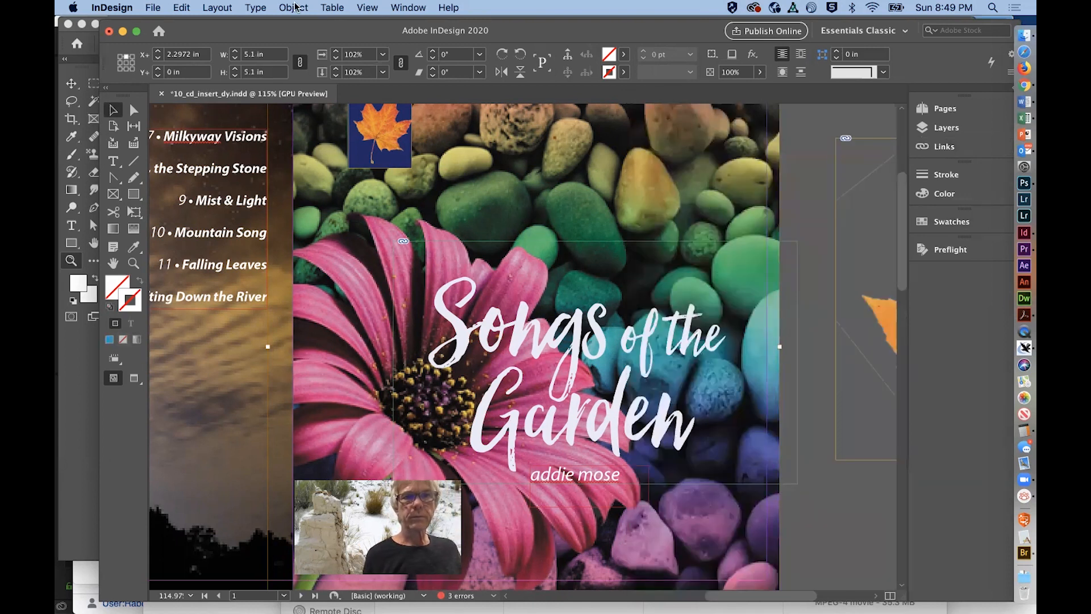
- In the cover image's object layer options, hide Cobblestones, preview Green texture, and show Blue Sky behind the pink flower instead
left_click(295, 7)
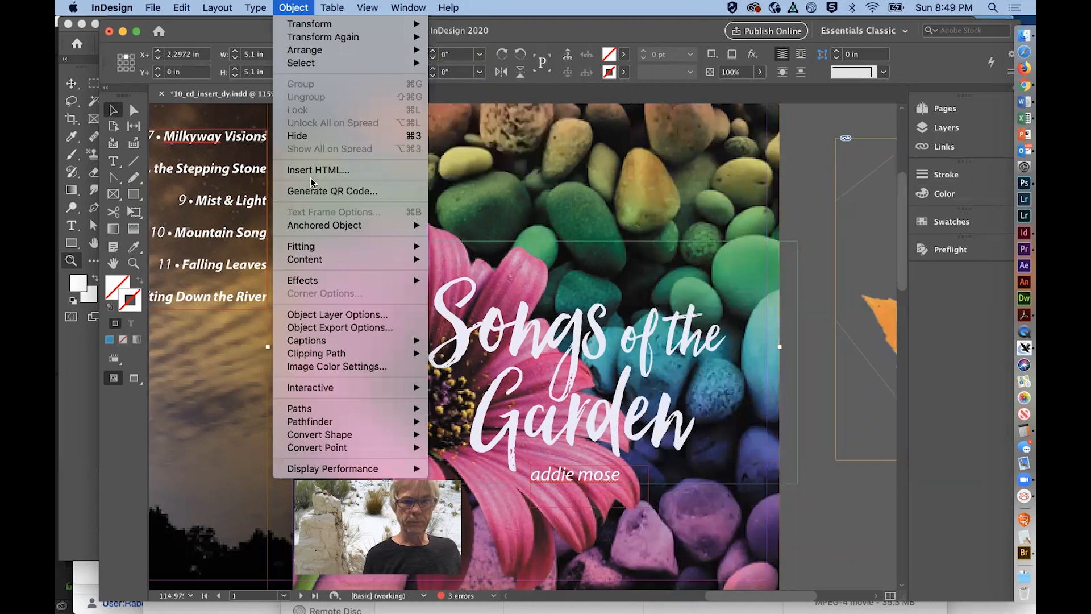
left_click(320, 311)
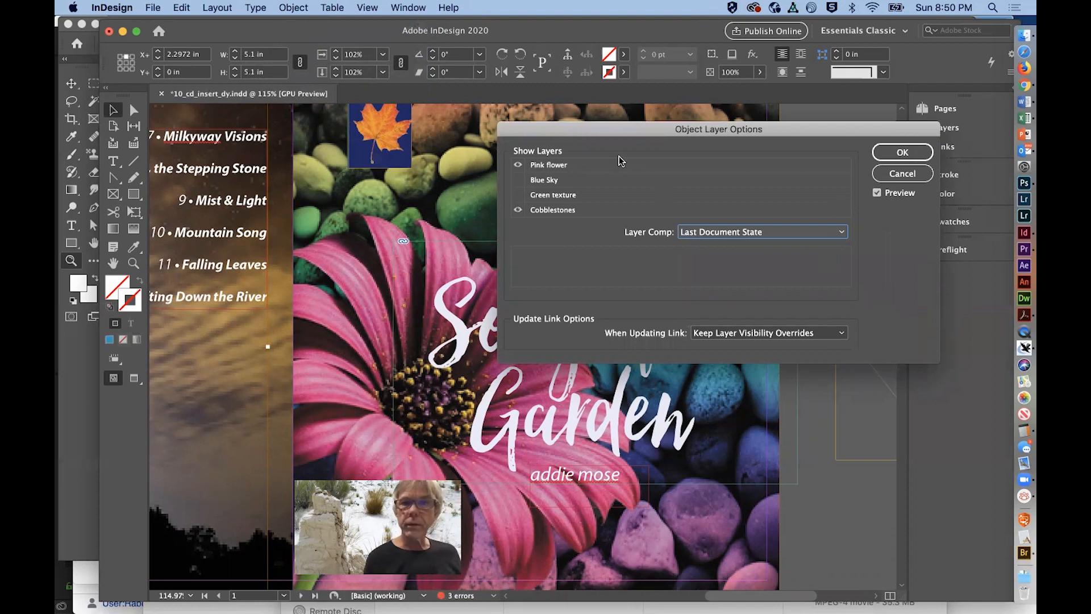
left_click(518, 210)
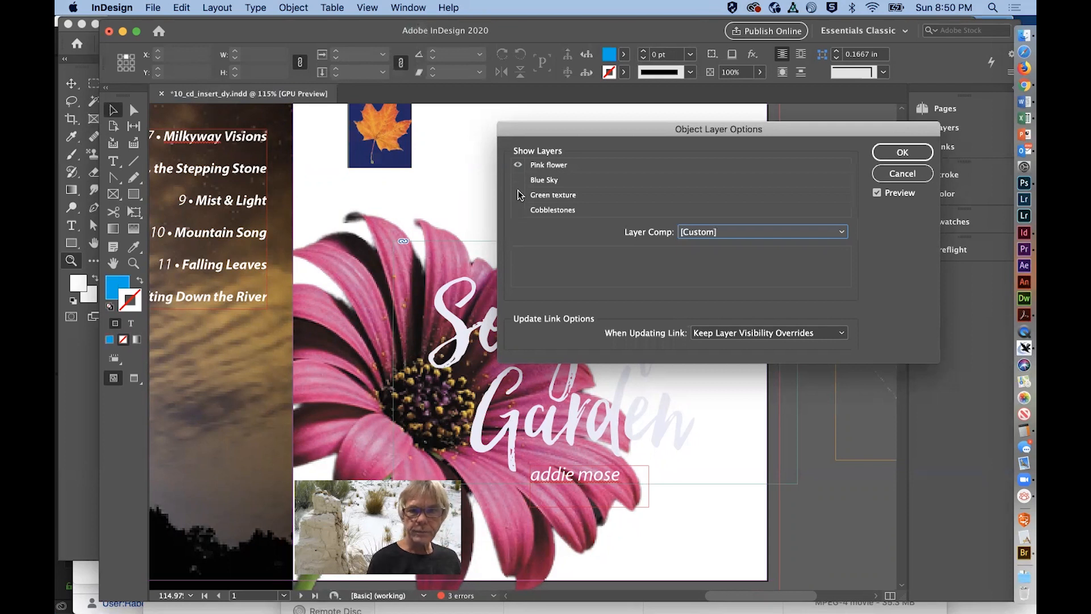
left_click(517, 192)
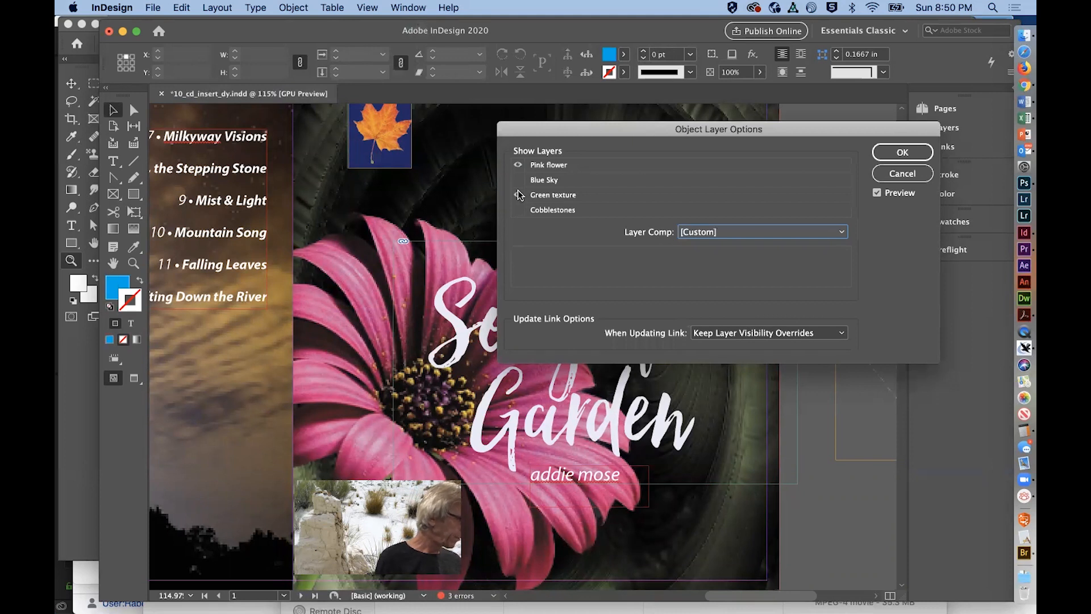
left_click(517, 193)
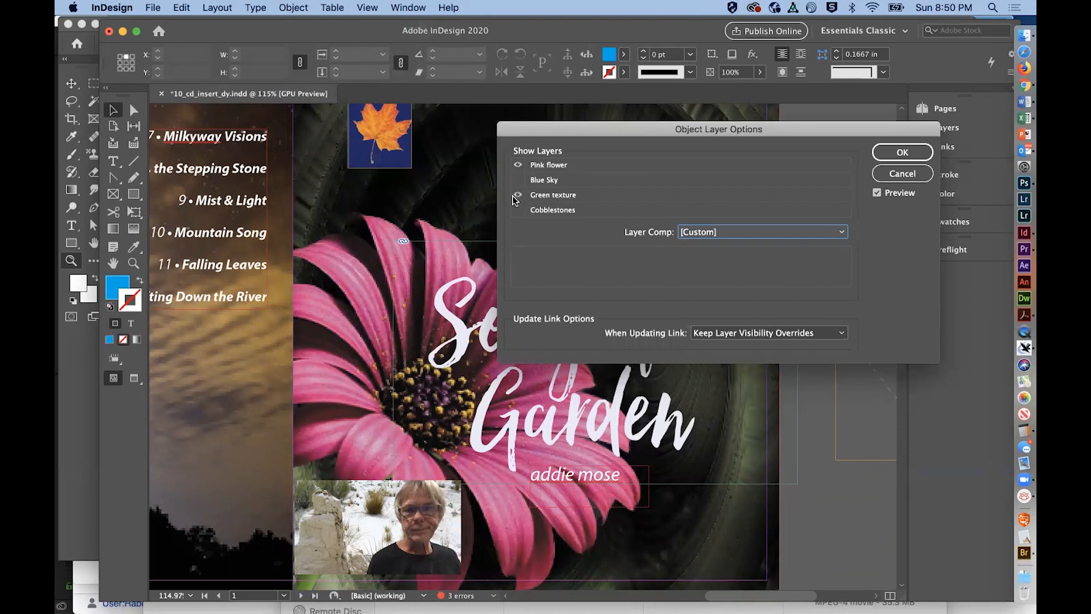
left_click(517, 181)
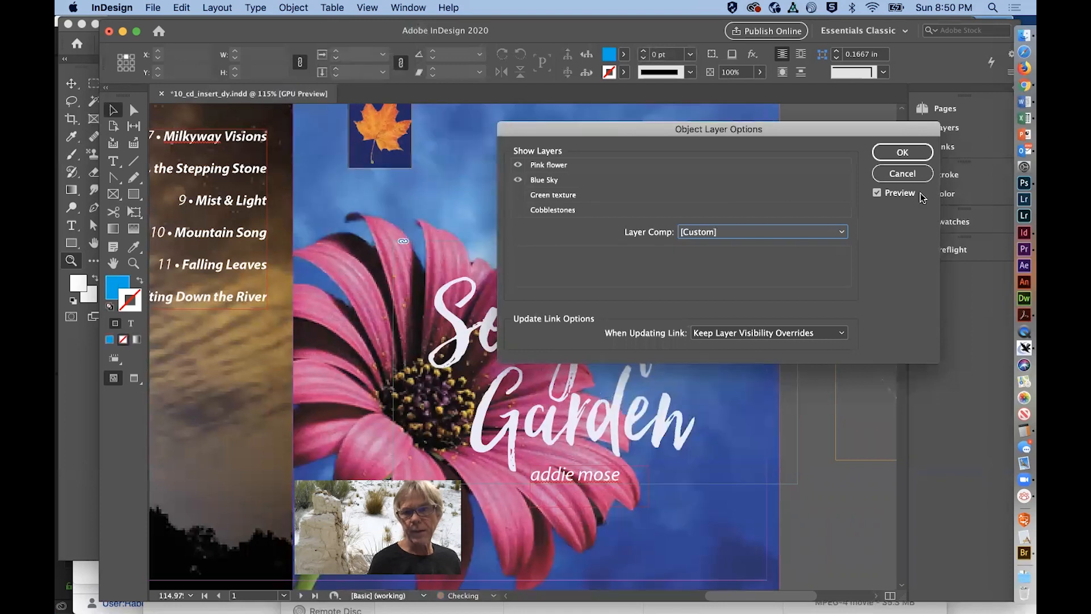
left_click(904, 152)
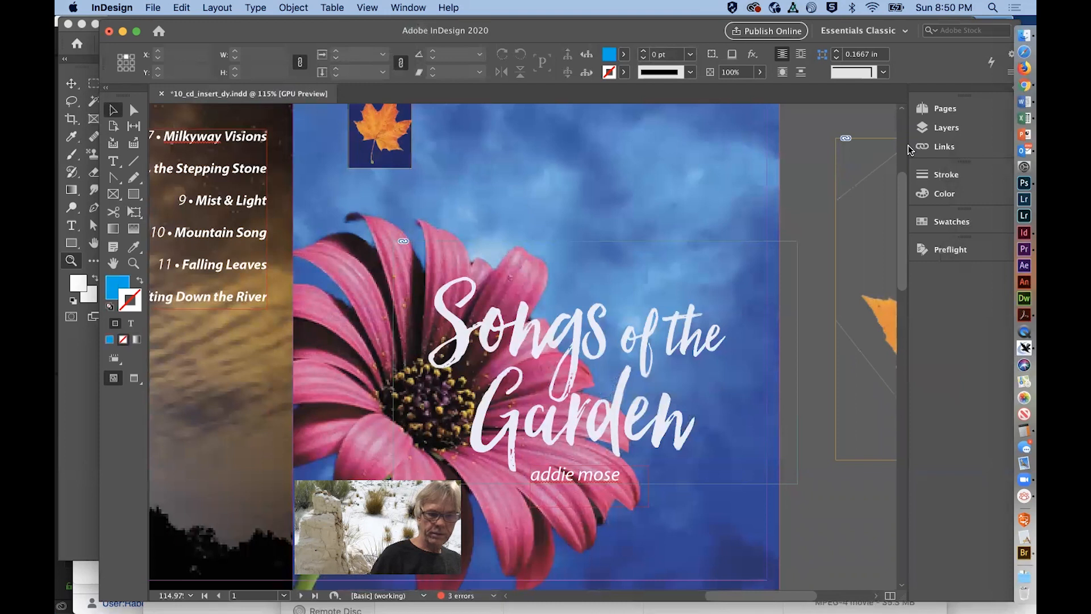
- Save the document and display the entire 2–4 spread fitted in the window, with the page thumbnails collapsed
key("super+s")
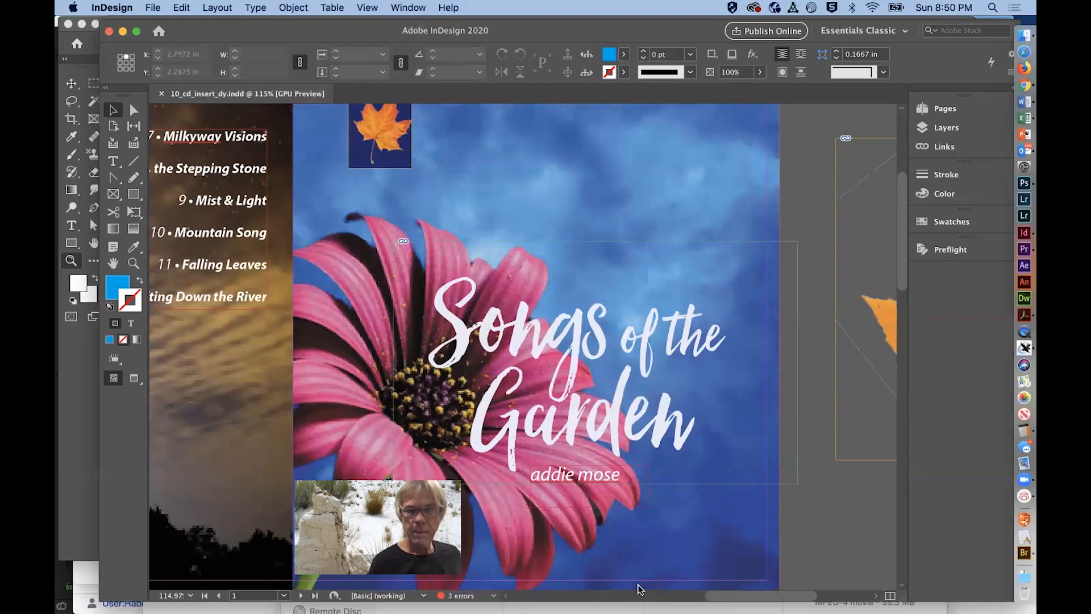
left_click(960, 111)
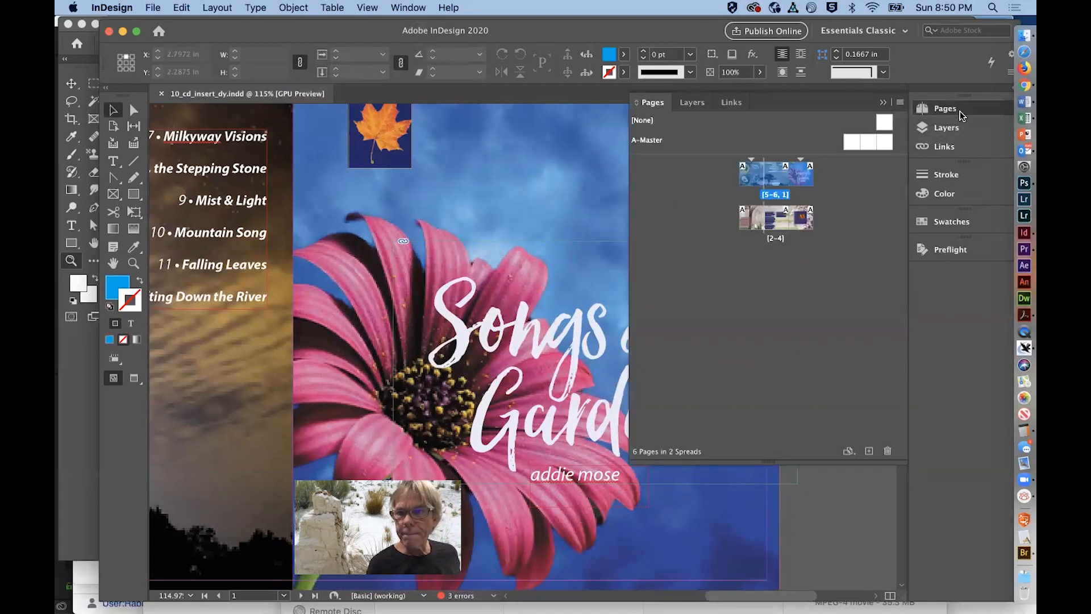
double_click(793, 220)
left_click(370, 7)
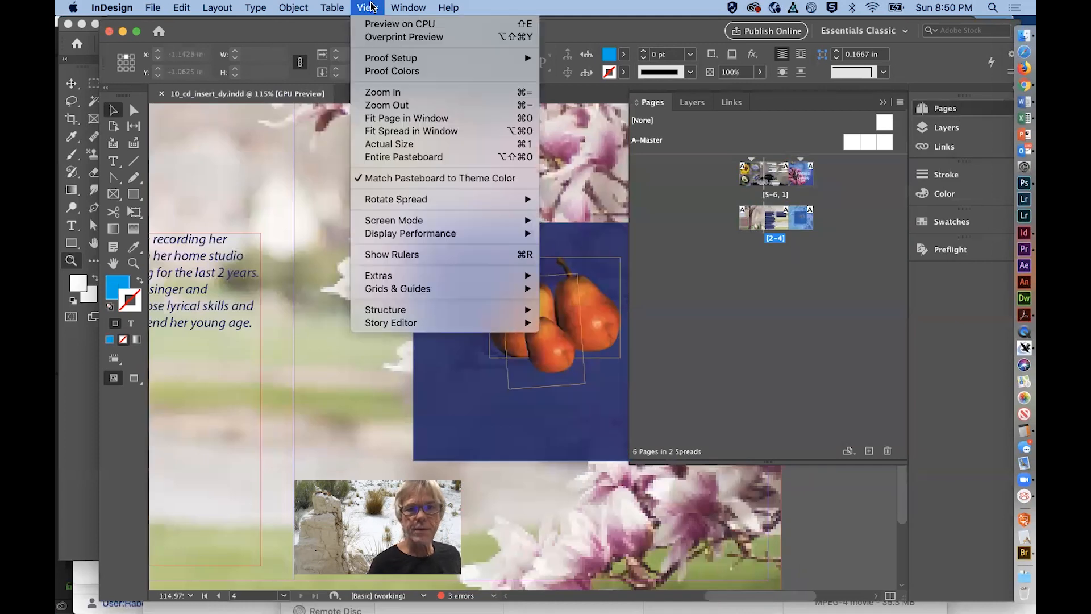
left_click(381, 131)
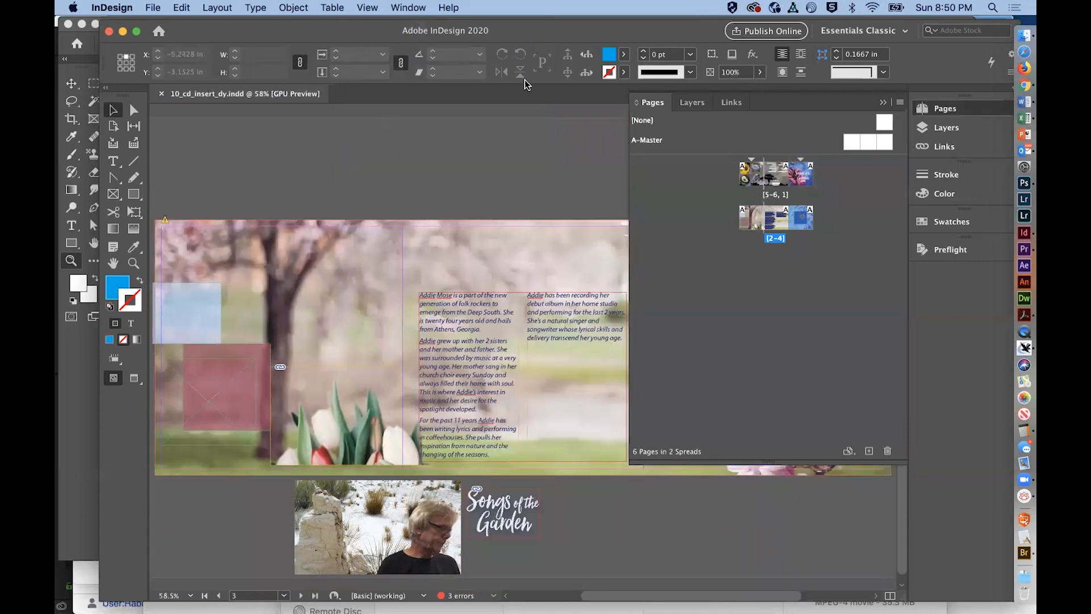
left_click(883, 103)
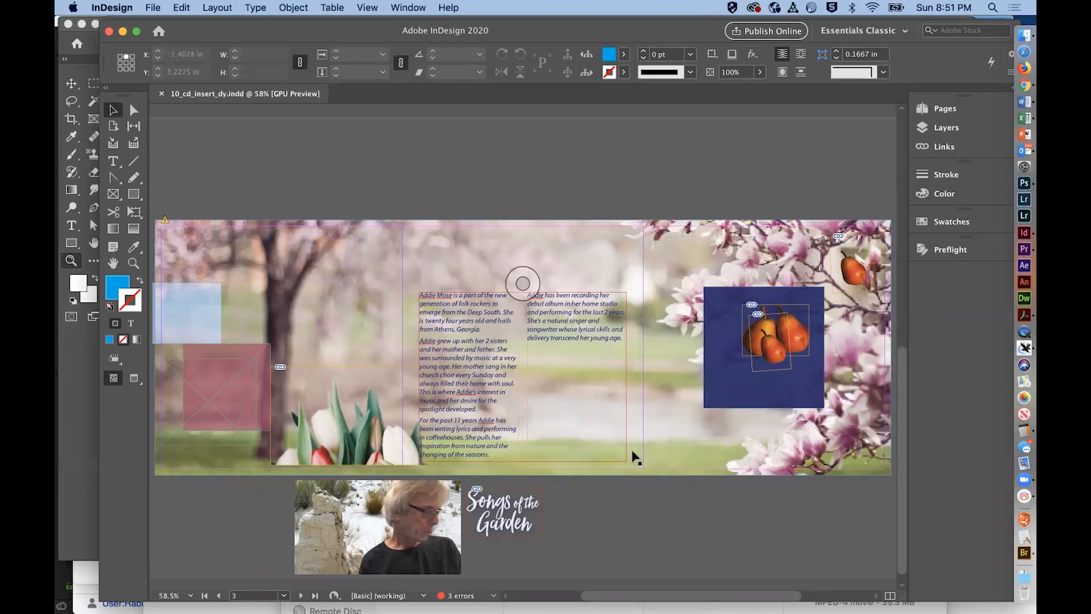
- Select the Songs of the Garden title graphic on the pasteboard below the 2–4 spread, viewed at 100%
scroll(635, 457, "down", 1)
scroll(635, 457, "left", 5)
scroll(635, 458, "down", 1)
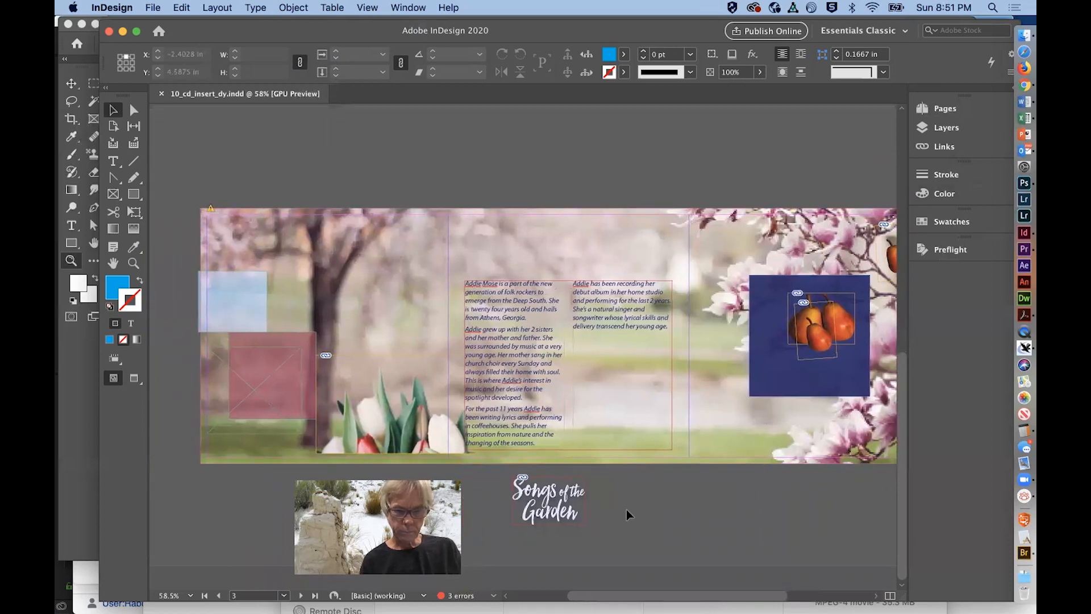
key("z")
left_click(559, 488)
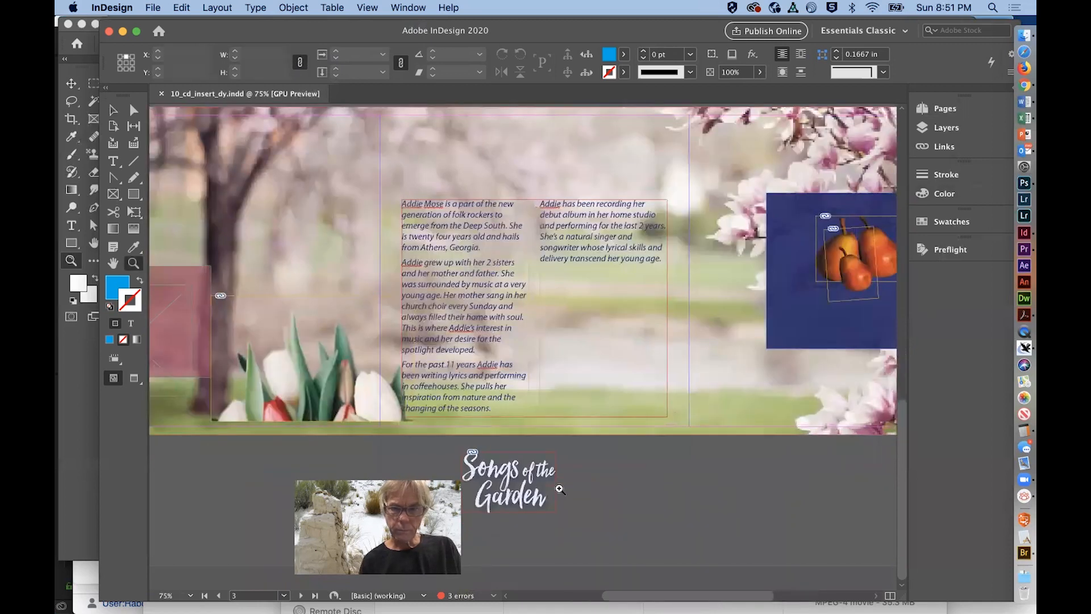
left_click(559, 488)
key("v")
scroll(601, 467, "left", 5)
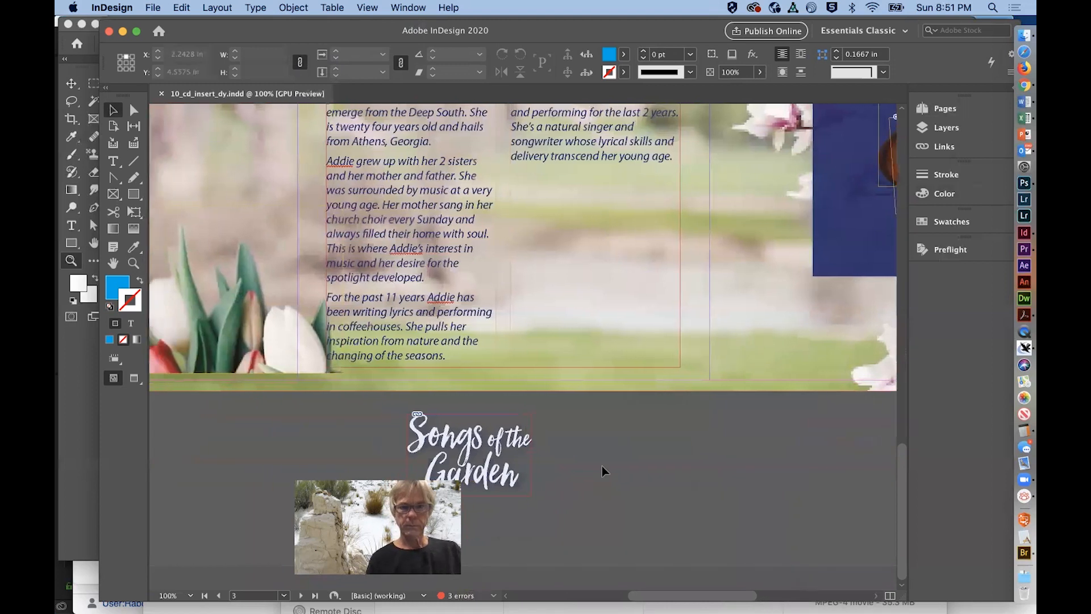
scroll(602, 467, "up", 1)
scroll(604, 470, "down", 1)
scroll(595, 468, "down", 1)
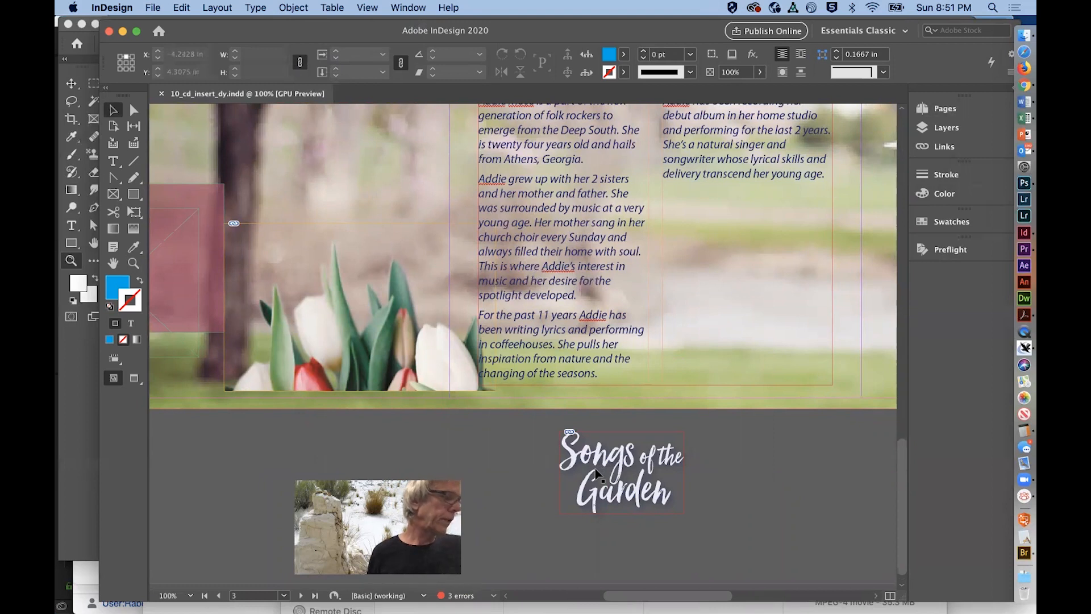
left_click(115, 110)
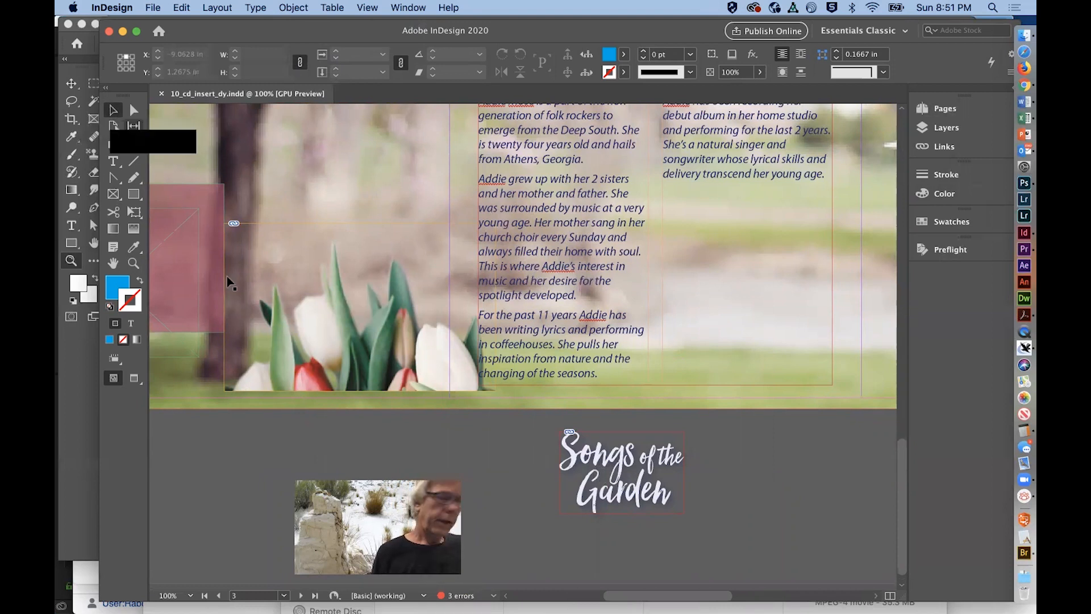
left_click(614, 474)
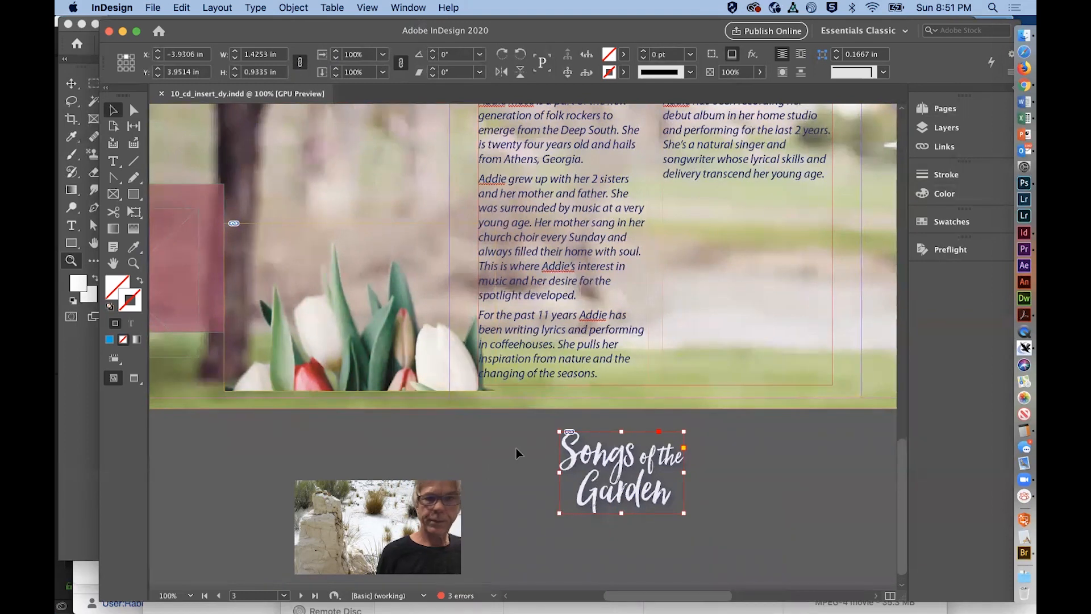
scroll(513, 449, "left", 2)
scroll(513, 449, "up", 1)
left_click(655, 466)
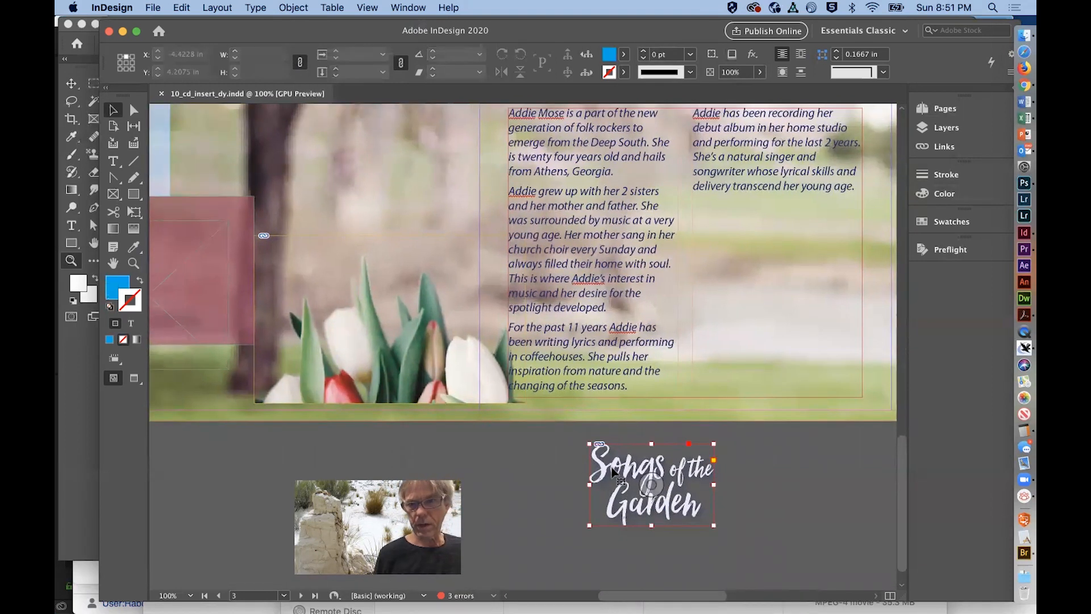
scroll(654, 460, "down", 2)
scroll(655, 460, "right", 1)
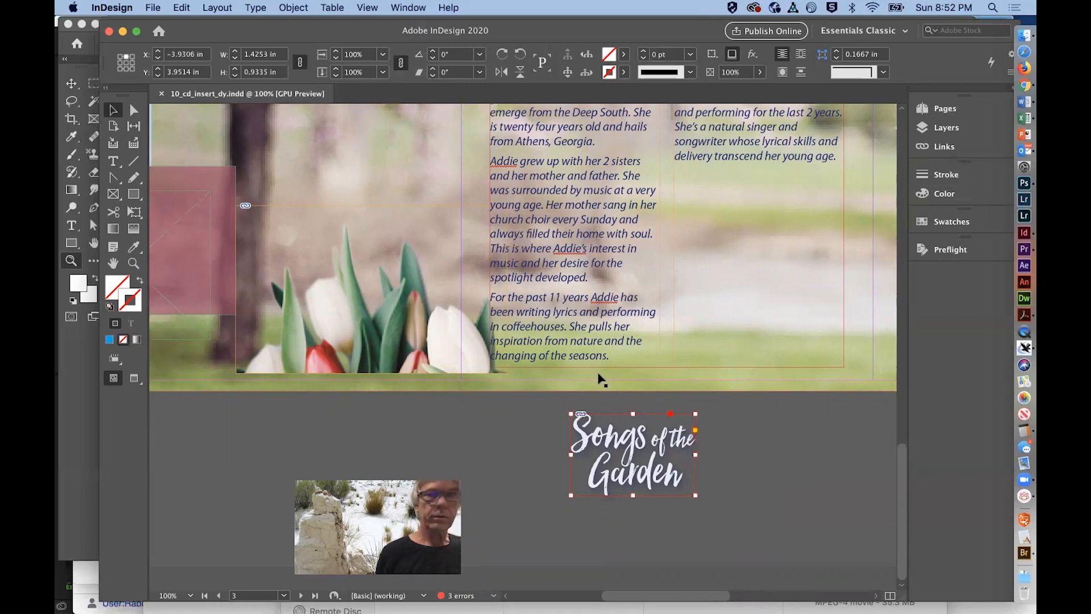
- Show hidden characters and insert an empty paragraph before the second paragraph of the biography text
left_click(255, 7)
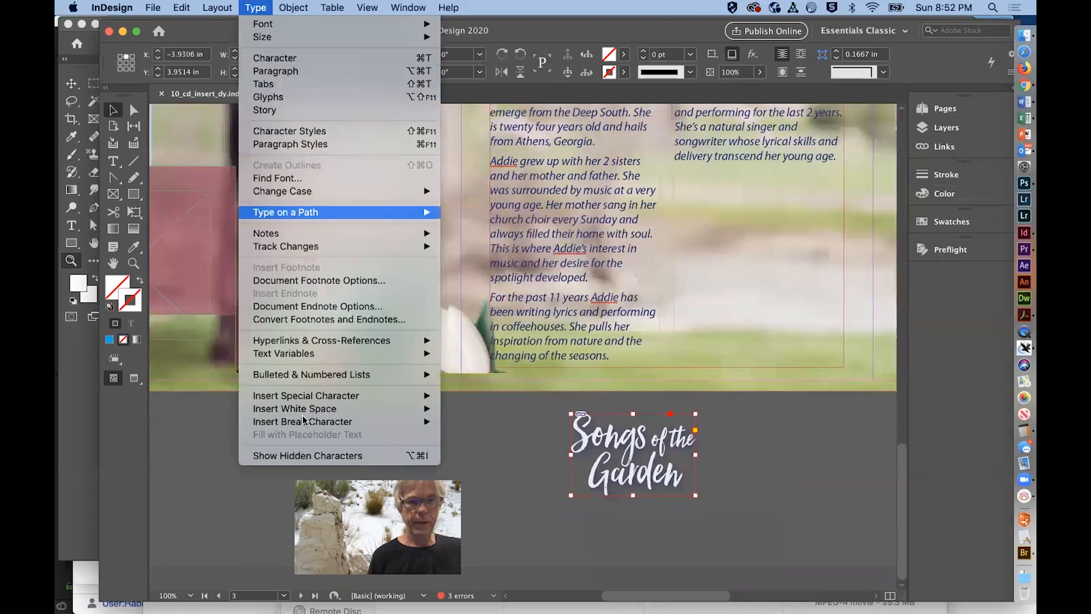
left_click(316, 459)
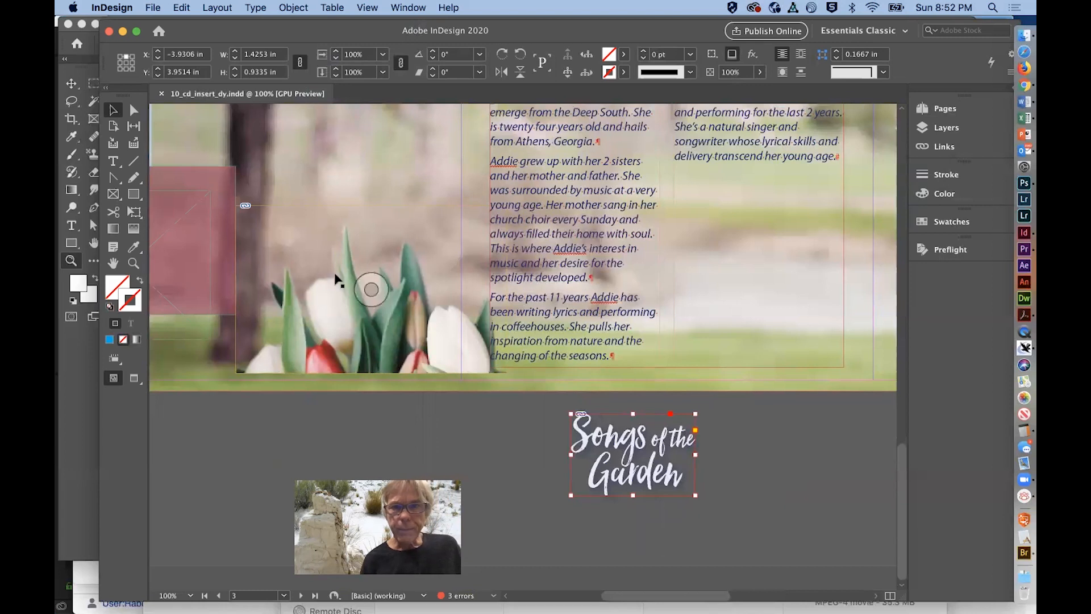
left_click(113, 161)
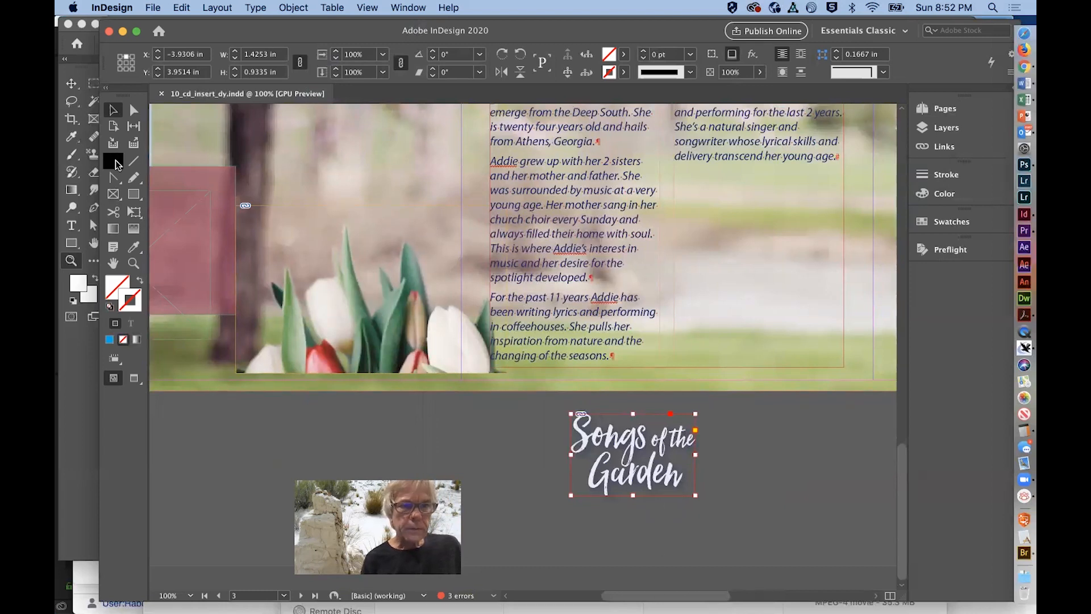
left_click(491, 161)
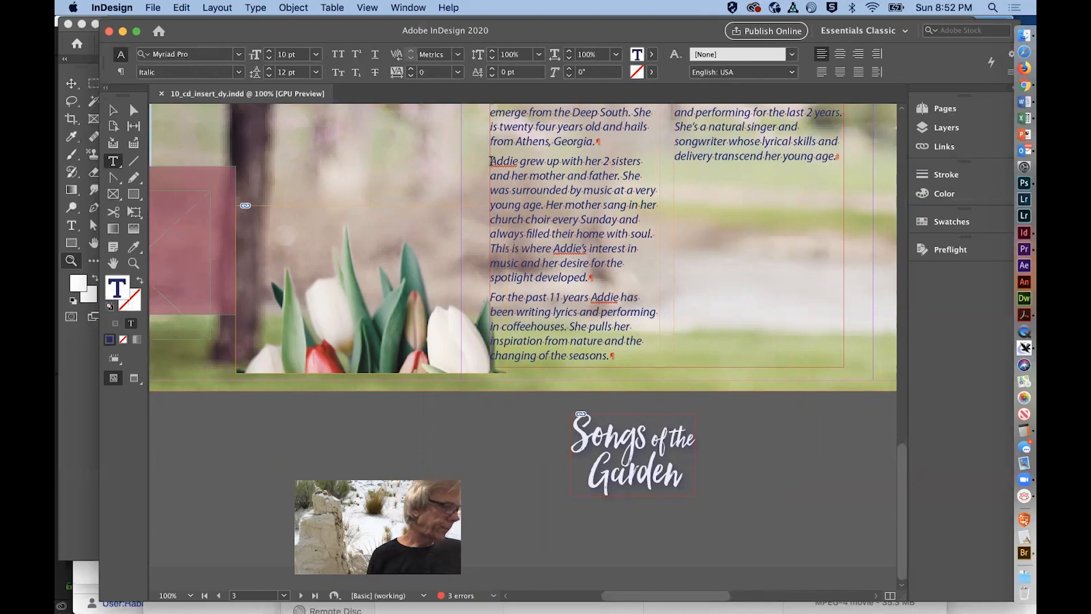
key("Return")
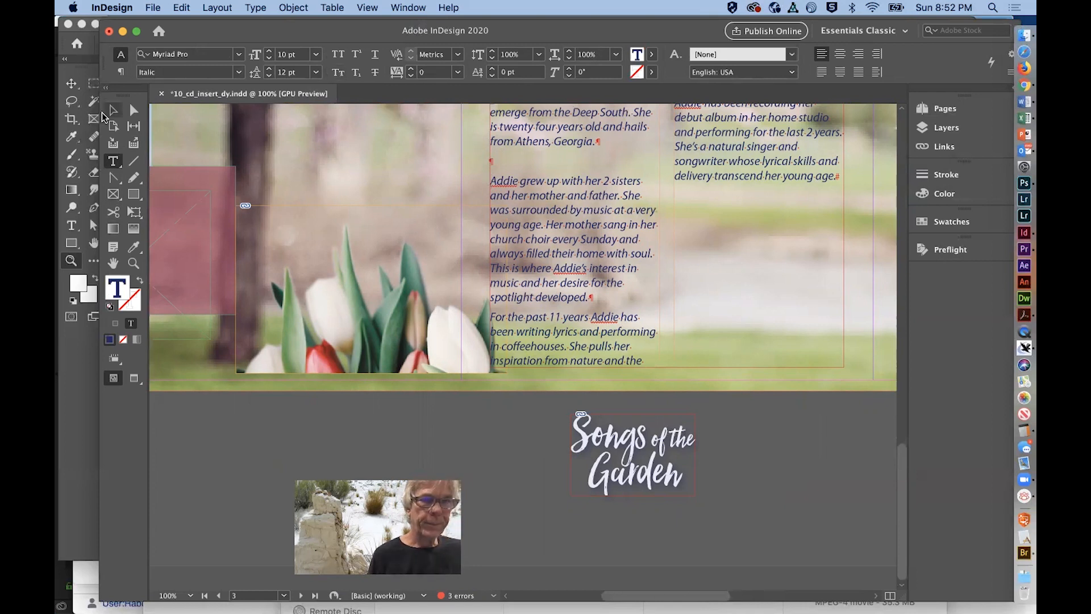
- Anchor the Songs of the Garden graphic inline in the empty paragraph between the first and second biography paragraphs
left_click(111, 110)
left_click(633, 456)
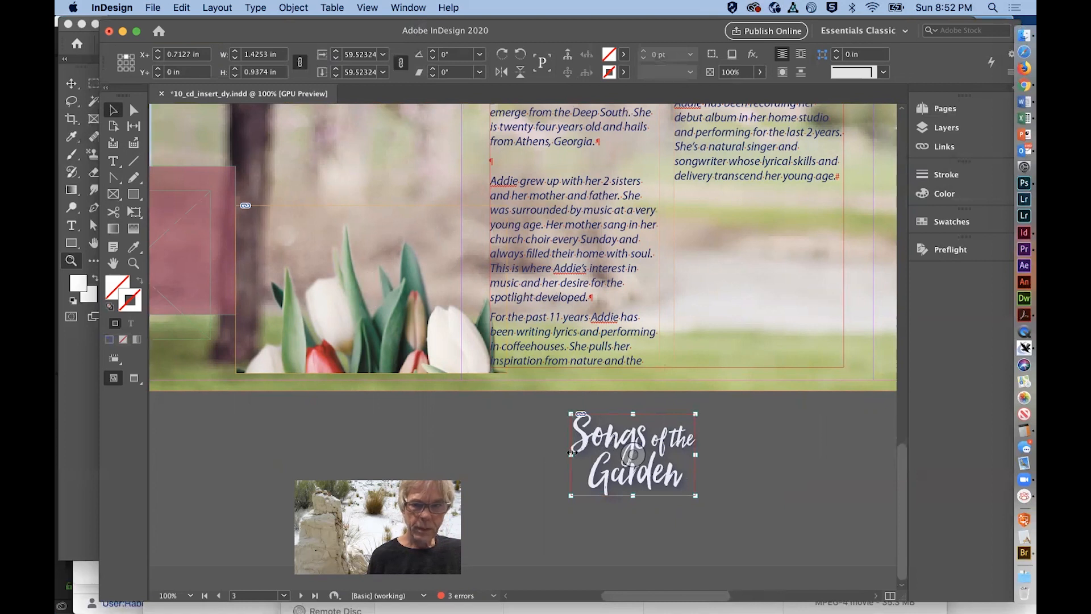
scroll(537, 451, "left", 3)
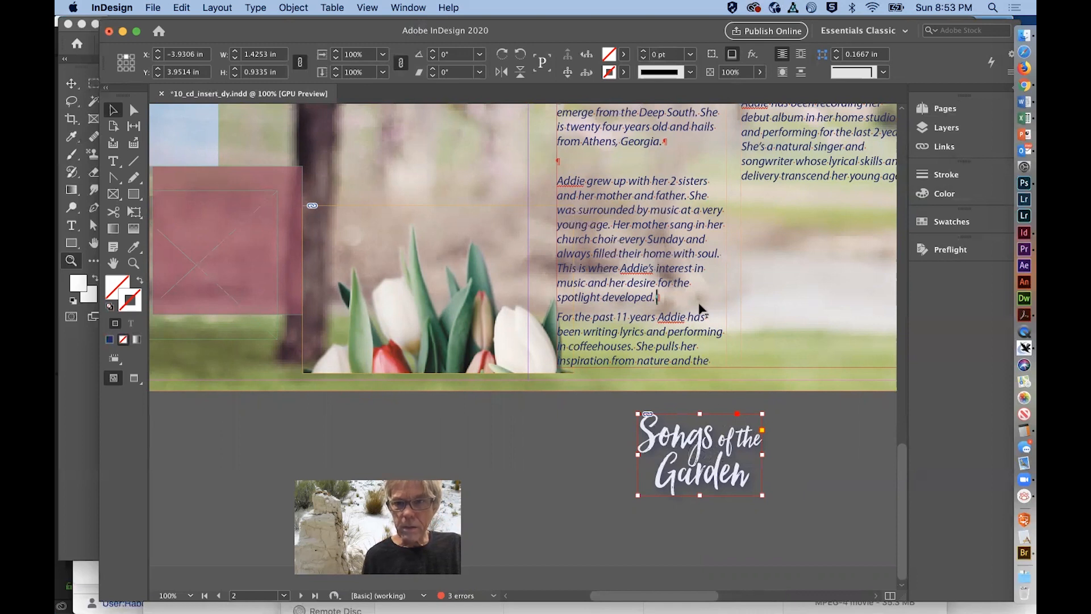
left_click_drag(579, 171, 568, 166)
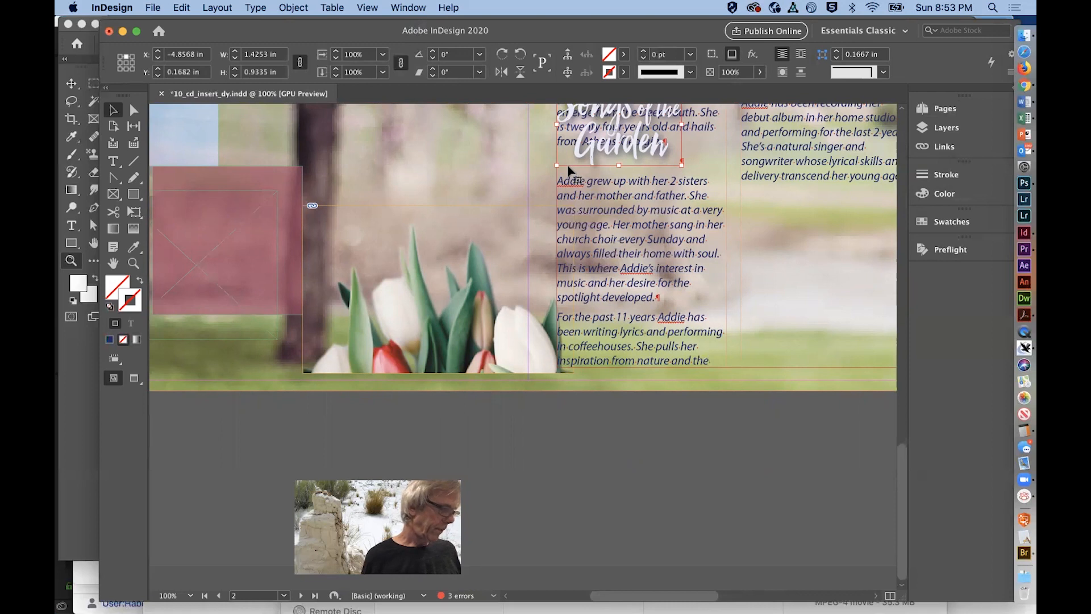
scroll(568, 171, "up", 3)
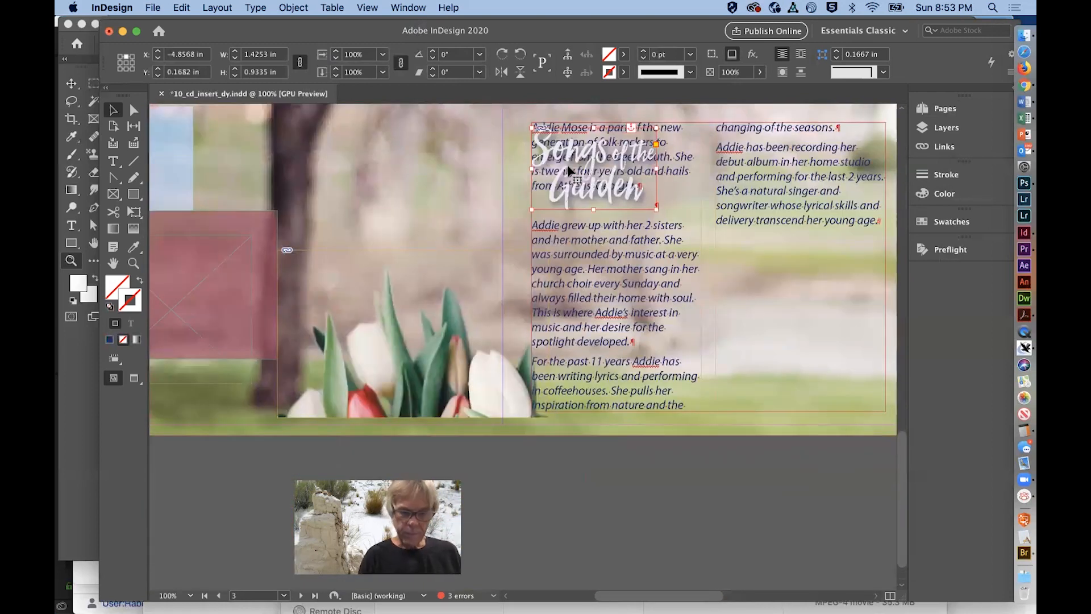
key("super+z")
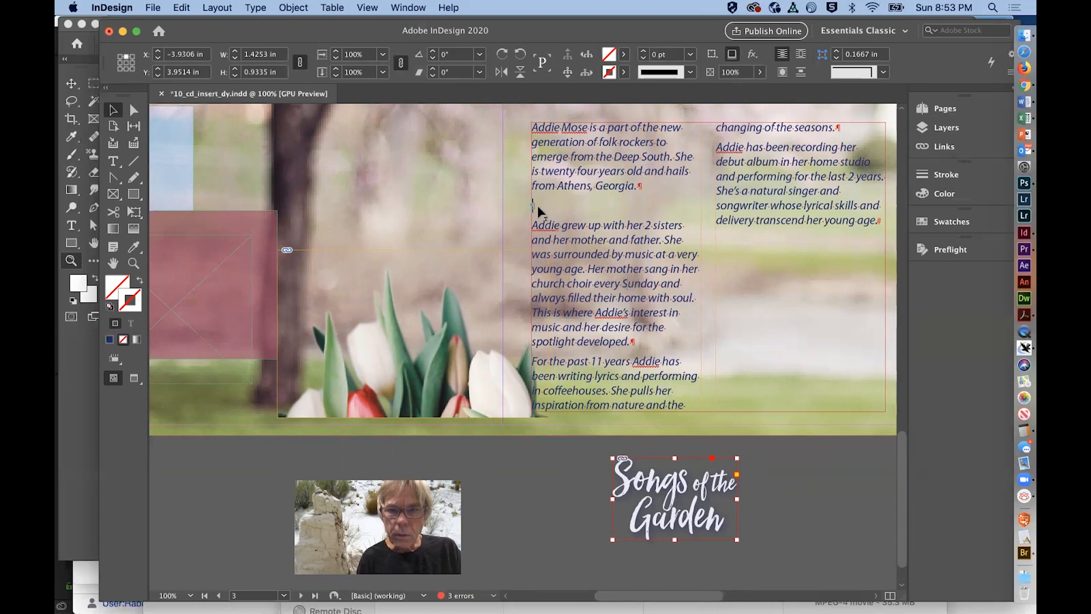
left_click_drag(539, 212, 539, 211)
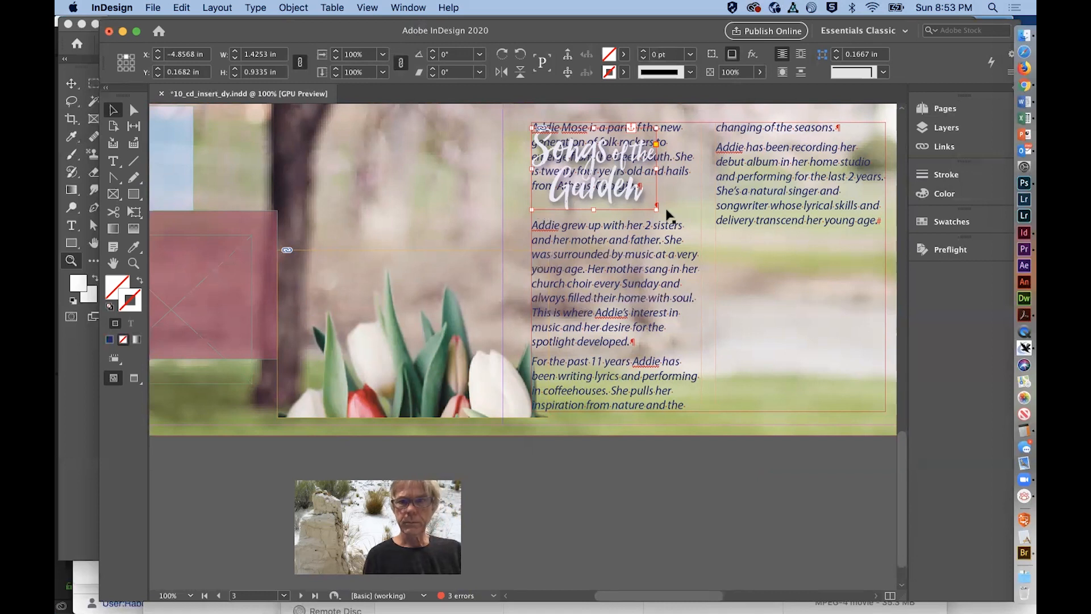
- Set the space after the paragraph holding the anchored title graphic to 1 in
left_click(114, 162)
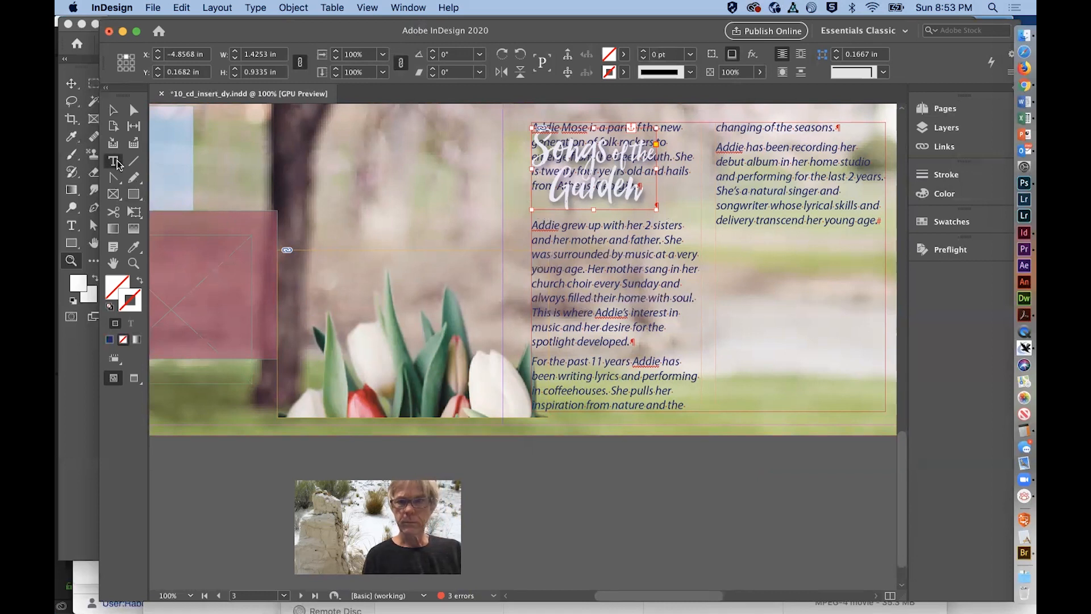
left_click(658, 204)
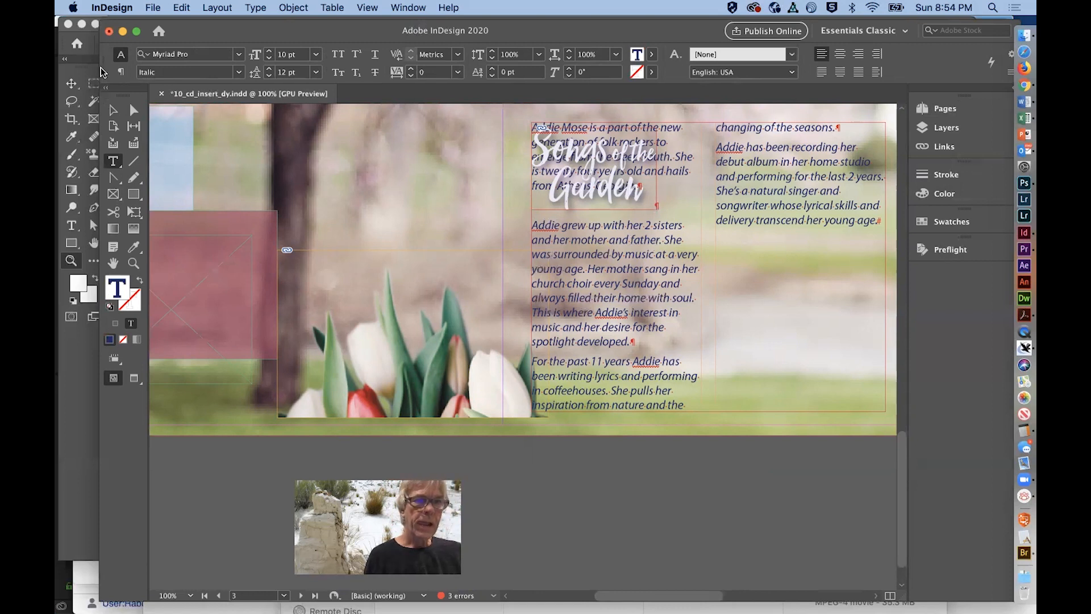
left_click(122, 73)
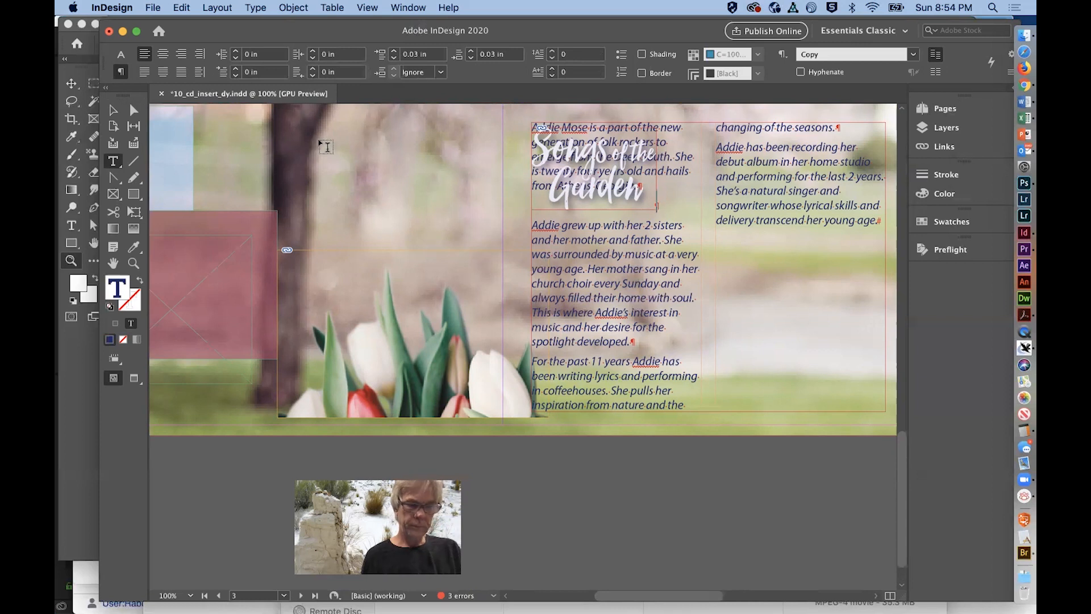
left_click(470, 53)
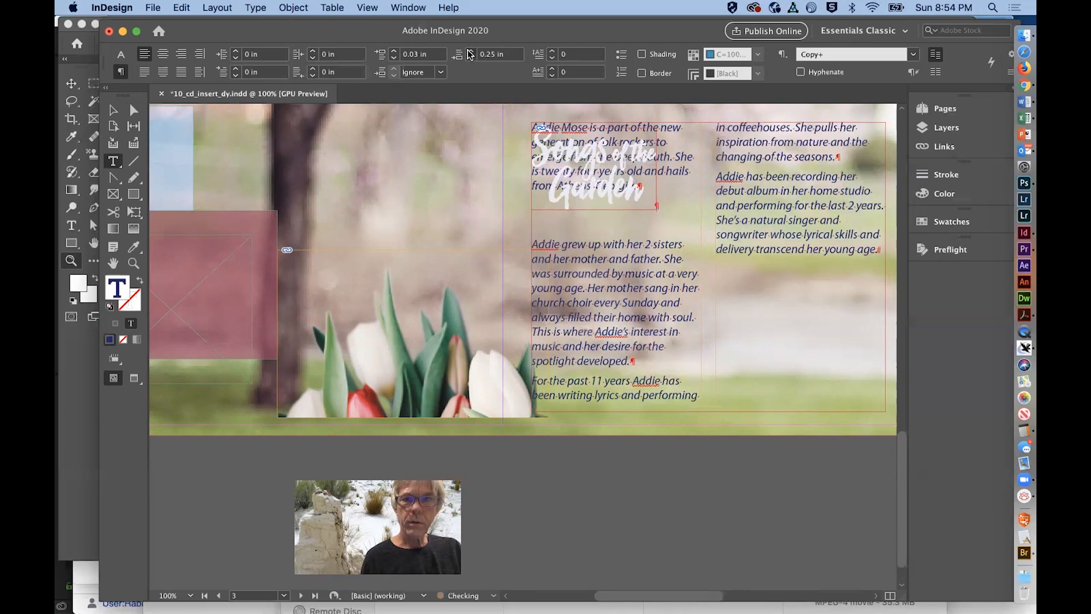
left_click(470, 52)
left_click(469, 53)
left_click(470, 52)
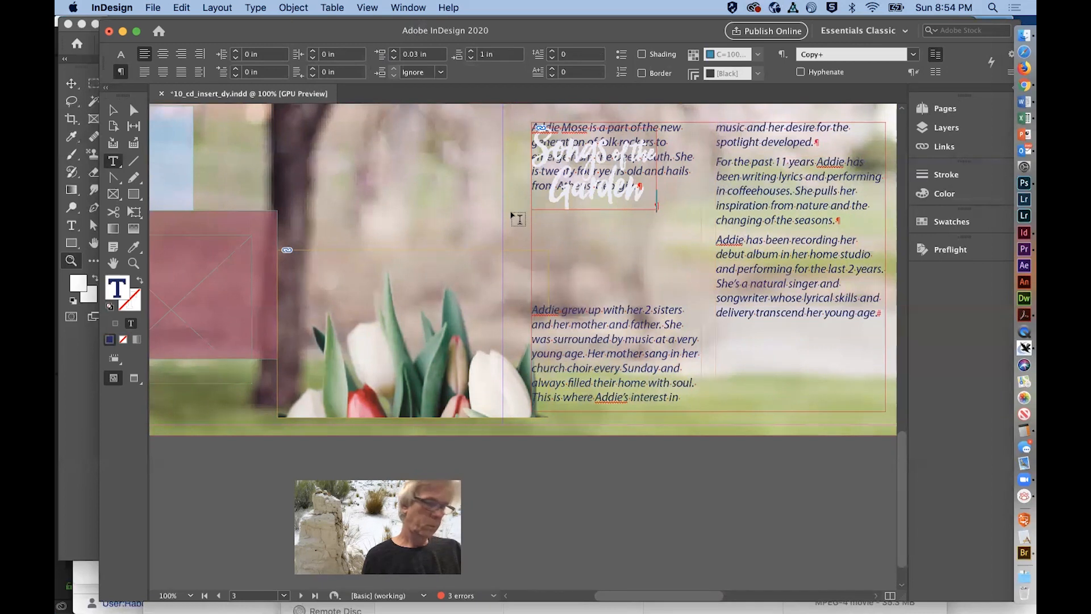
- Try to move the anchored title graphic's content down into the gap below it, undo the move and deselect
left_click(118, 112)
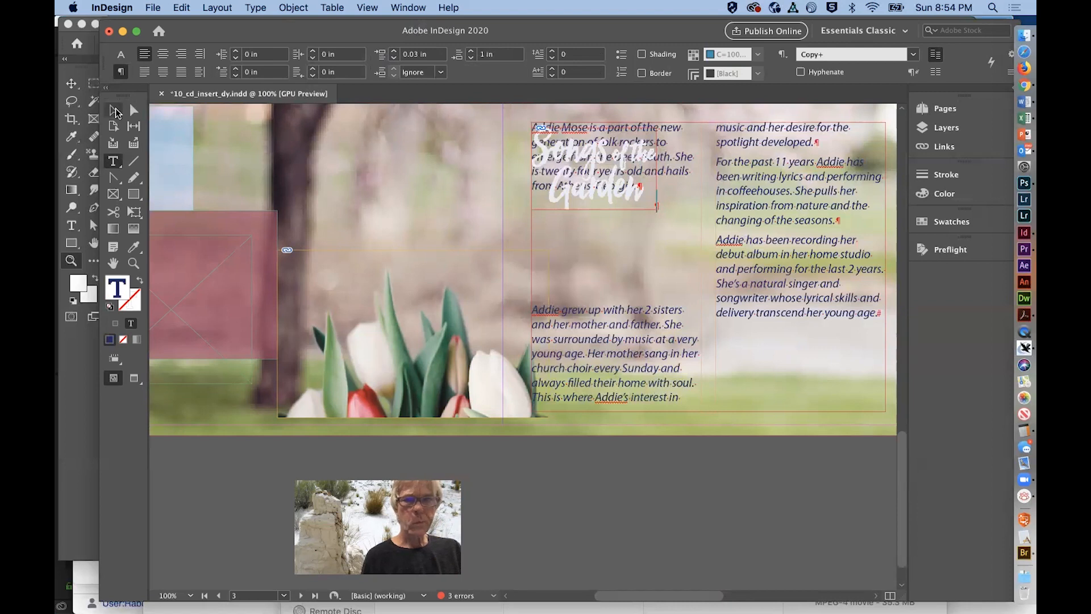
left_click(537, 170)
left_click_drag(596, 170, 588, 171)
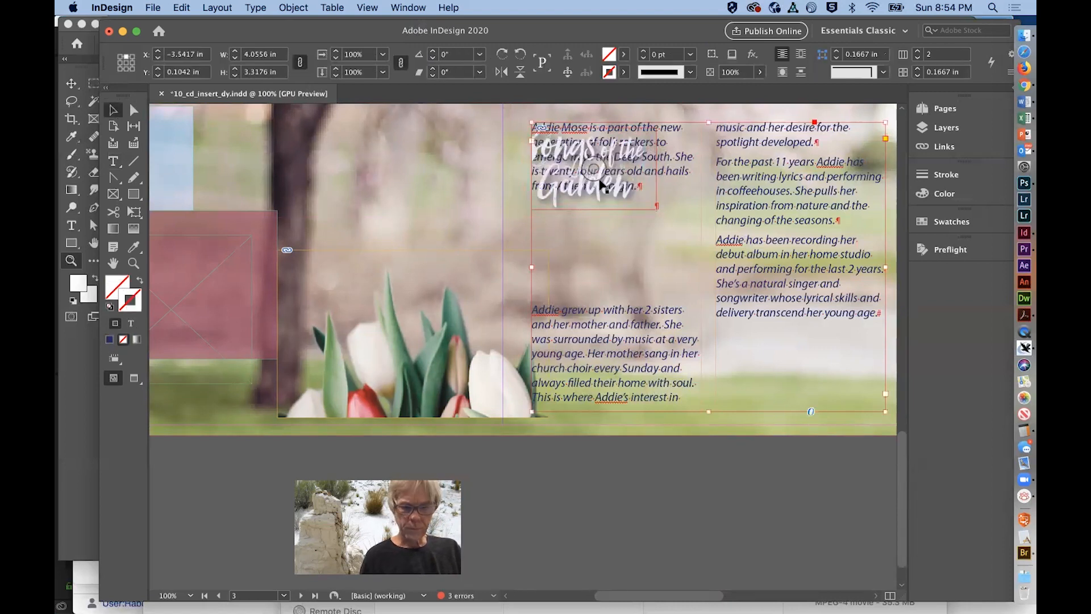
left_click(601, 182)
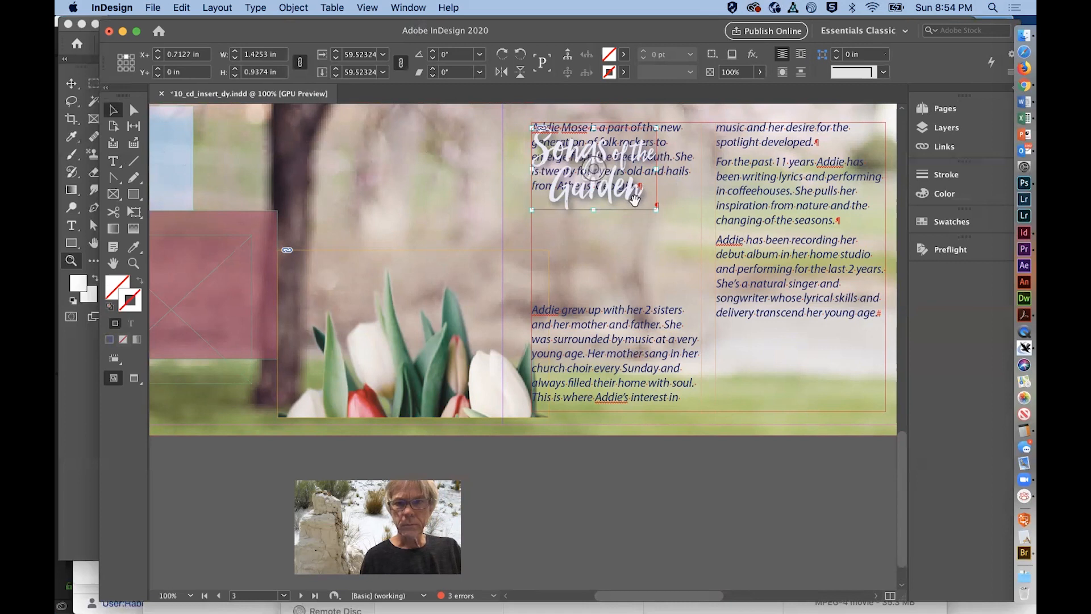
left_click_drag(635, 199, 629, 265)
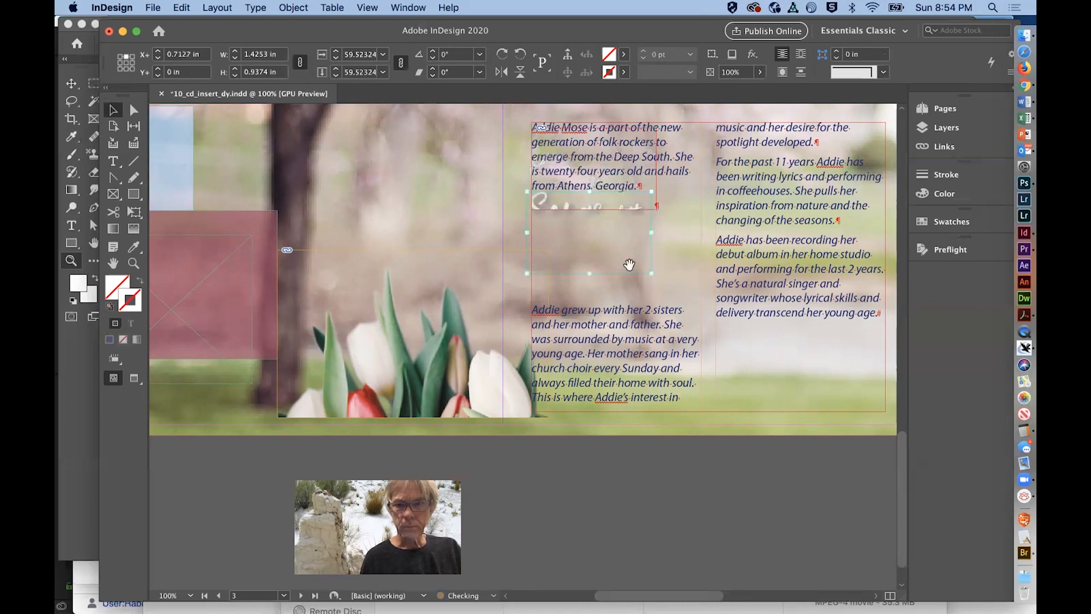
key("super+z")
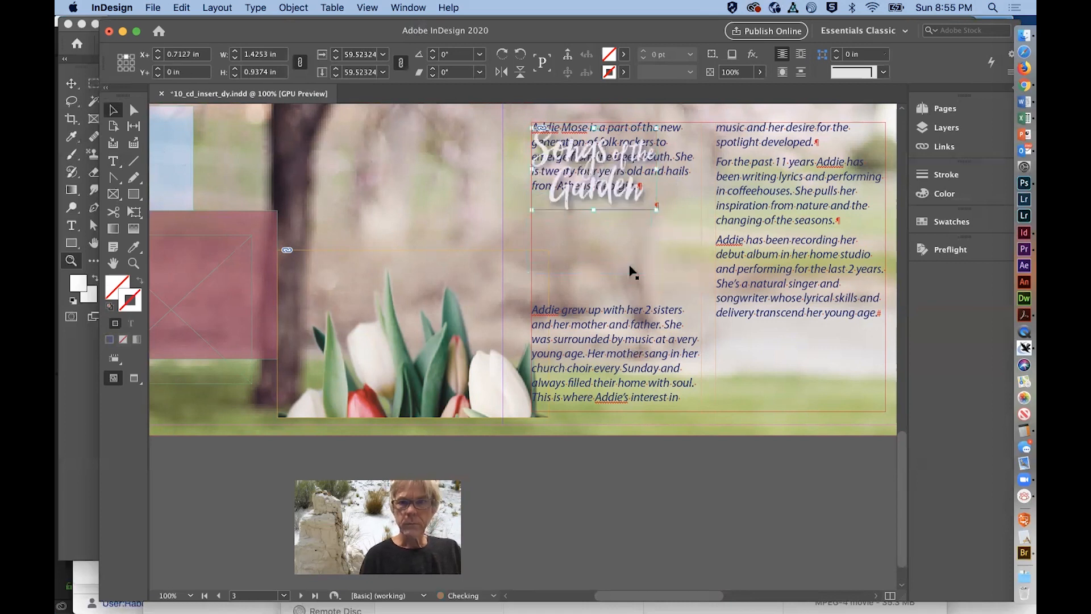
left_click(800, 536)
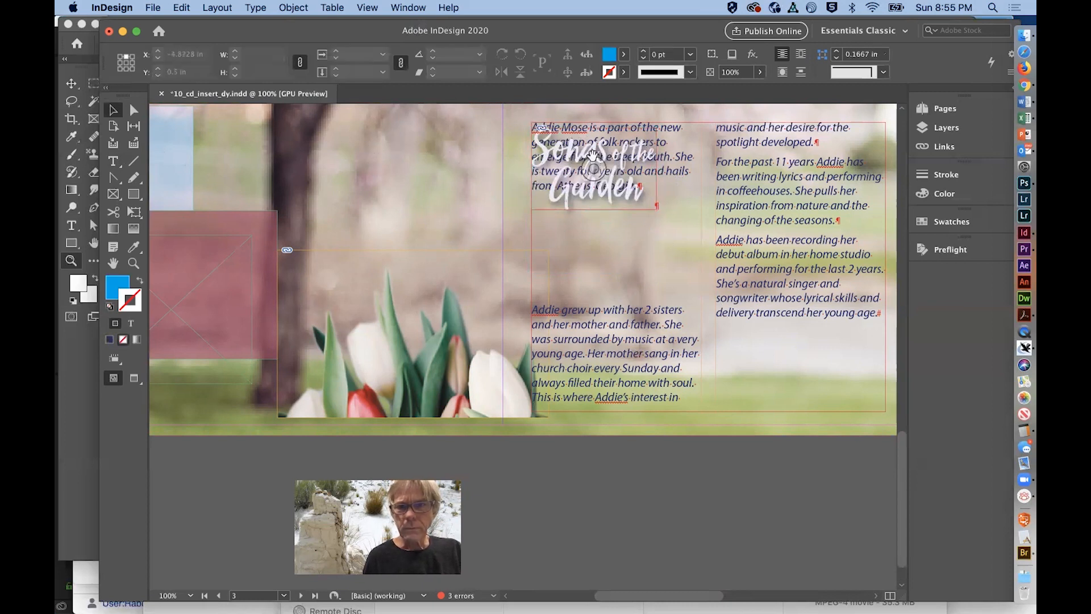
- Move the anchored Songs of the Garden graphic down into the gap between the first and second biography paragraphs
left_click(570, 151)
left_click_drag(569, 152, 573, 231)
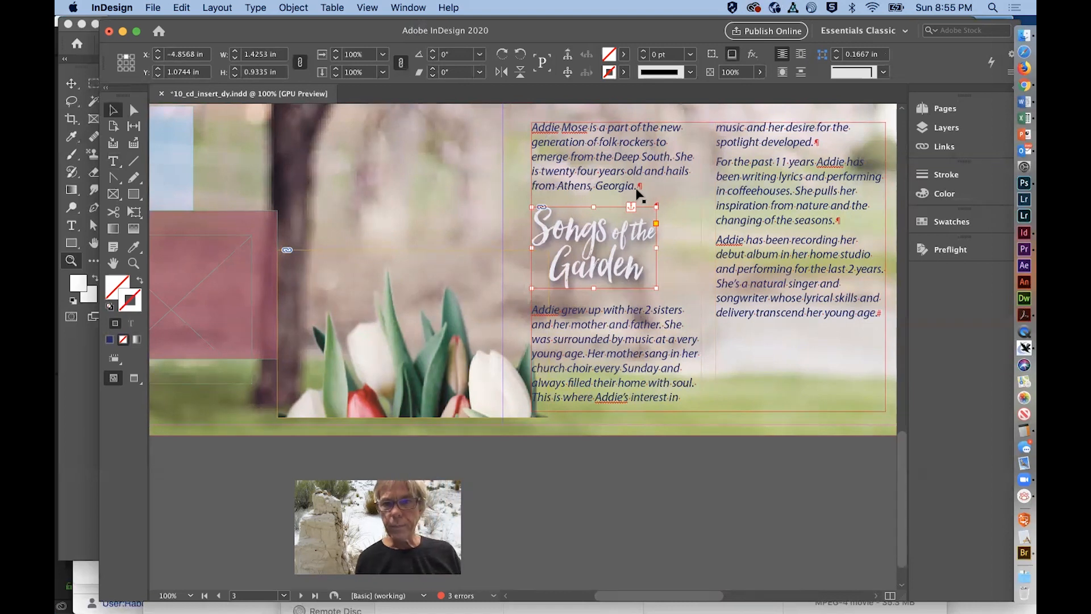
- Try adding two empty paragraphs after the first biography paragraph to shift the anchored graphic with the text, and remove them again
left_click(114, 164)
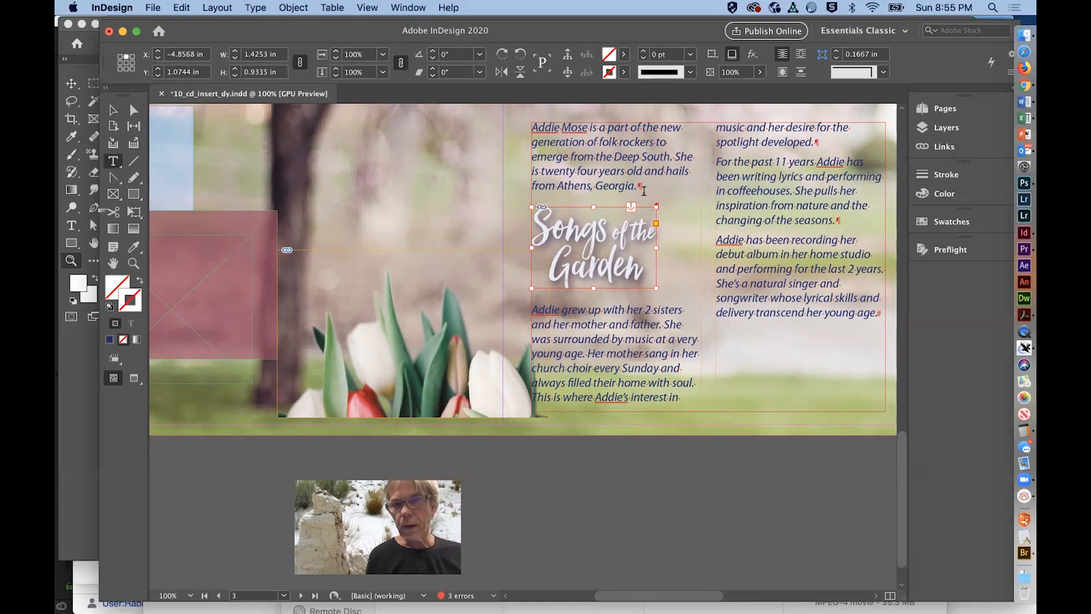
left_click(639, 187)
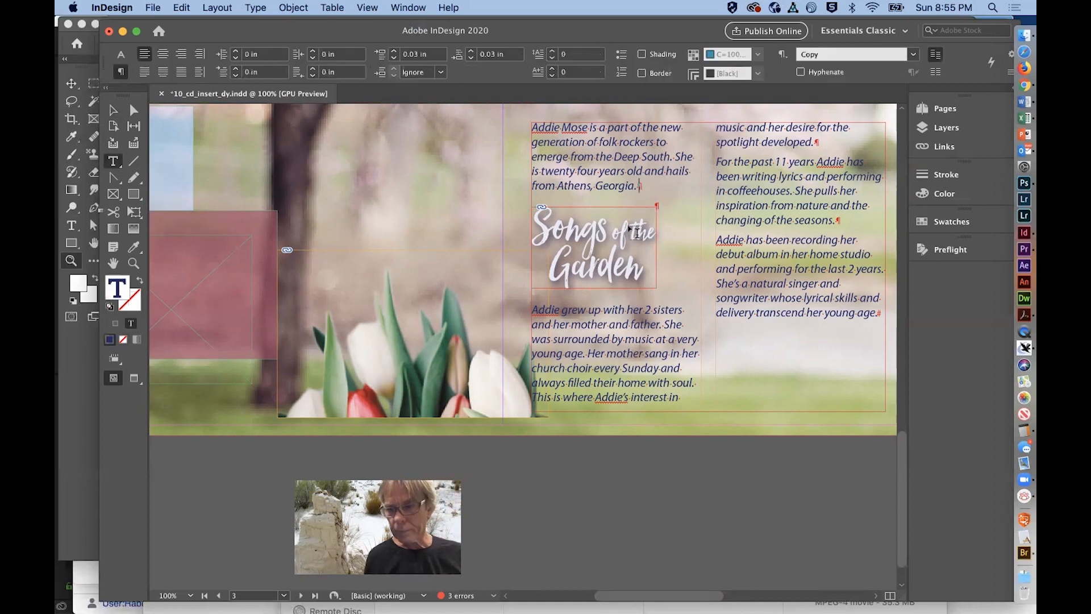
key("Return")
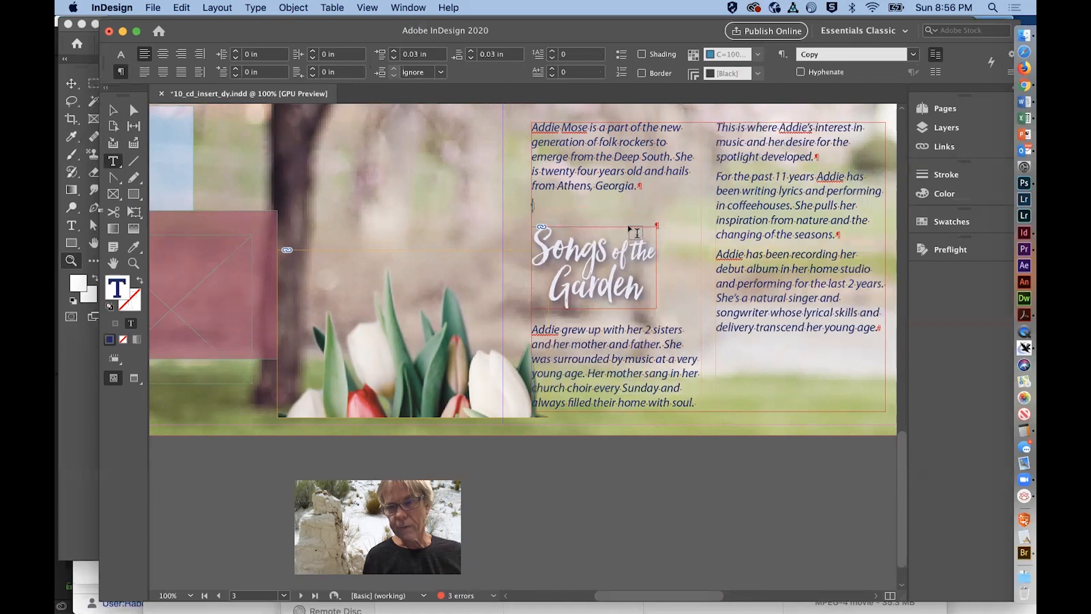
key("Return")
key("BackSpace")
key("BackSpace")
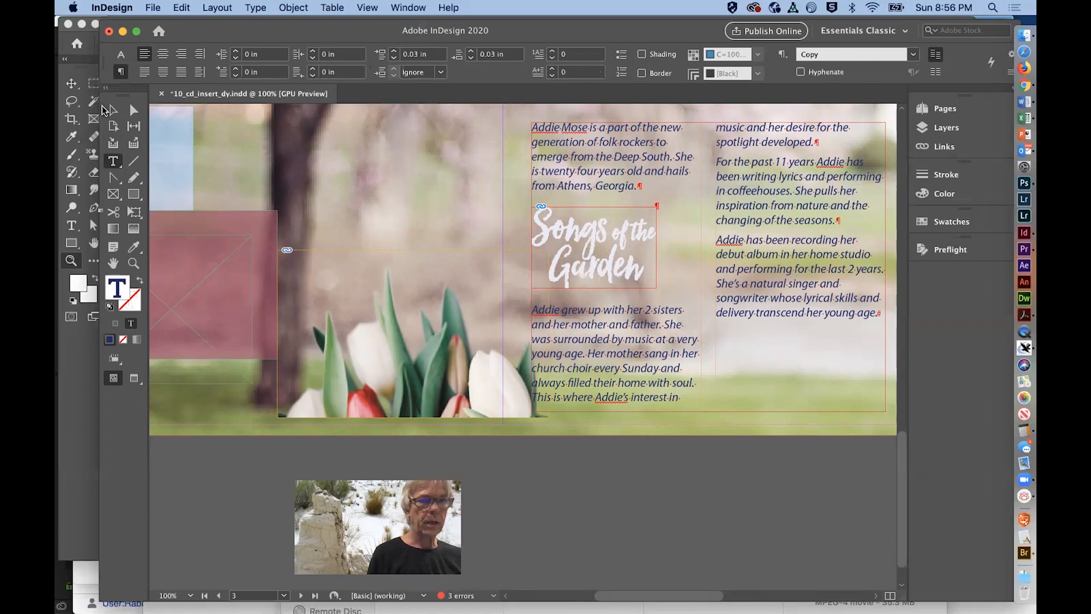
- Enlarge the anchored title graphic to about 2.47 x 1.61 in across both text columns and open its text wrap options
left_click(113, 111)
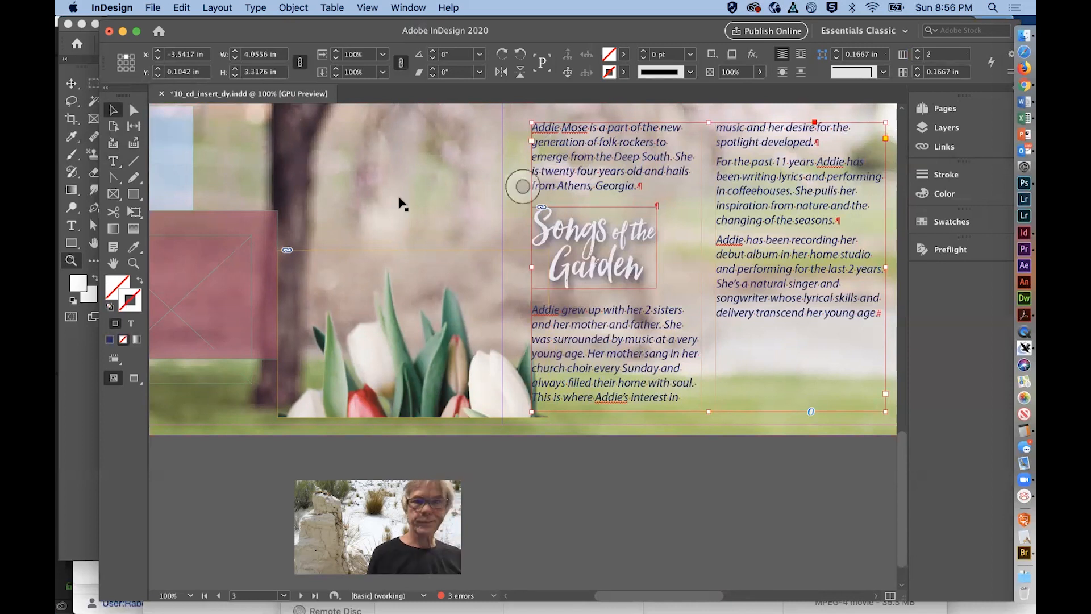
left_click(568, 230)
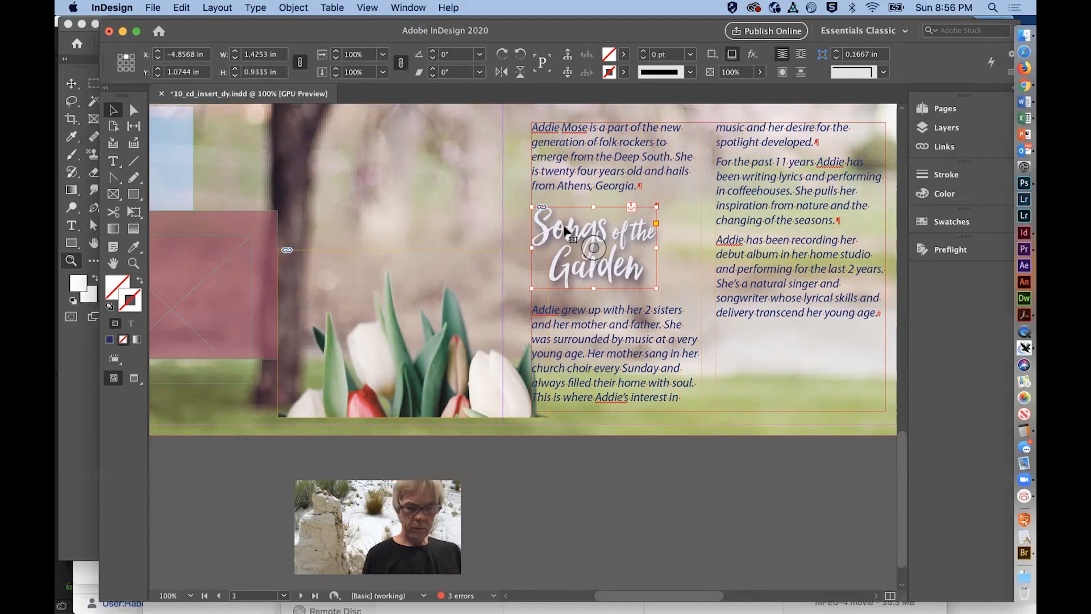
left_click_drag(656, 206, 746, 162)
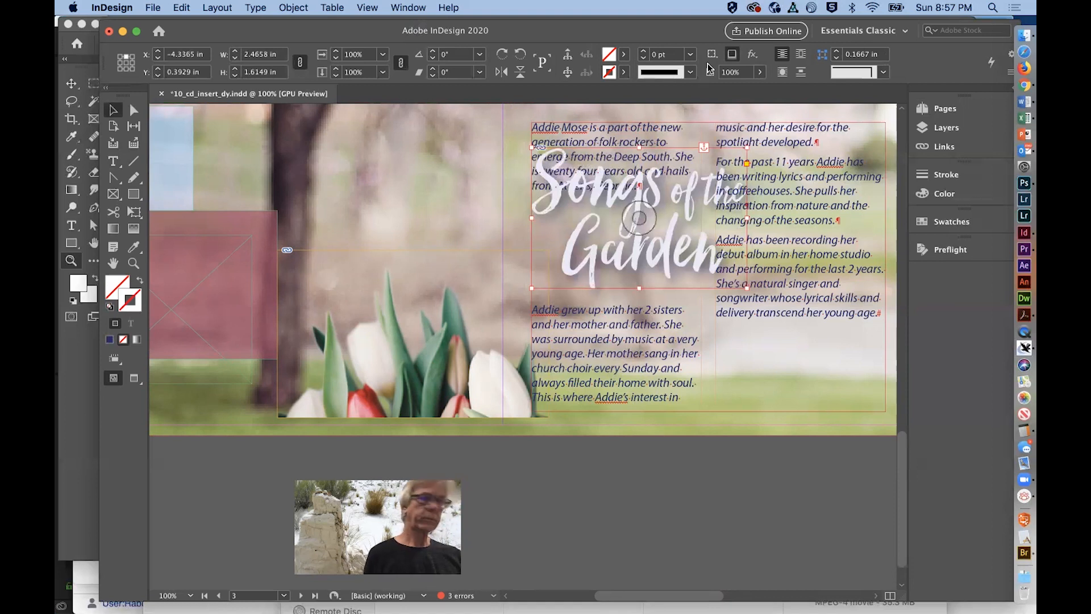
left_click(410, 7)
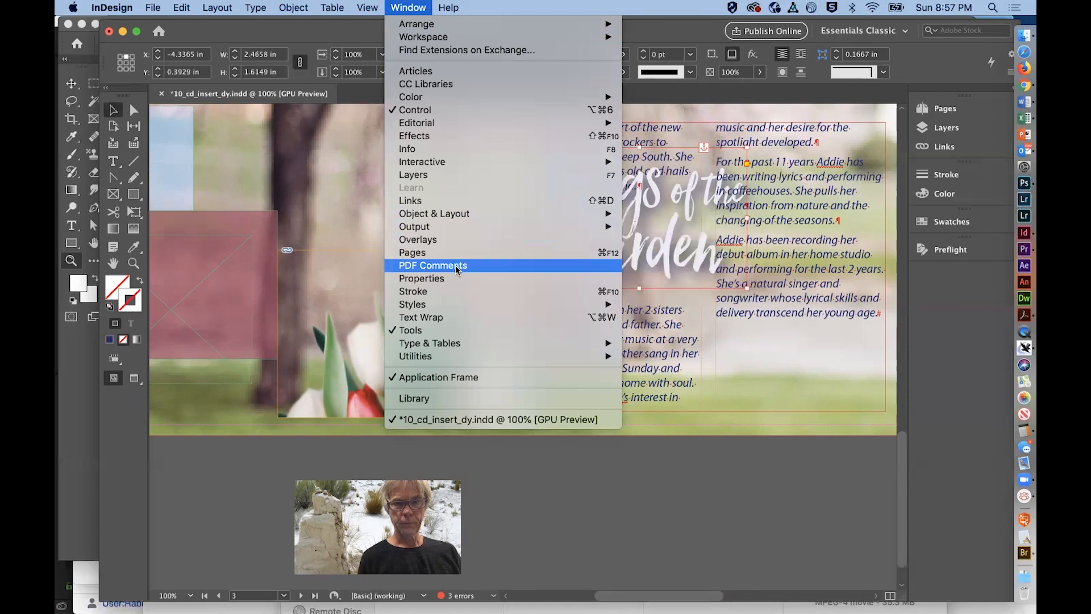
left_click(458, 317)
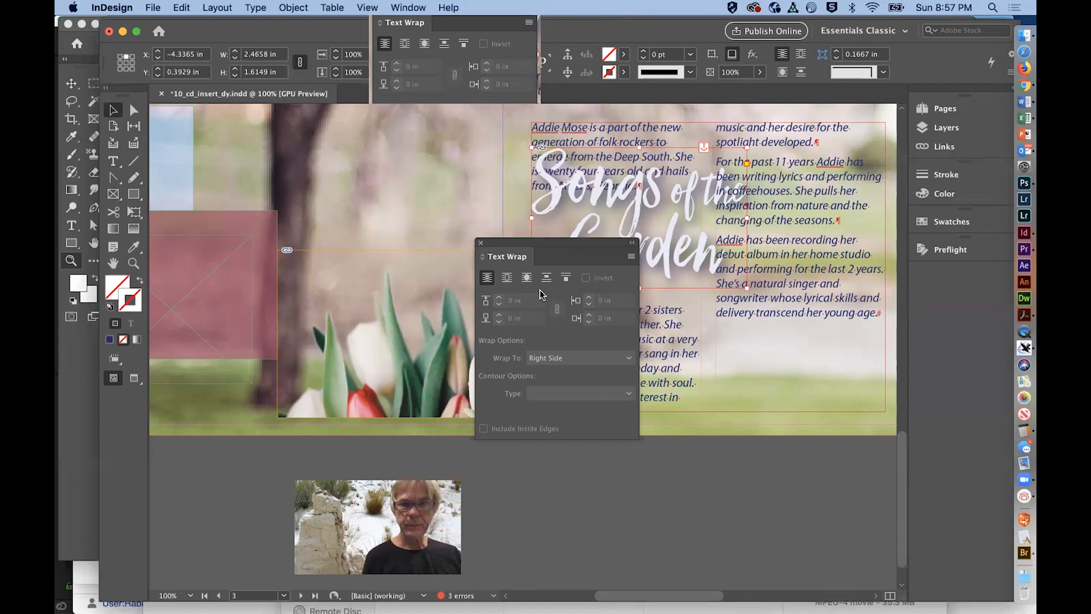
- Try a bounding-box text wrap with 0.1875 in offsets on all sides of the title graphic
left_click(506, 278)
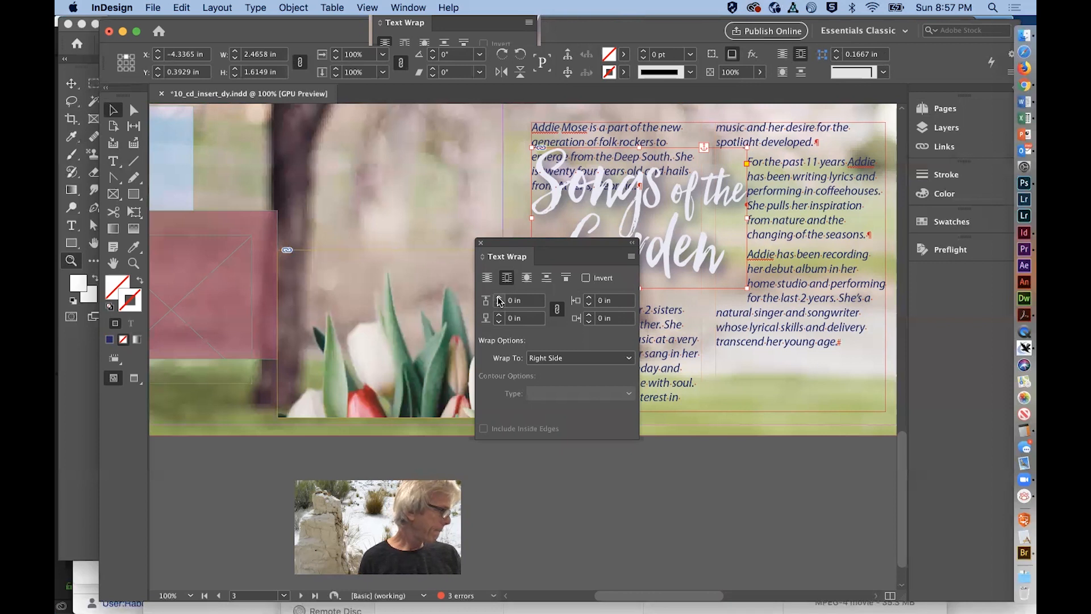
left_click(498, 298)
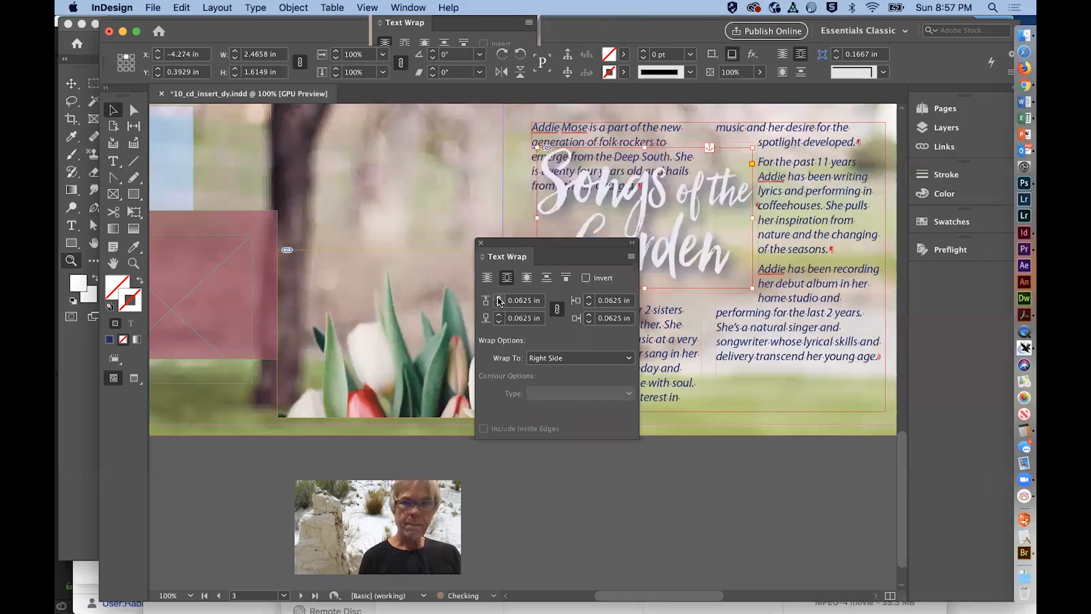
left_click(498, 298)
left_click(498, 298)
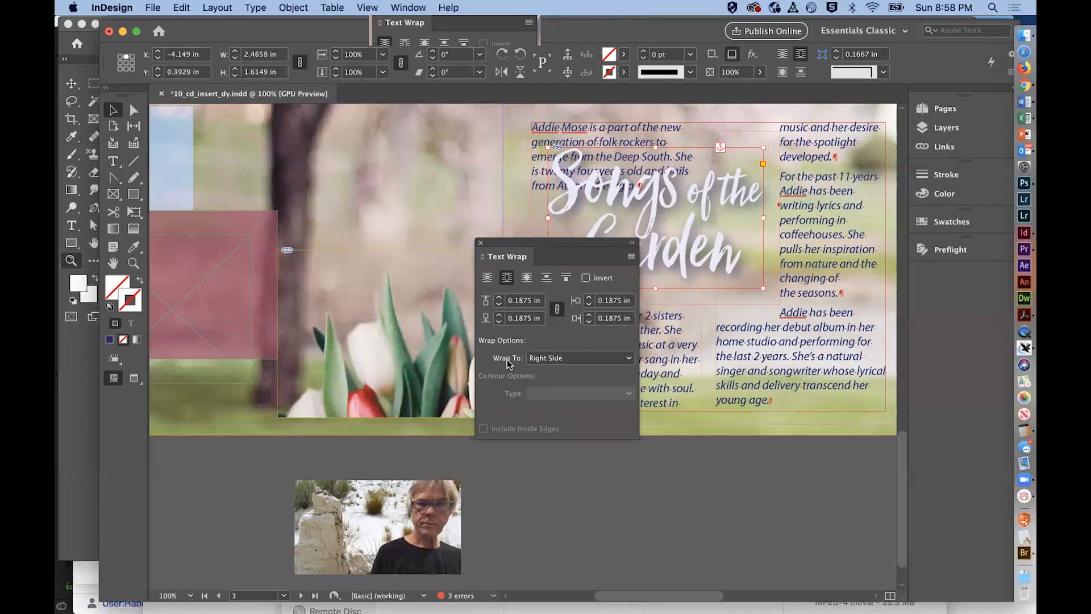
- Wrap text around the title graphic's object shape with a 0.1875 in offset and the contour type Detect Edges
left_click(526, 278)
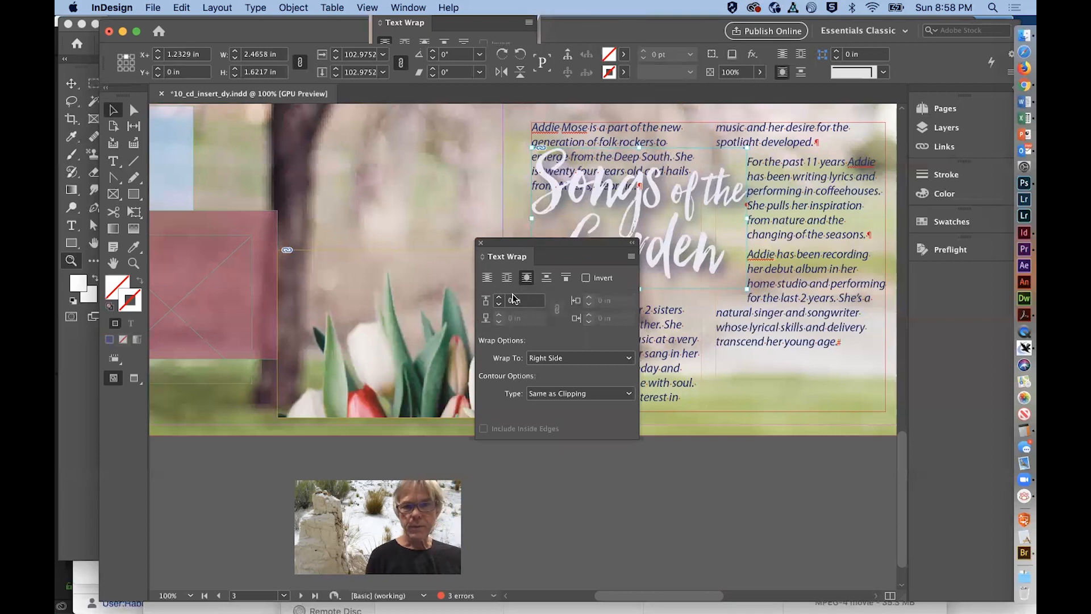
left_click(499, 297)
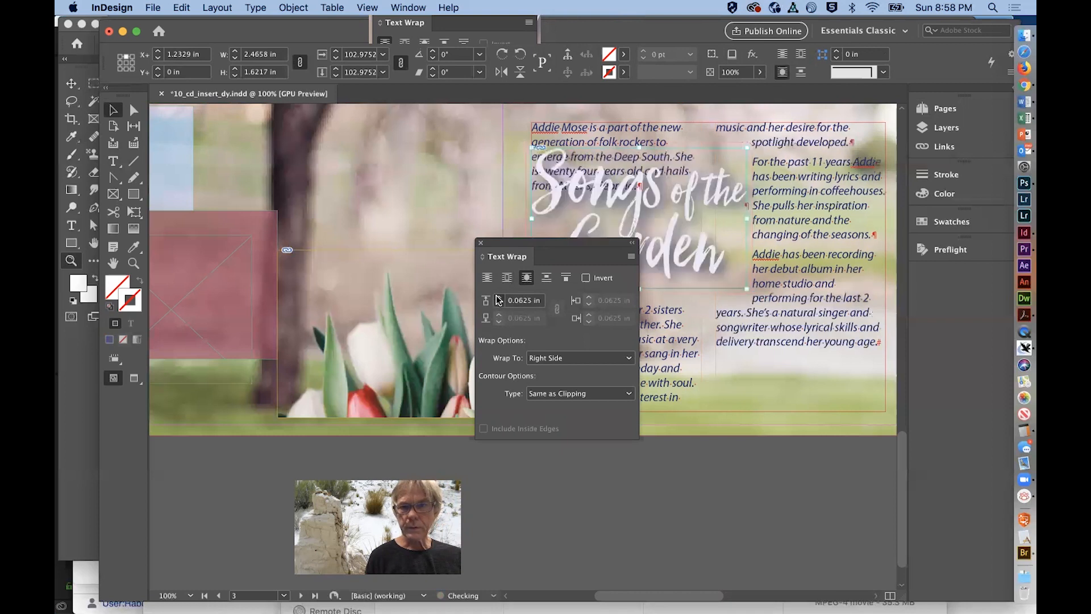
left_click(499, 297)
left_click(498, 297)
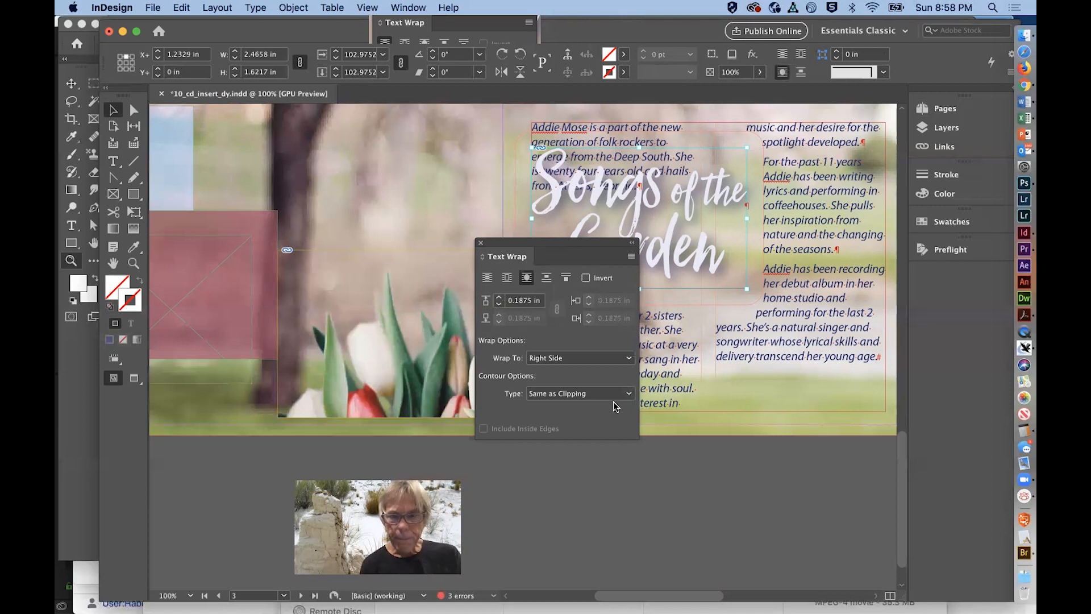
left_click(628, 394)
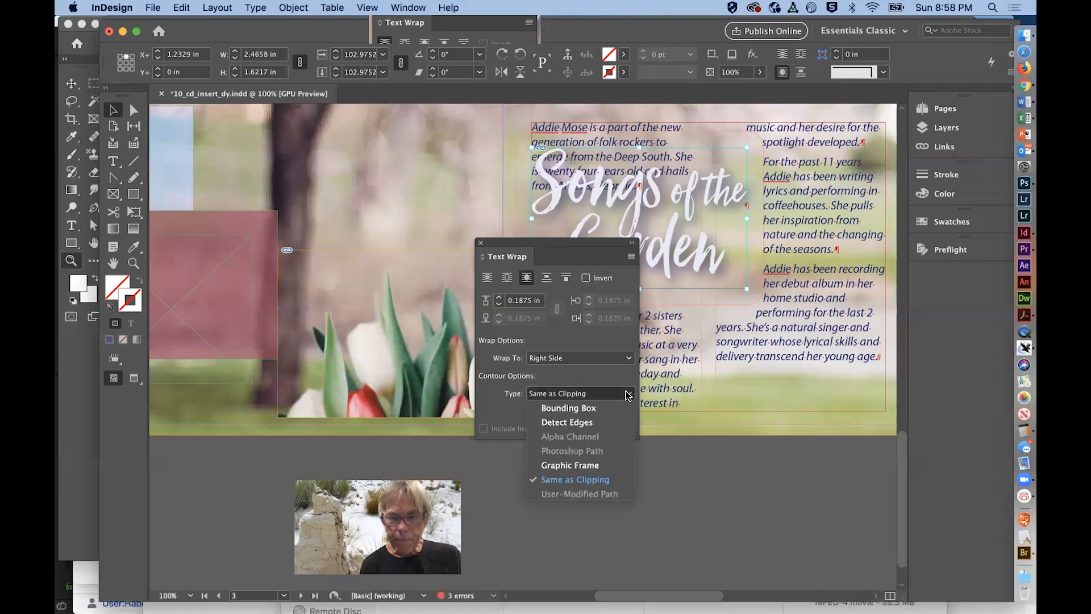
left_click(612, 420)
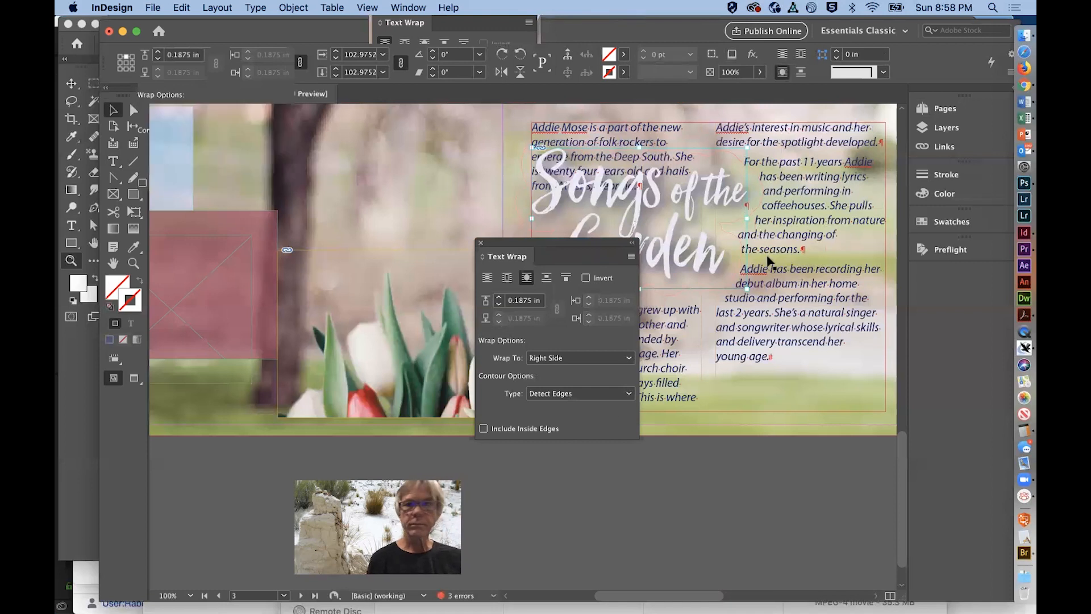
- Set the biography text frame to wrap around object shape and check its Wrap To options
left_click(772, 134)
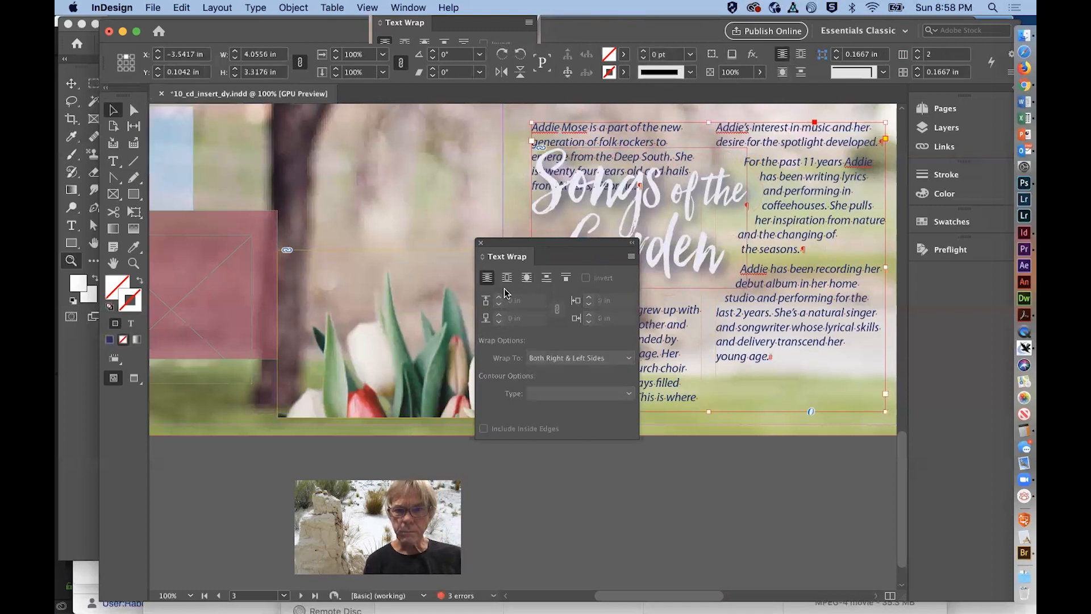
left_click(526, 280)
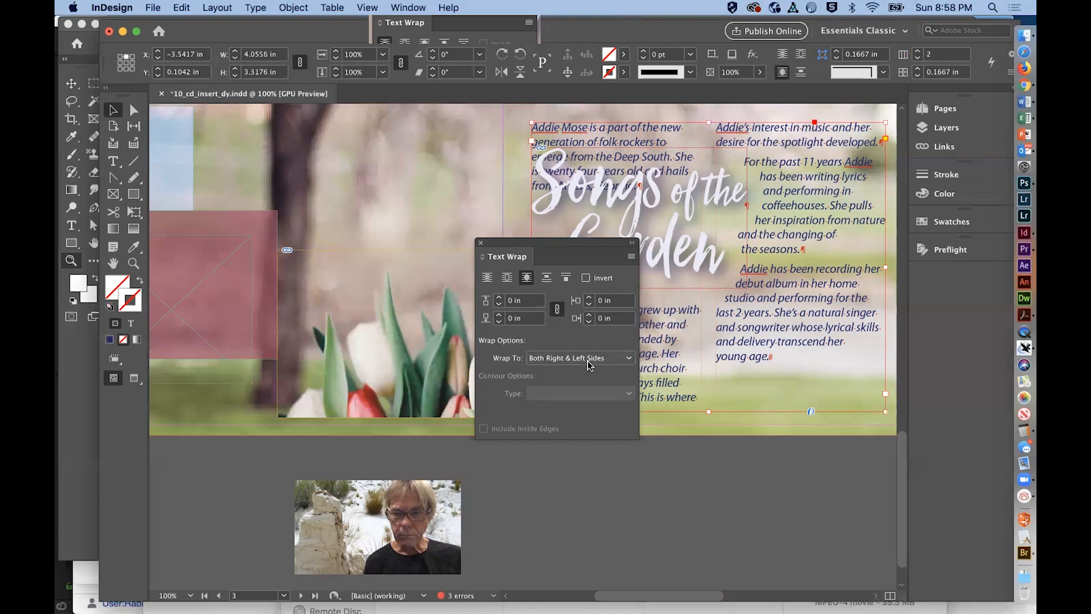
left_click(602, 363)
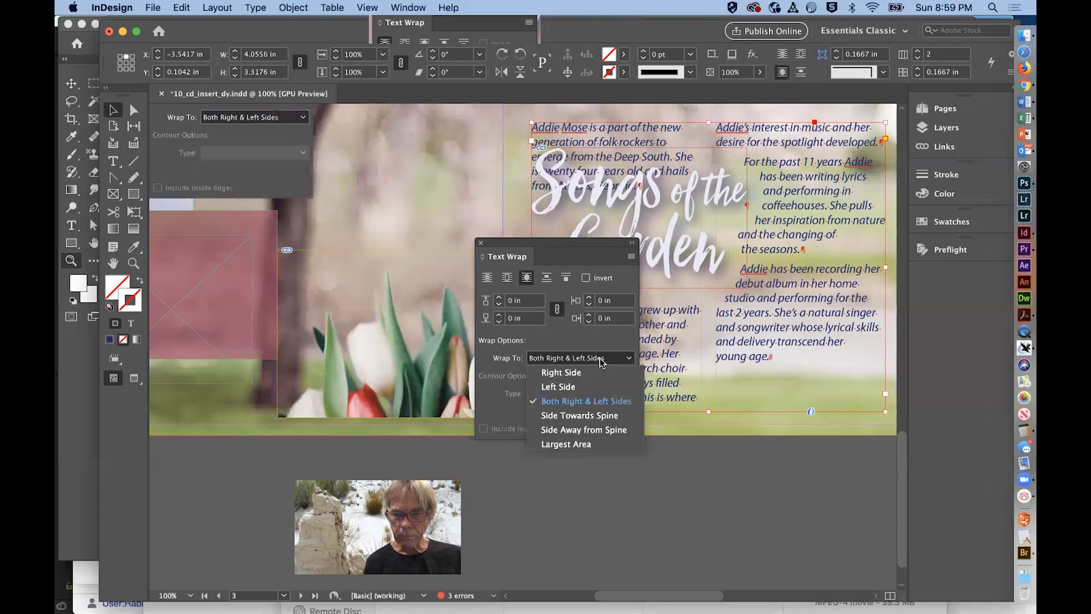
left_click(602, 362)
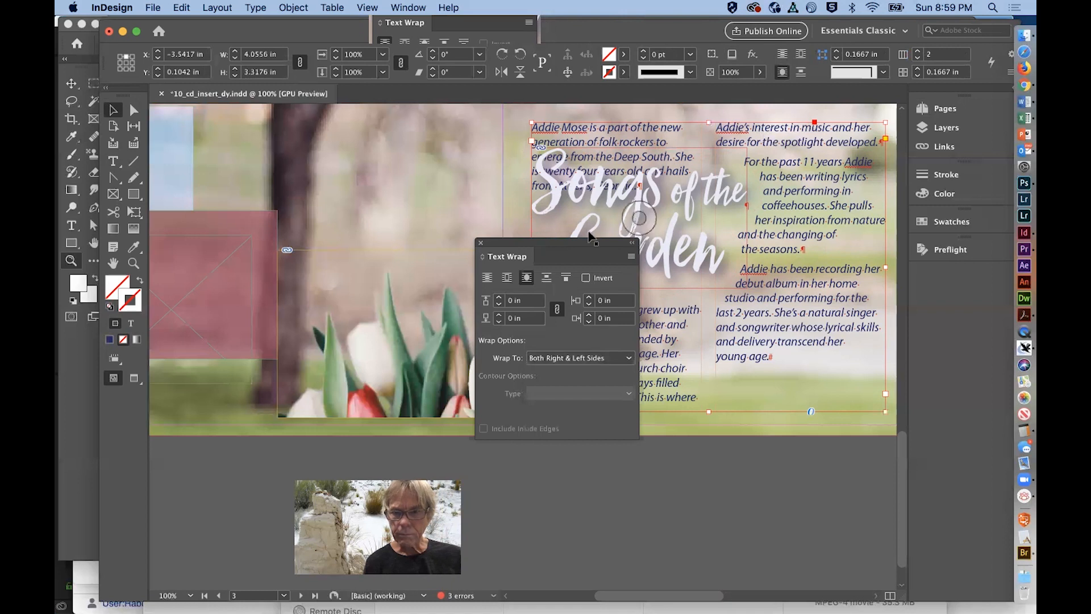
- Uncover the title graphic and move it down about 0.45 in so it sits below the first biography paragraph
left_click_drag(579, 242, 361, 241)
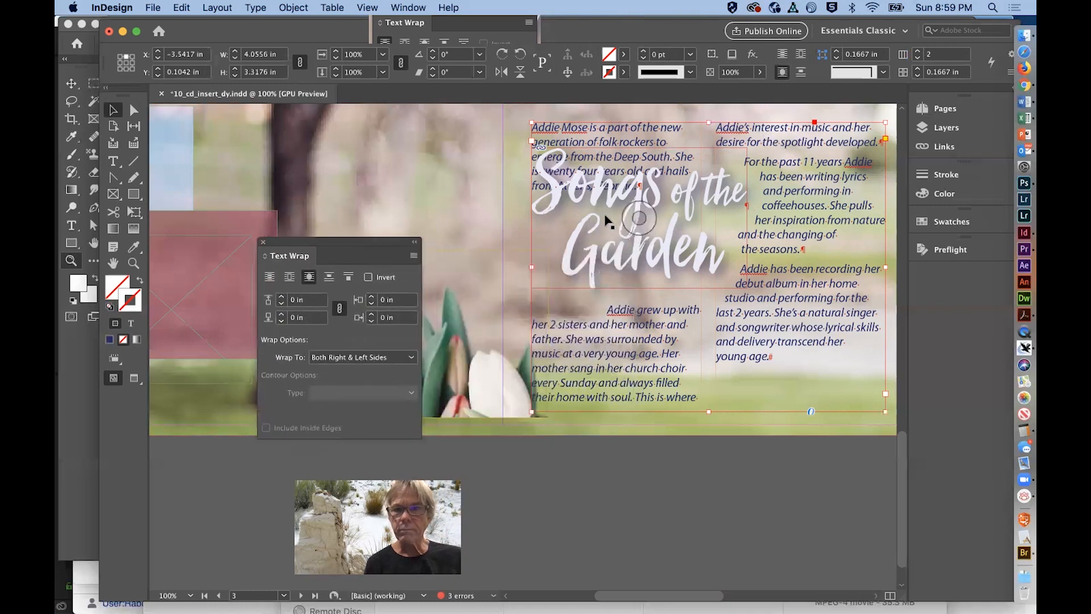
left_click_drag(588, 248, 589, 288)
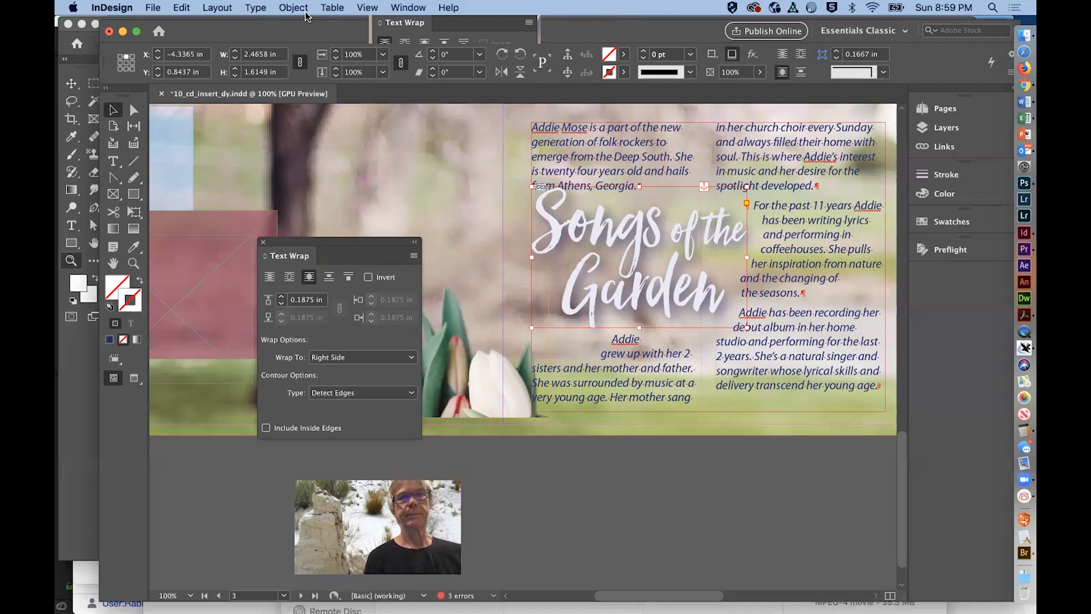
- Hide the hidden characters in the text and deselect the title graphic
left_click(256, 7)
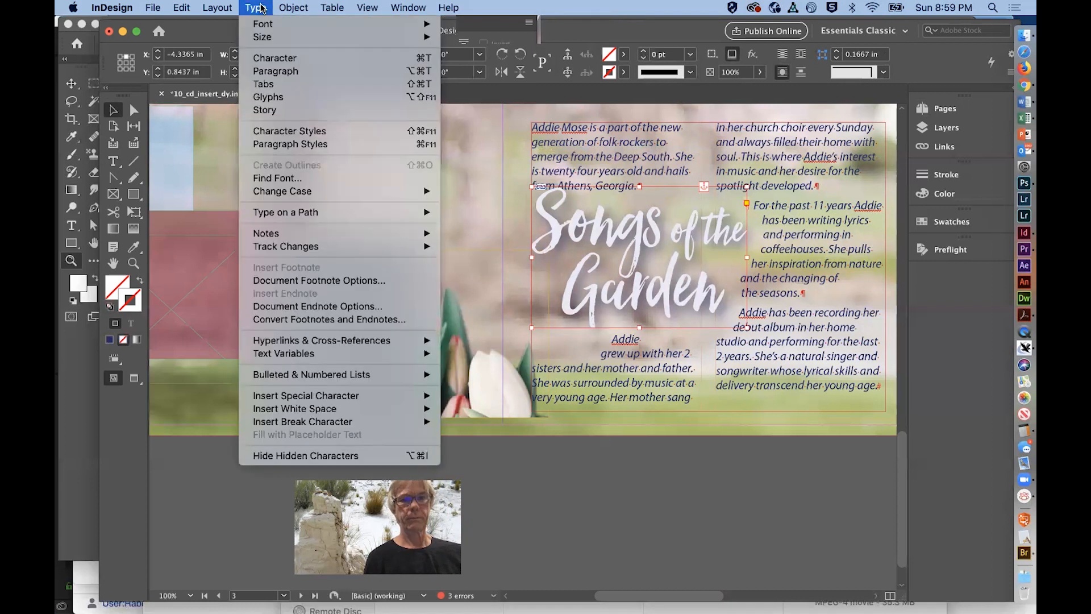
left_click(288, 456)
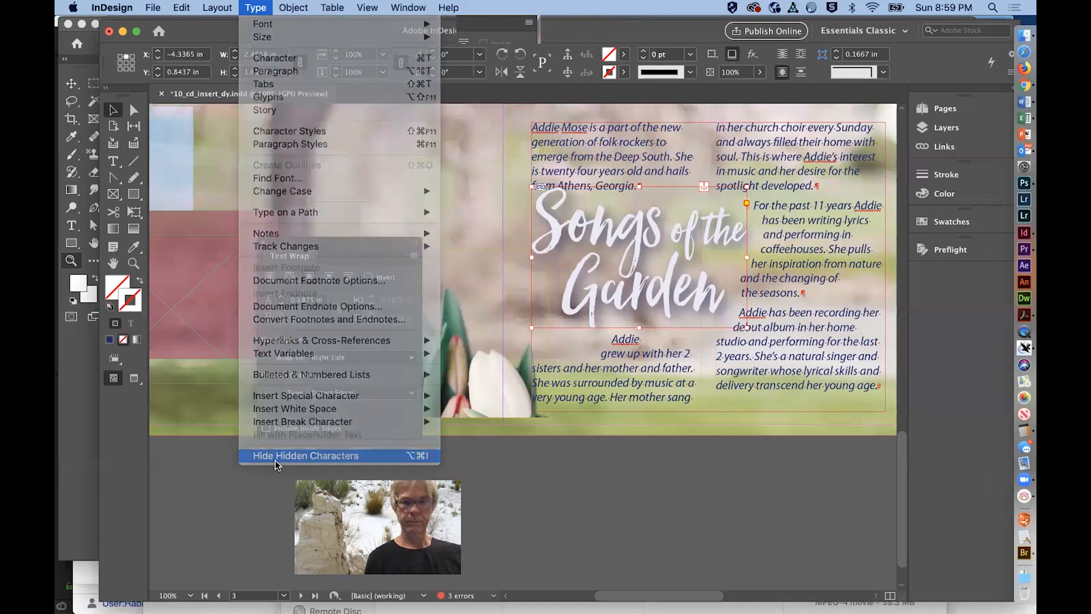
key("super+alt+w")
left_click(222, 486)
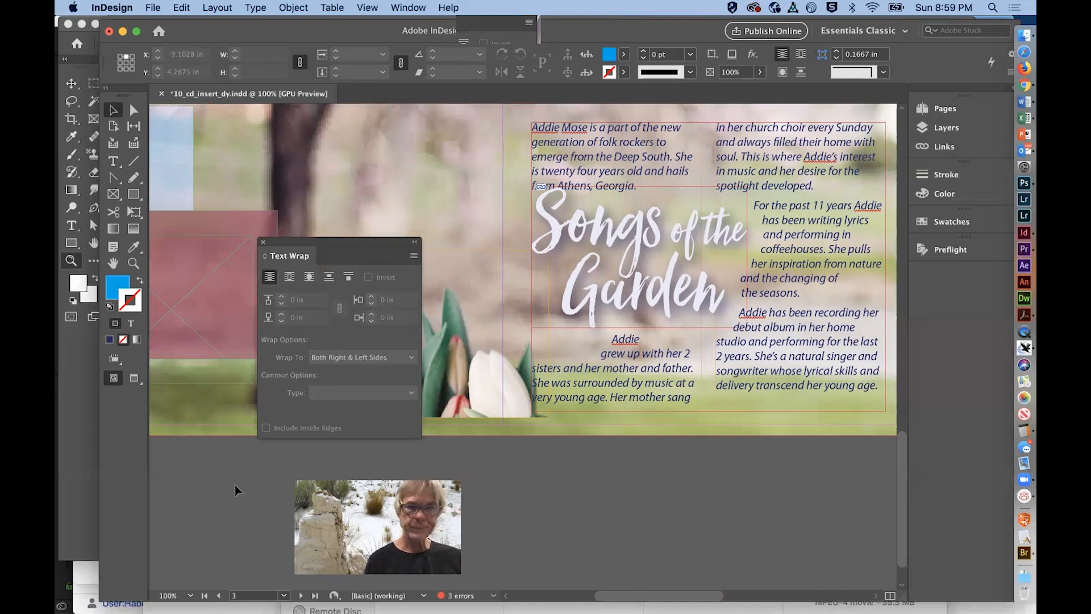
- Reshape the title graphic's text wrap contour by moving individual path points below and beside the word Garden
left_click(133, 109)
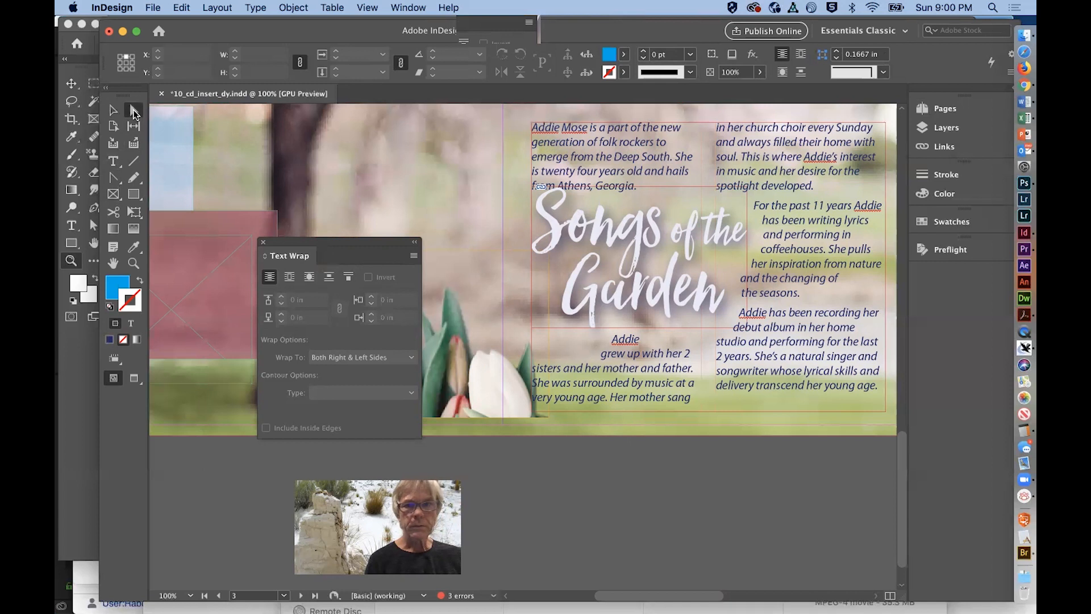
left_click(652, 266)
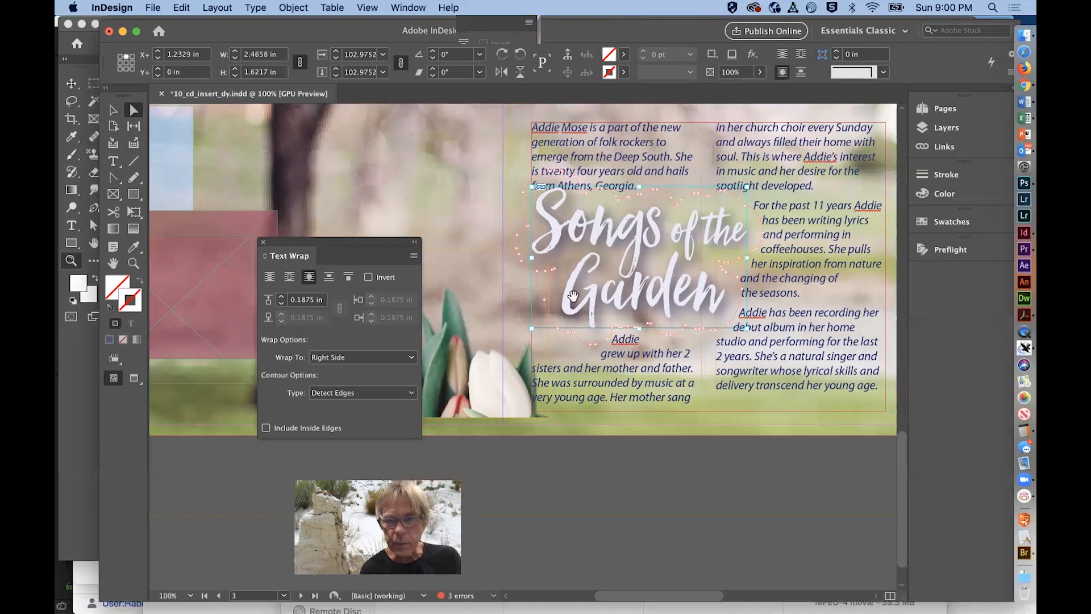
left_click_drag(544, 302, 548, 301)
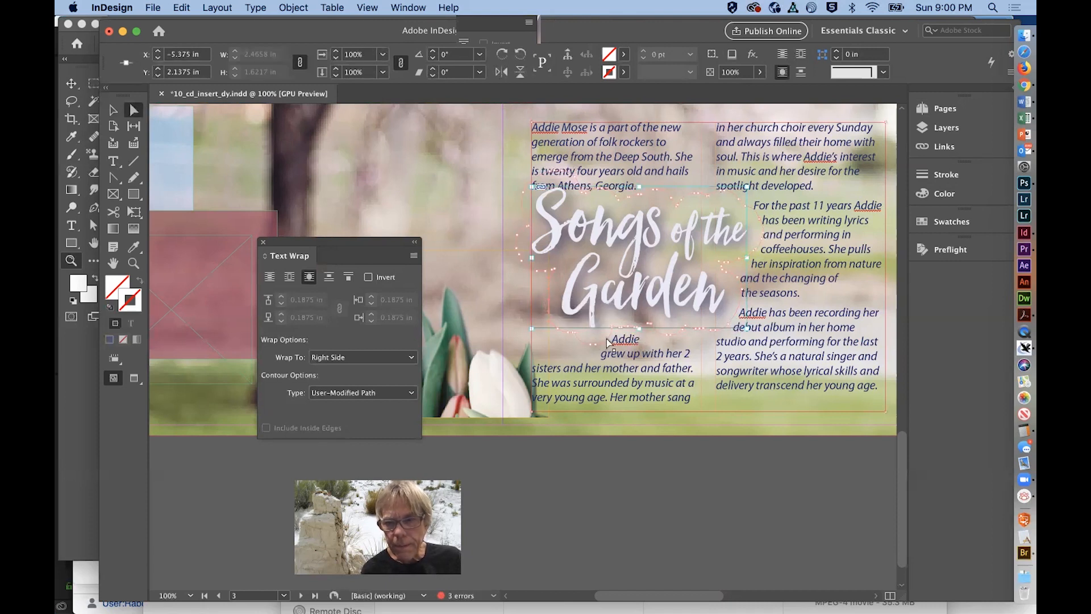
left_click_drag(608, 344, 588, 342)
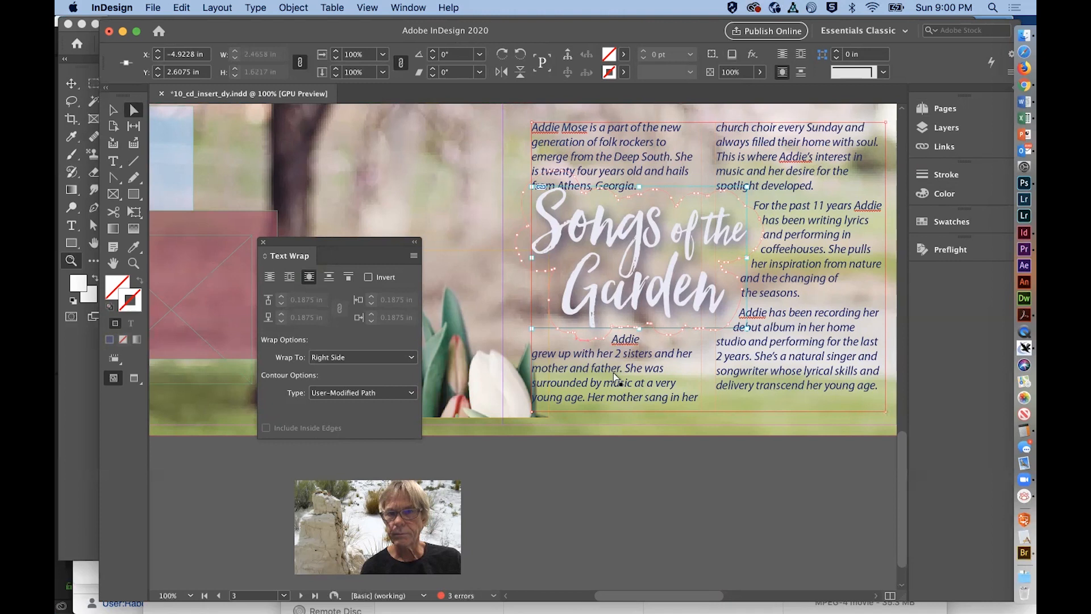
- Try further repositioning inside the title graphic's frame and undo these moves
left_click_drag(617, 298, 616, 291)
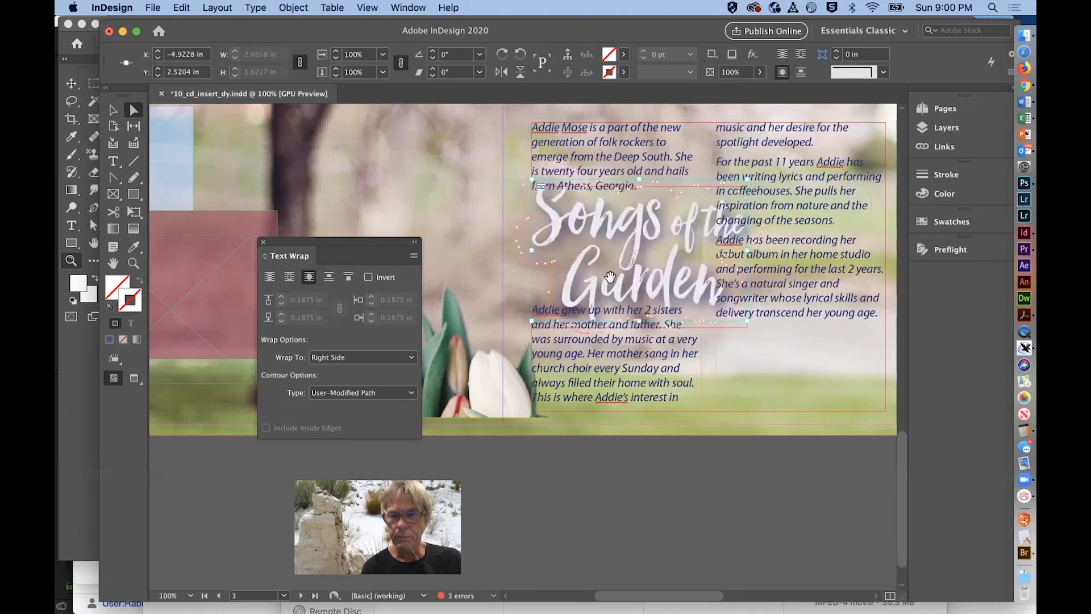
left_click_drag(611, 276, 611, 288)
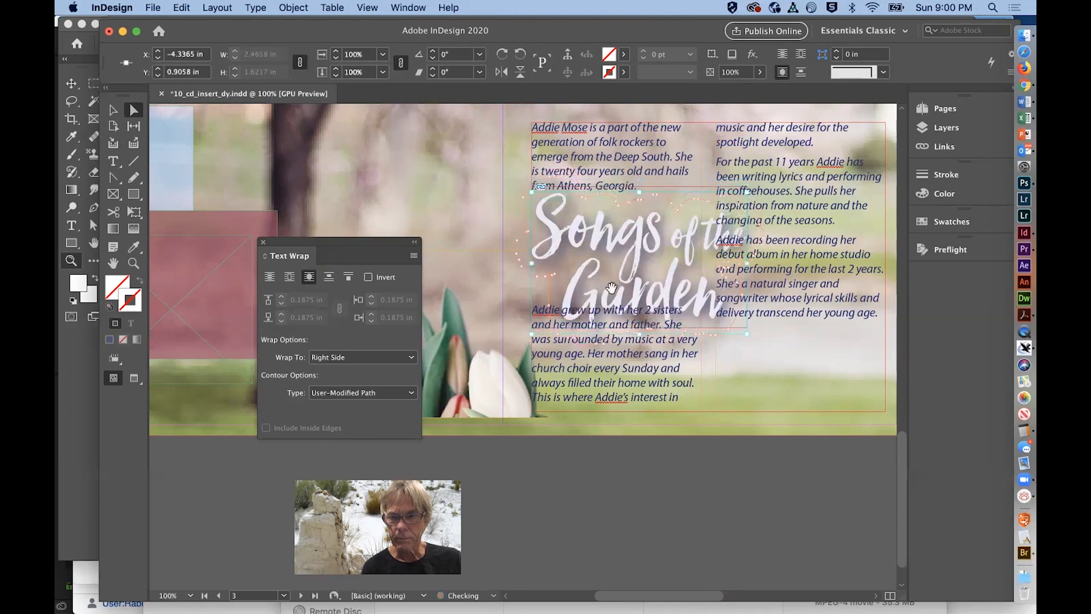
key("super+z")
key("super+z")
key("super+z")
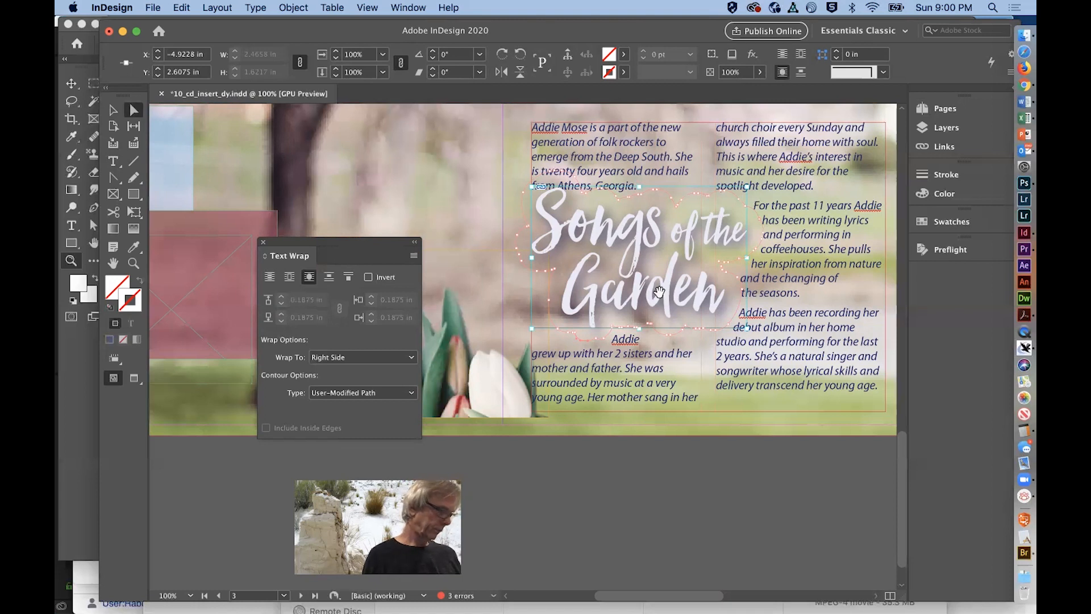
- Close the text wrap options
left_click(261, 242)
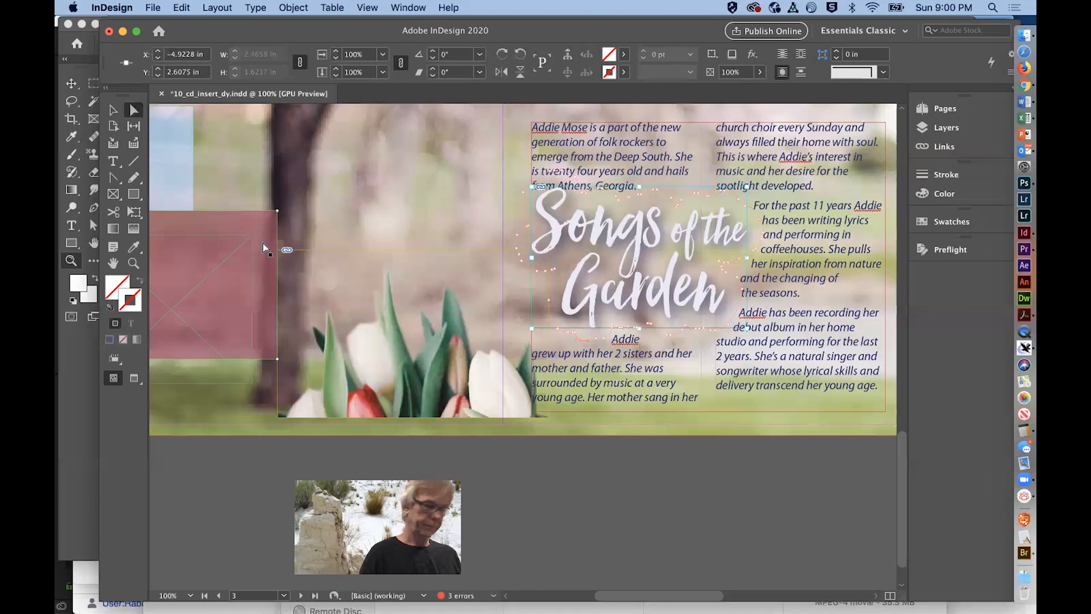
- Save the document and make the Graphics layer active with nothing selected
key("super+s")
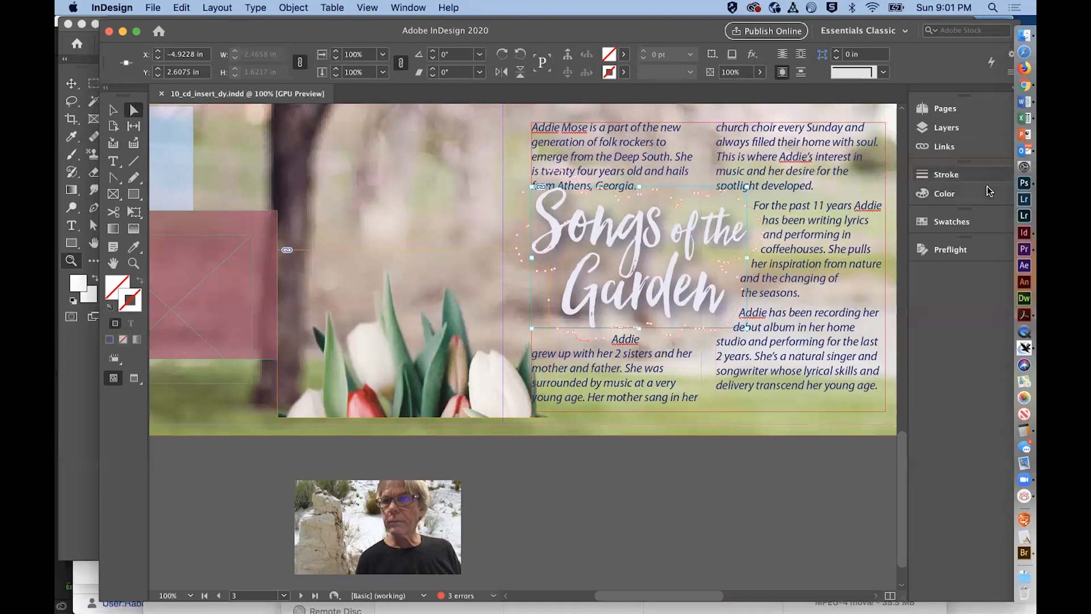
left_click(969, 130)
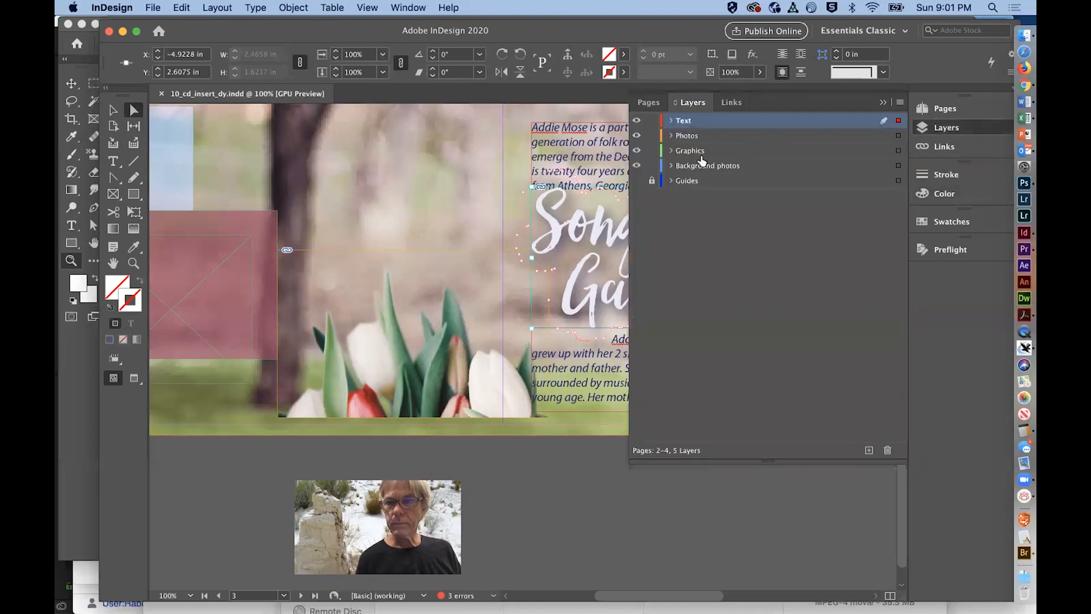
left_click(703, 153)
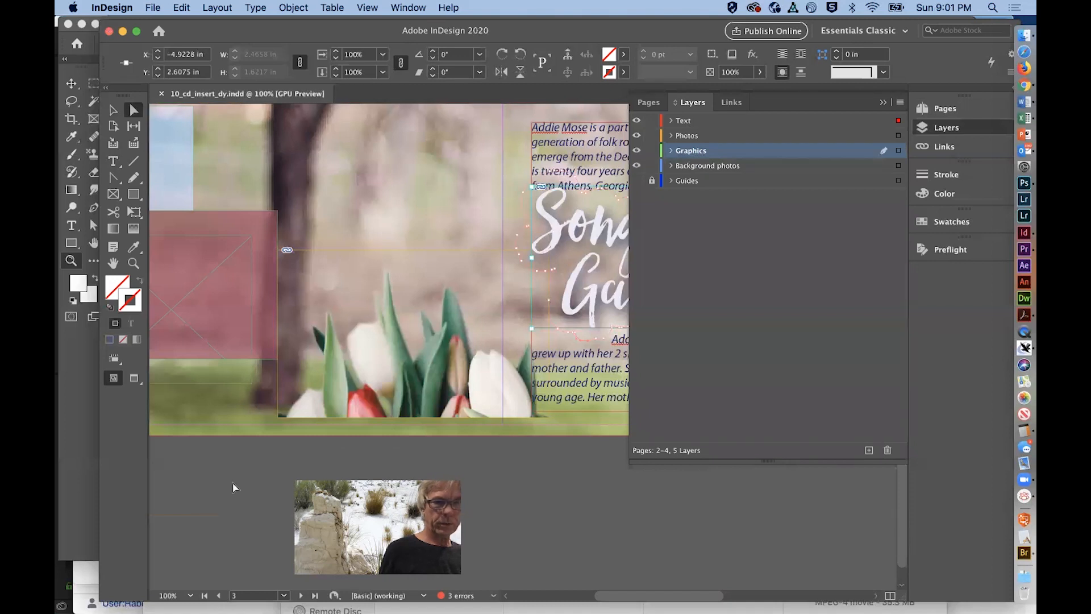
left_click(228, 542)
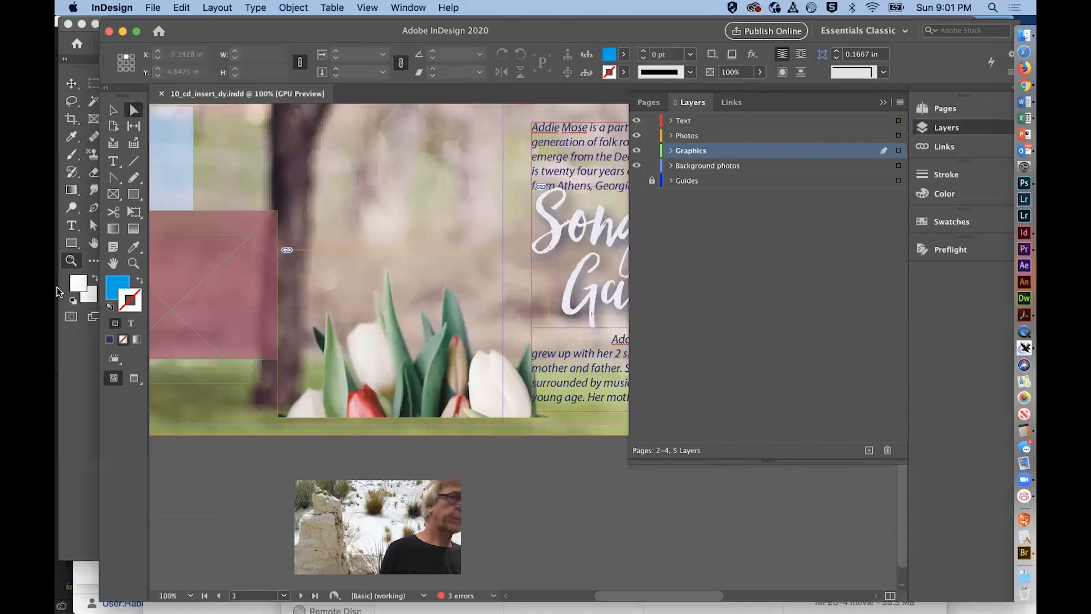
- Place Garland.ai across the spread, starting near the upper left of the first panel, about 11.98 in wide and 2.80 in high
left_click(113, 110)
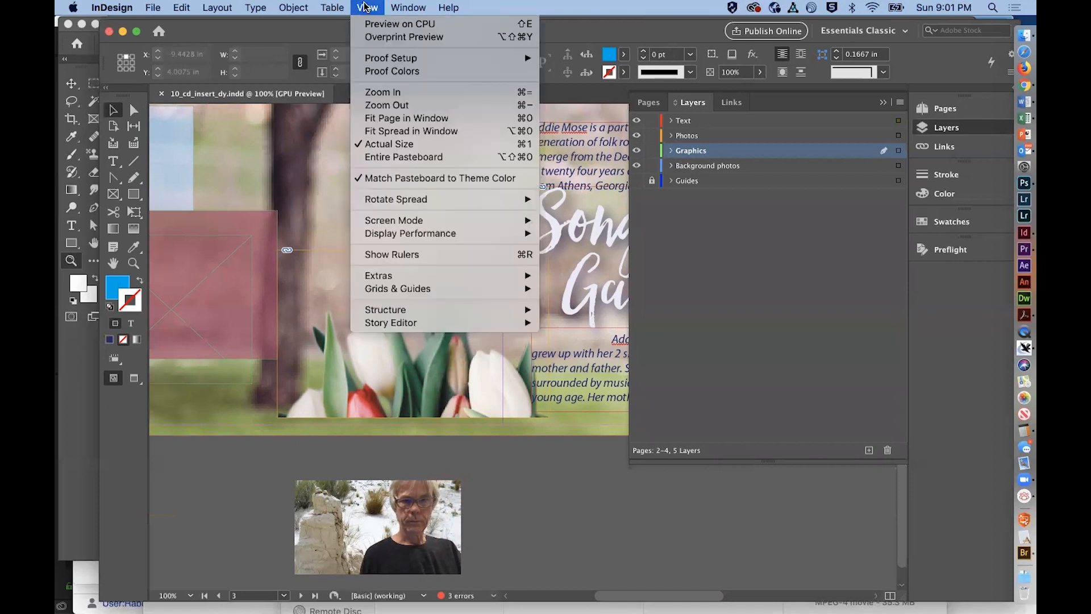
left_click(376, 131)
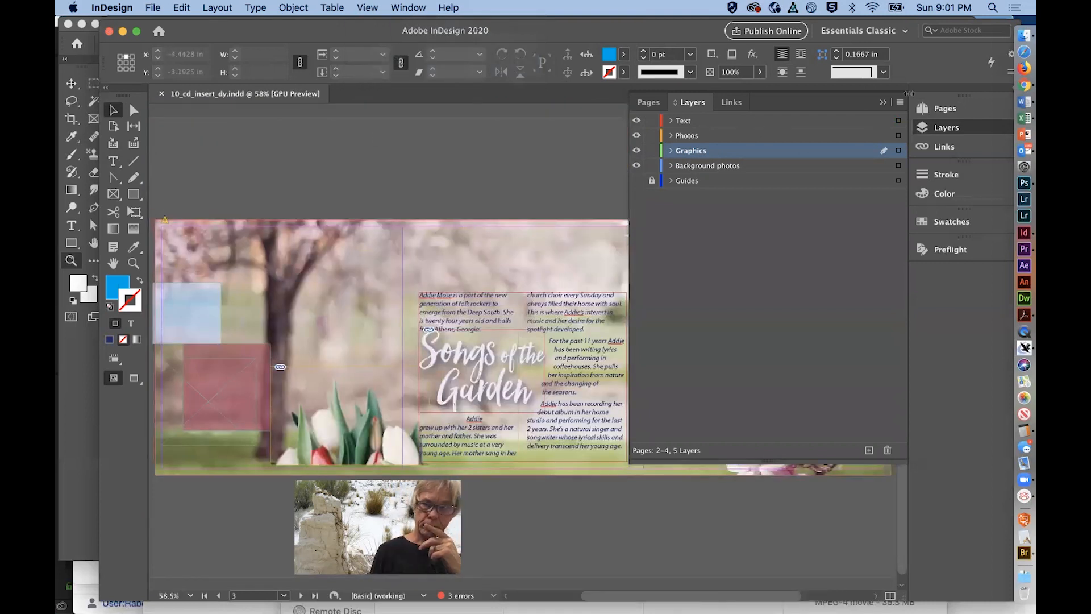
left_click(883, 103)
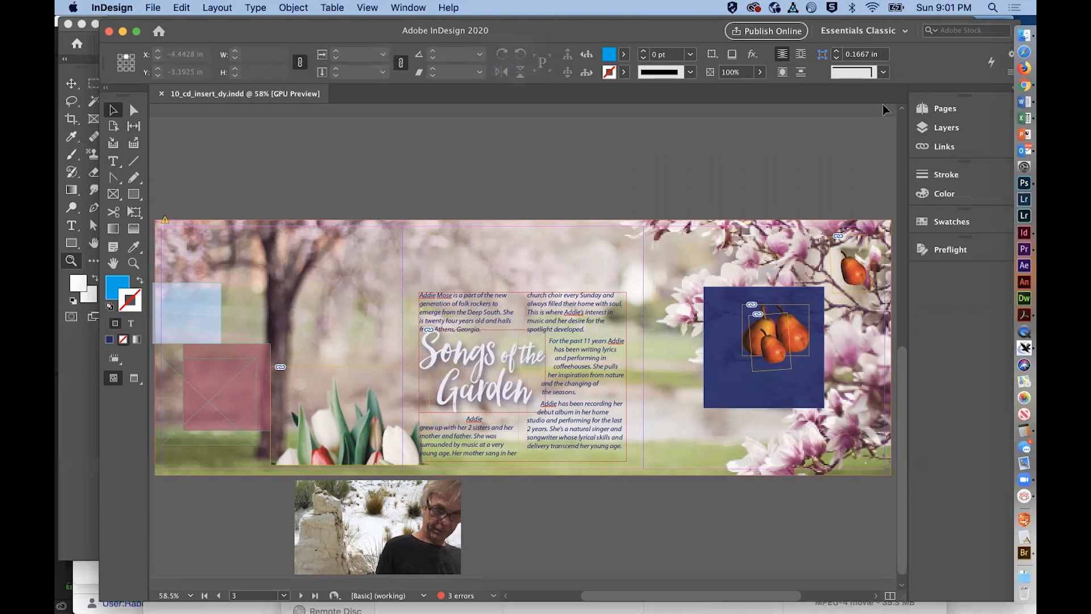
key("super+d")
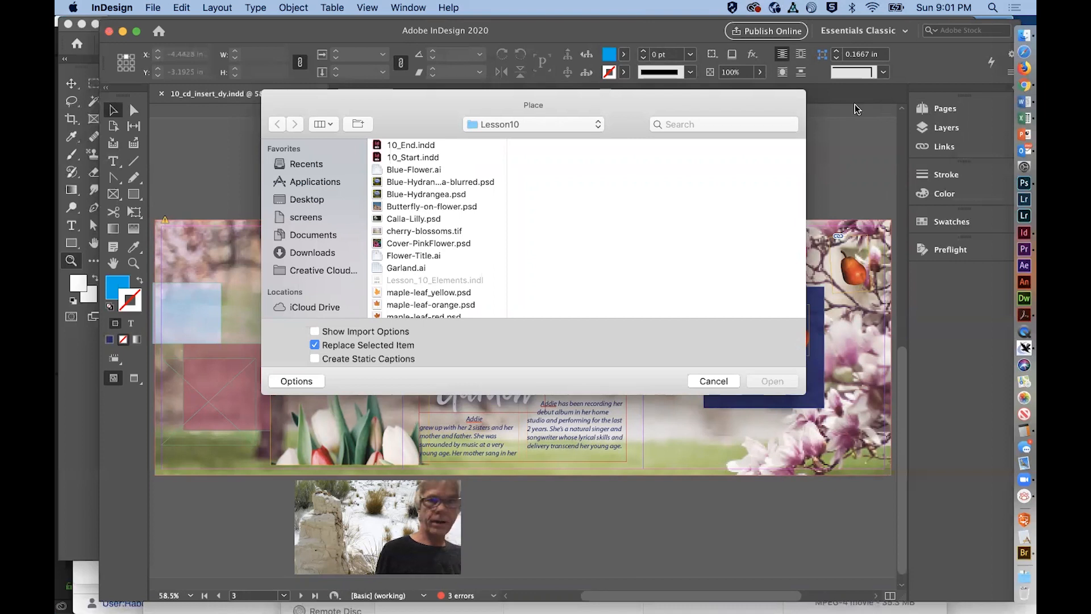
left_click(405, 268)
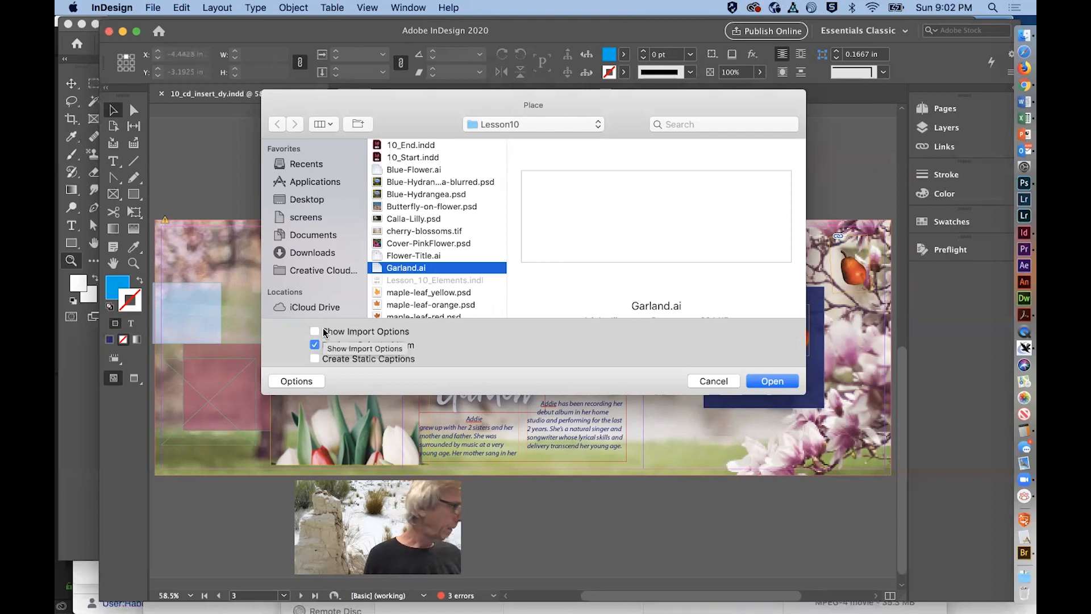
left_click(758, 376)
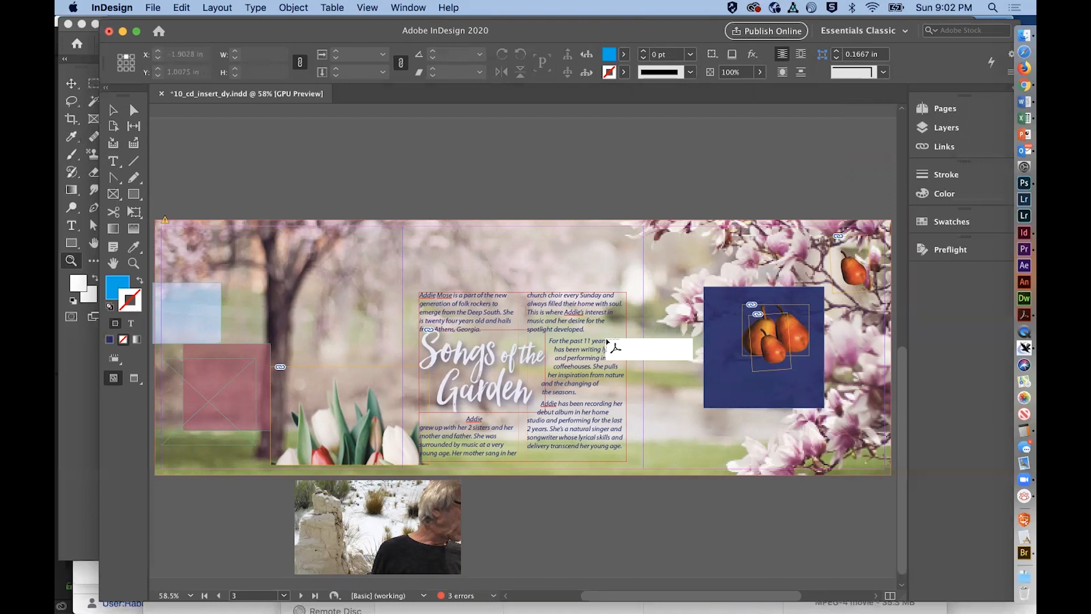
scroll(595, 327, "down", 1)
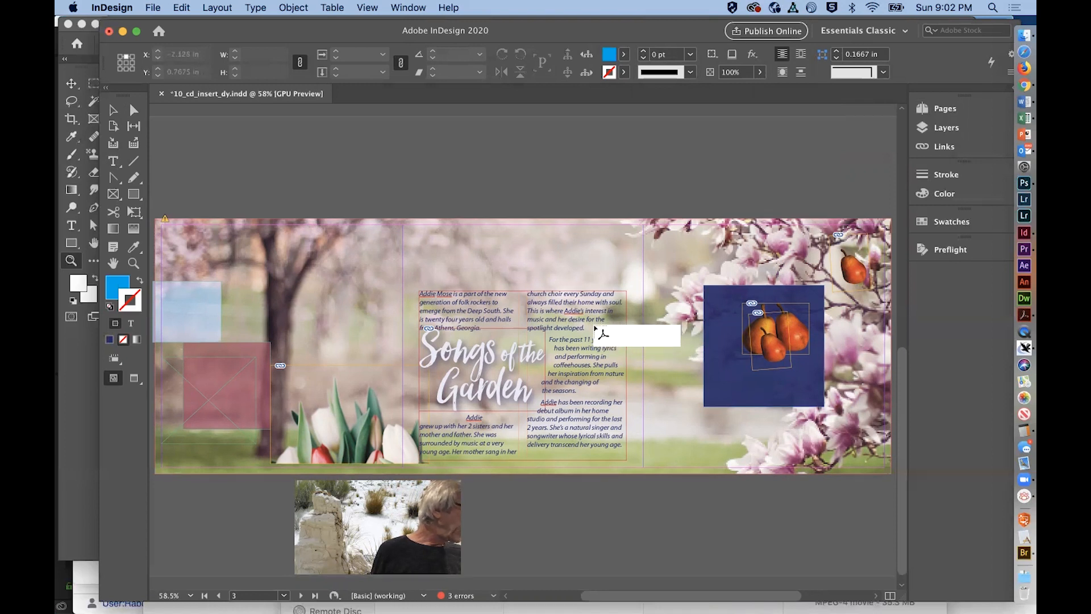
scroll(595, 327, "left", 4)
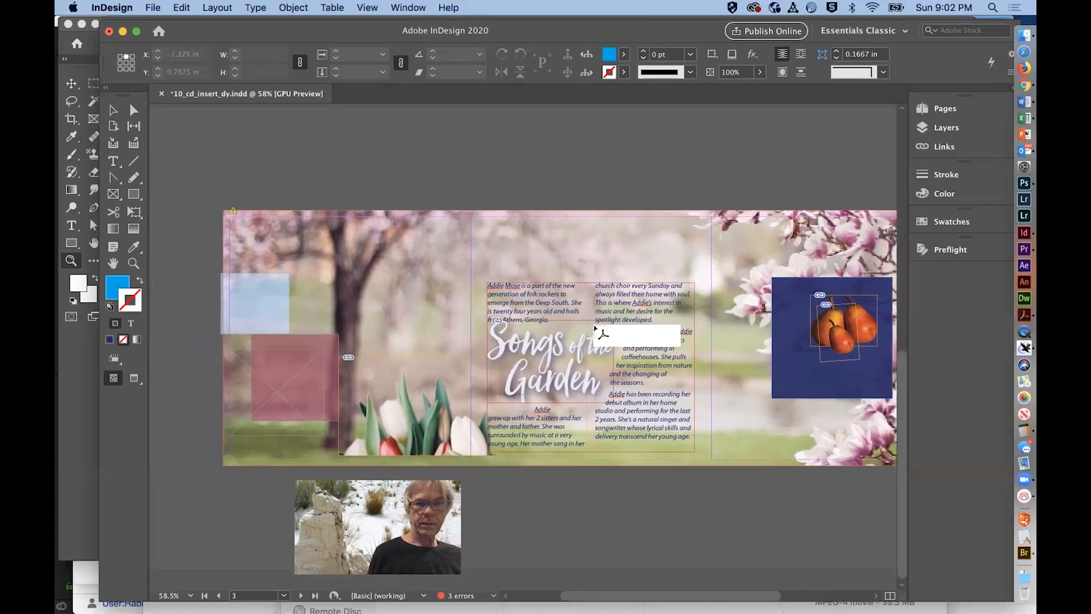
scroll(595, 327, "up", 2)
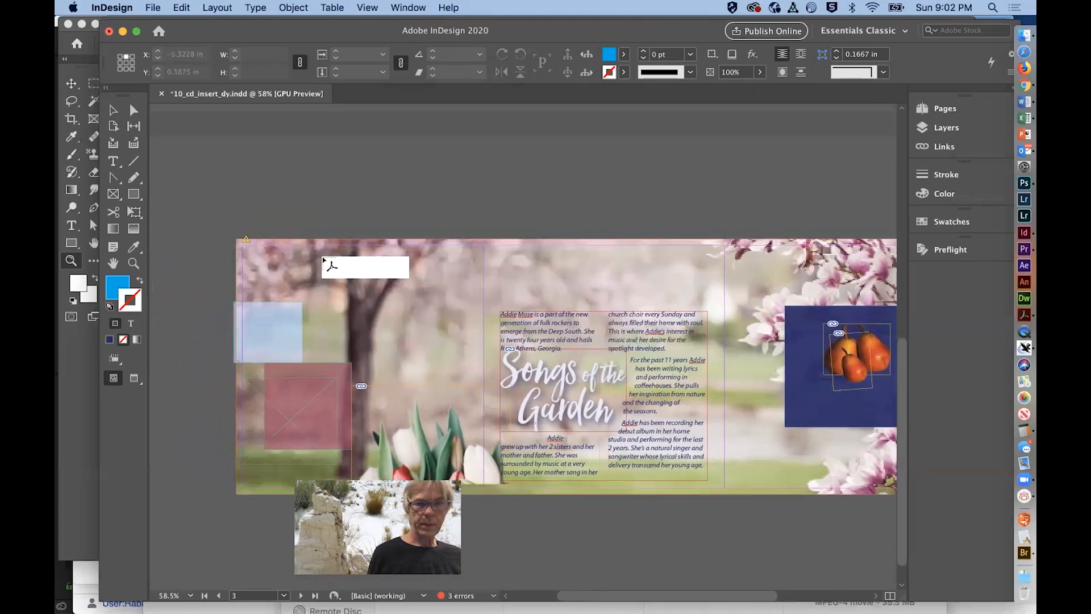
left_click(263, 275)
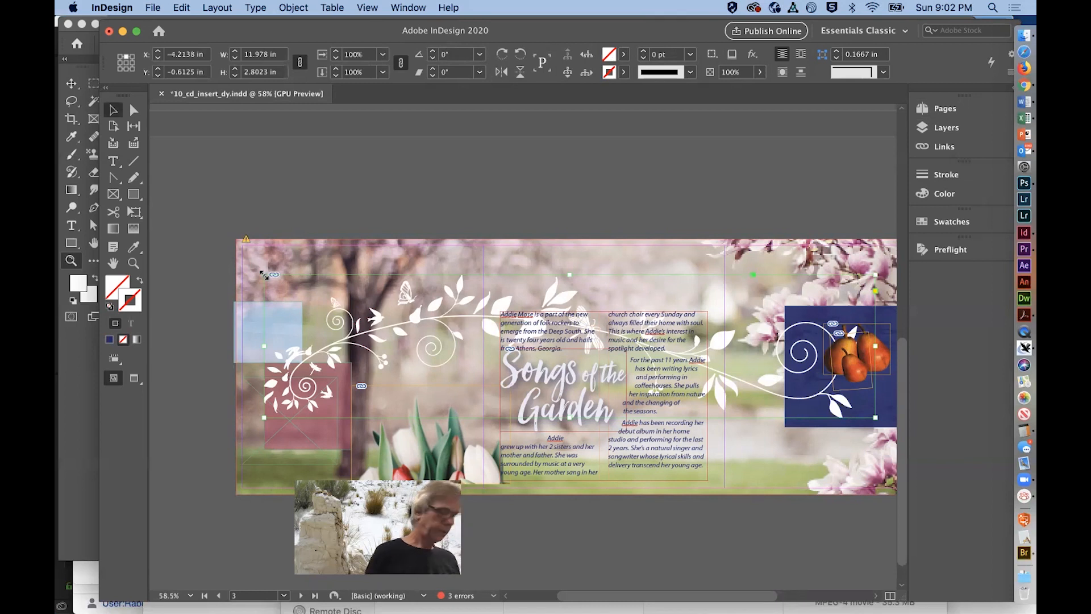
- Save the document and move the garland slightly right to about X -3.86 in, leaving it deselected
key("super+s")
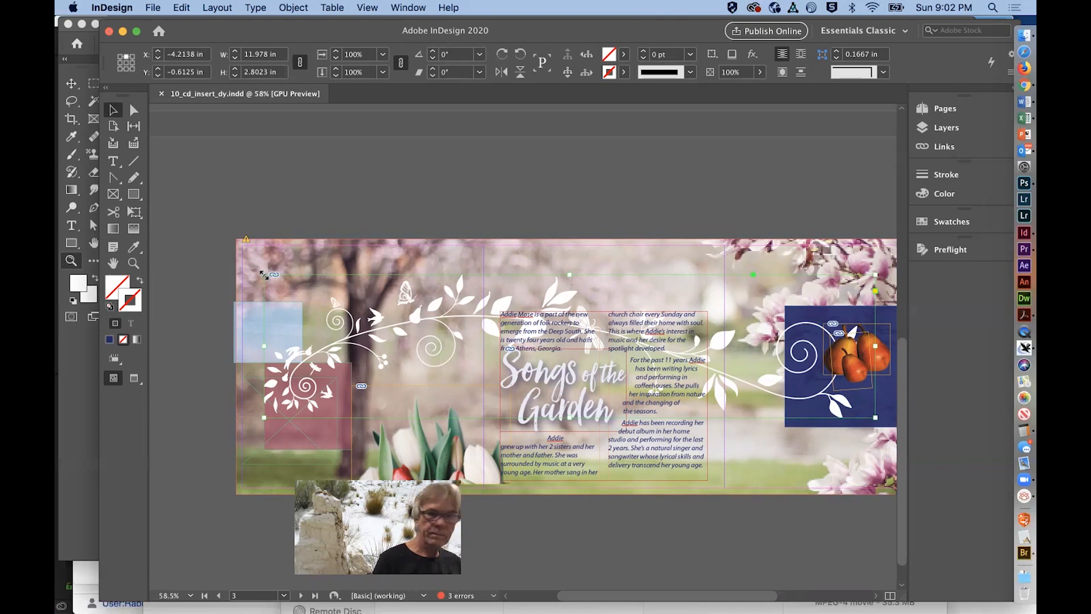
left_click_drag(357, 340, 376, 337)
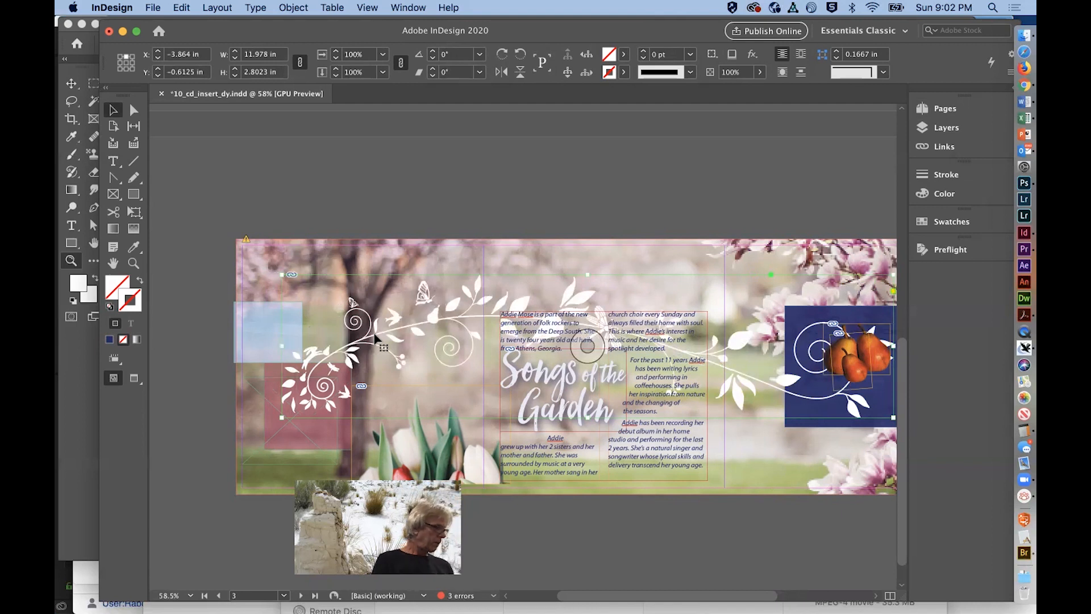
left_click(302, 162)
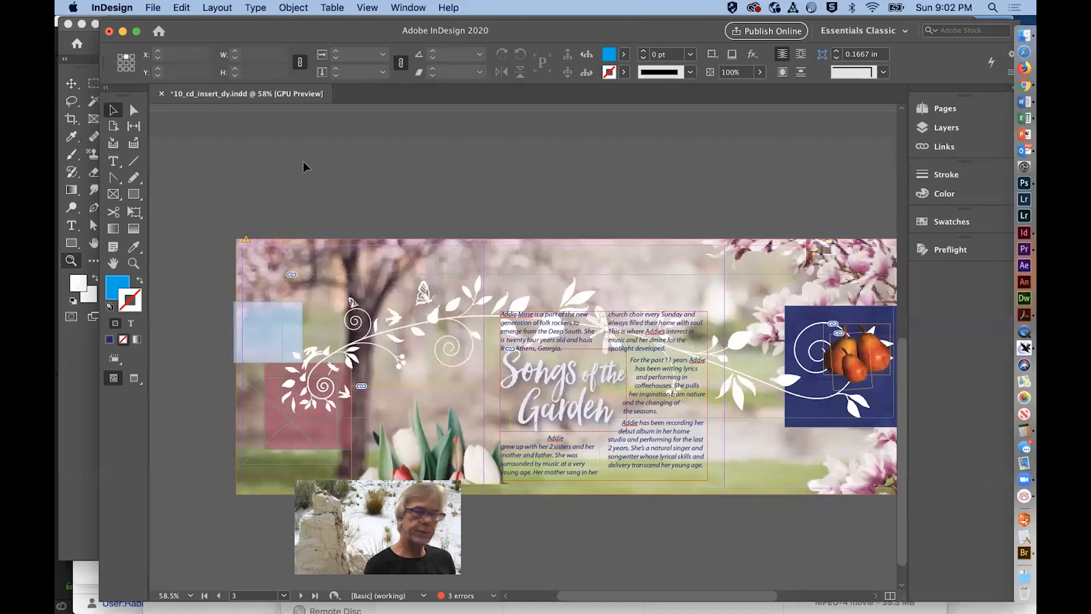
- Try placing Flower-Title.ai directly into the plum square frame, undo the placement and discard the loaded graphic
left_click(271, 369)
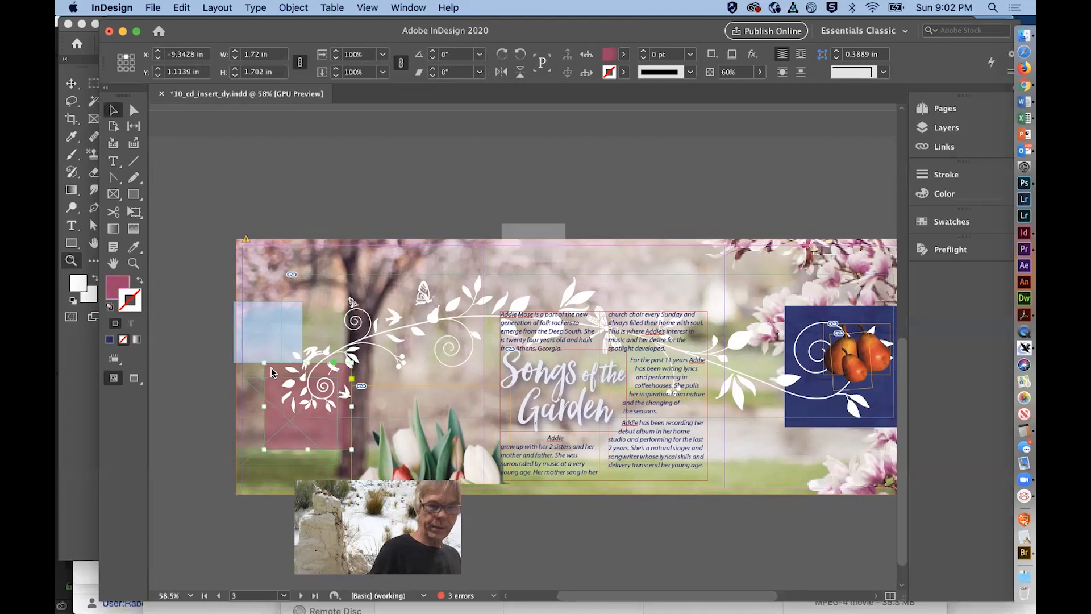
key("super+d")
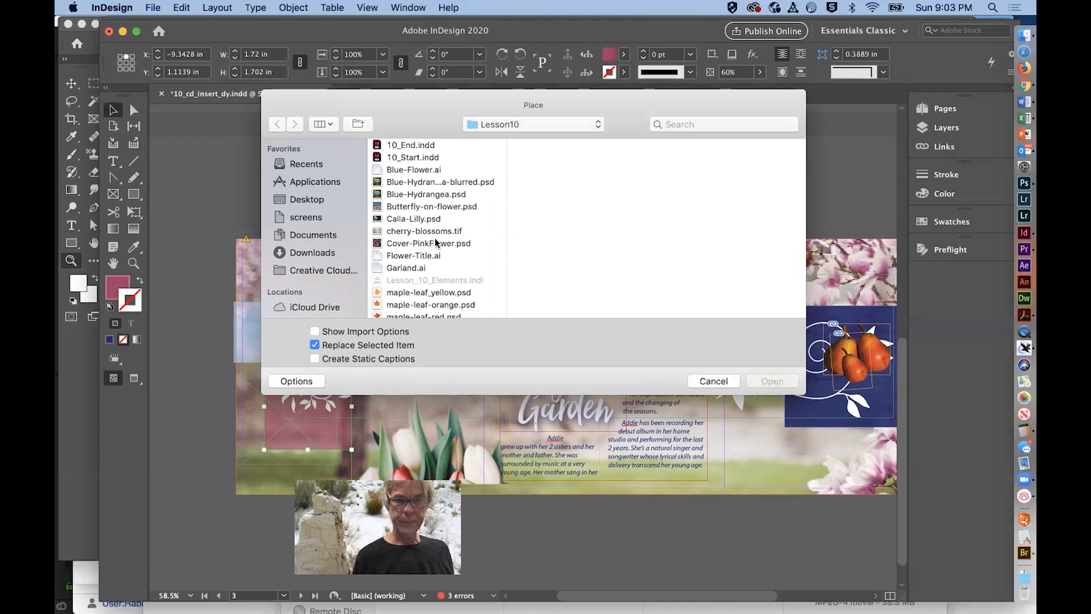
scroll(434, 238, "down", 3)
scroll(435, 238, "up", 2)
scroll(435, 242, "down", 3)
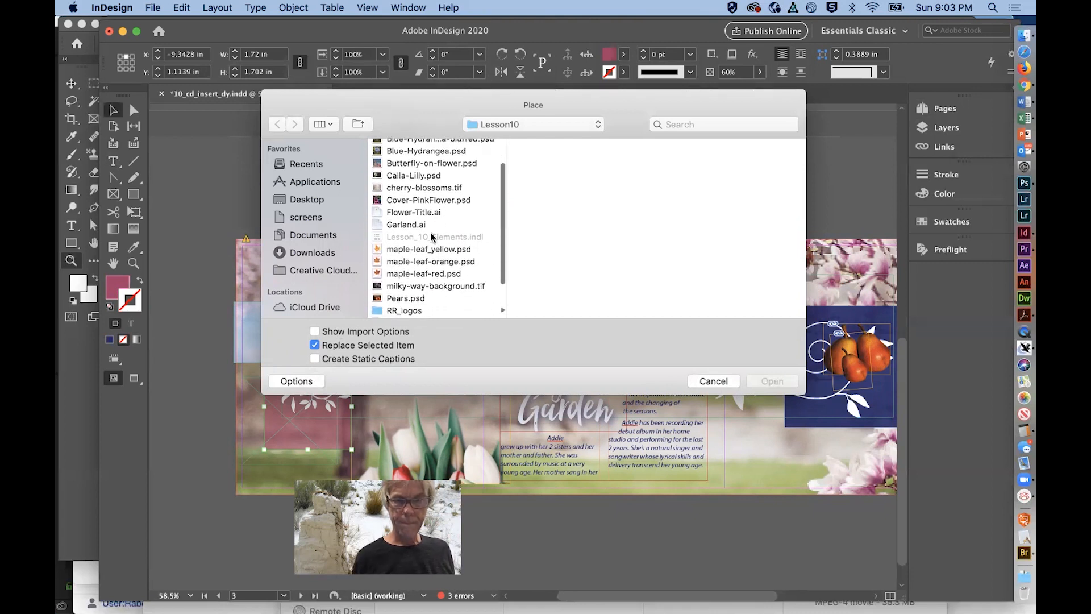
left_click(427, 213)
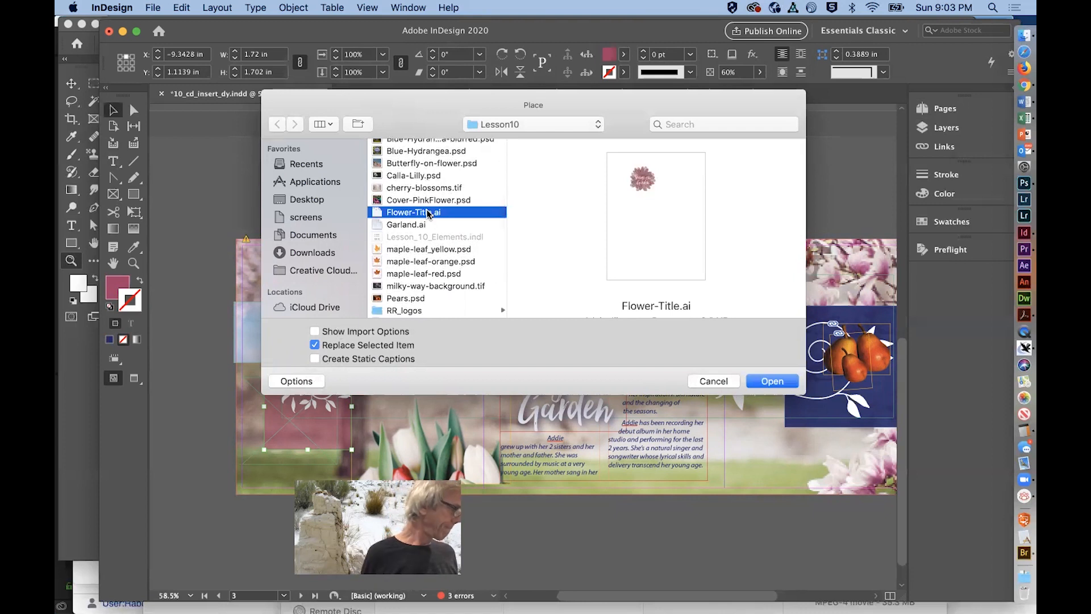
left_click(767, 382)
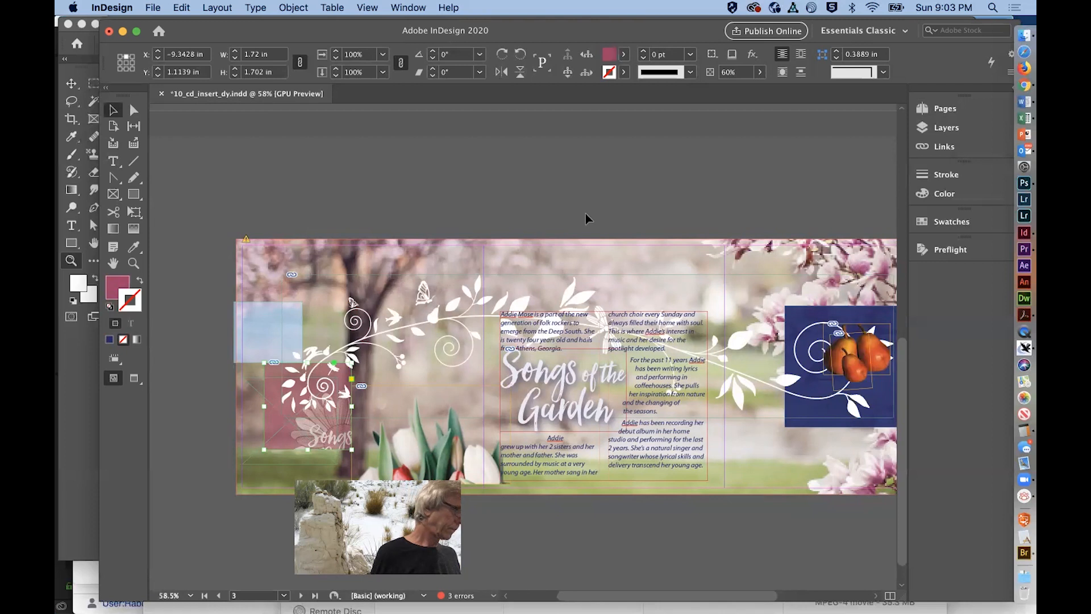
key("super+z")
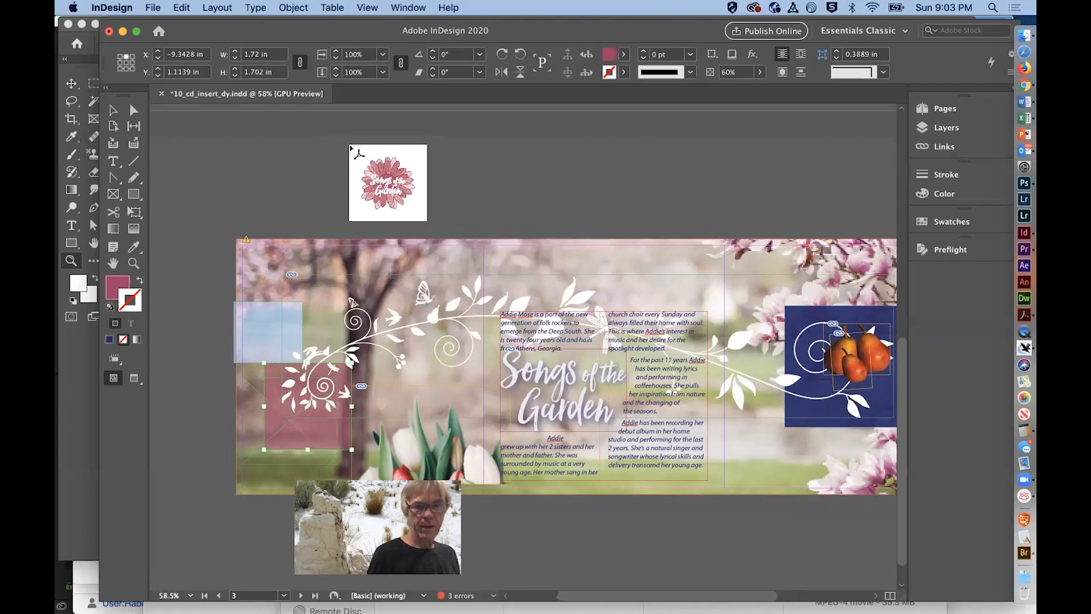
key("Escape")
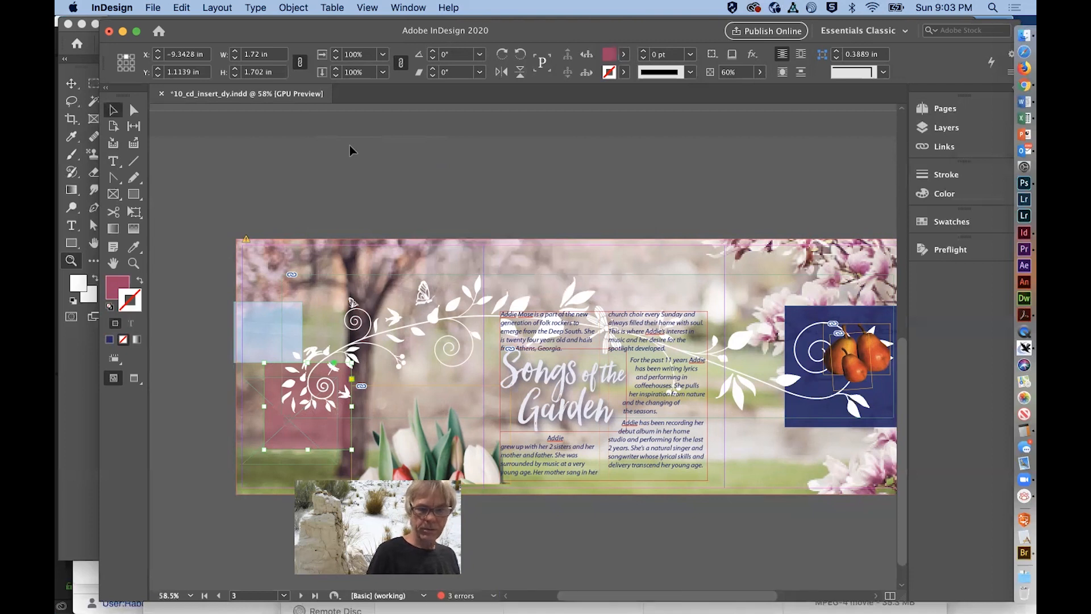
- Place Flower-Title.ai into the plum square frame using import options, showing only the English Title and Layer 3 layers
key("super+d")
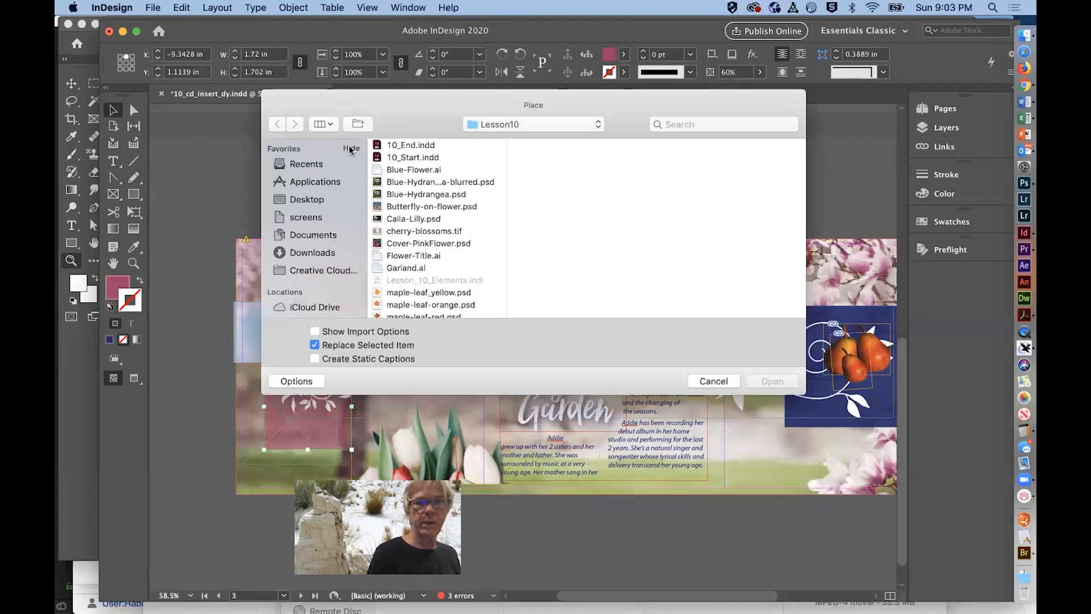
left_click(319, 329)
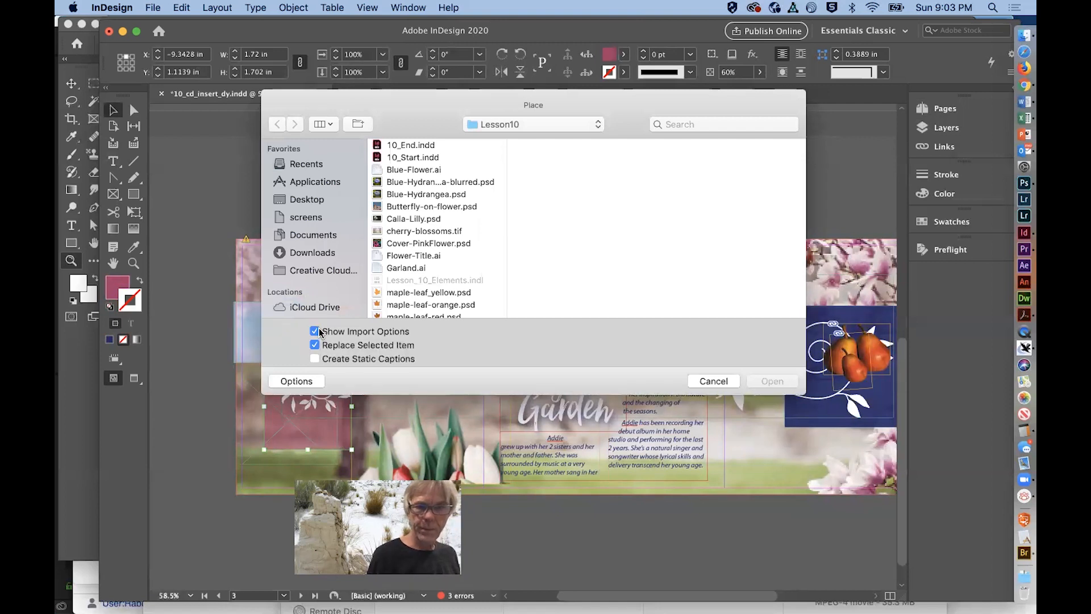
left_click(411, 255)
left_click(760, 382)
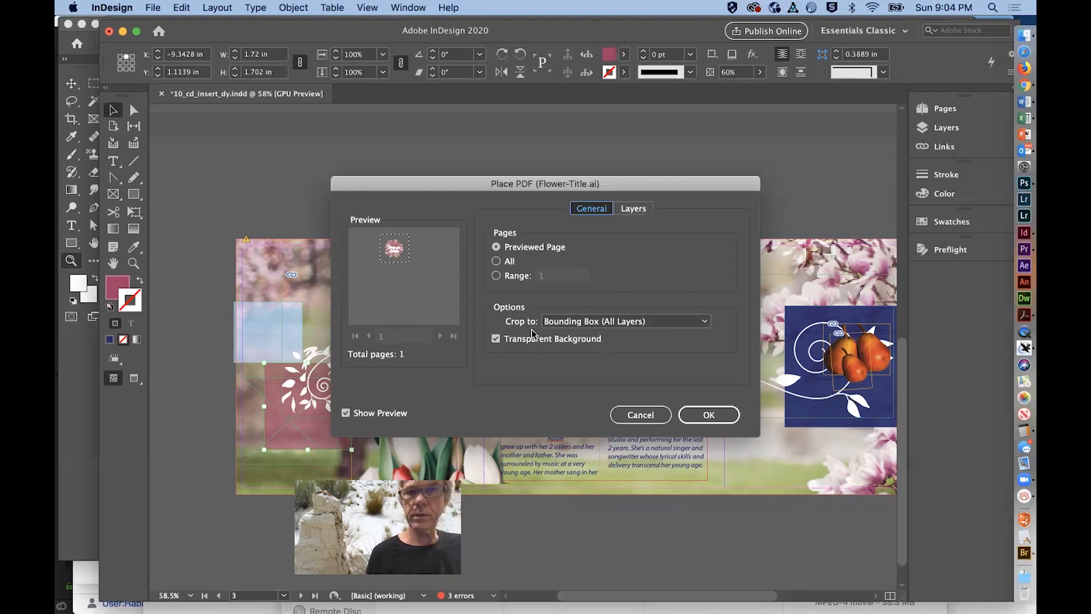
left_click(631, 210)
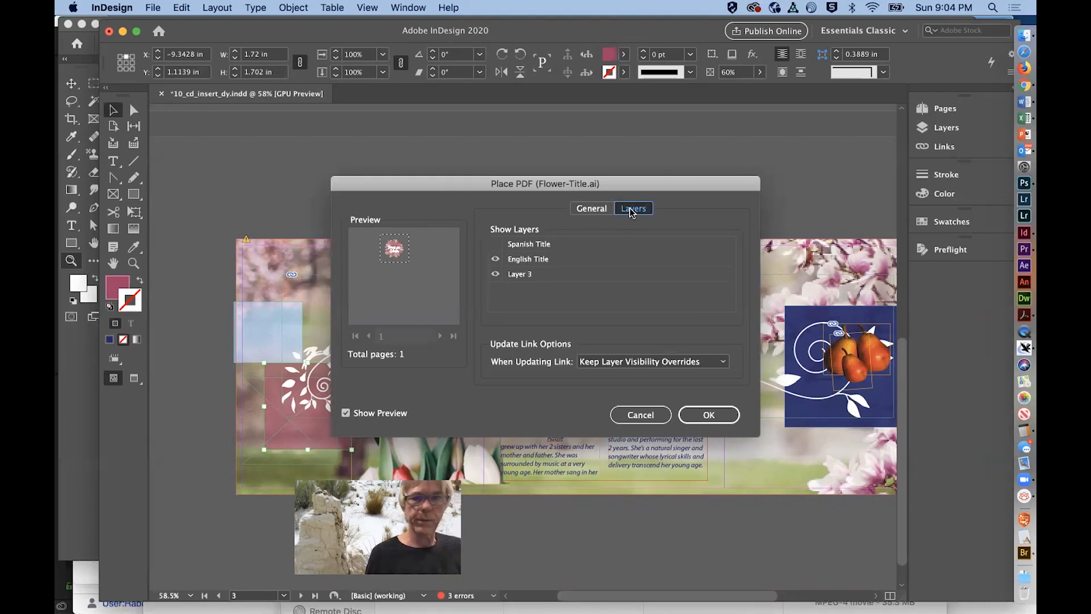
left_click(494, 244)
left_click(495, 245)
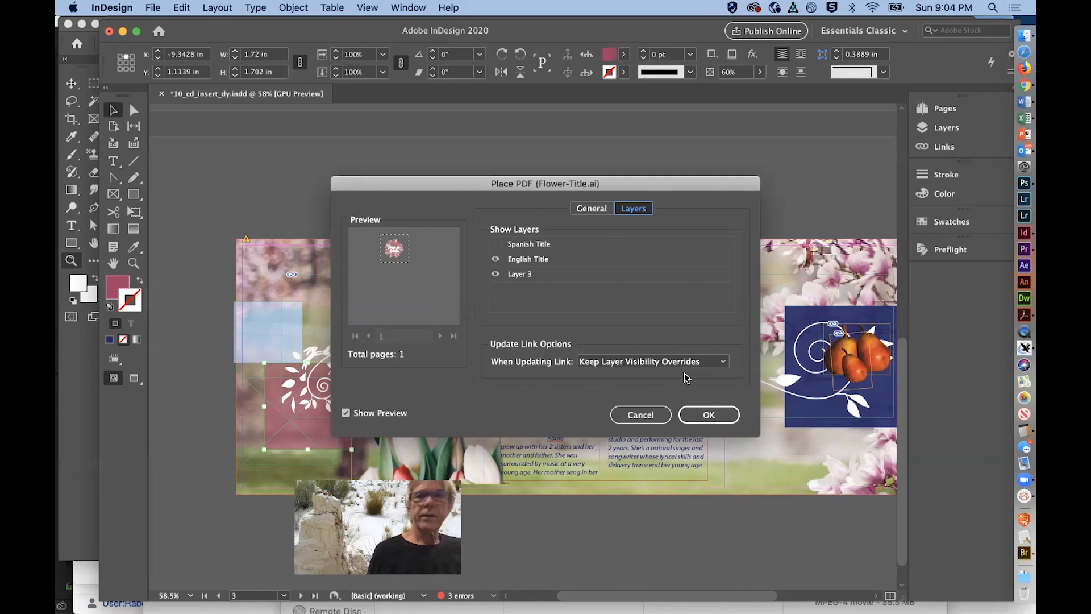
left_click(709, 415)
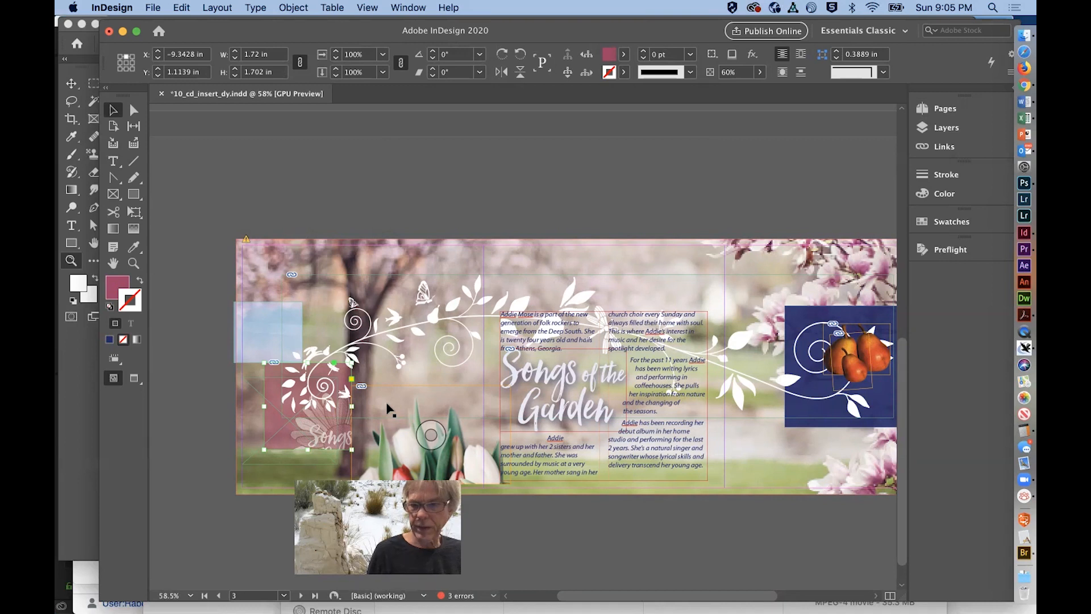
- Scale the Flower-Title graphic inside the plum square frame to 75% from its center point
key("super+equal")
key("super+equal")
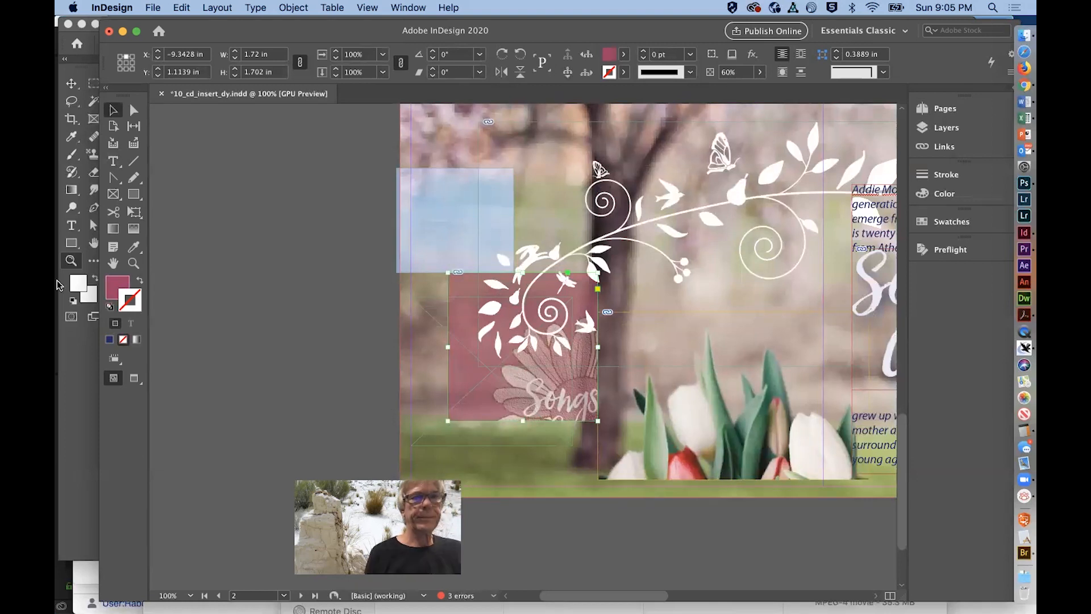
left_click(125, 63)
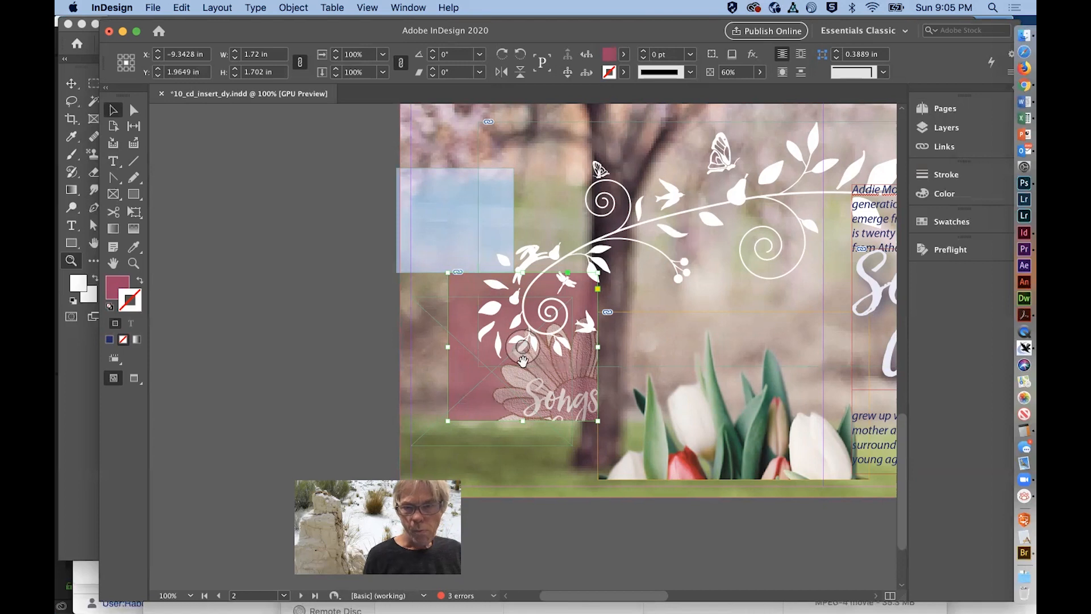
left_click(523, 355)
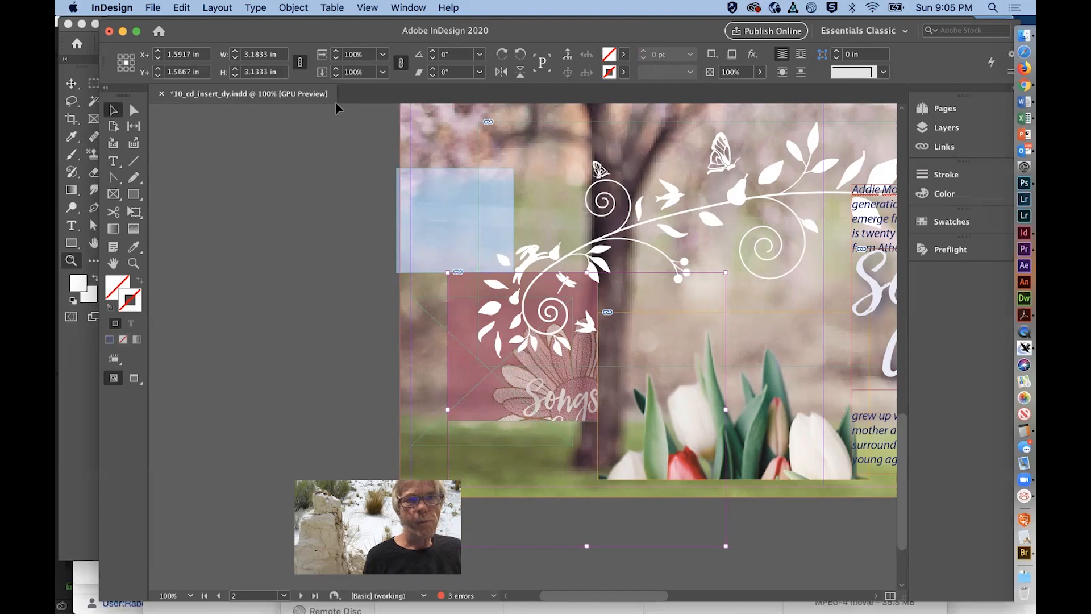
left_click(158, 59)
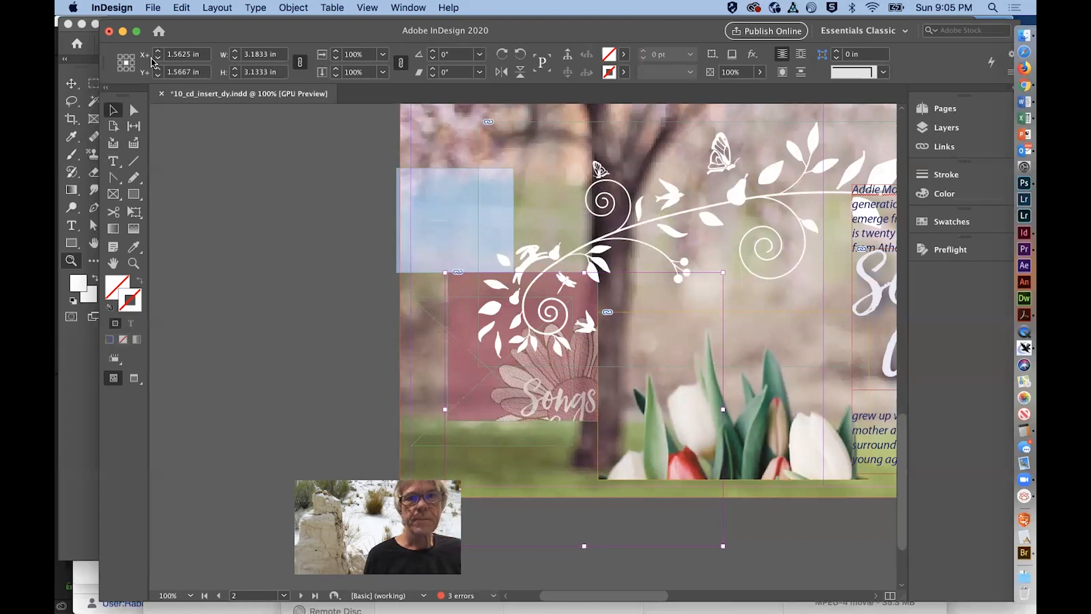
left_click(383, 54)
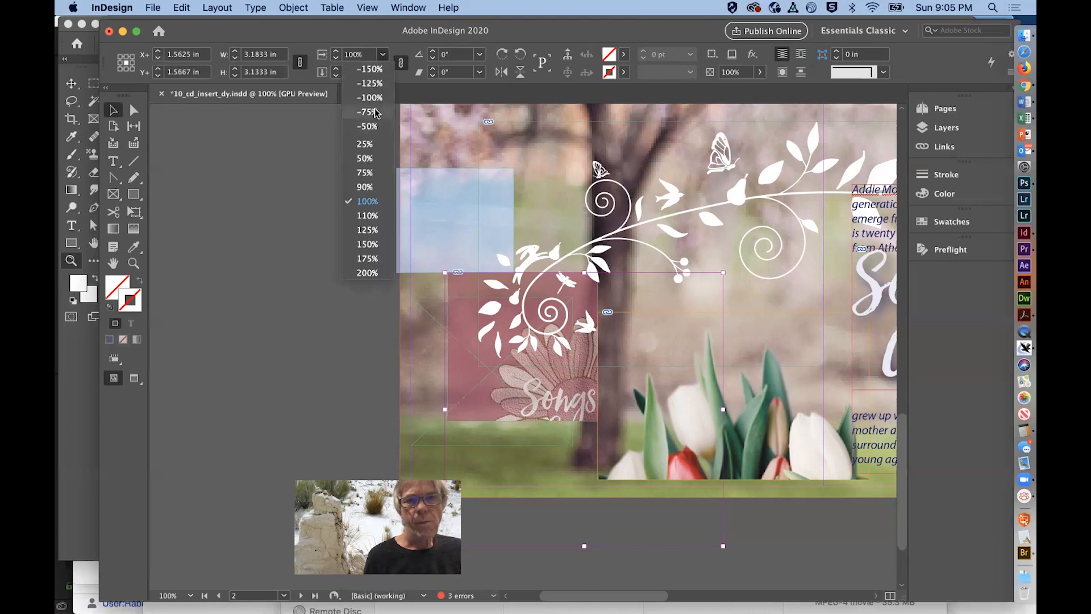
left_click(373, 173)
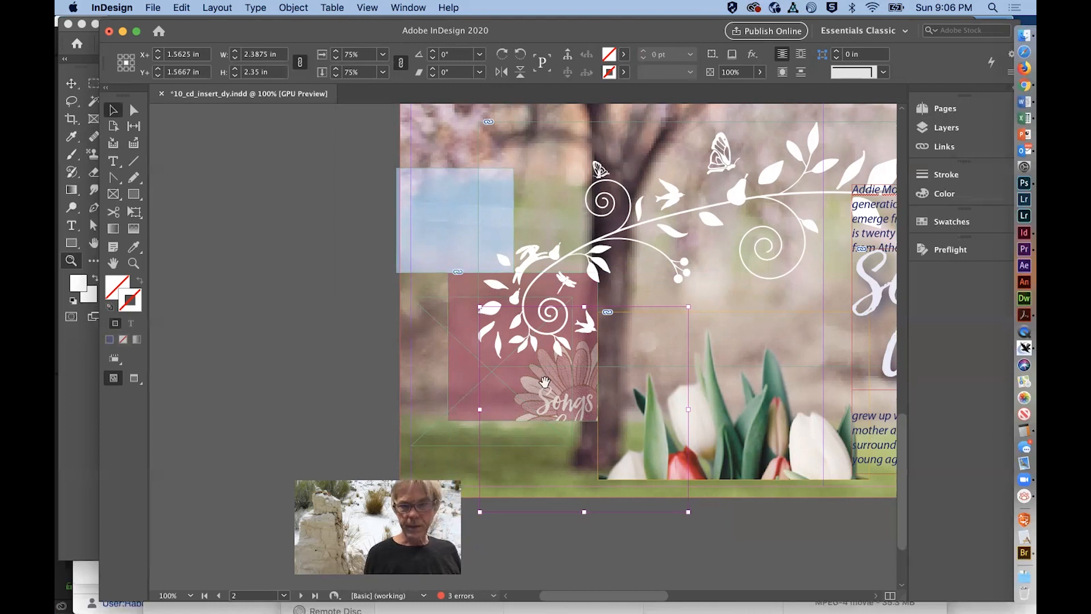
- Center the flower title graphic within the plum frame at about X+ 0.86 in, Y+ 0.81 in, and save the document
left_click_drag(545, 389, 494, 337)
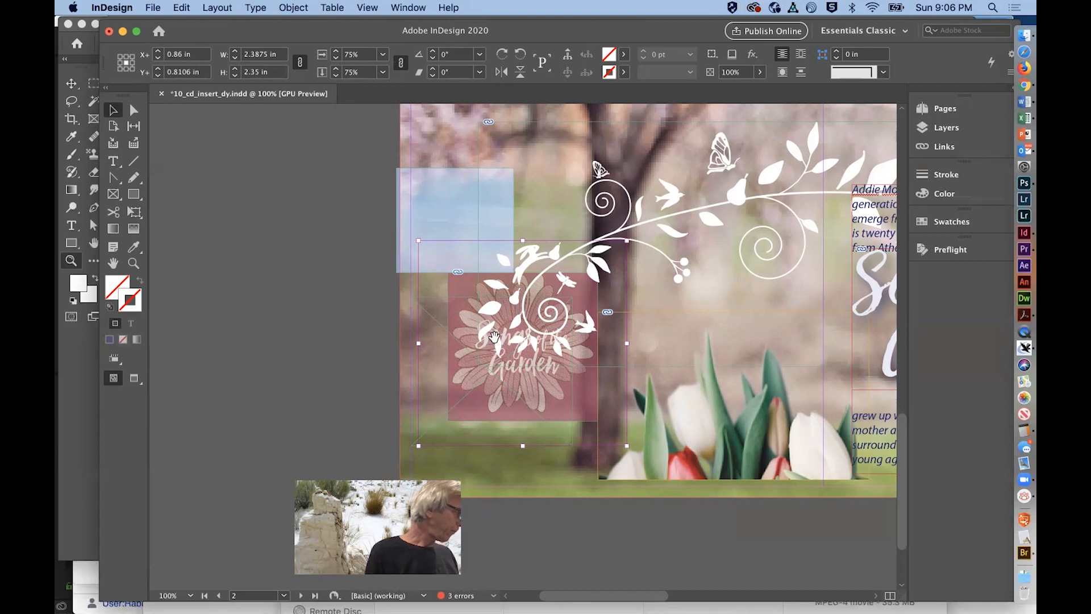
key("super+s")
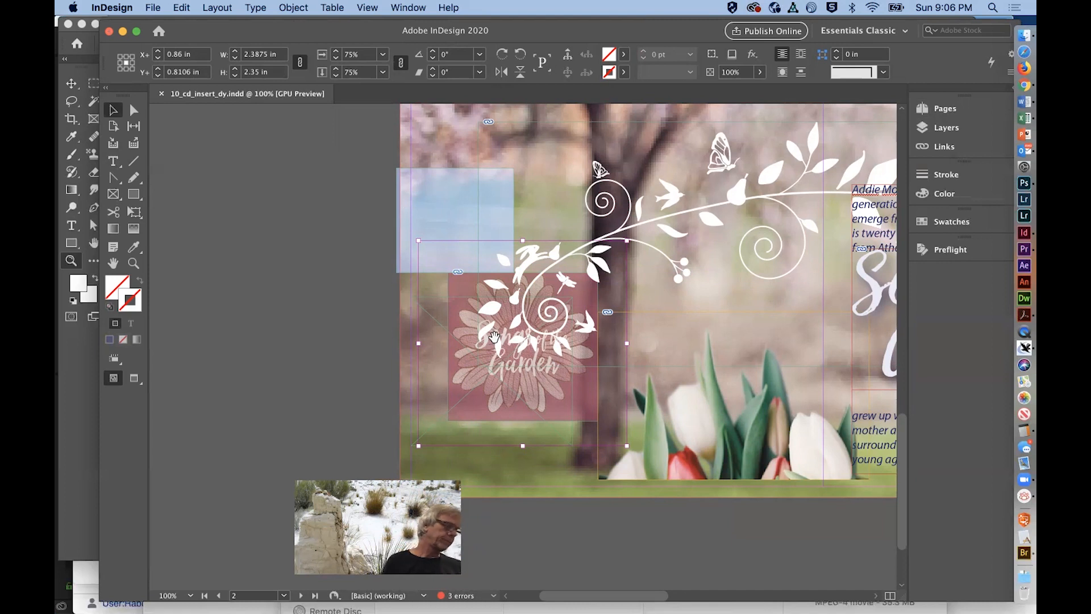
- Draw a text frame about 1.78 in wide and 1.70 in high on the pasteboard beside the plum square and enter "A"
left_click(112, 161)
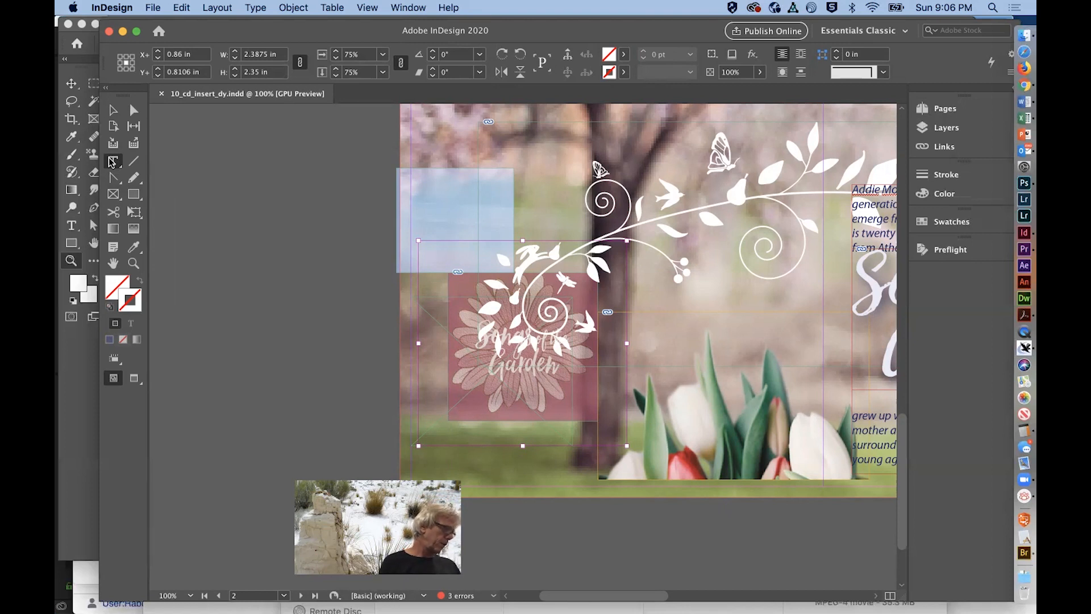
left_click(113, 161)
left_click_drag(280, 265, 397, 406)
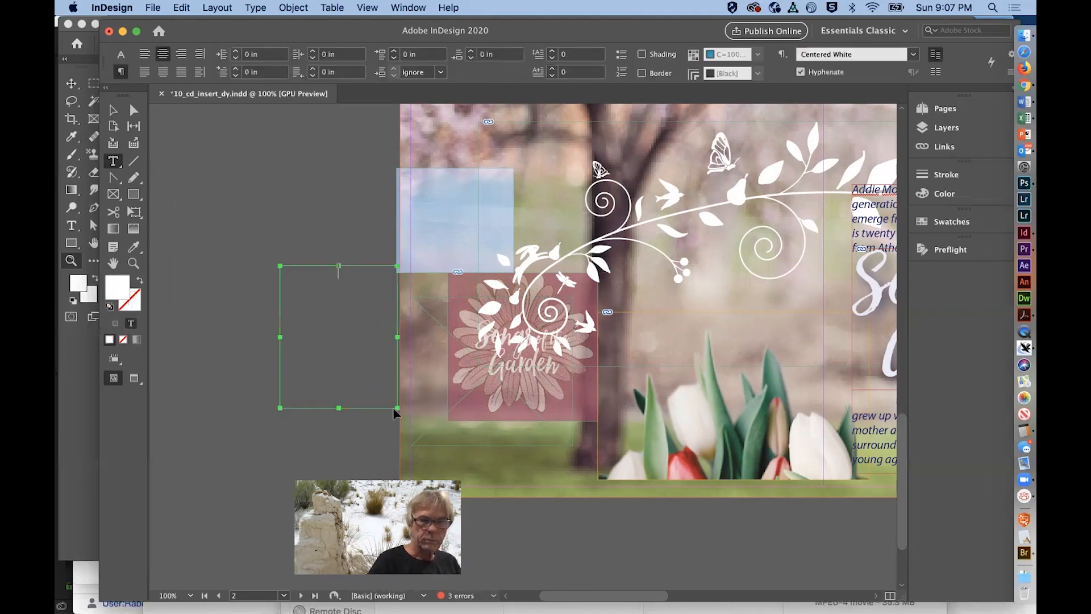
key("super+z")
left_click_drag(219, 288, 375, 433)
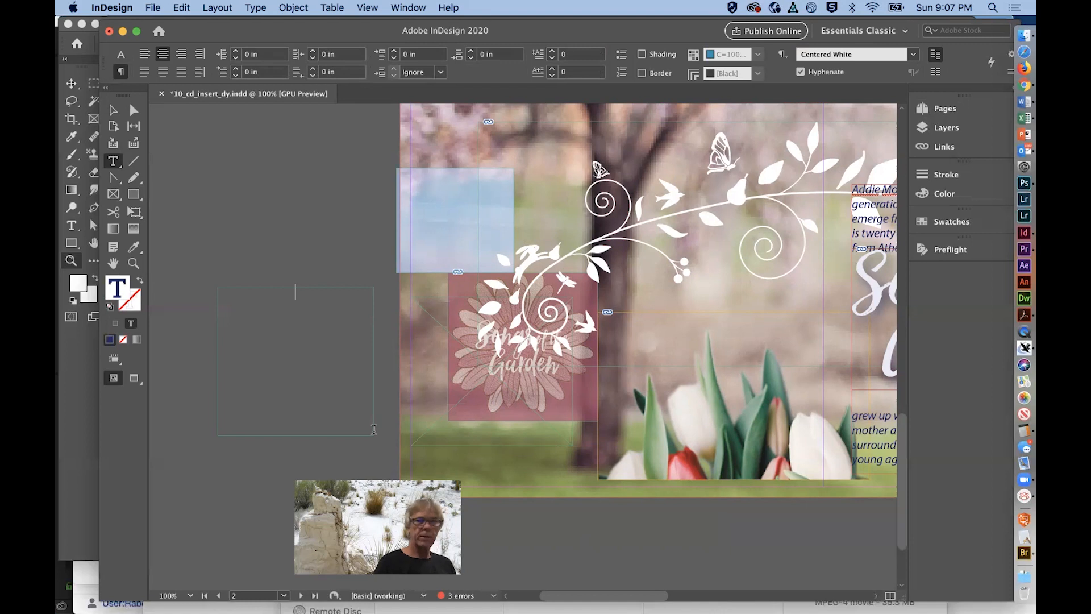
type("A")
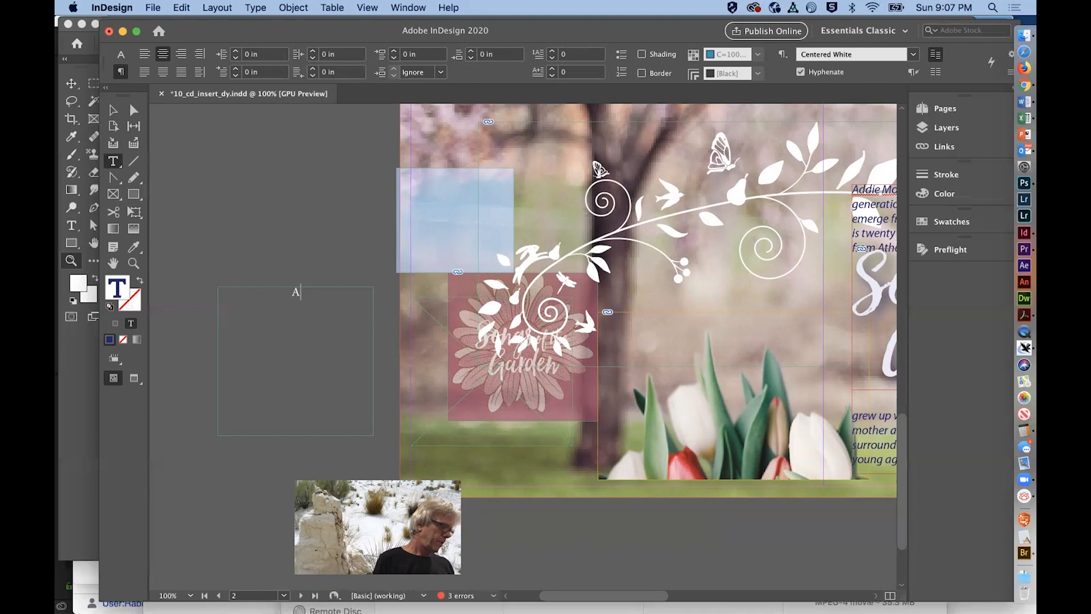
key("Escape")
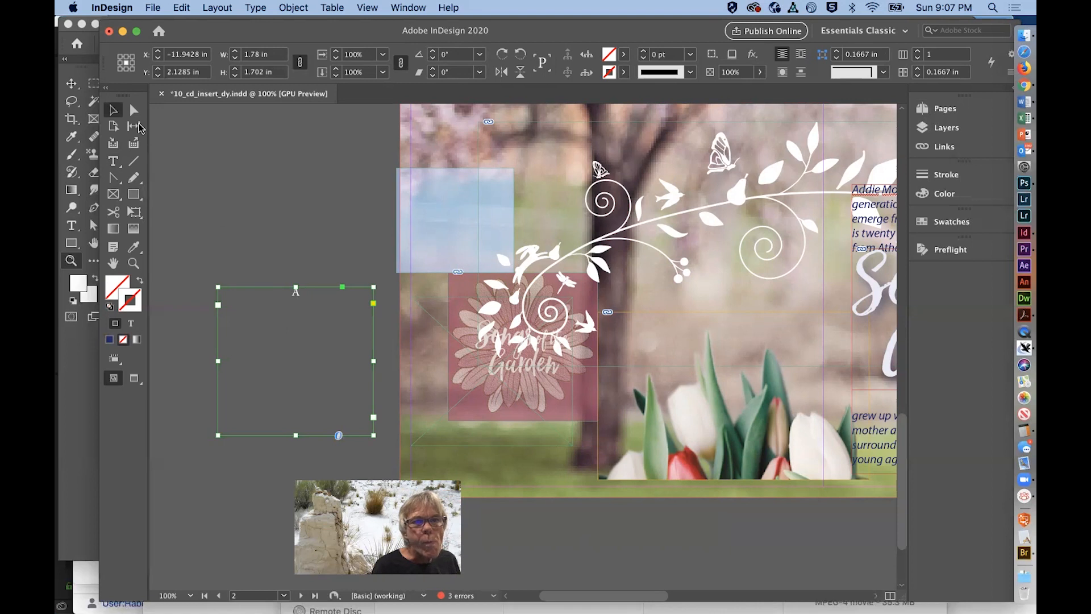
- Change the font of the letter A in the pasteboard text frame to Myriad Pro Bold
left_click(115, 159)
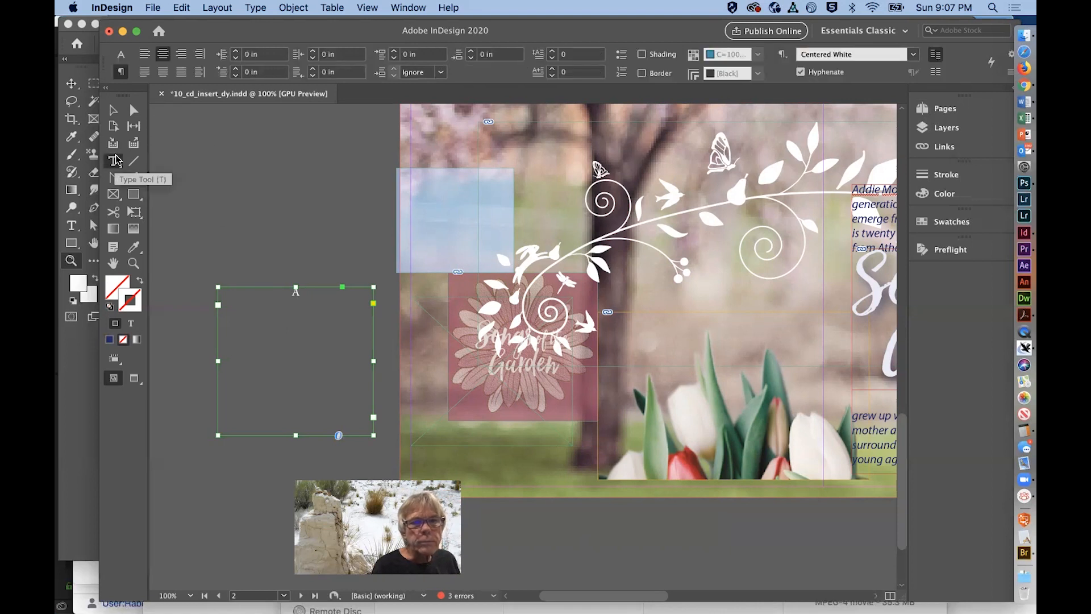
left_click(121, 57)
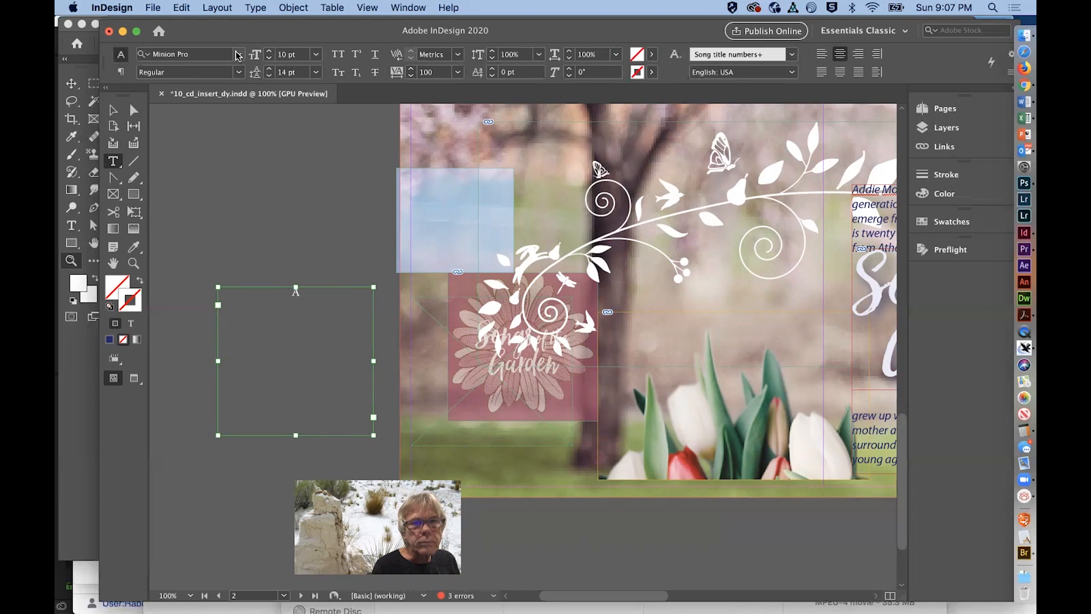
left_click(212, 54)
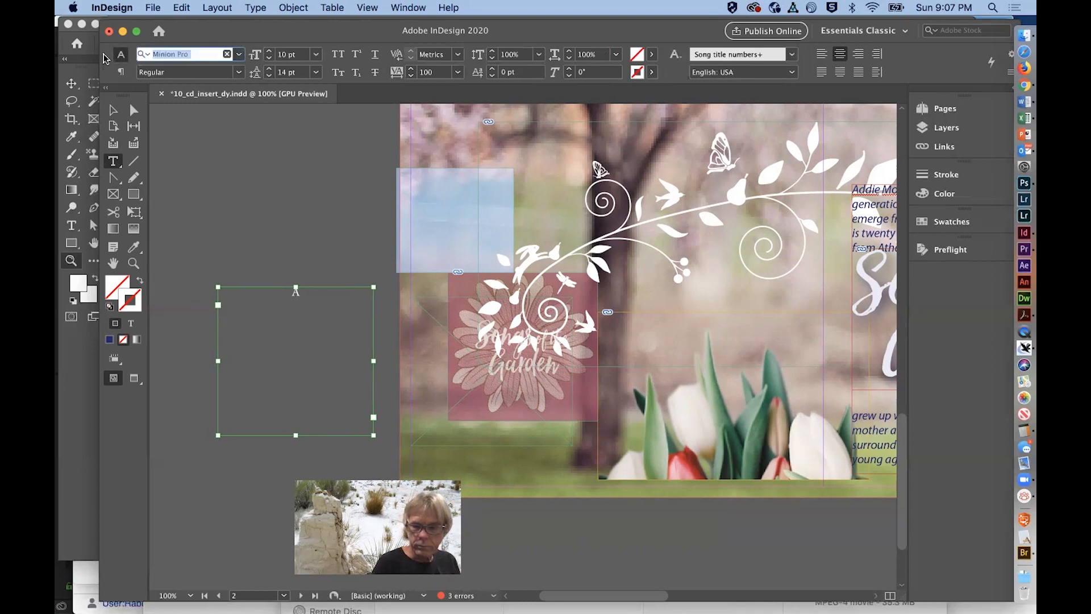
type("mtr")
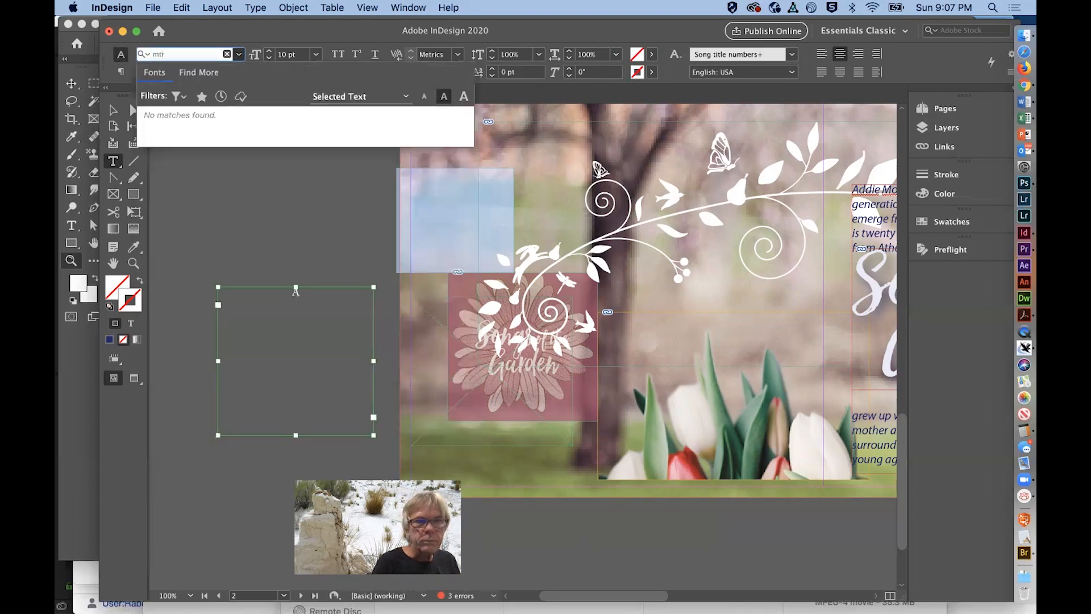
key("BackSpace")
key("BackSpace")
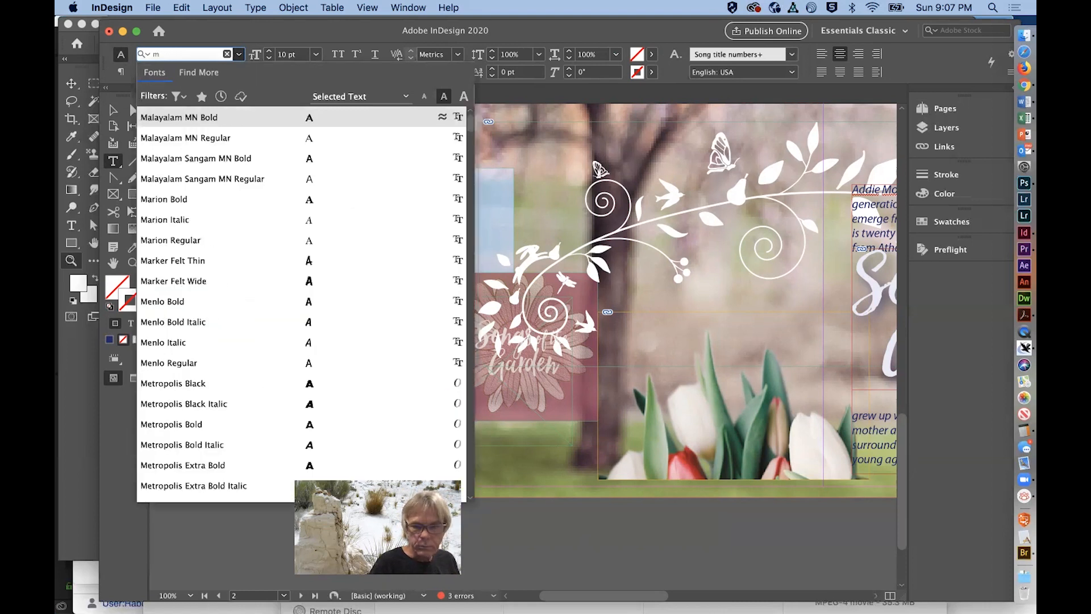
type("y")
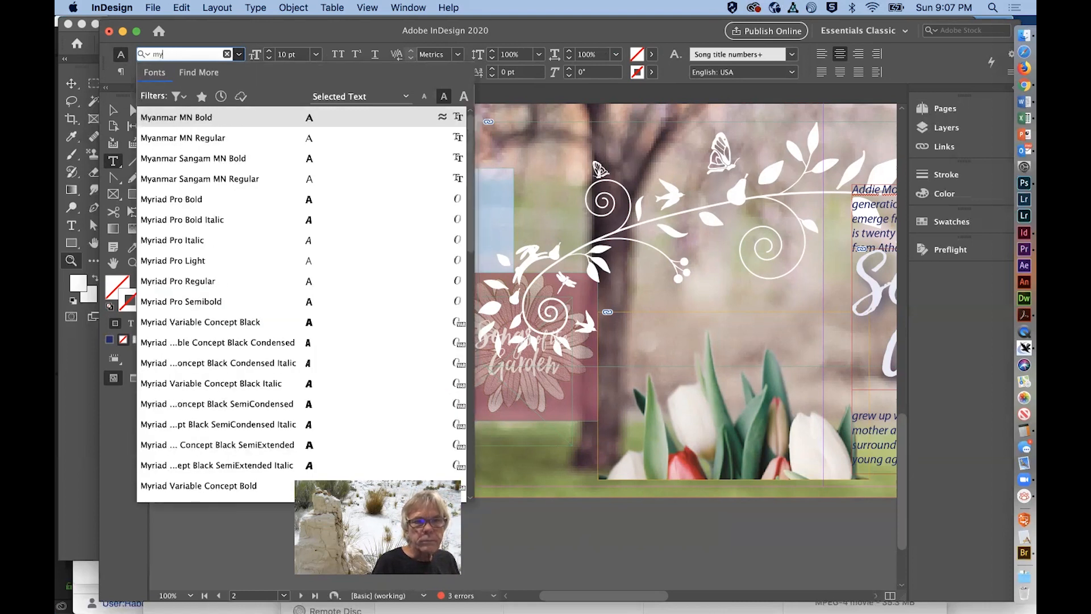
type("r")
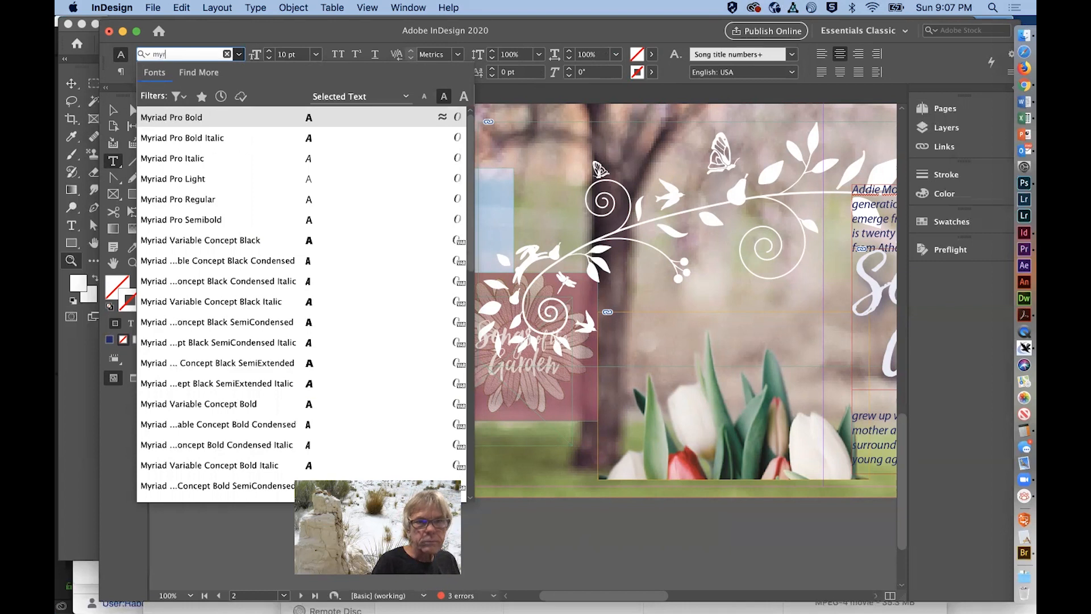
left_click(152, 119)
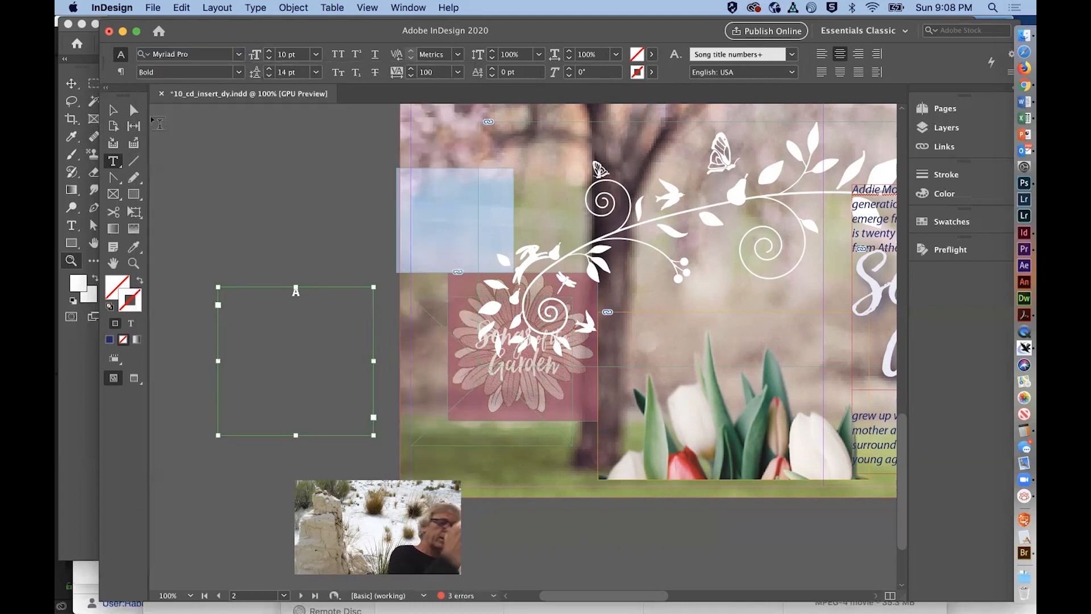
- Set the letter A's font size to 150 pt
triple_click(303, 57)
type("15")
type("0")
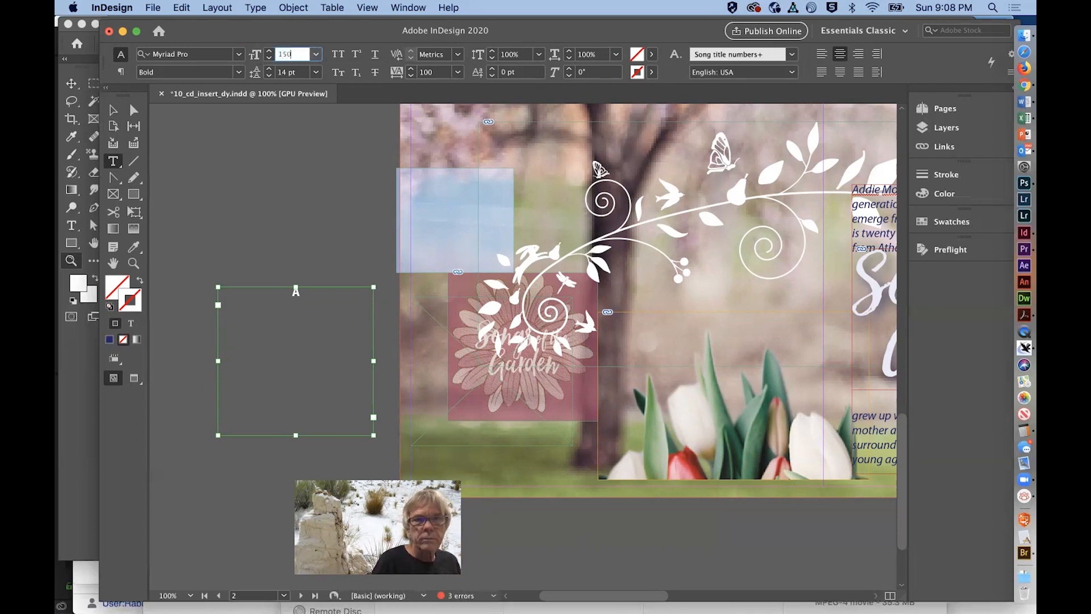
key("Return")
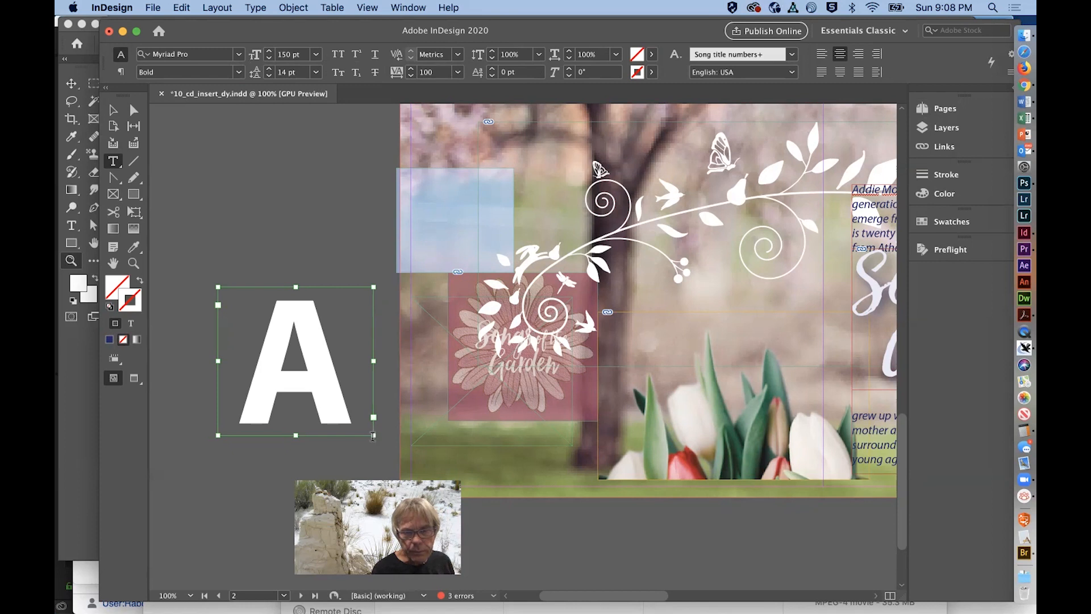
- Try a smaller frame around the letter A, then enlarge it to about 1.96 in wide and 1.78 in high
left_click(113, 111)
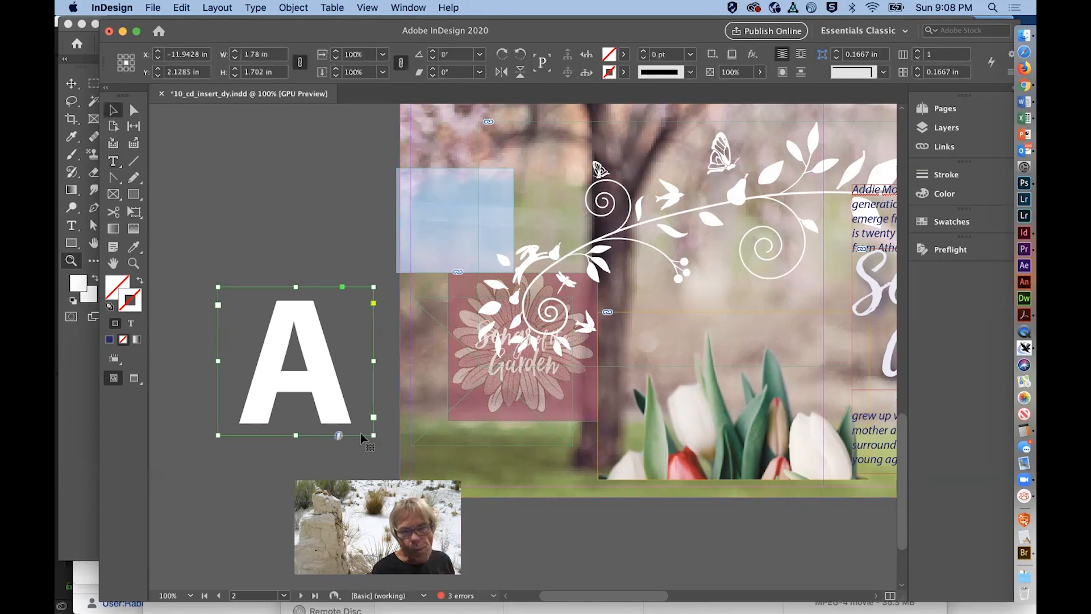
left_click_drag(373, 435, 354, 413)
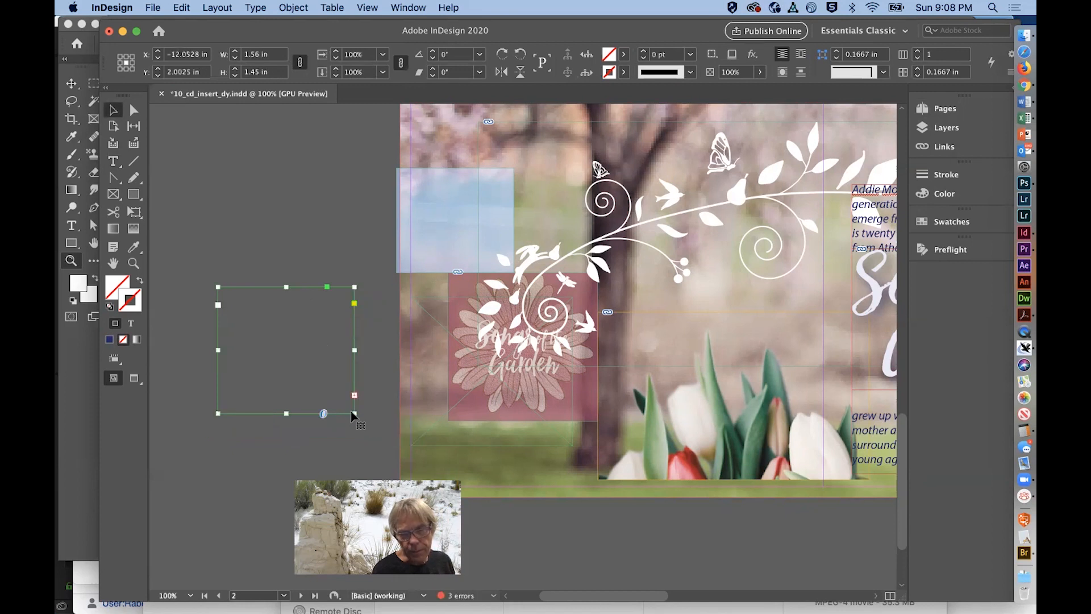
left_click_drag(354, 413, 389, 443)
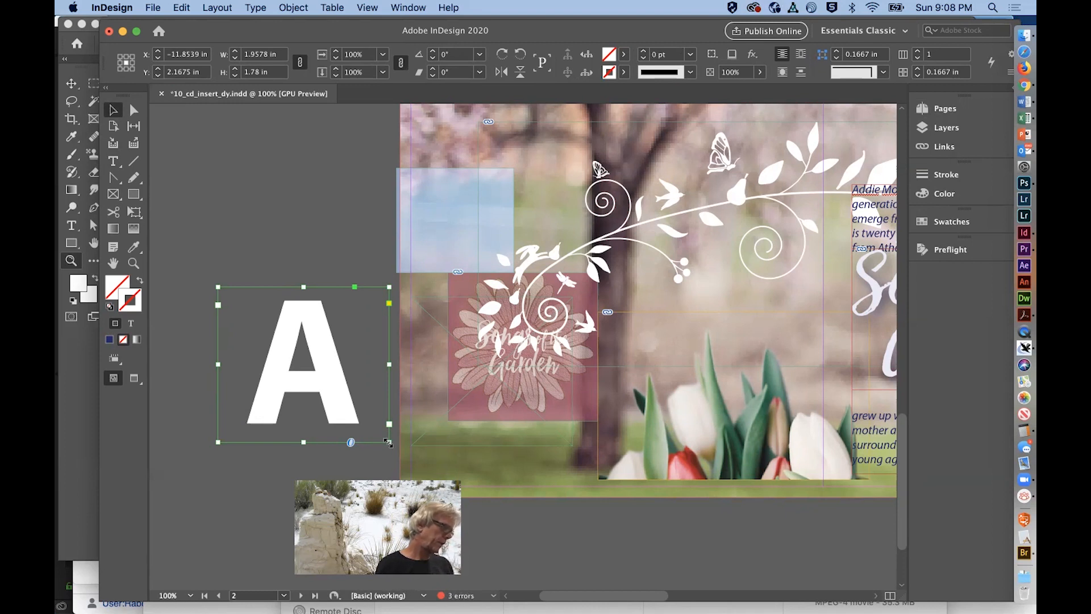
- Convert the letter A to outlines and set its fill to None, leaving the outlined shape selected
left_click(256, 8)
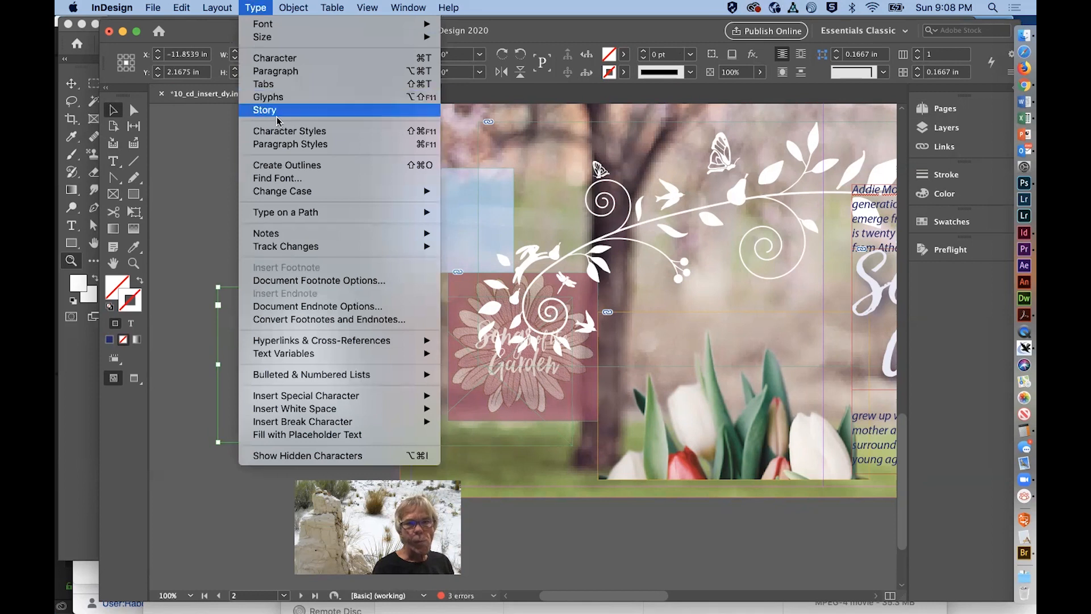
left_click(288, 168)
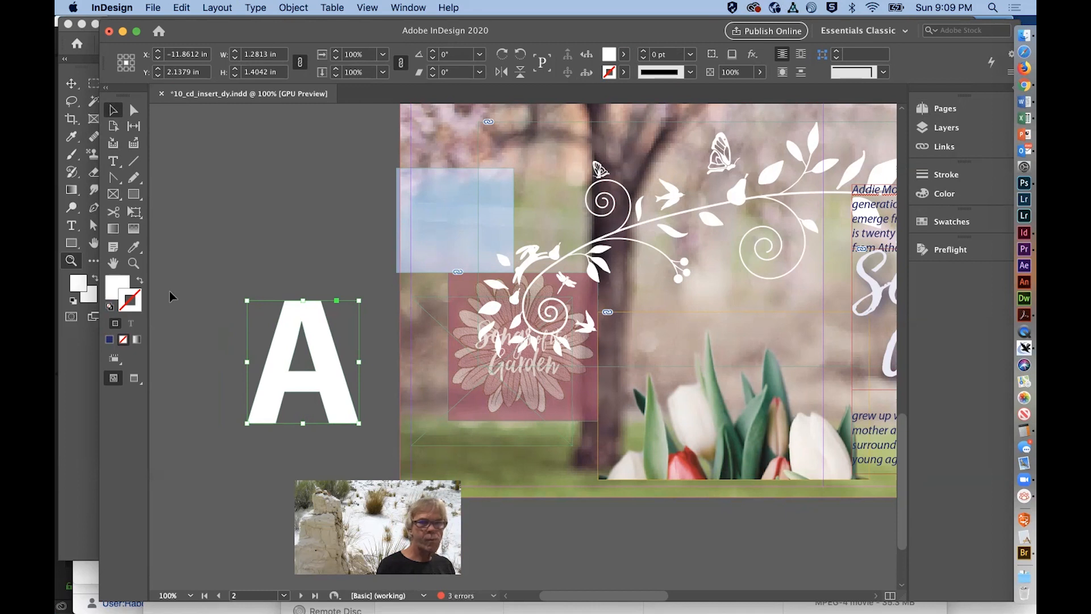
left_click(114, 293)
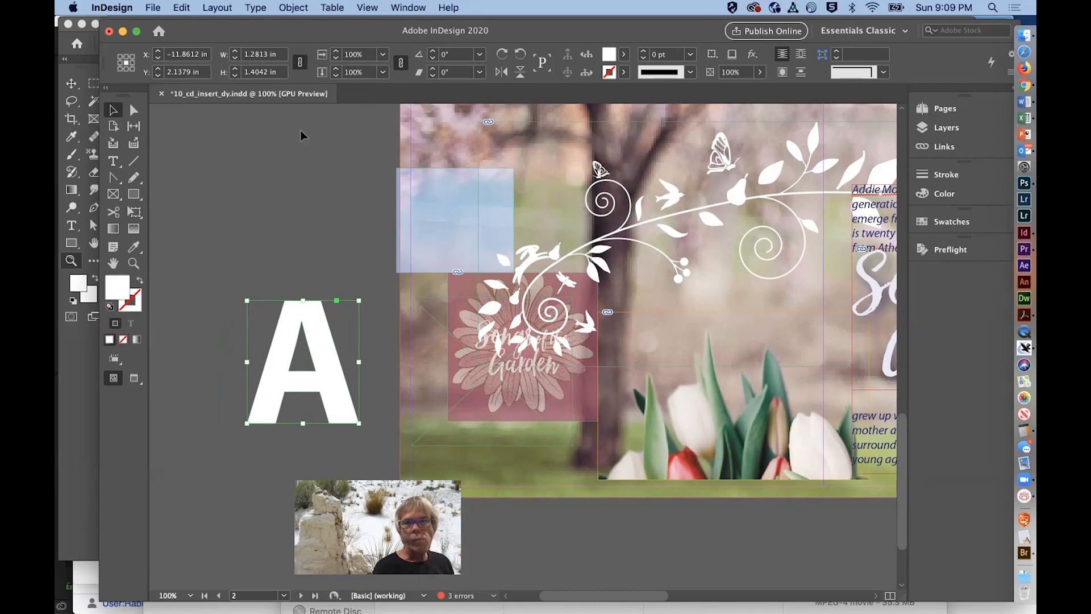
left_click(623, 56)
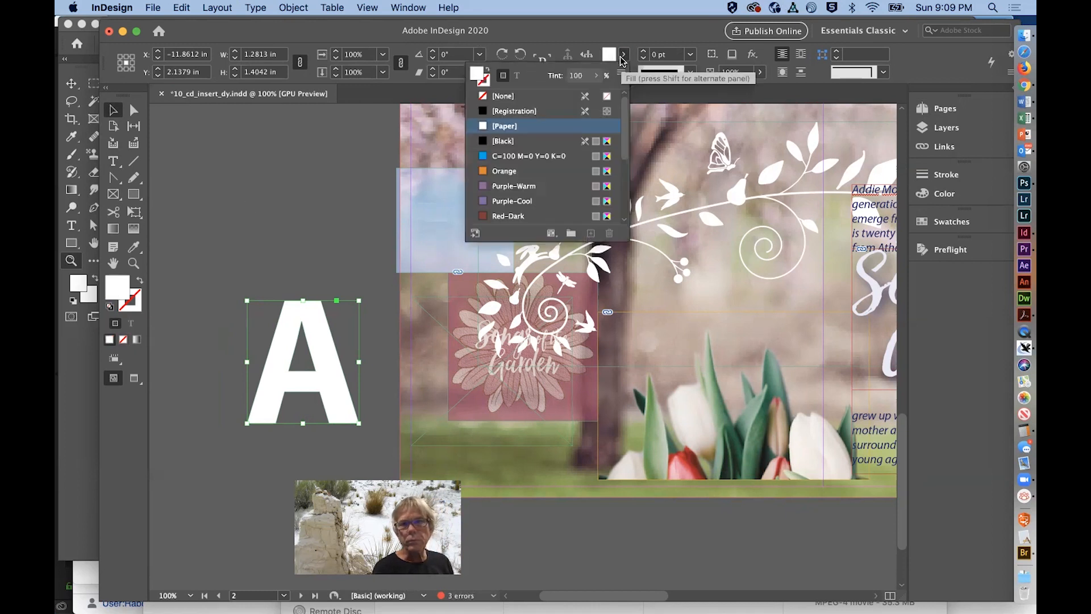
left_click(528, 97)
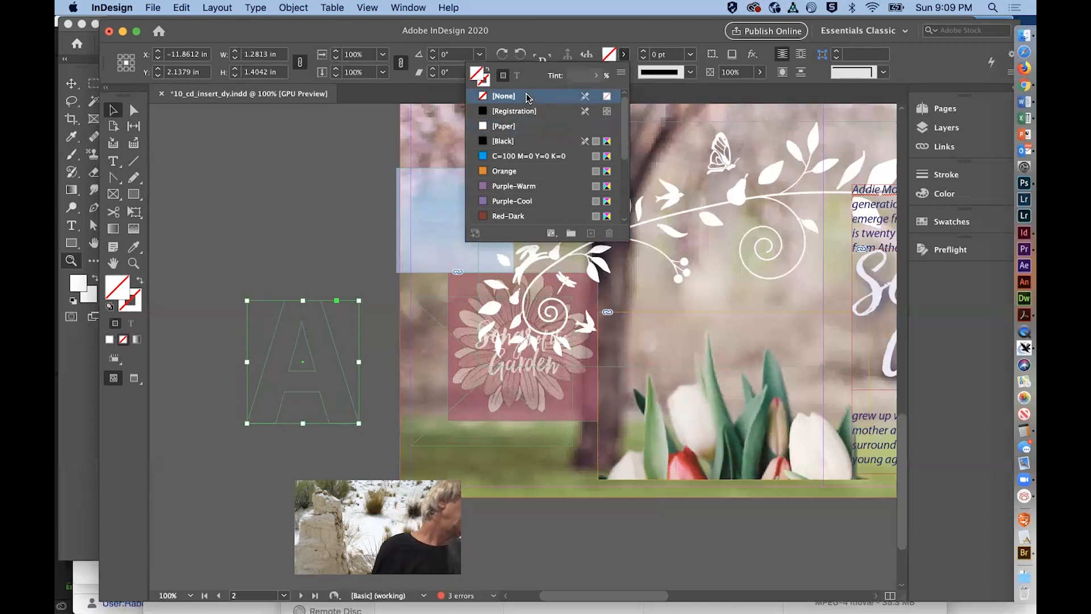
scroll(502, 101, "down", 1)
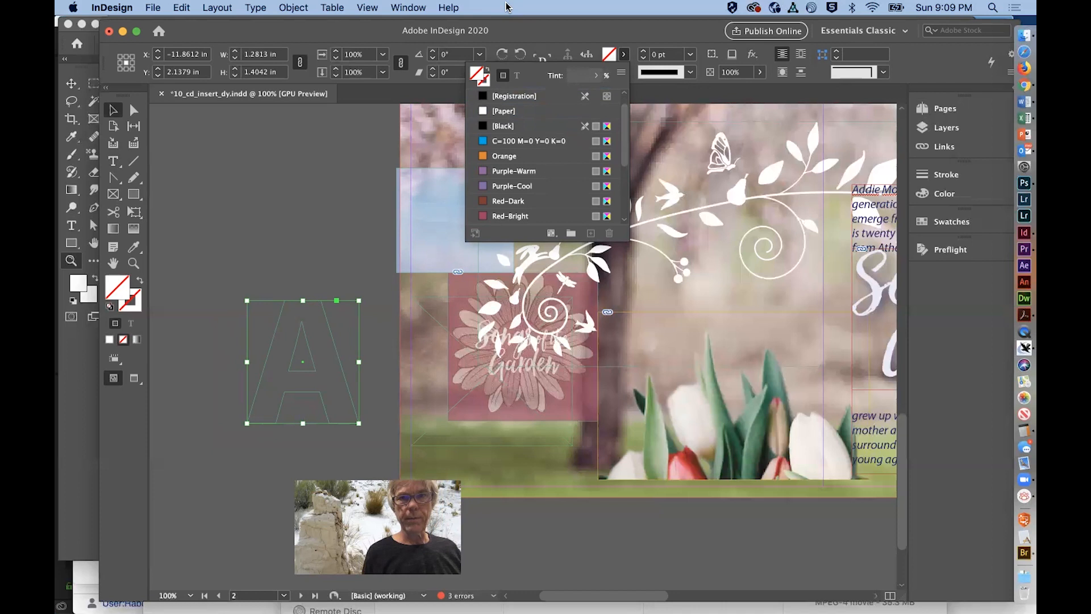
left_click(292, 172)
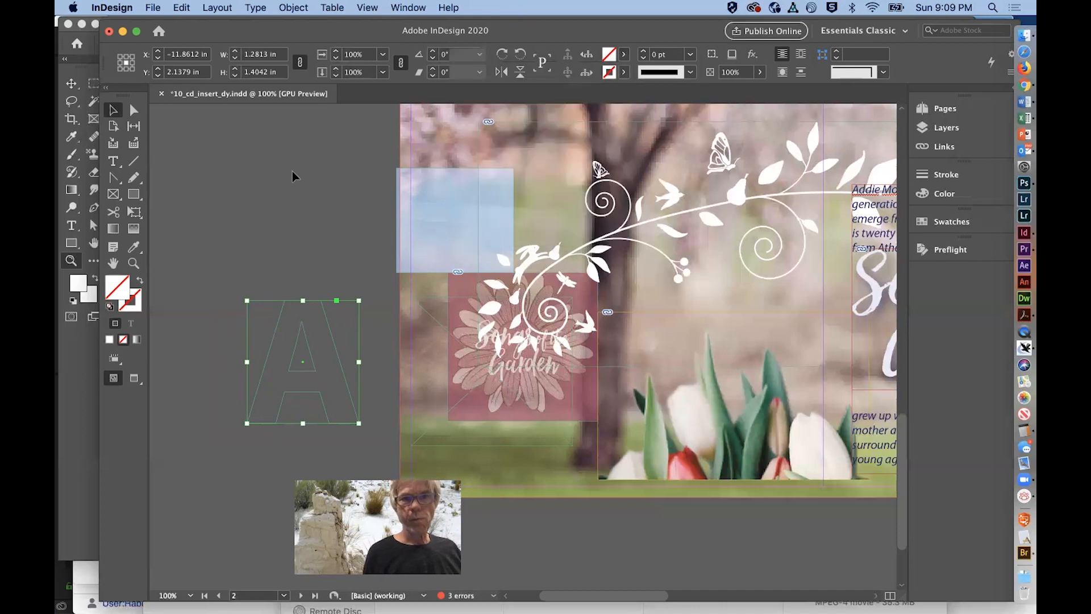
left_click(292, 172)
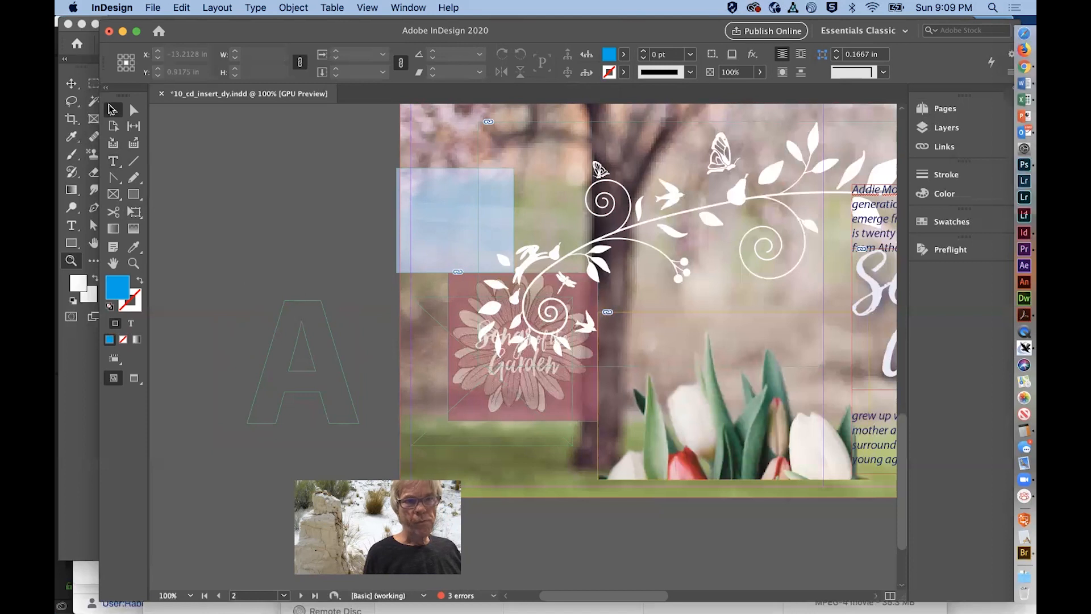
left_click(306, 302)
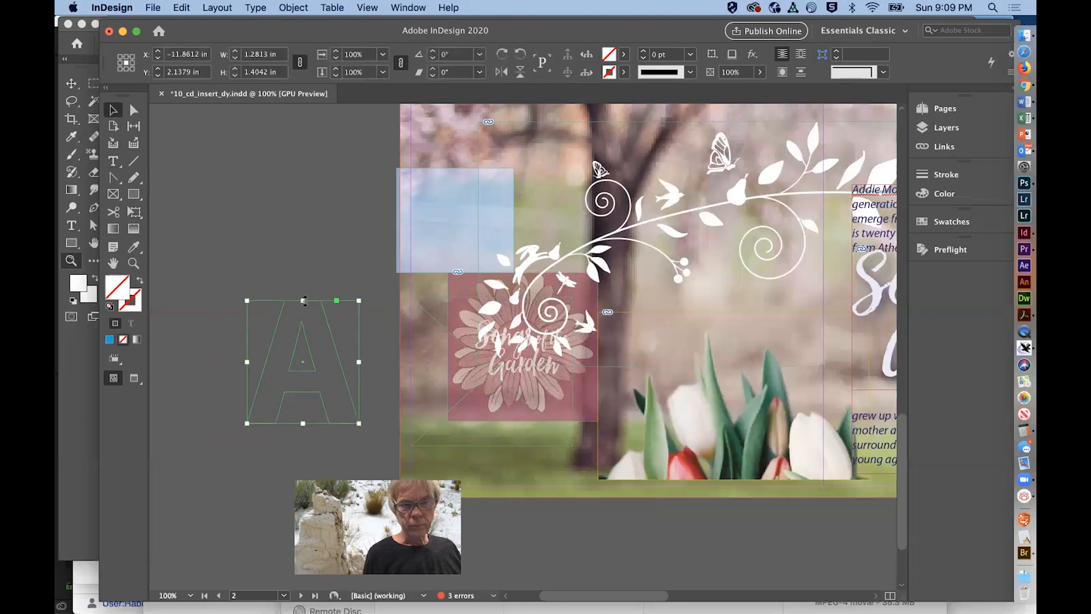
- Place Blue-Hydrangea.psd inside the outlined letter A, keeping the default image import options
key("super+d")
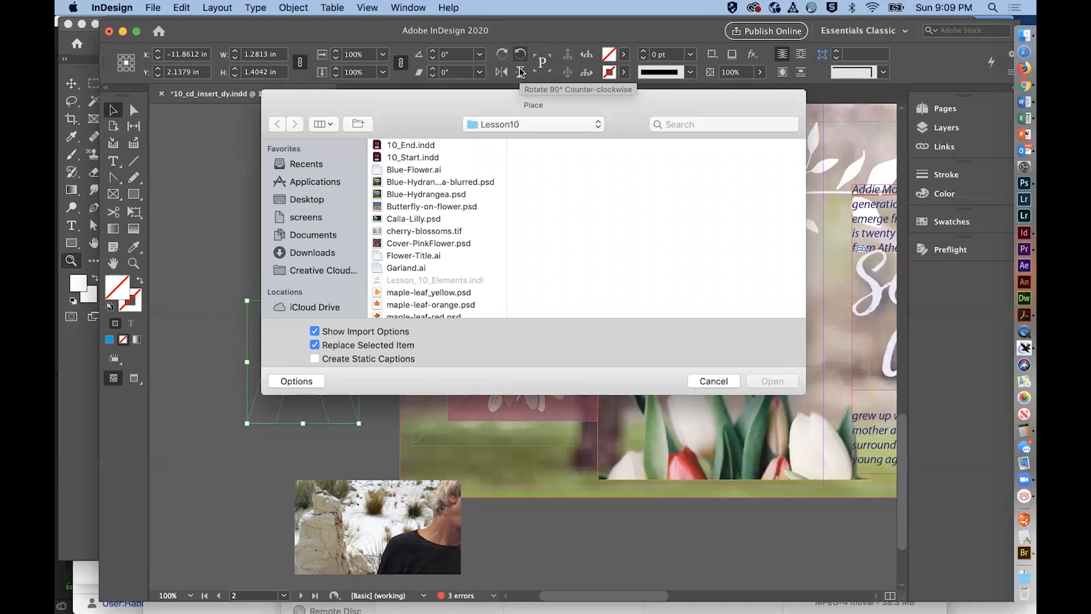
left_click(430, 194)
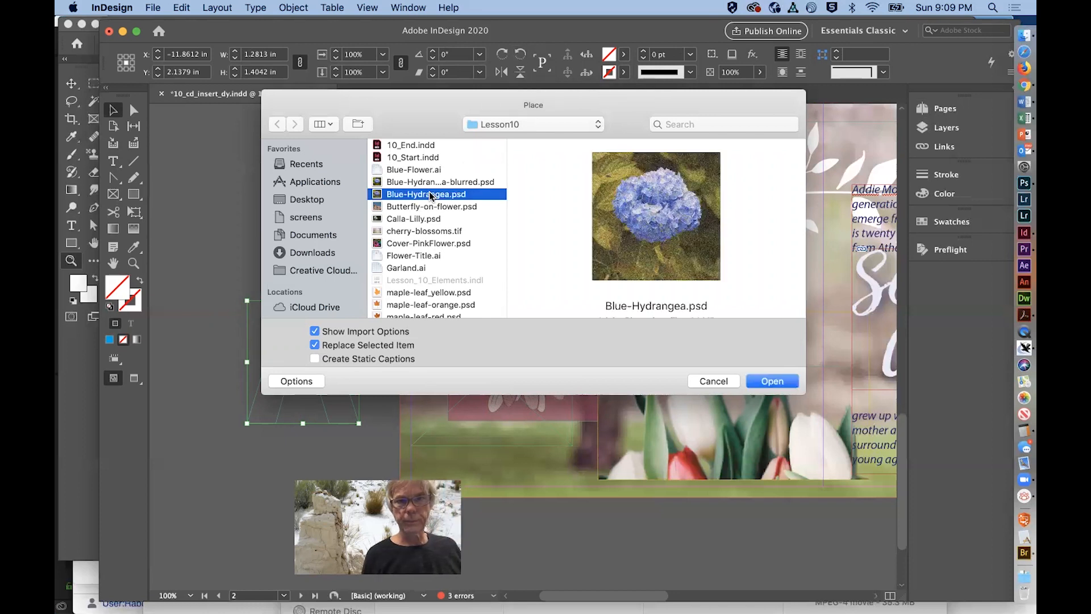
left_click(764, 384)
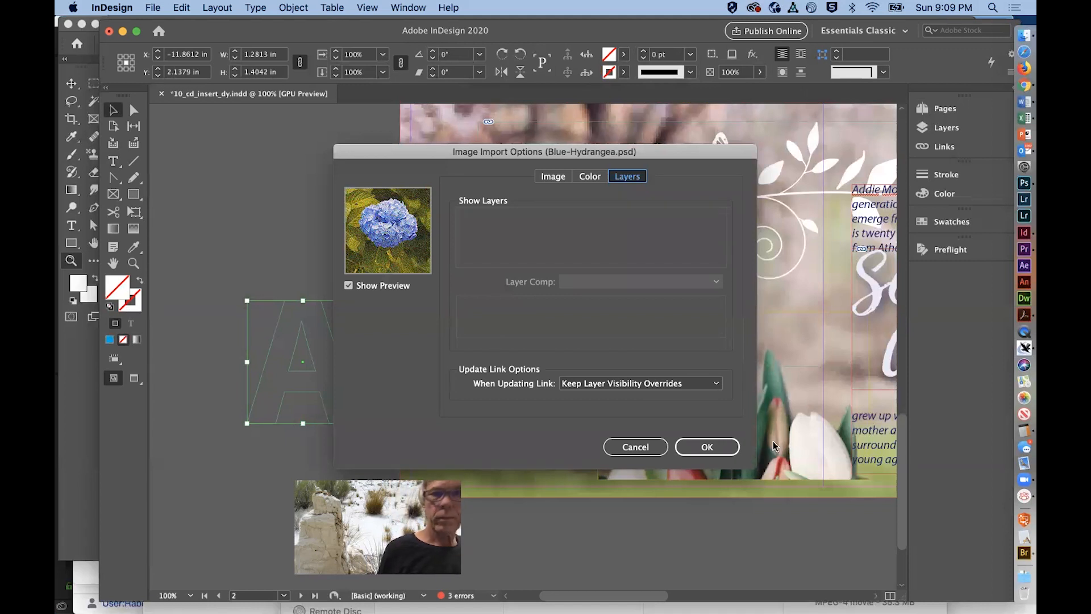
left_click(715, 449)
left_click(707, 448)
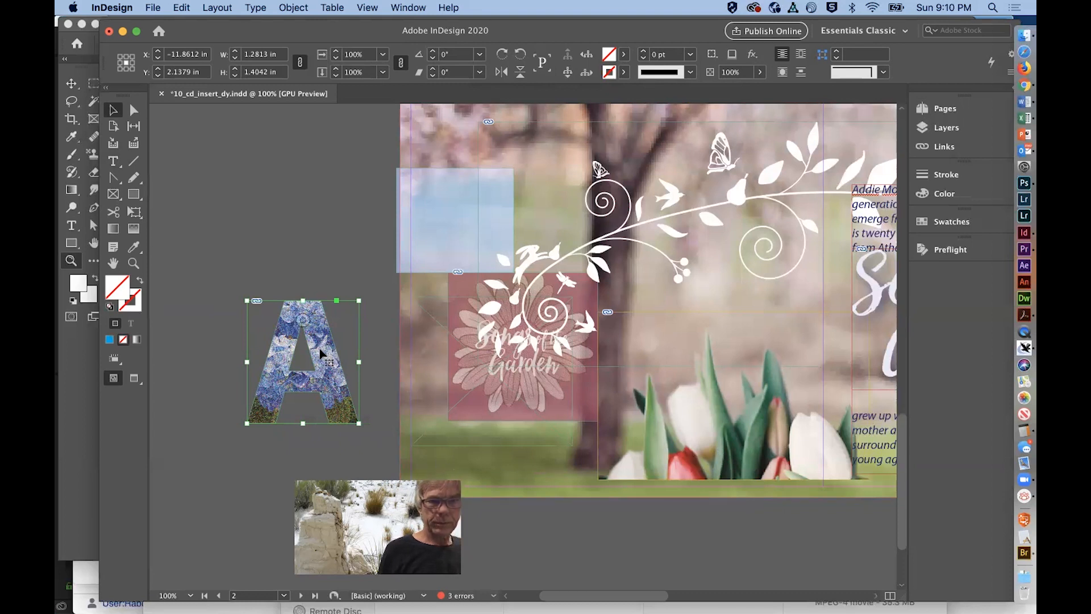
- Scale the hydrangea image inside the letter A to 200% and flip it horizontally within its frame
left_click(303, 323)
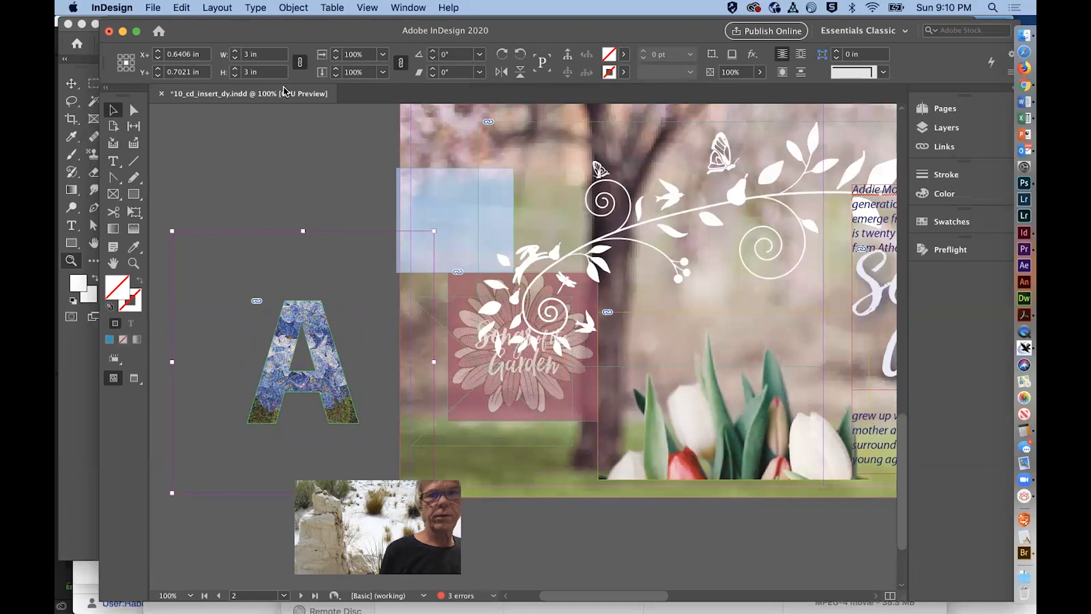
left_click(354, 54)
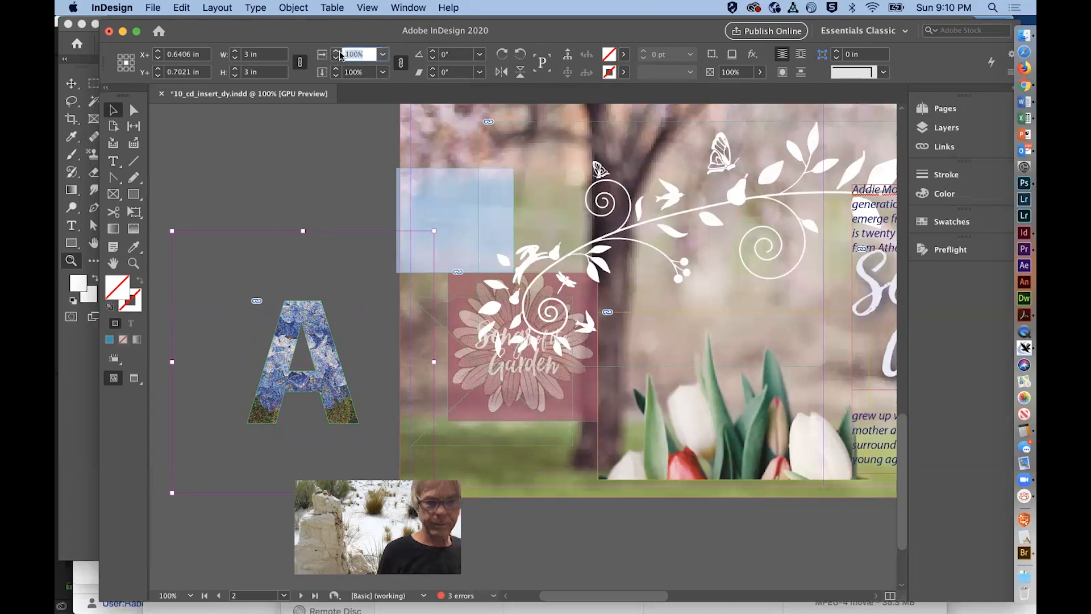
type("200")
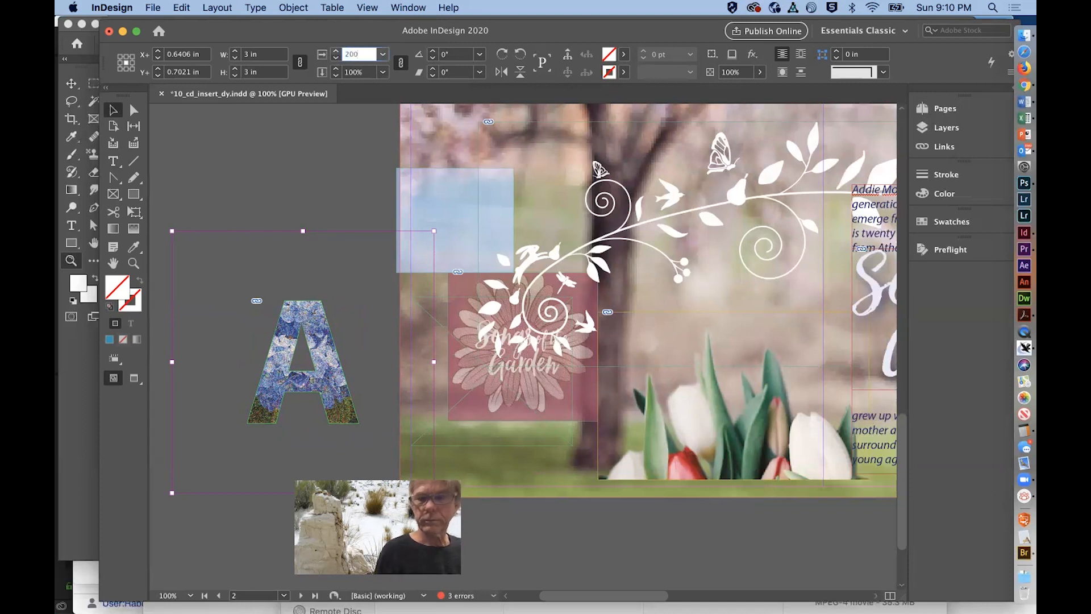
key("Return")
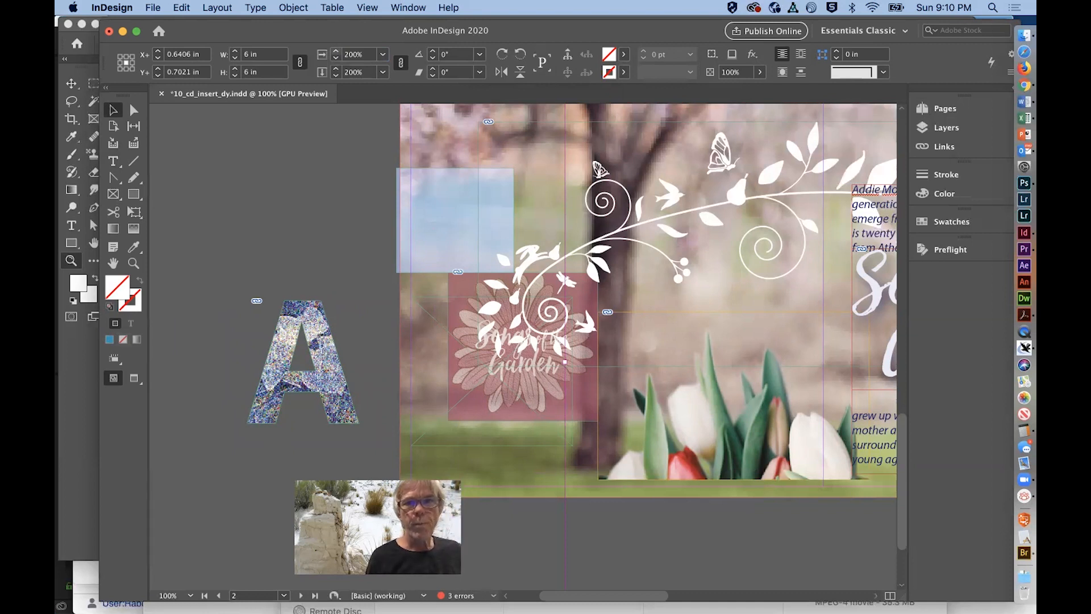
left_click(502, 73)
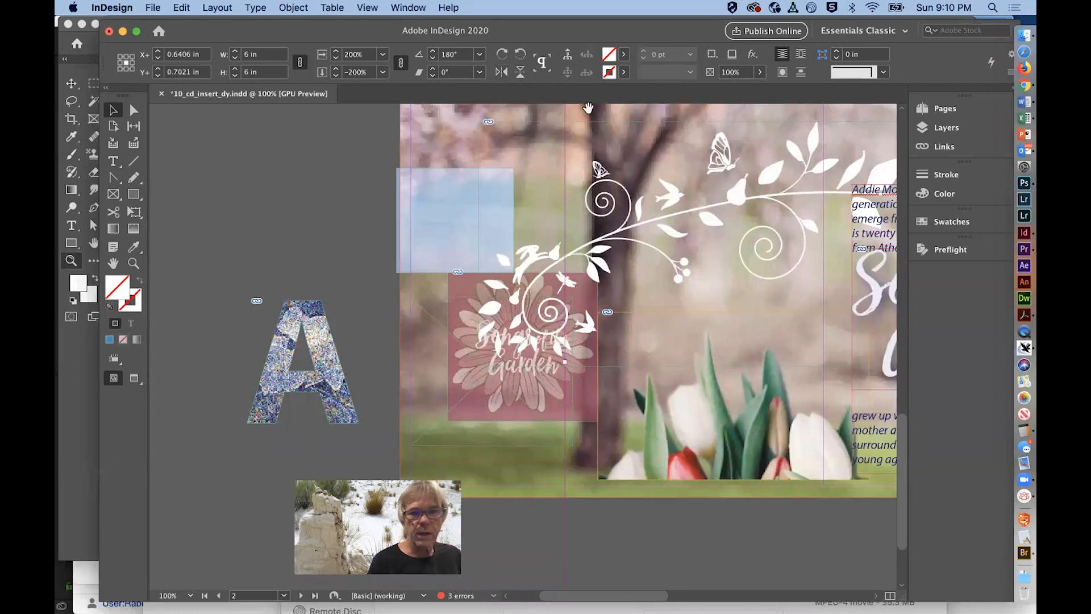
- Move the image-filled letter A from the pasteboard onto the page over the garland, at about X -8.13 in, Y 0.51 in, and deselect it
left_click(306, 373)
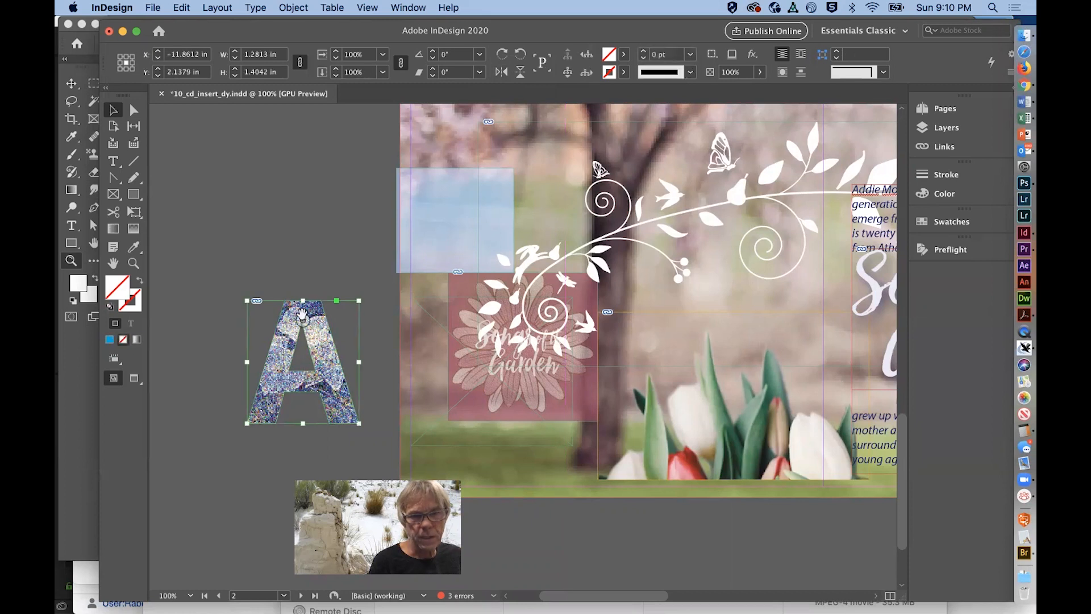
left_click_drag(286, 344, 296, 349)
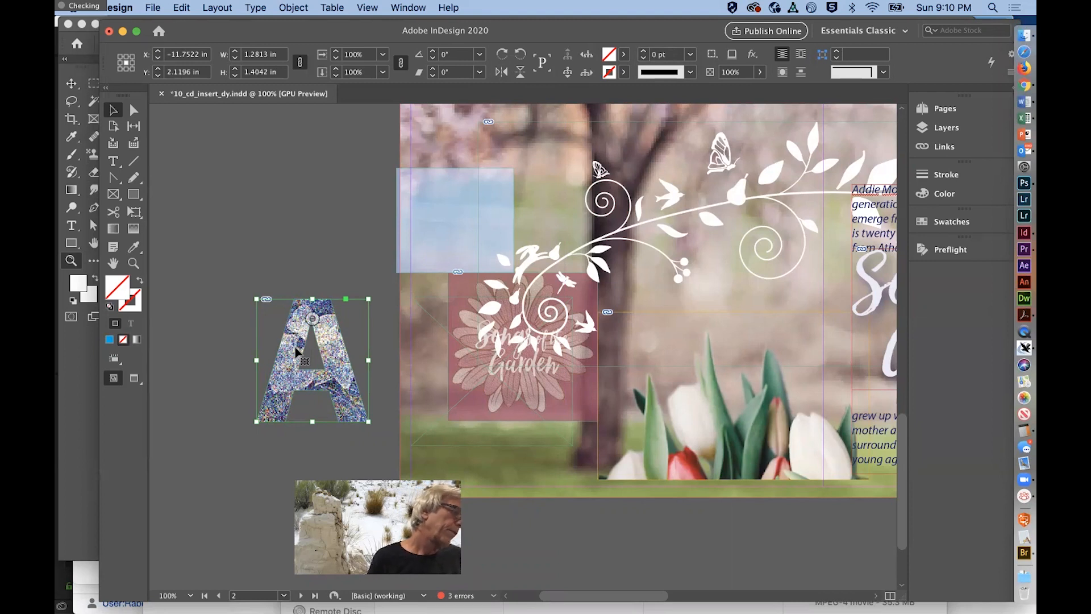
scroll(258, 226, "left", 2)
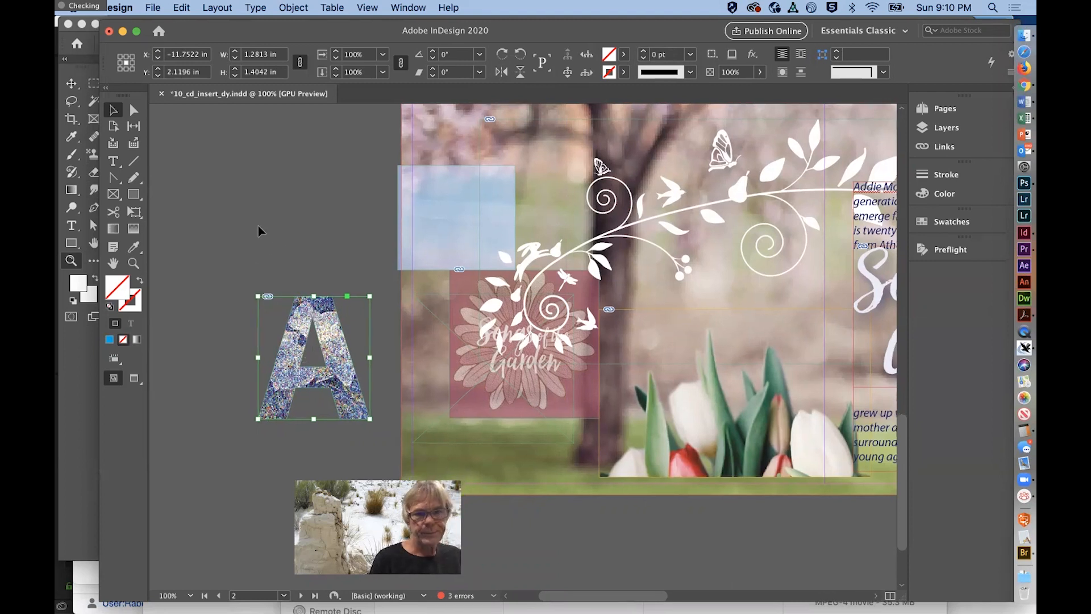
left_click(258, 226)
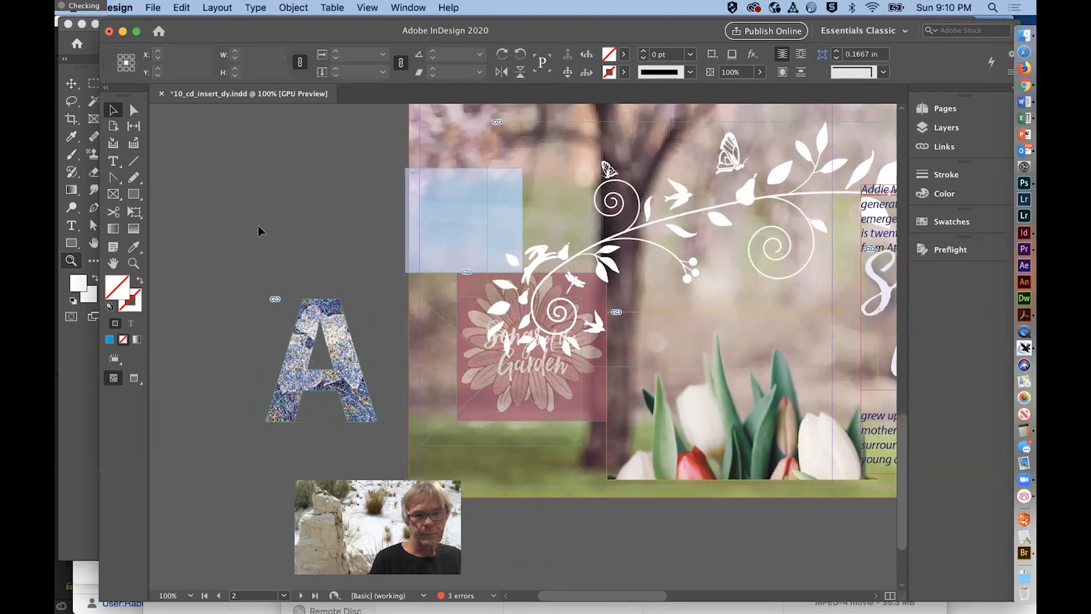
left_click(296, 341)
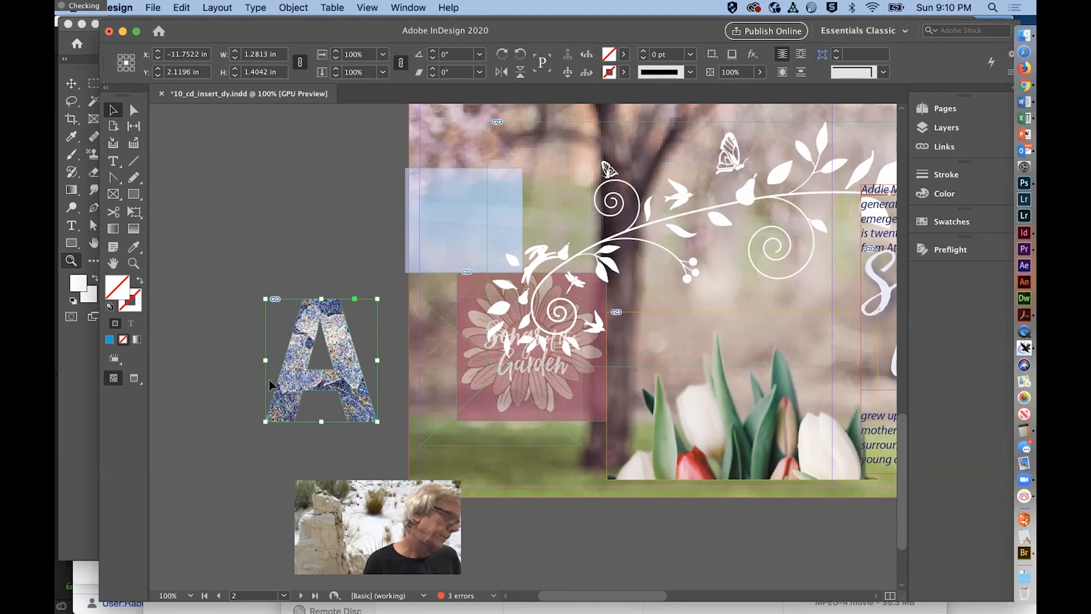
left_click_drag(337, 340, 651, 255)
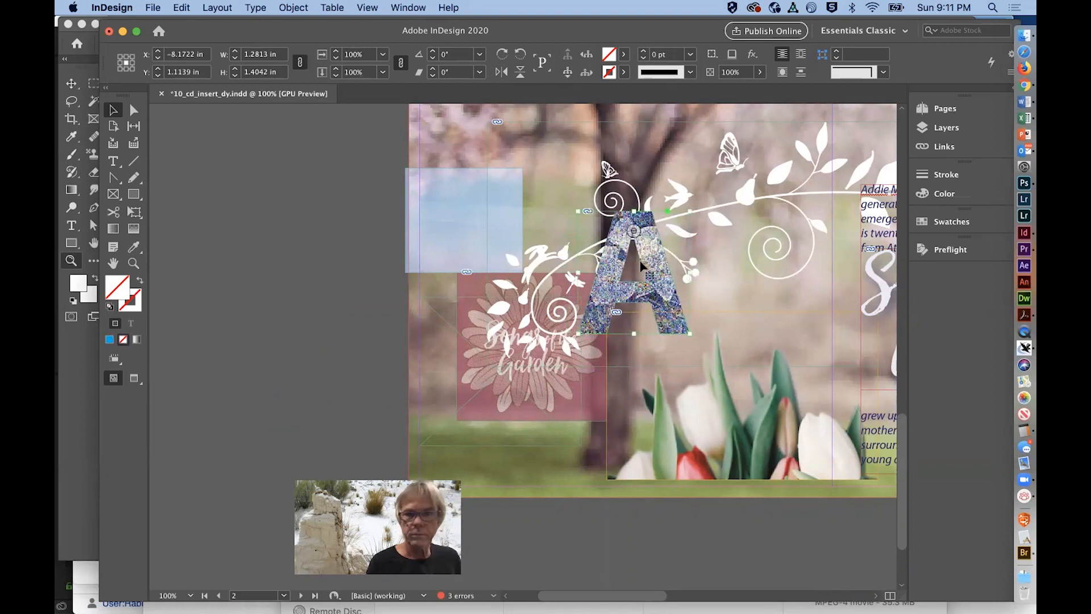
left_click_drag(650, 254, 646, 232)
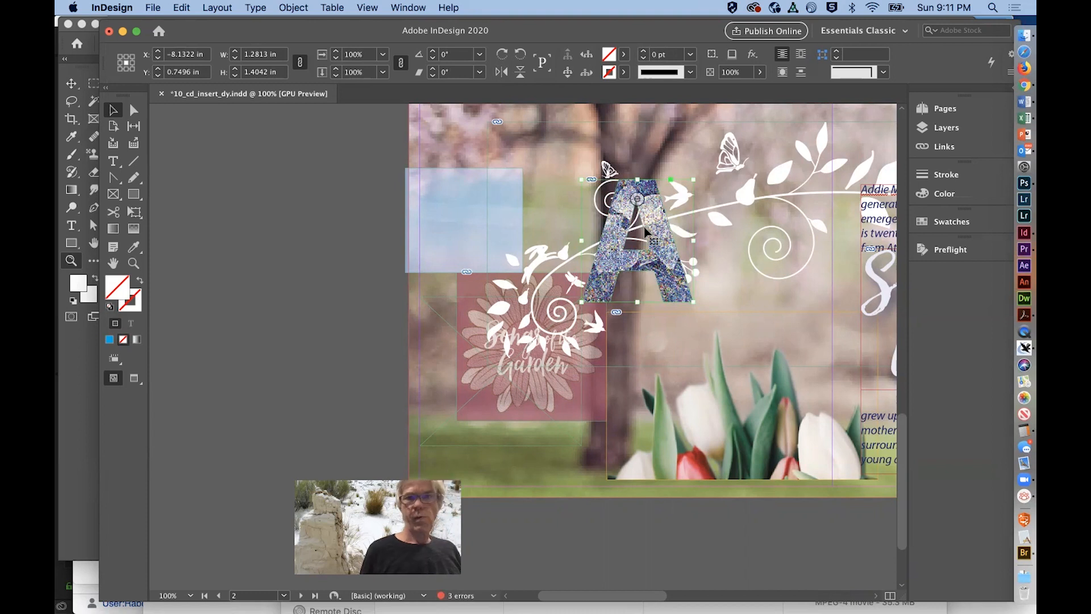
scroll(646, 232, "up", 1)
left_click_drag(653, 227, 656, 206)
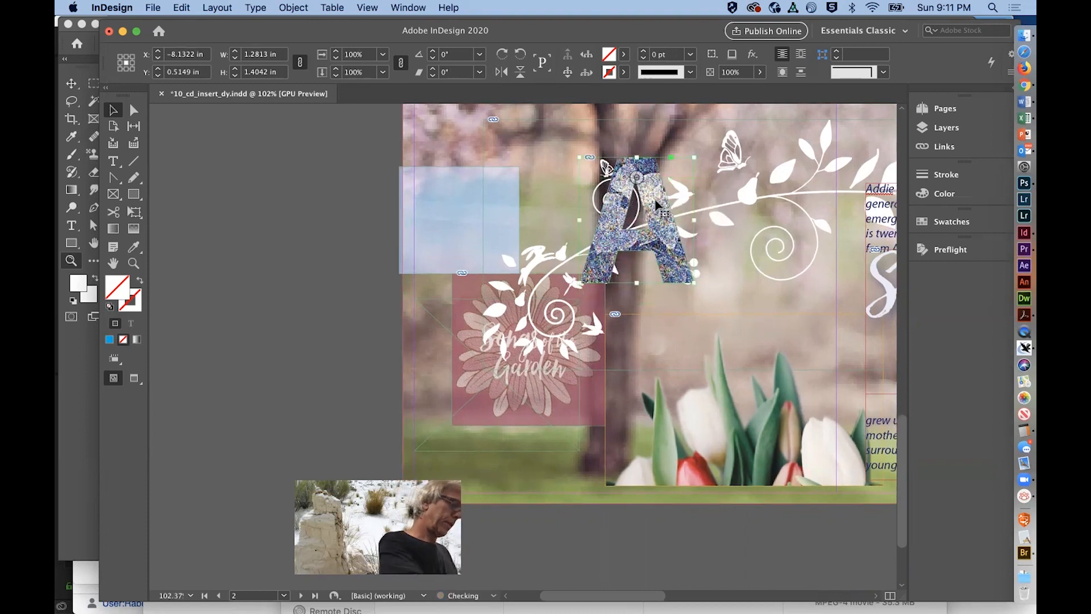
left_click(182, 269)
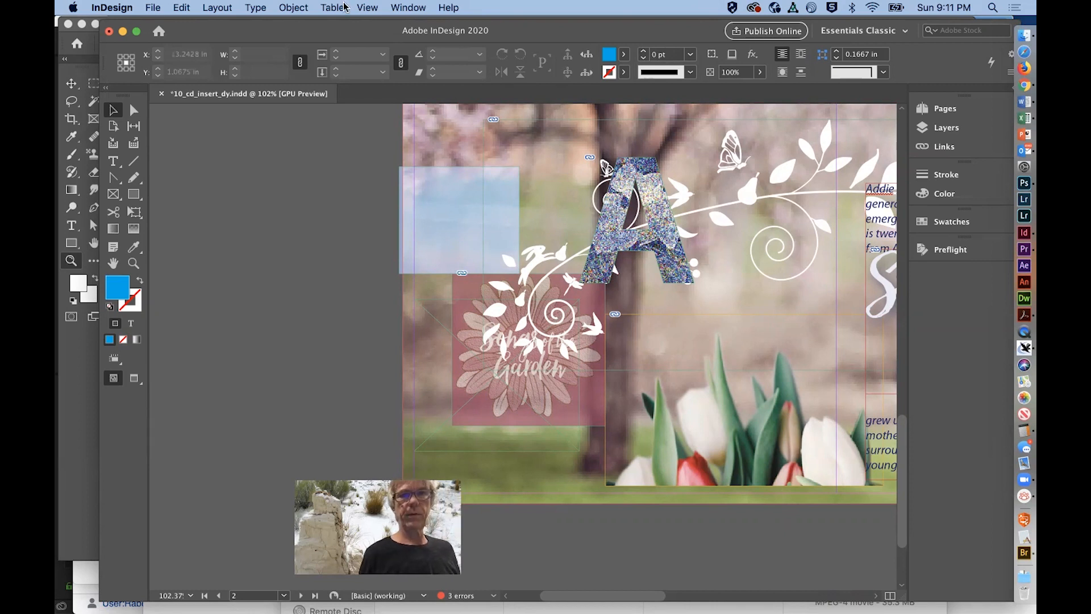
- Fit the page in the window and open the Lesson_10_Elements.indl library from the Lesson10 folder
left_click(368, 8)
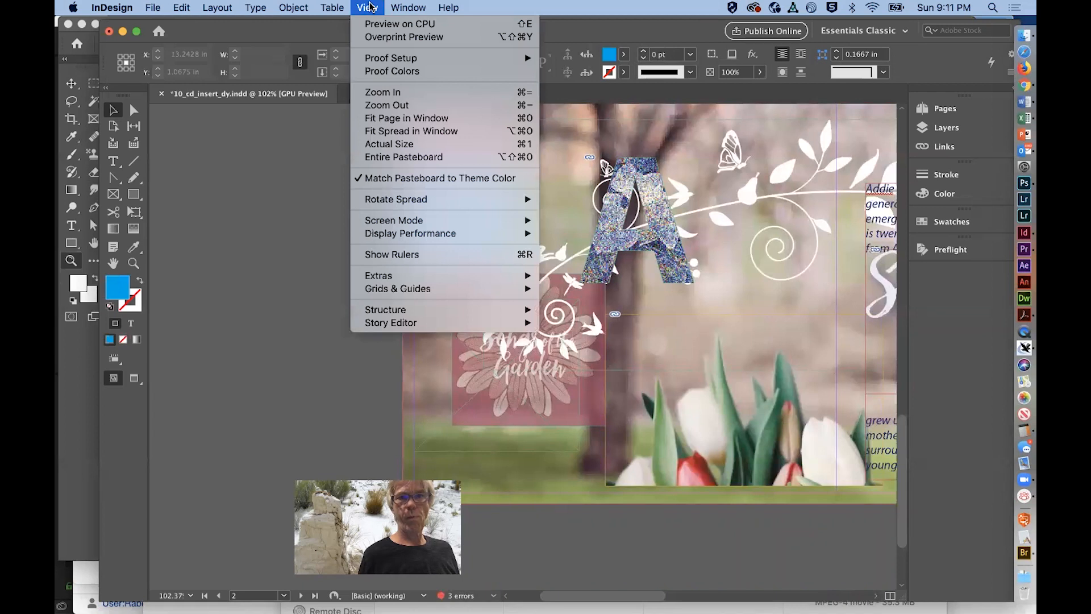
left_click(387, 119)
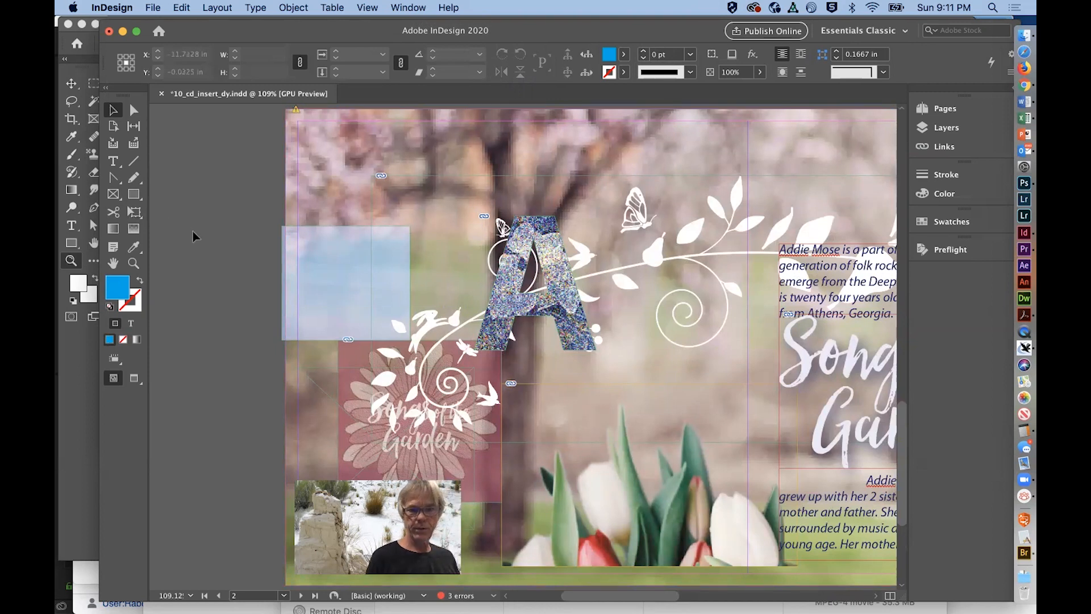
key("super+o")
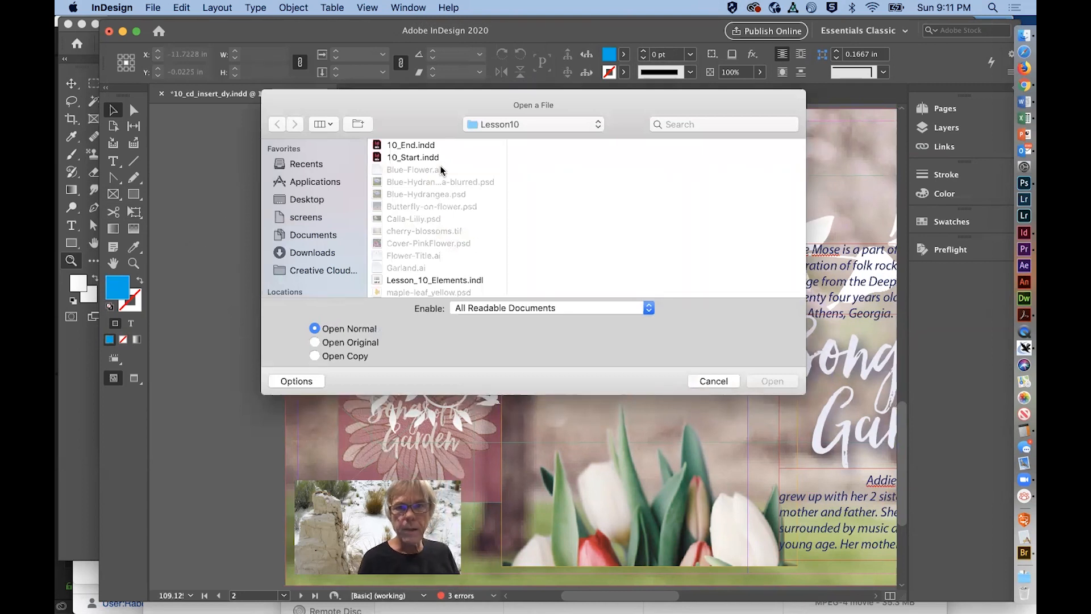
scroll(450, 241, "down", 1)
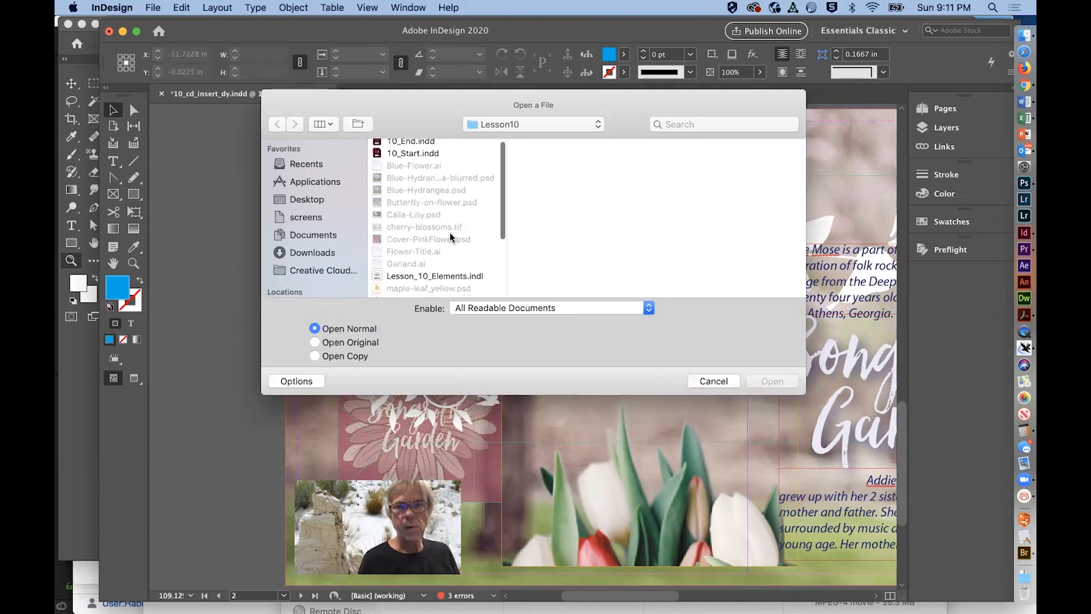
left_click(453, 272)
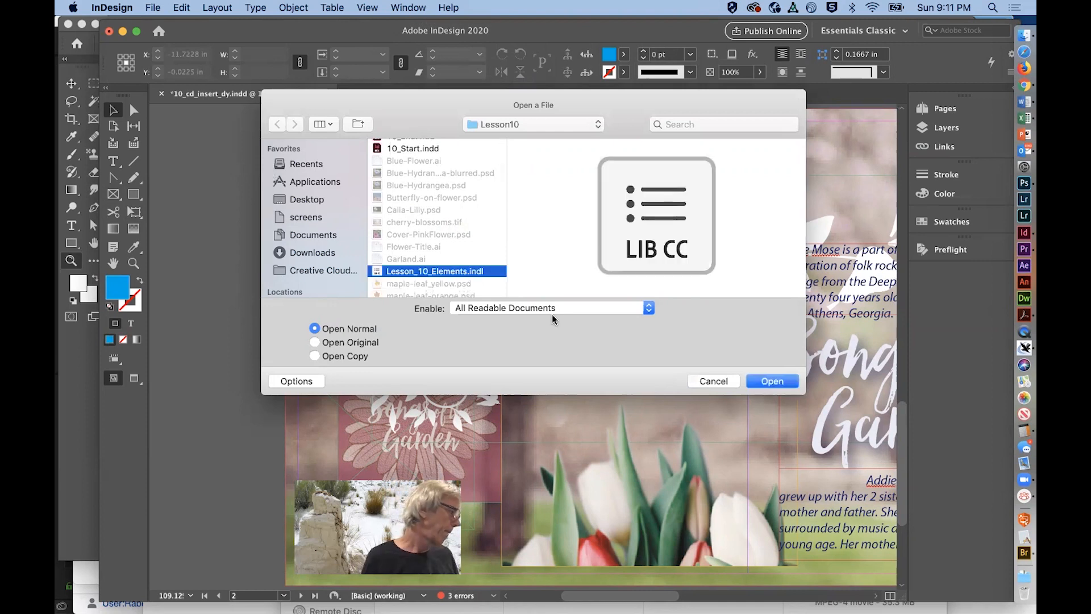
left_click(773, 381)
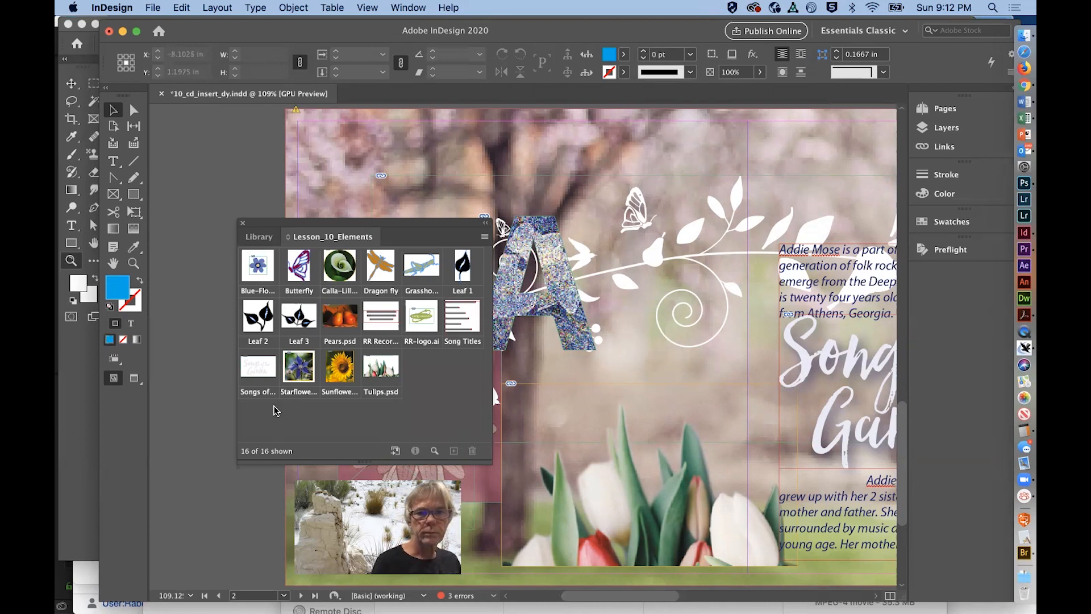
- Show only the library items whose item name contains "flower", searching the entire library
left_click(485, 238)
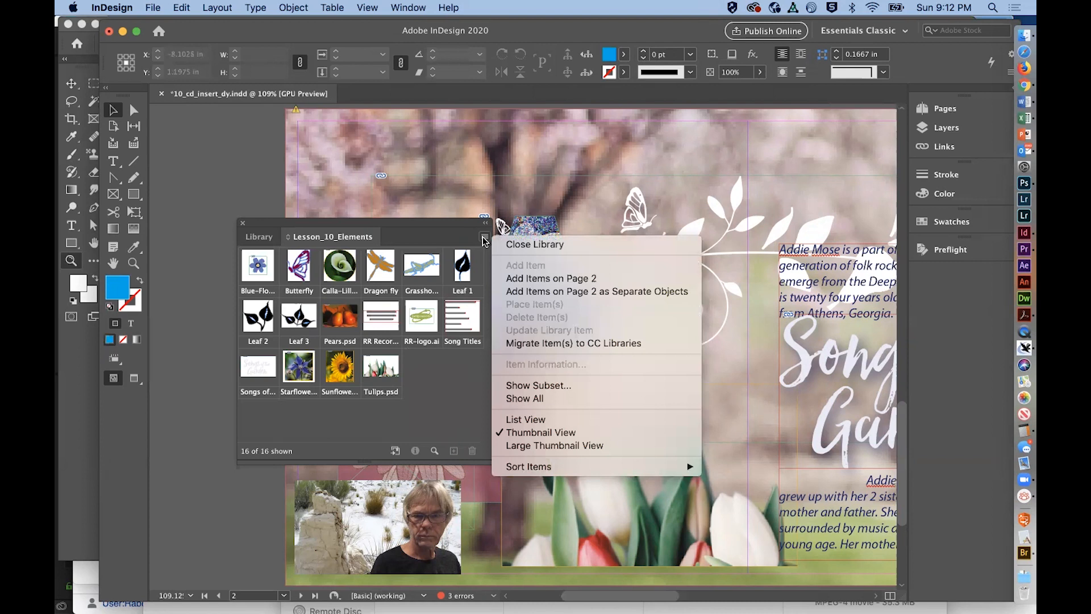
left_click(545, 383)
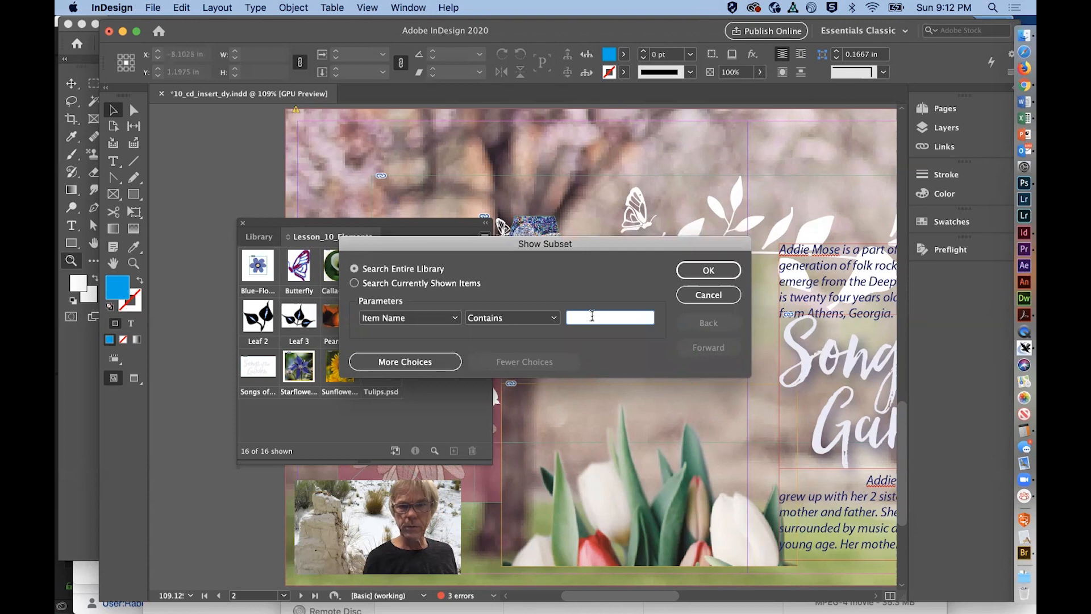
type("f")
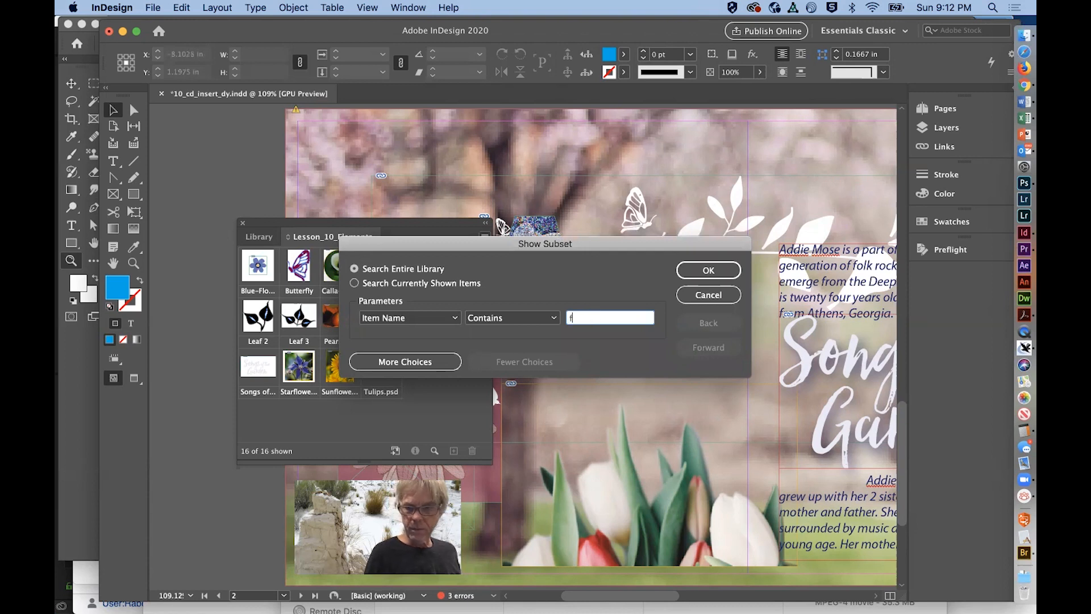
type("lower")
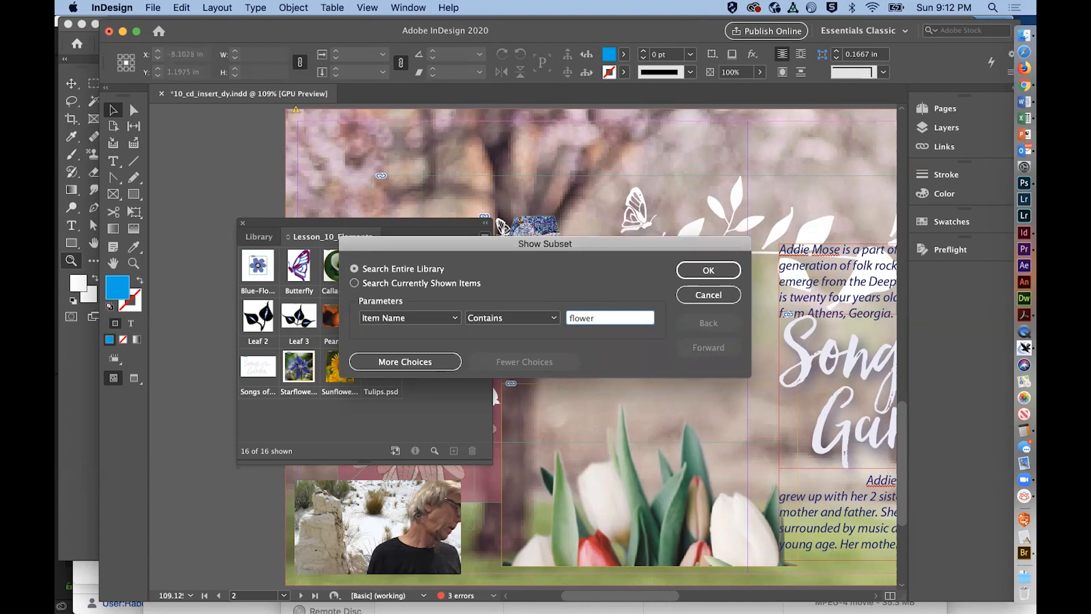
left_click(709, 270)
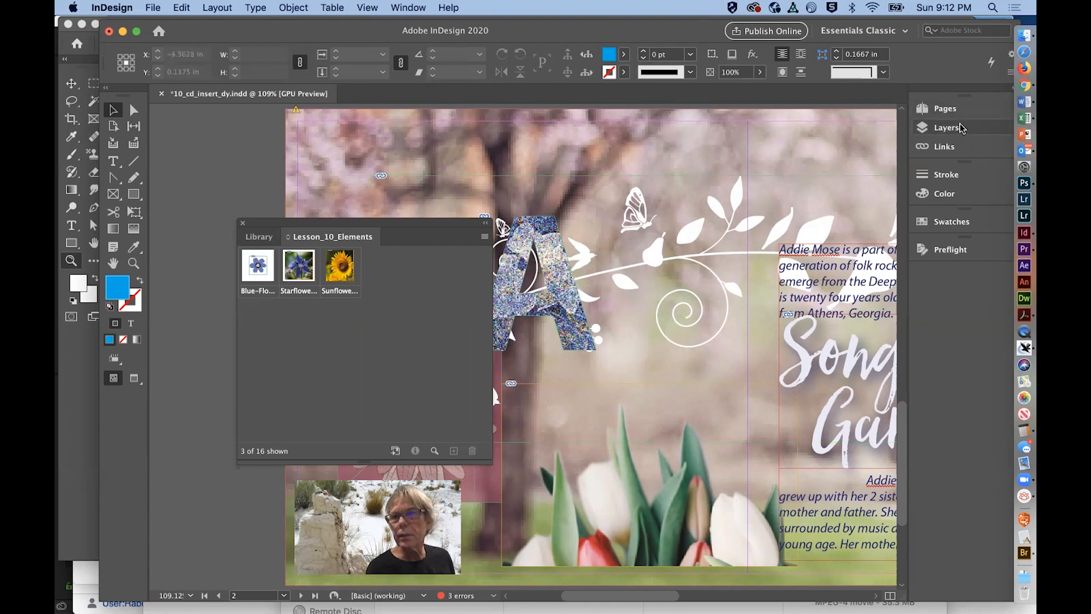
- Check that the Graphics layer is active and place the Blue-Flower library item above the italic introductory text on page 3
left_click(943, 127)
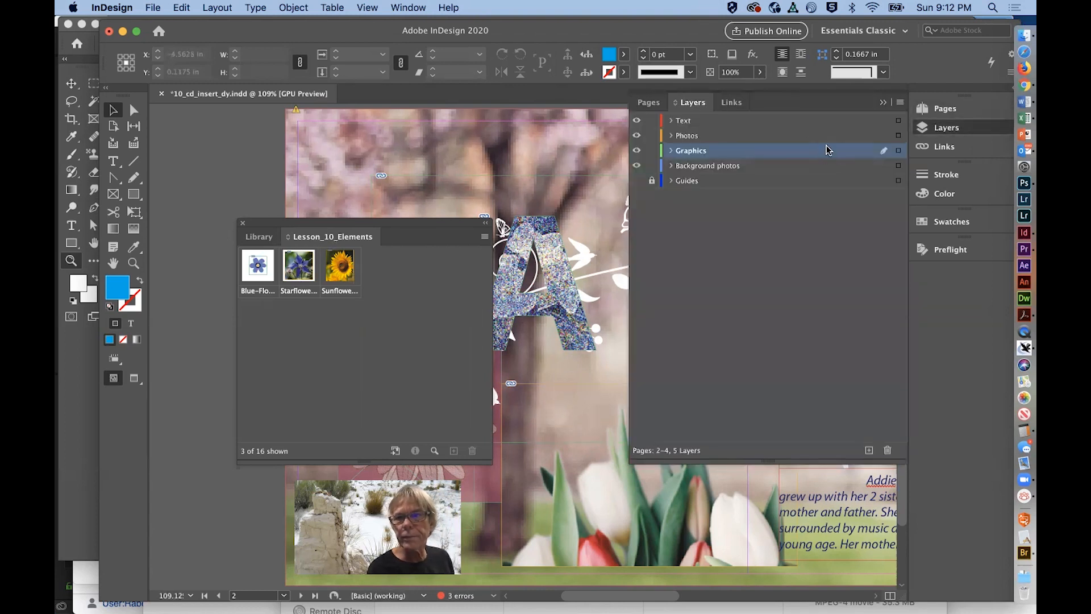
left_click(883, 107)
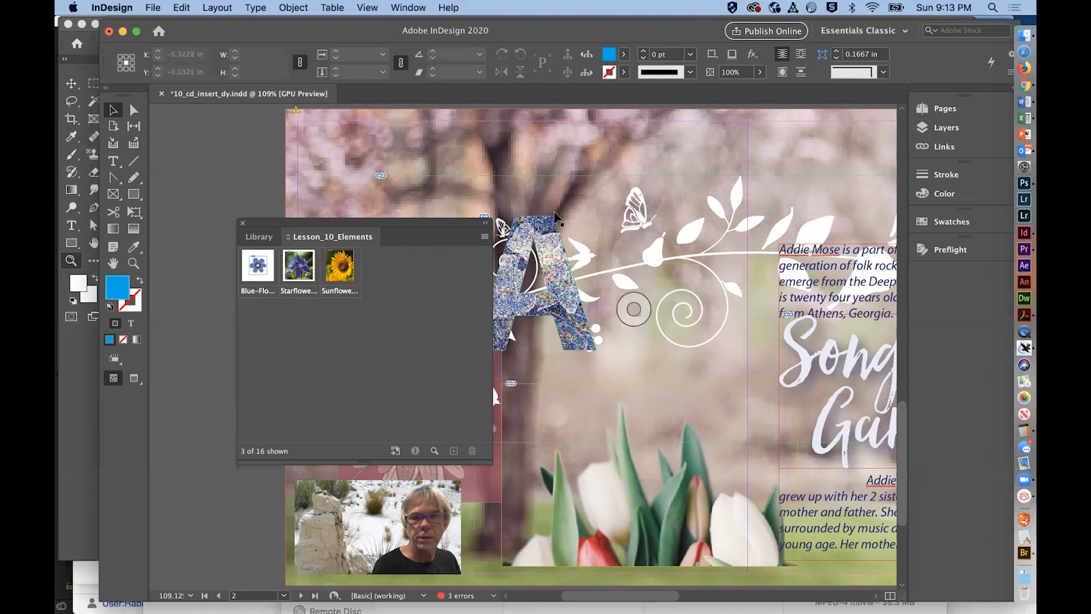
left_click_drag(263, 275, 790, 205)
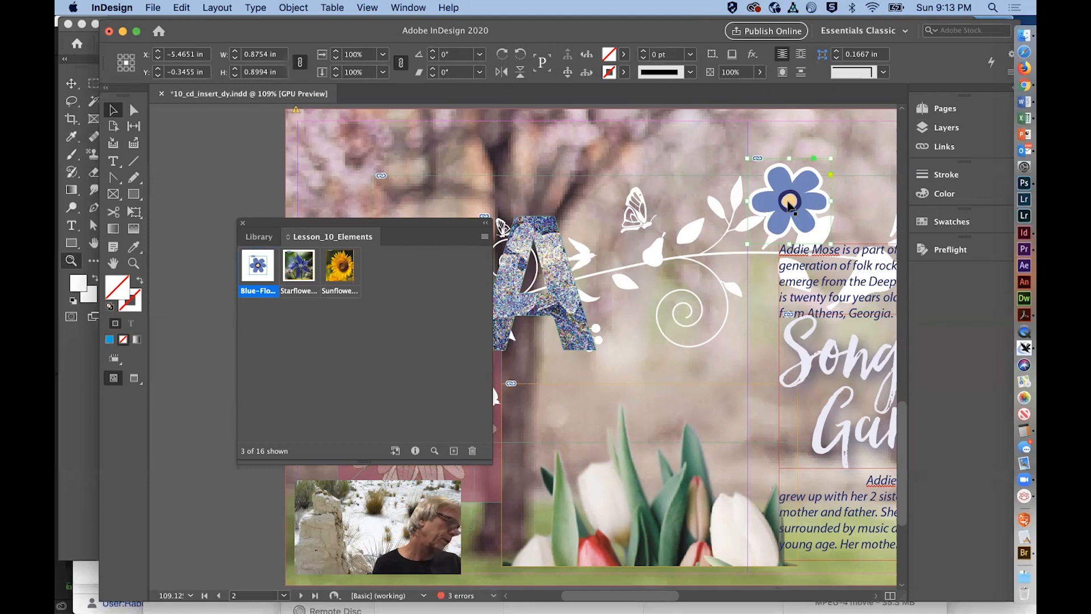
- Examine the link information for Blue-Flower.ai, and move the library aside to view the placed flower on the page
left_click(945, 146)
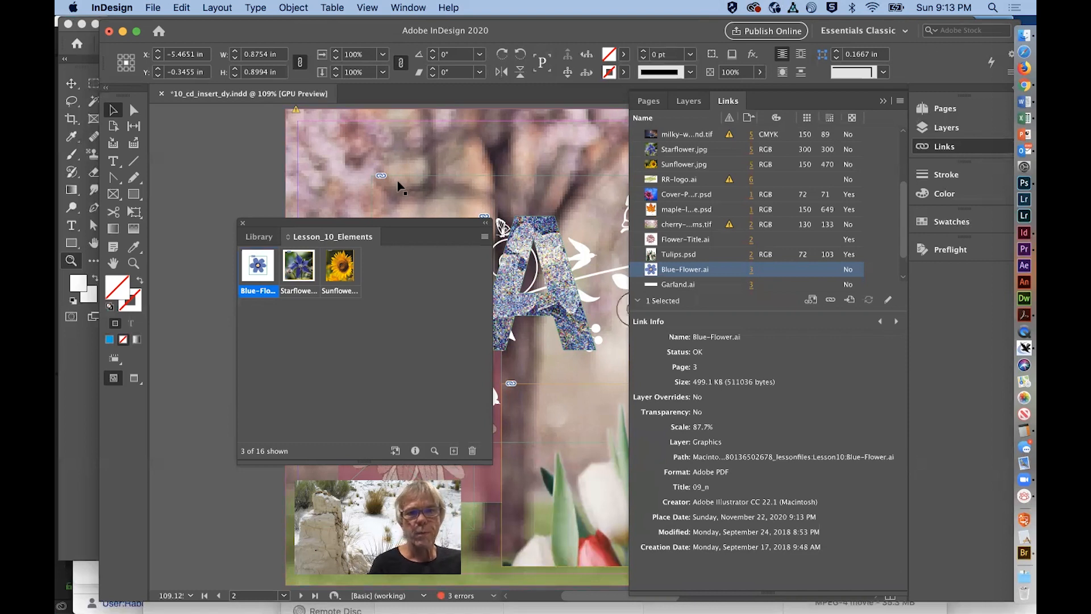
left_click_drag(398, 220, 254, 290)
scroll(455, 282, "right", 10)
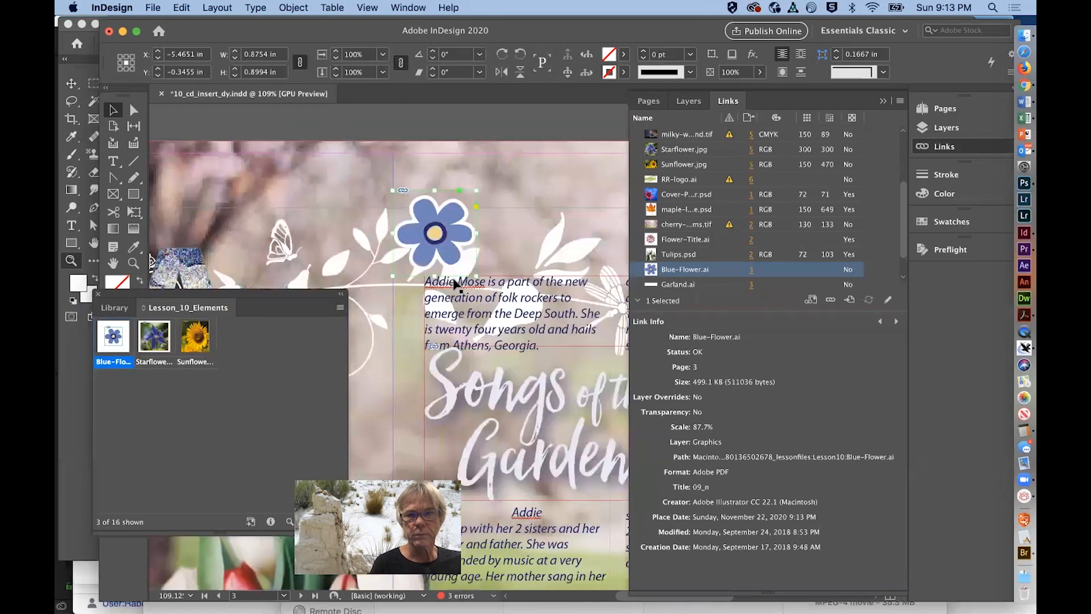
scroll(455, 283, "left", 5)
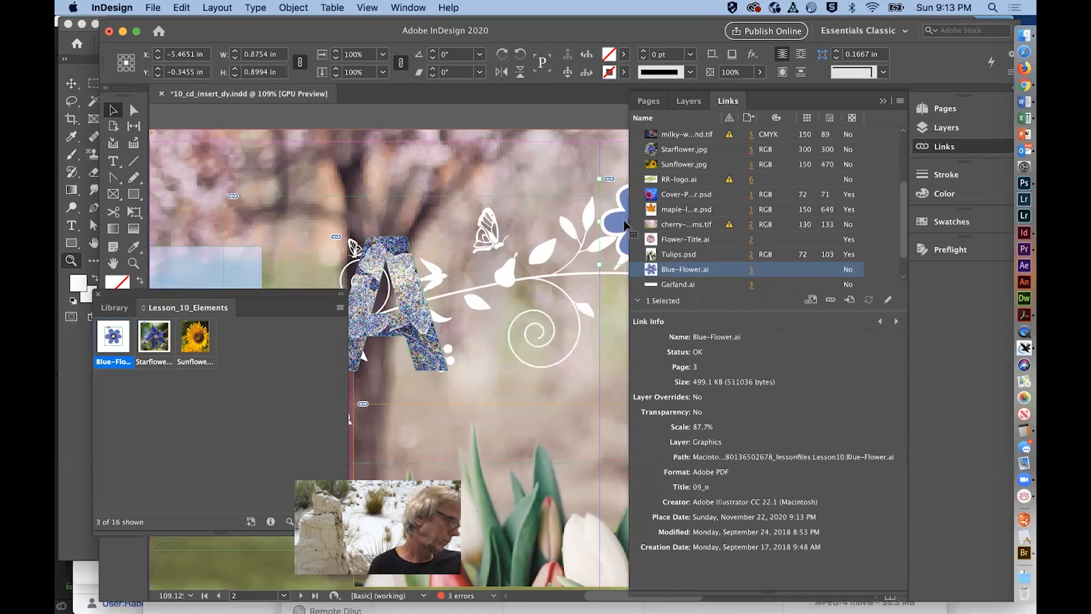
- Move the placed blue flower onto the light blue square on page 2
scroll(566, 241, "down", 1)
scroll(565, 240, "down", 5)
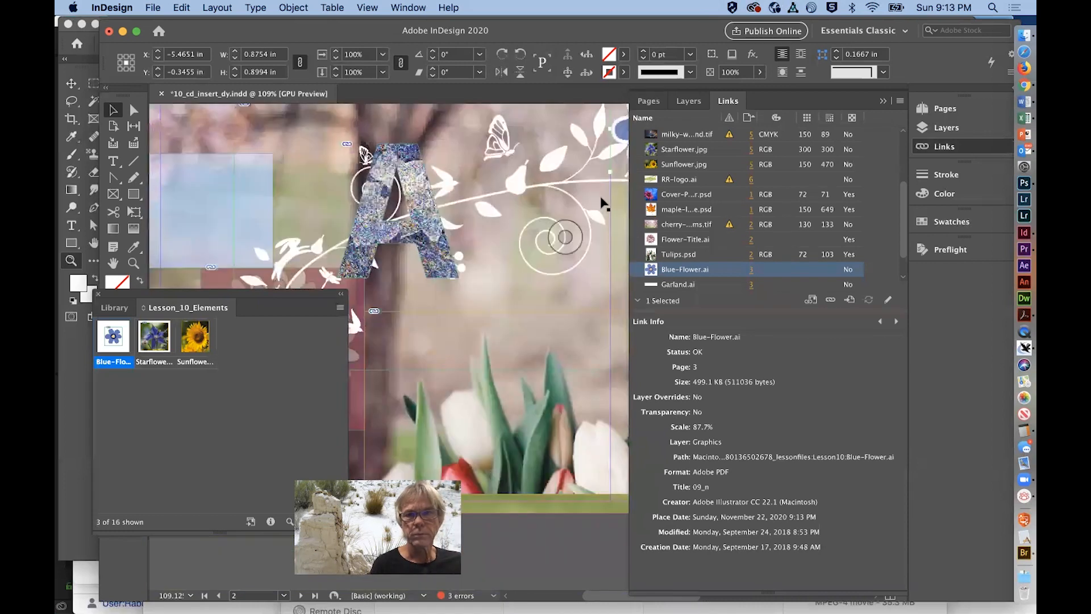
left_click_drag(624, 140, 179, 227)
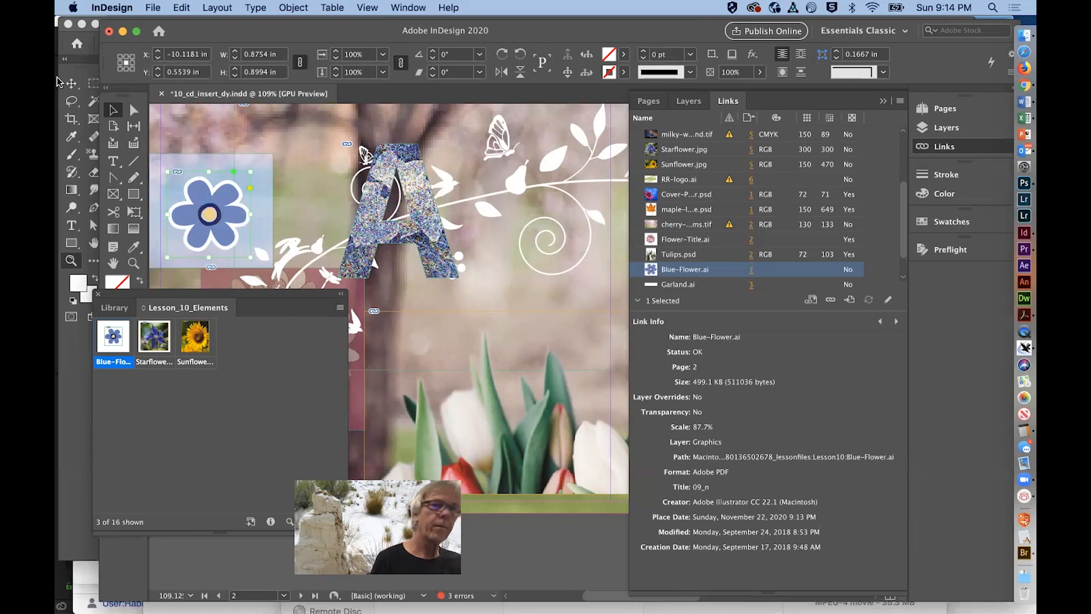
- Save the document as 10_cd_insert_dy in the lesson_10 folder, replacing the existing file
left_click(152, 8)
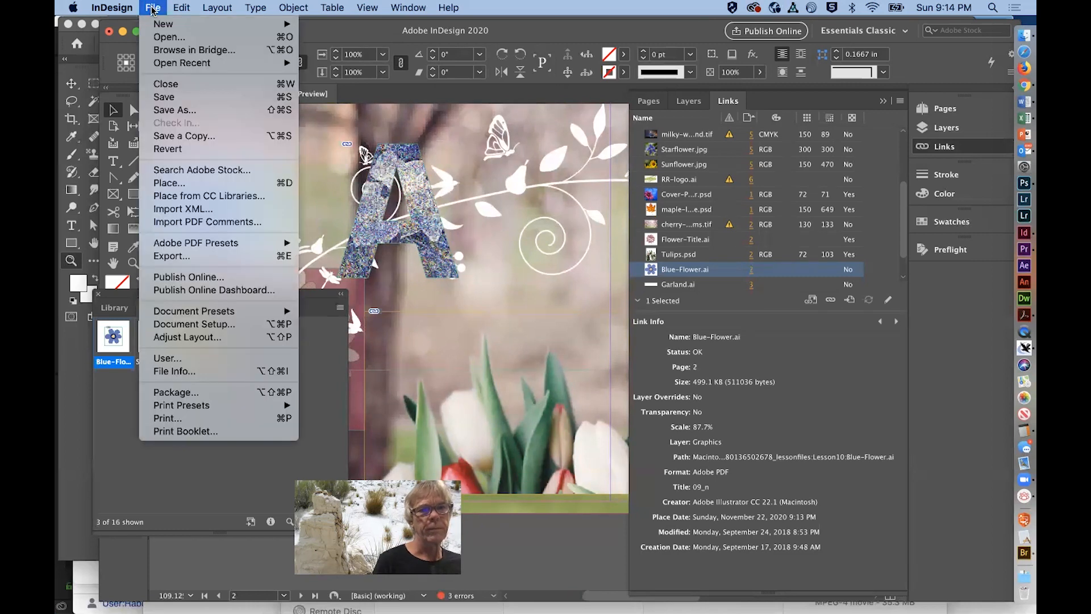
left_click(158, 105)
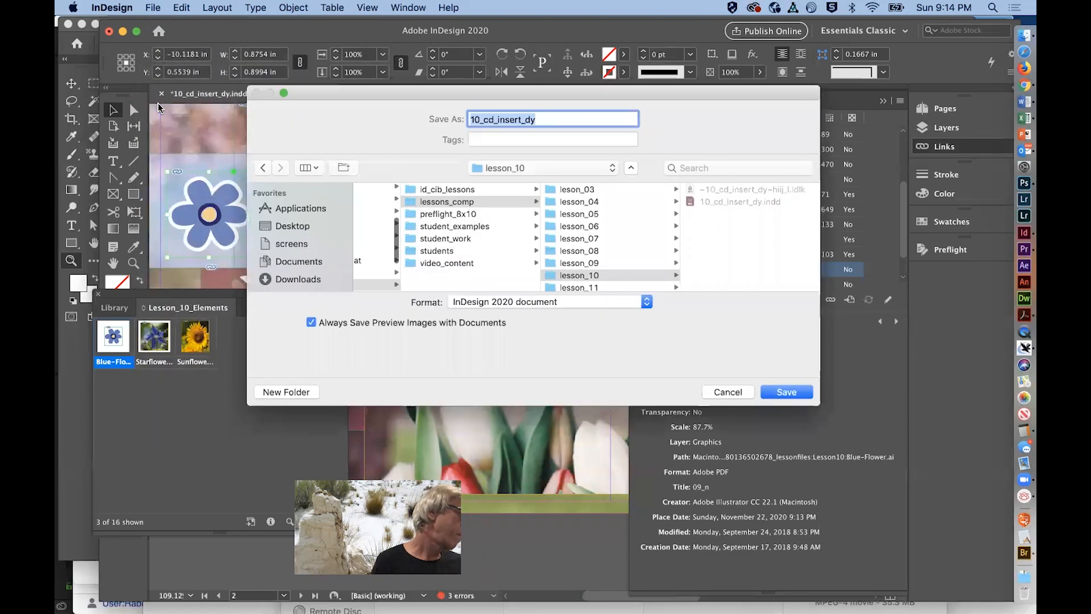
left_click(788, 393)
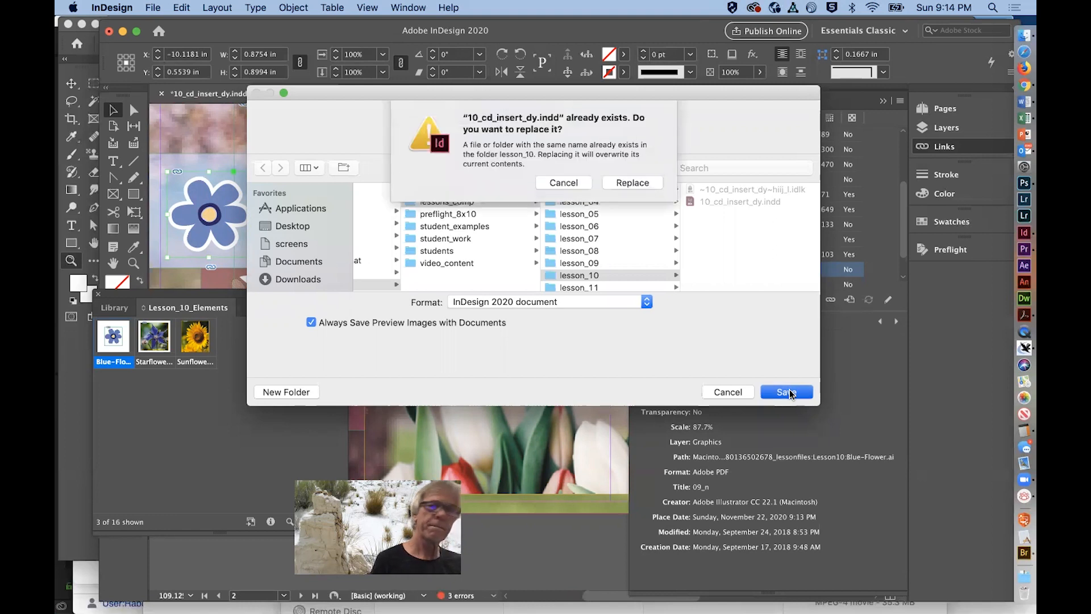
left_click(655, 183)
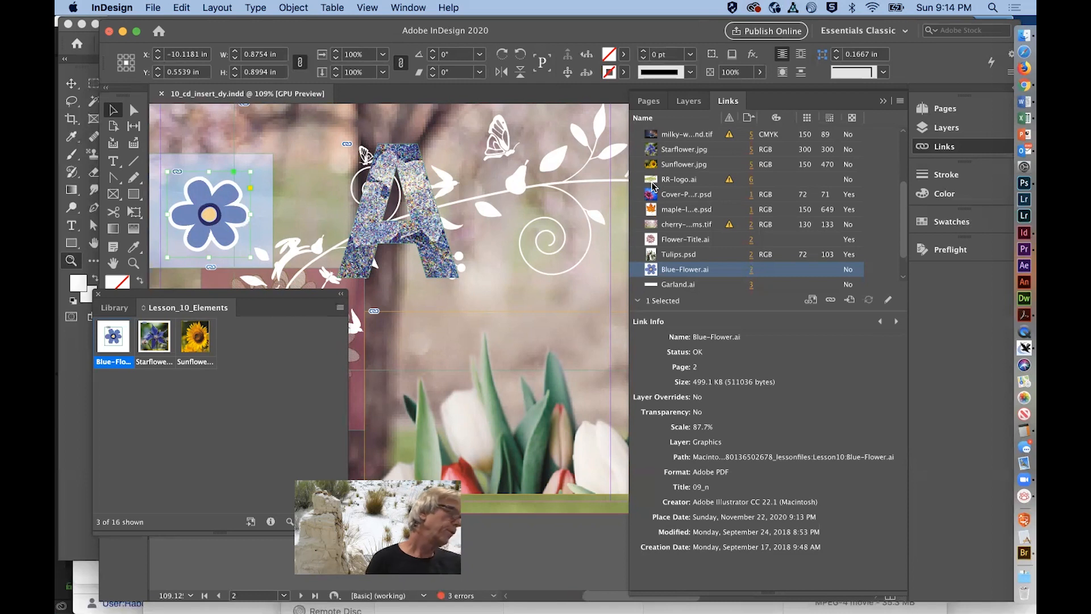
- Create a new InDesign library named cd_projects in the lesson_10 folder, declining to try CC Libraries
left_click(153, 8)
mouse_move(184, 22)
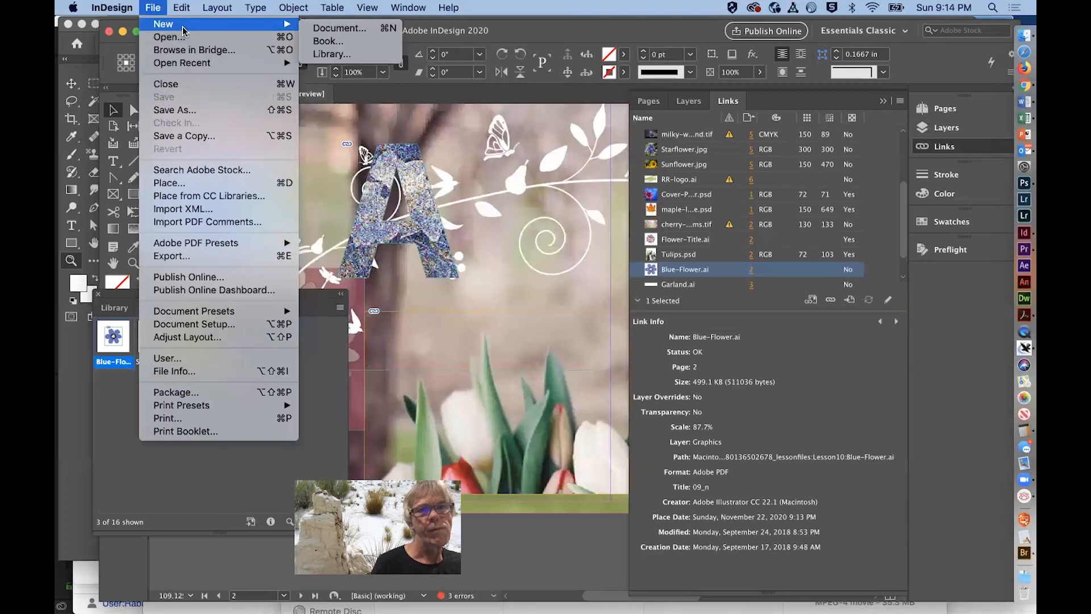
left_click(331, 55)
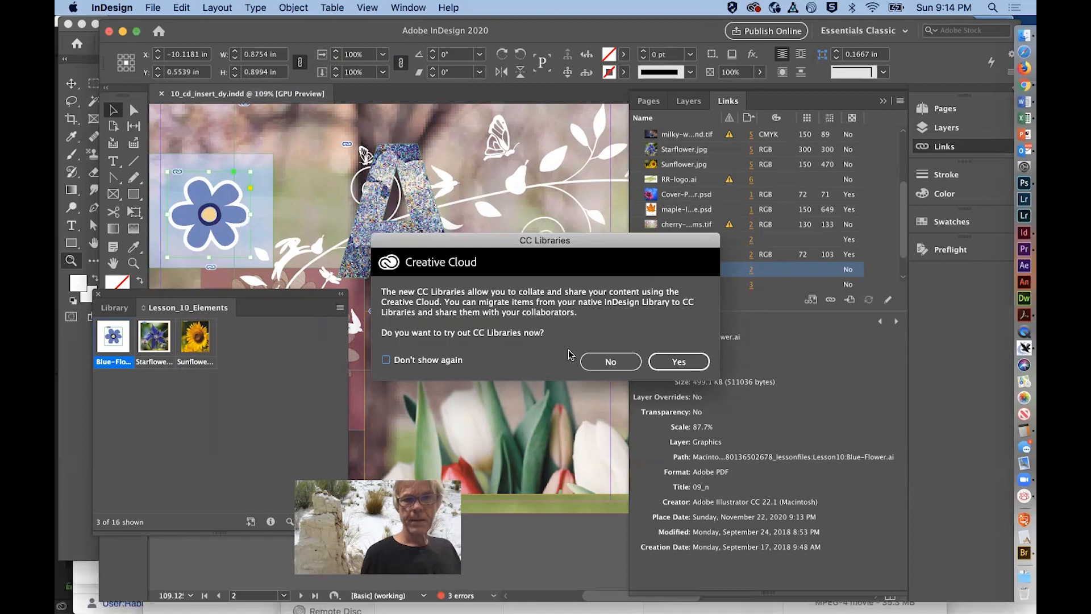
left_click(623, 360)
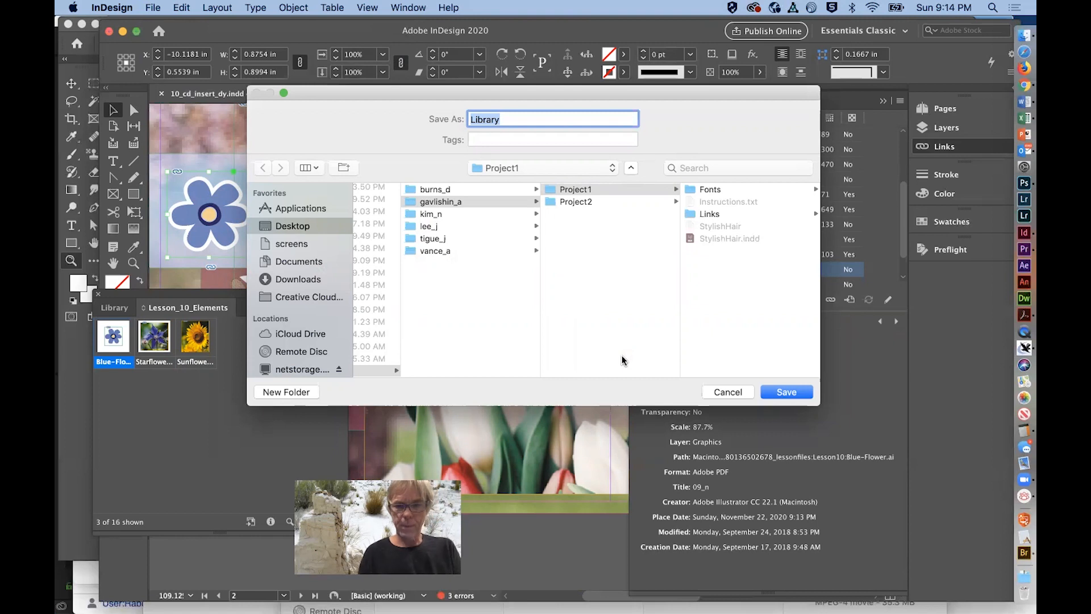
type("cd_projects")
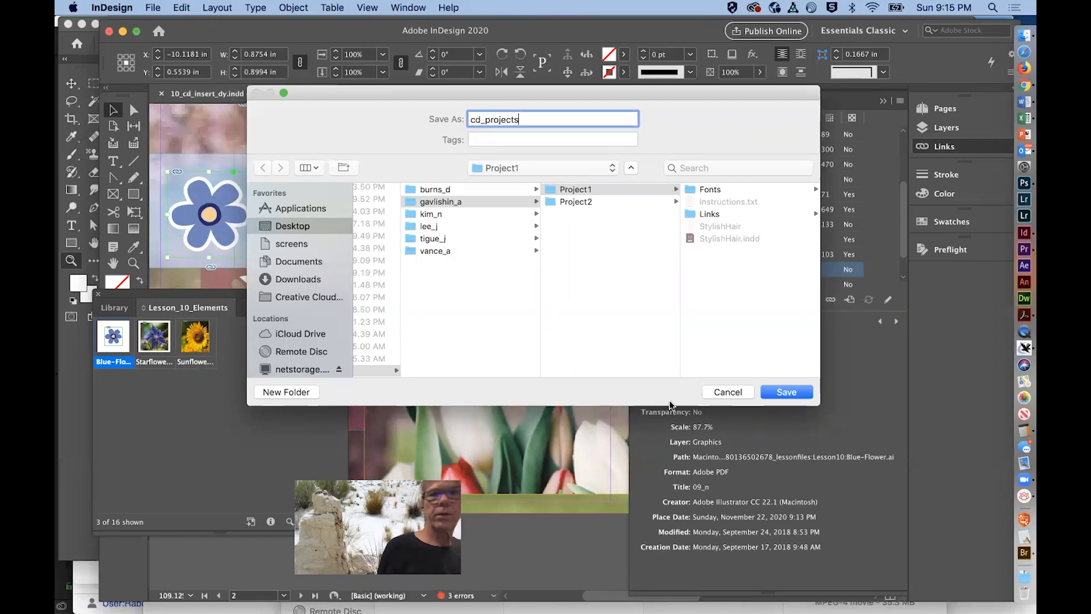
left_click(581, 168)
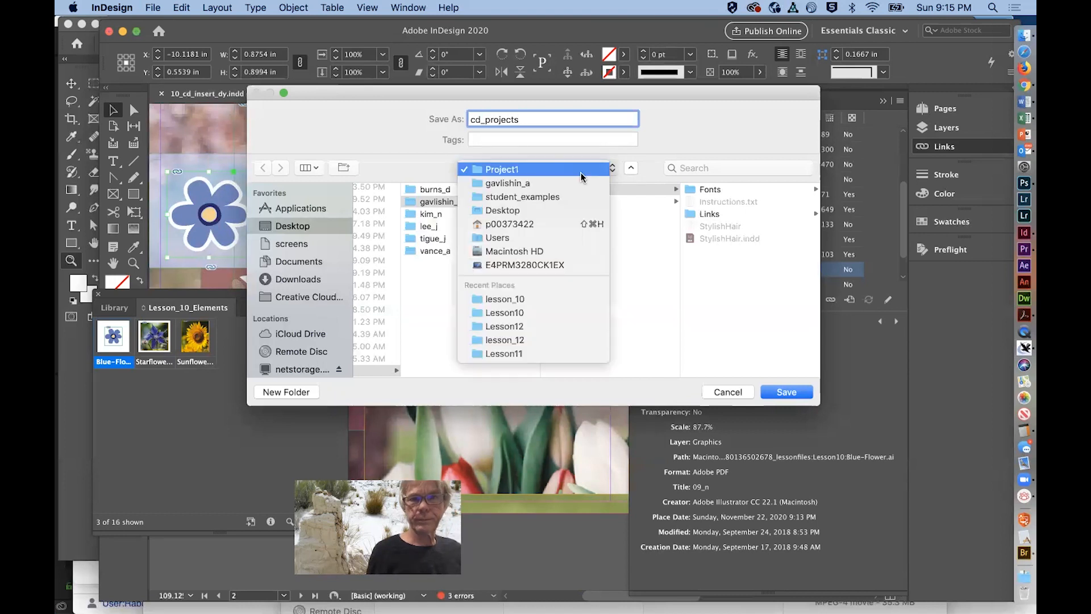
left_click(565, 299)
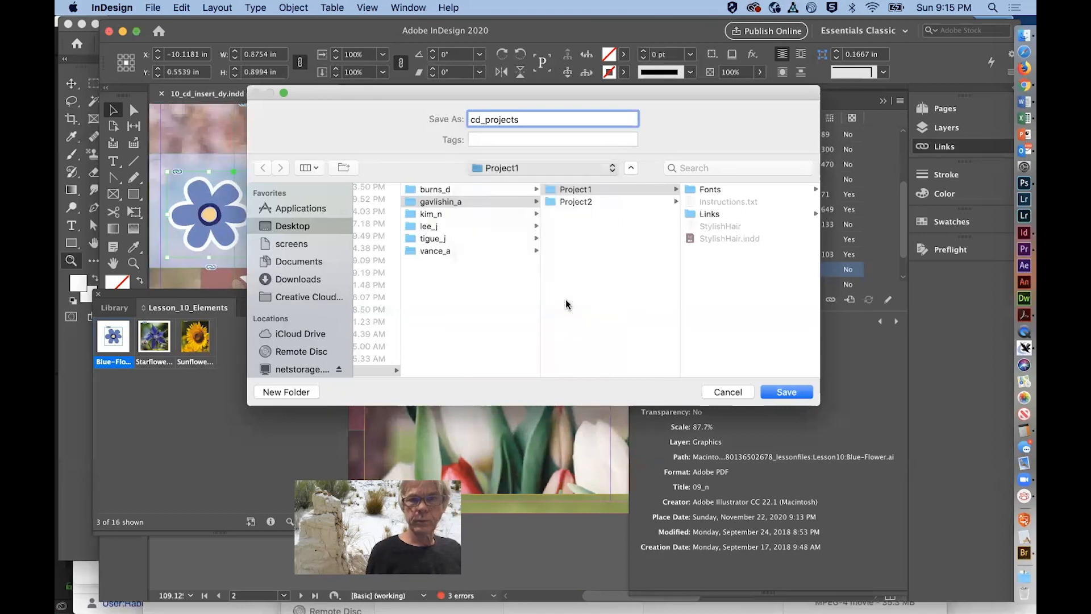
left_click(787, 392)
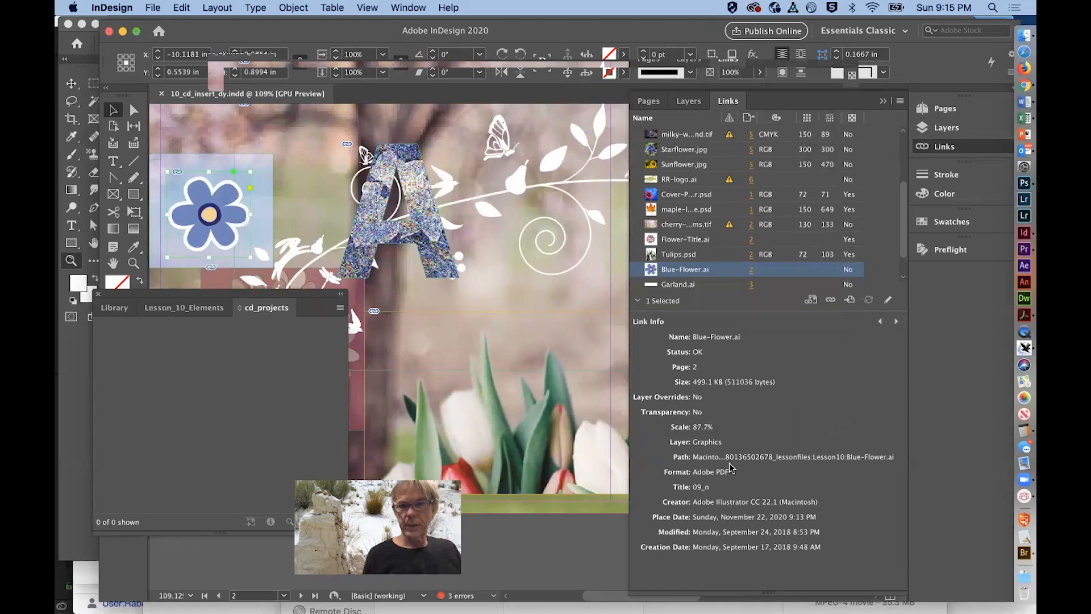
- Collapse the link information and add the ricky records logo from page 6 to the cd_projects library
left_click(883, 101)
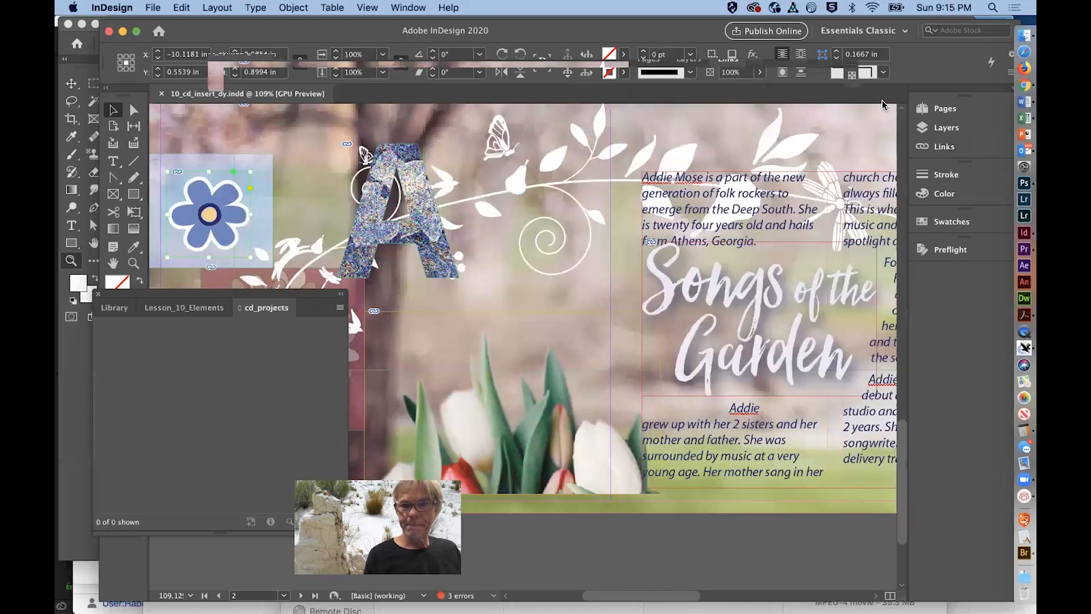
left_click(283, 595)
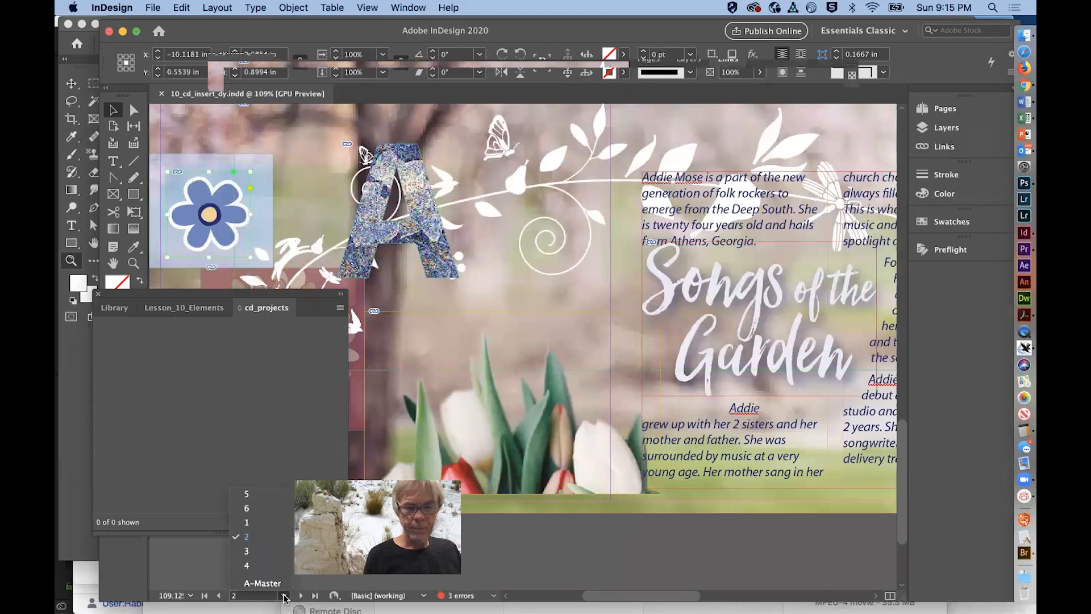
left_click(275, 507)
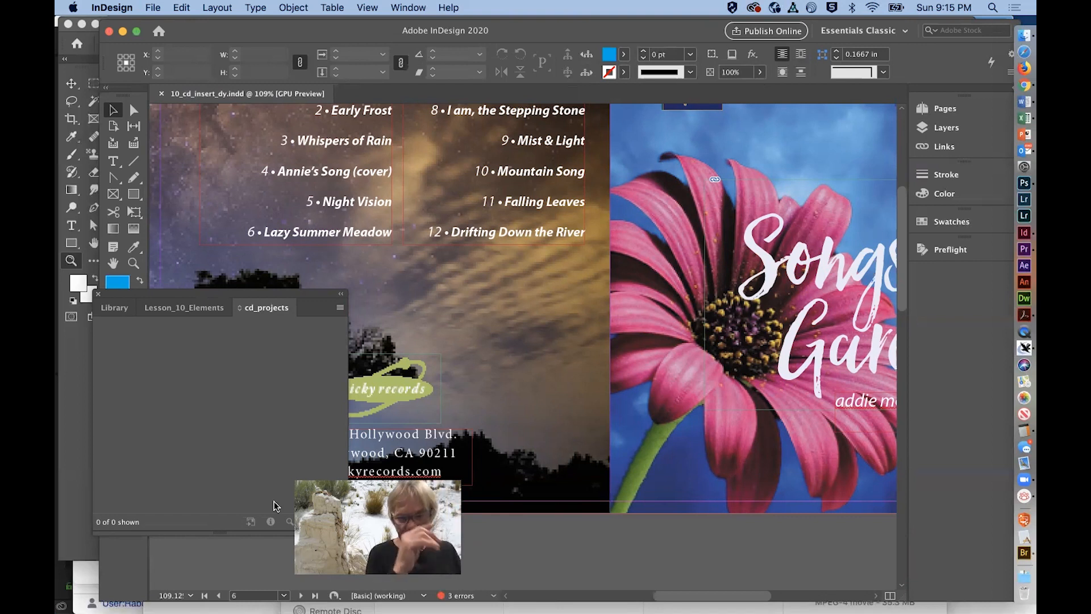
left_click_drag(400, 389, 208, 394)
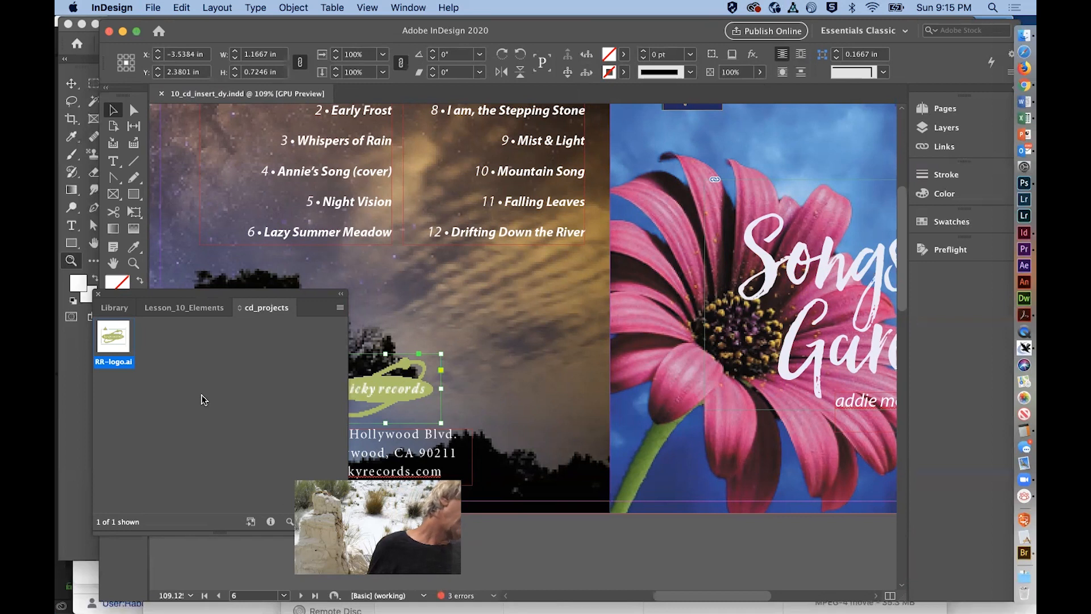
- Rename the logo item in the cd_projects library as ricky_records_logo
double_click(115, 357)
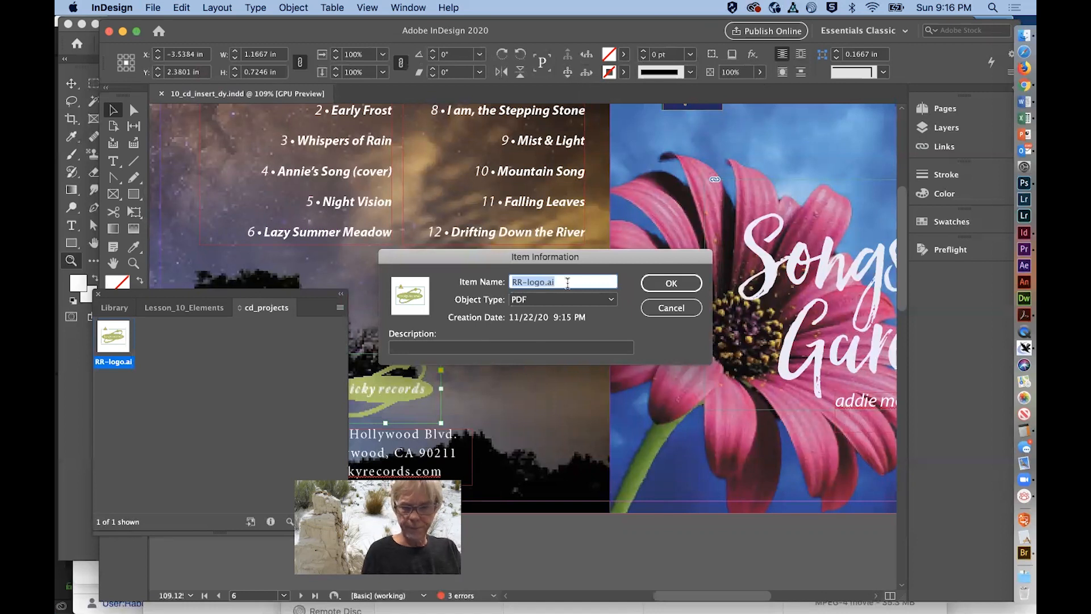
type("ri")
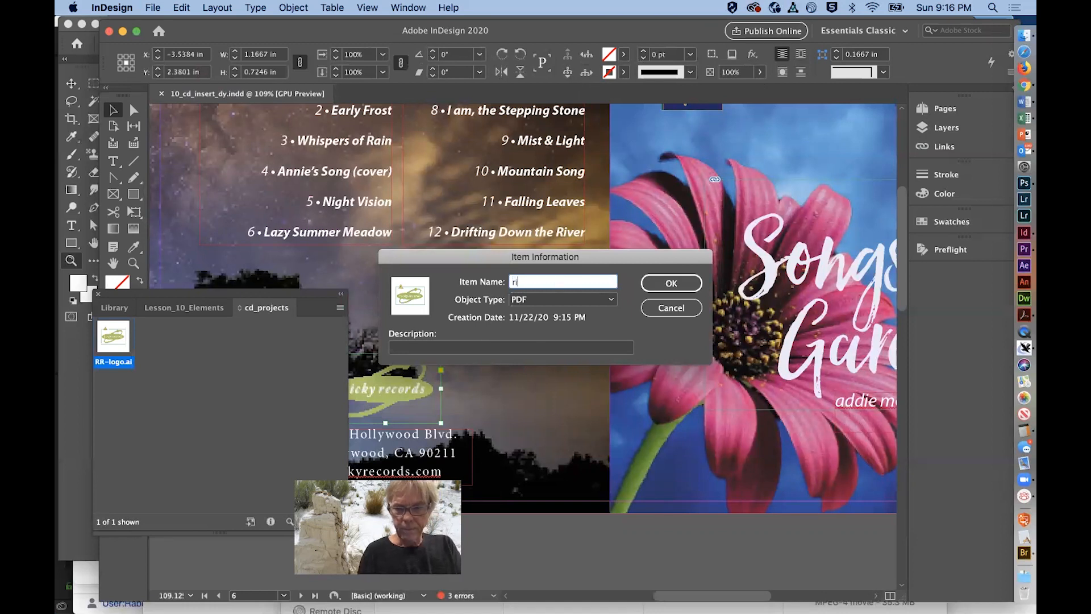
type("cky_rec")
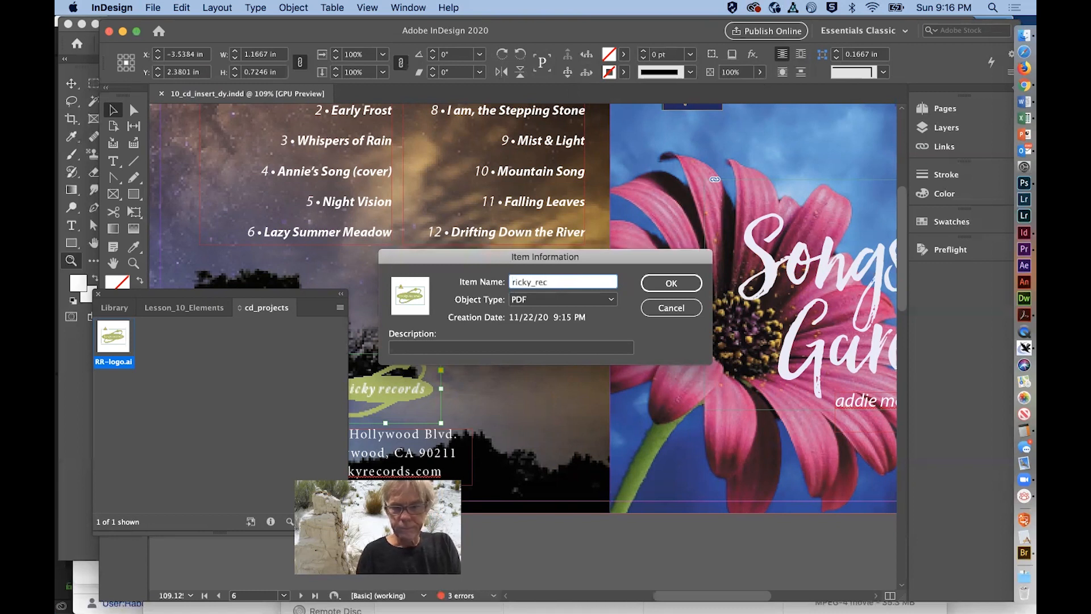
type("ords_logo")
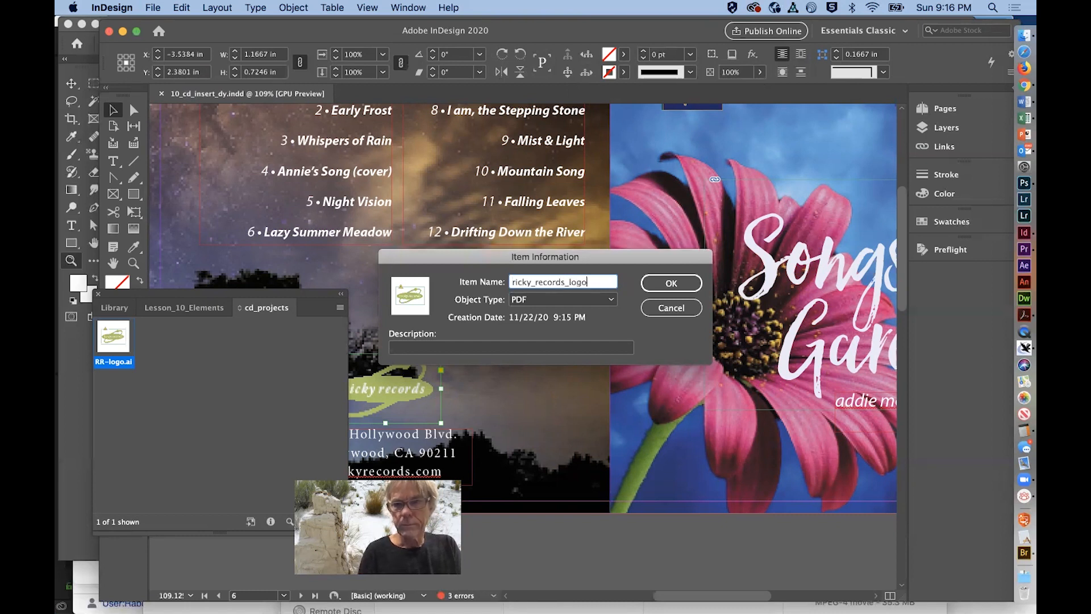
left_click(675, 282)
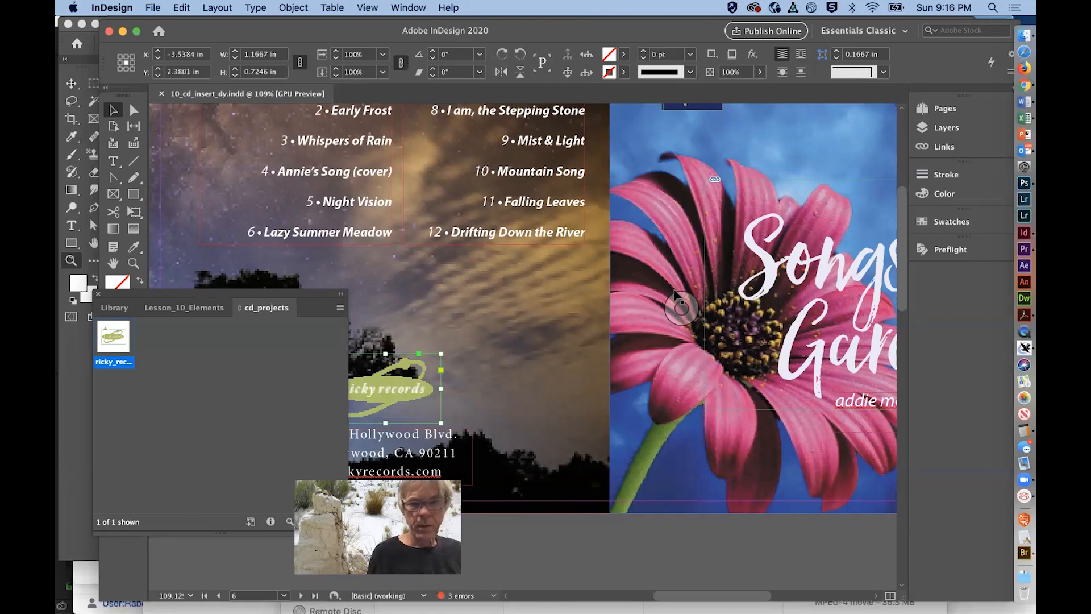
- Add the address text frame below the logo to the cd_projects library and name the item ricky_records_address
left_click_drag(435, 443, 236, 387)
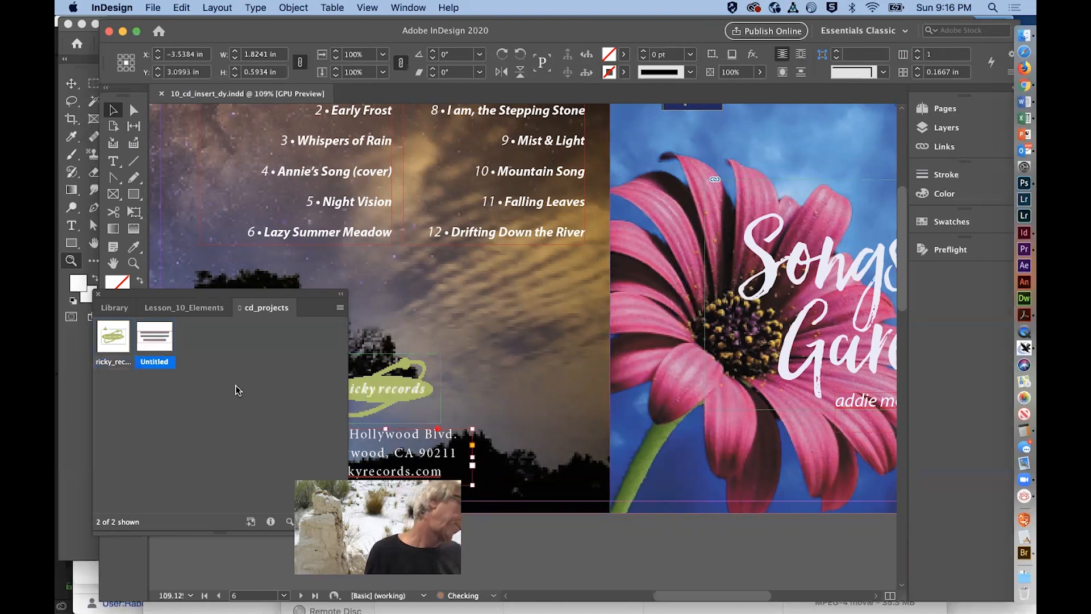
double_click(144, 342)
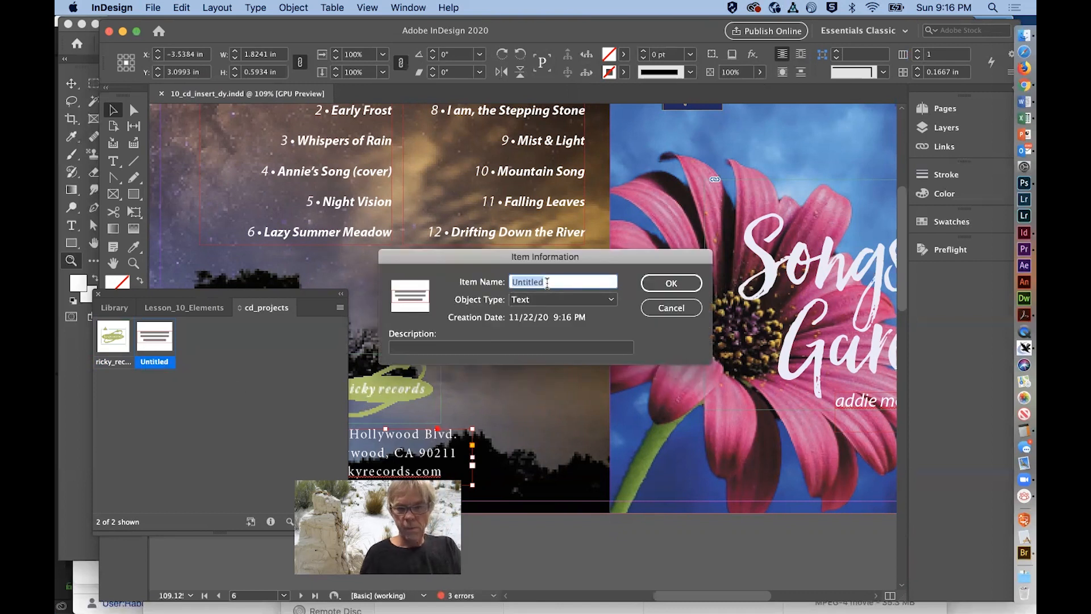
type("rick")
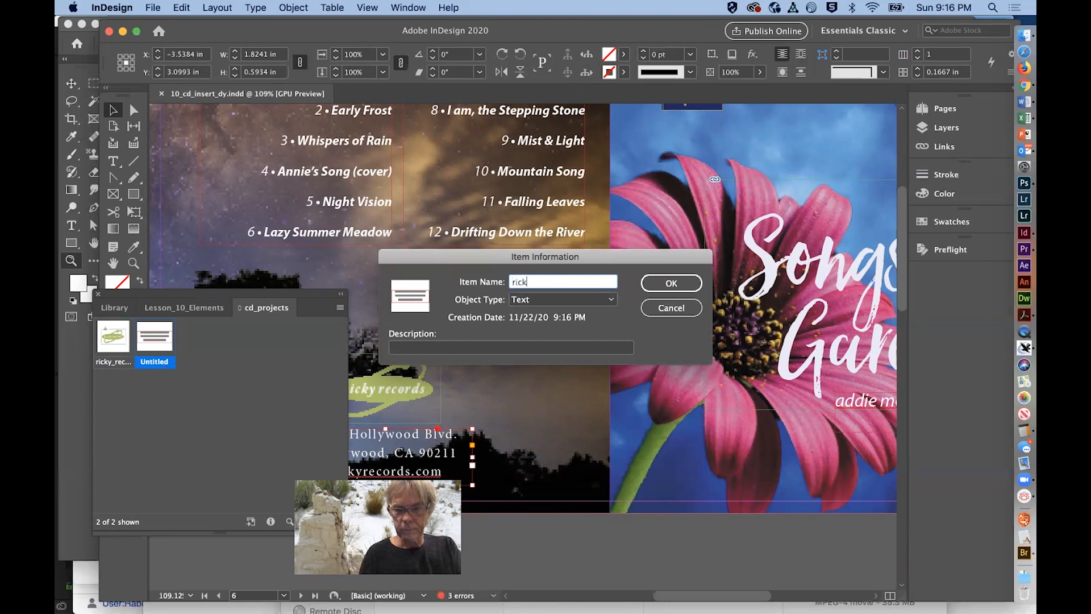
type("y_records_addre")
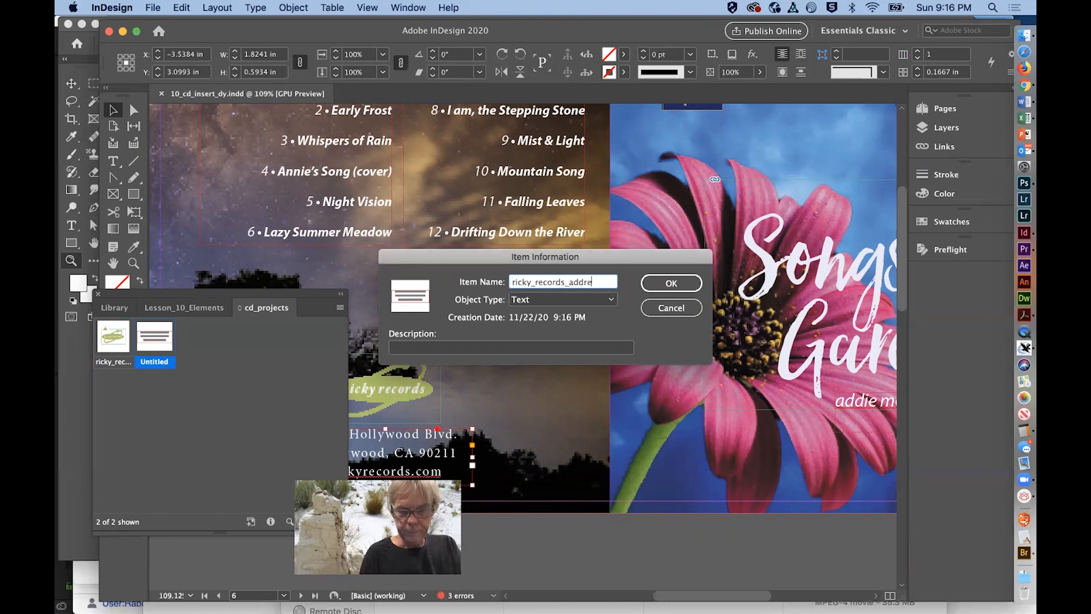
type("ss")
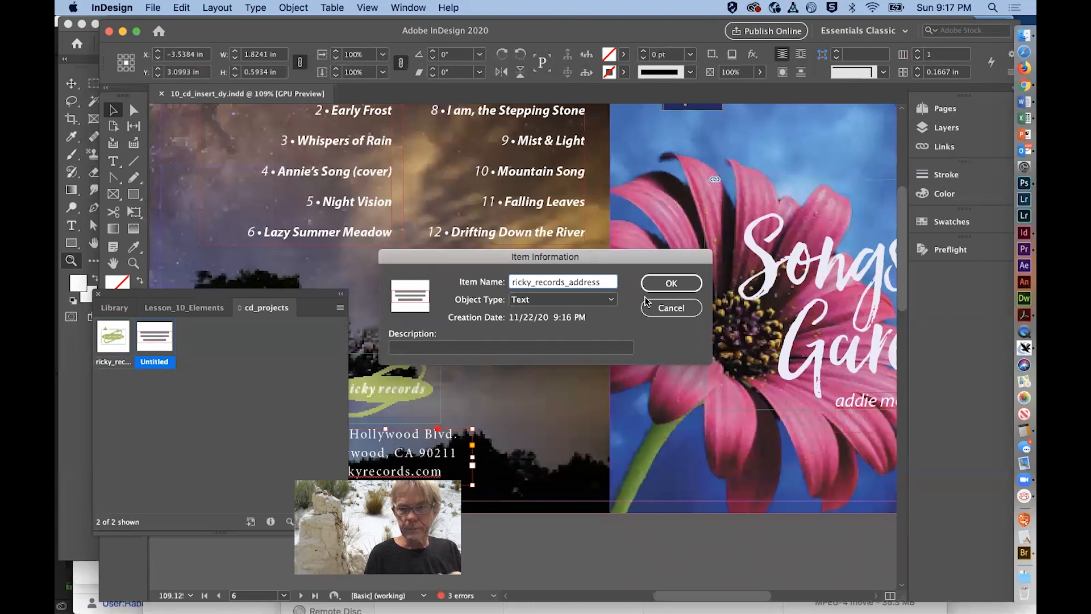
left_click(681, 283)
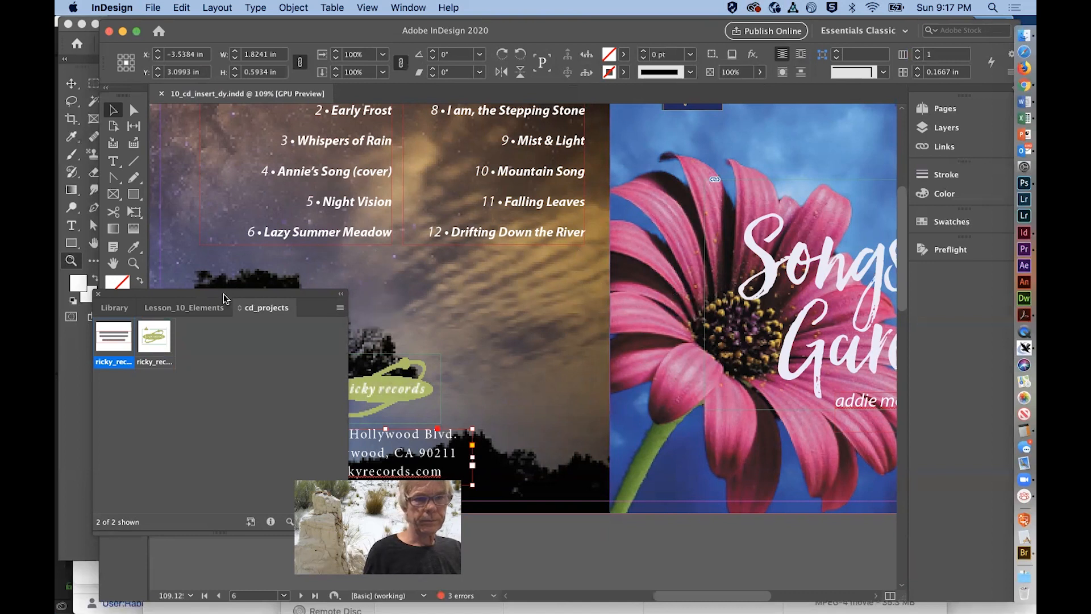
- Close the open libraries and reopen Lesson_10_Elements.indl from the Lesson10 folder
left_click(98, 294)
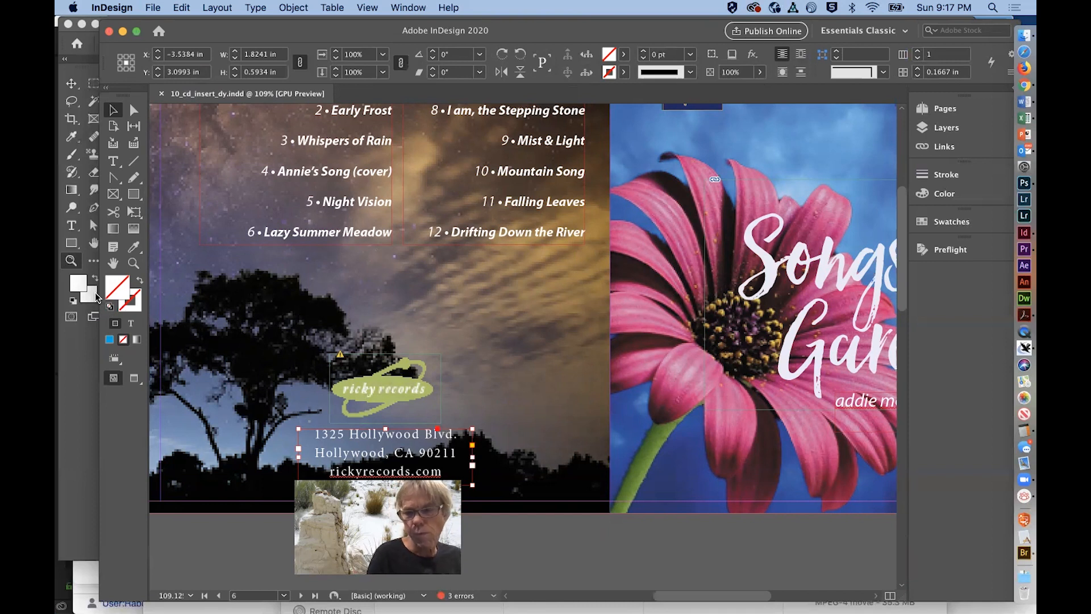
key("super+o")
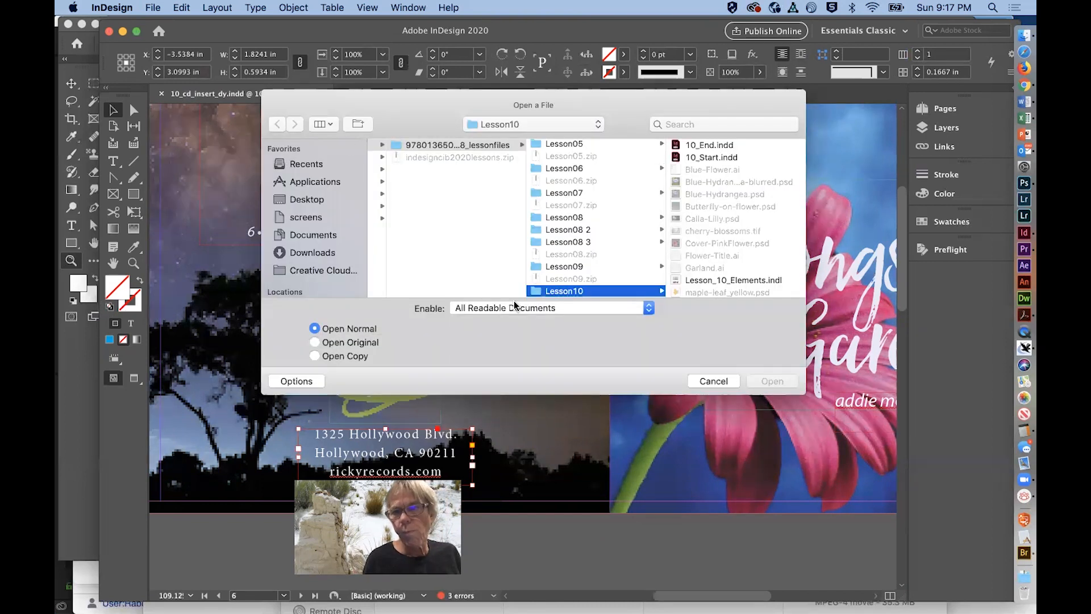
left_click(707, 280)
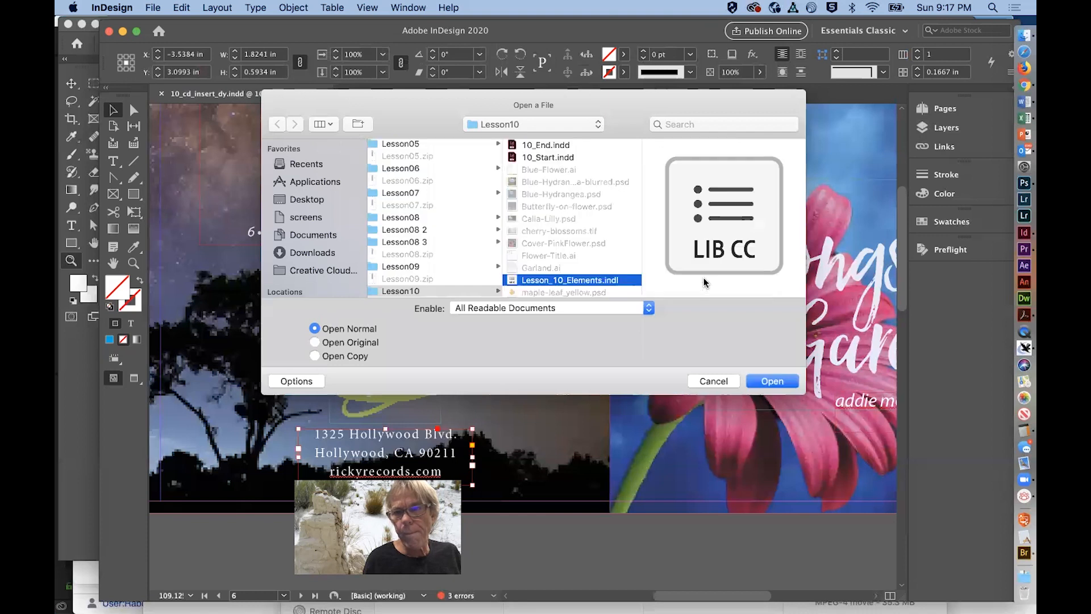
left_click(767, 381)
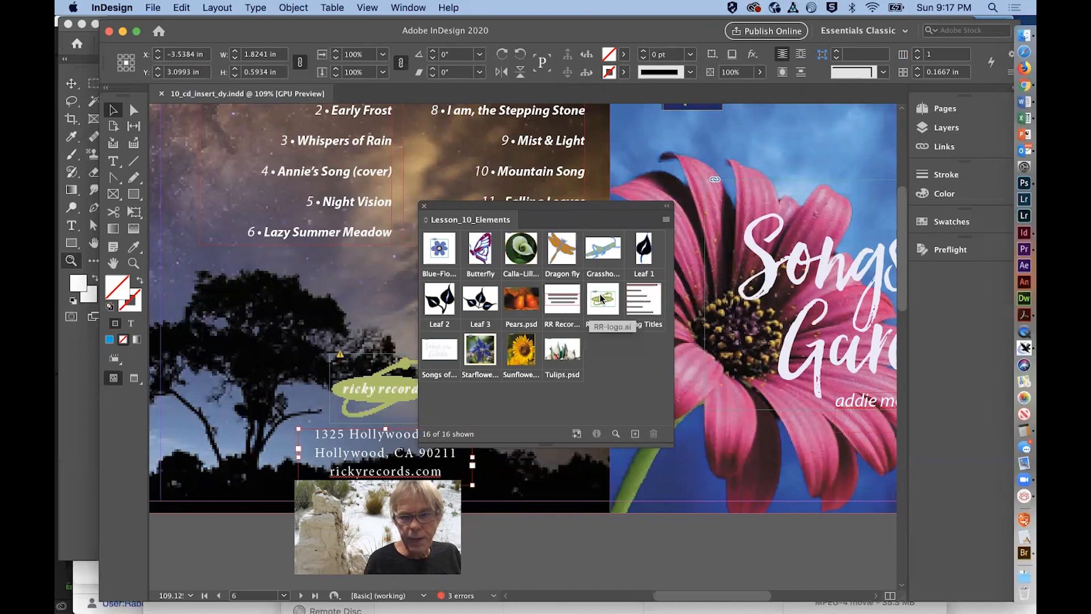
- Place the RR-logo.ai library item above the cover title on page 1, and save the document
left_click(226, 536)
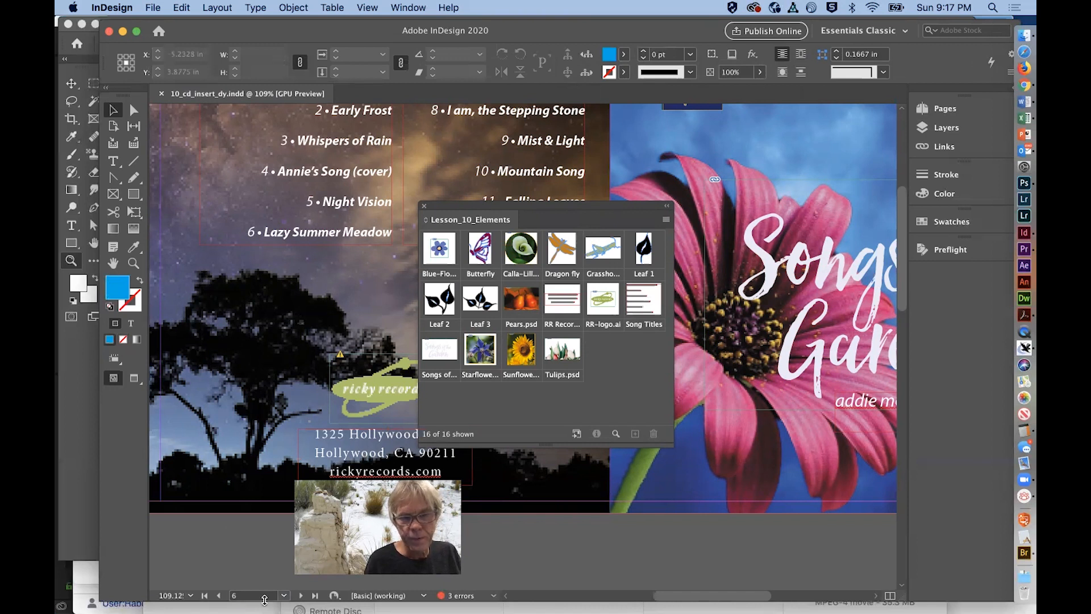
left_click(284, 595)
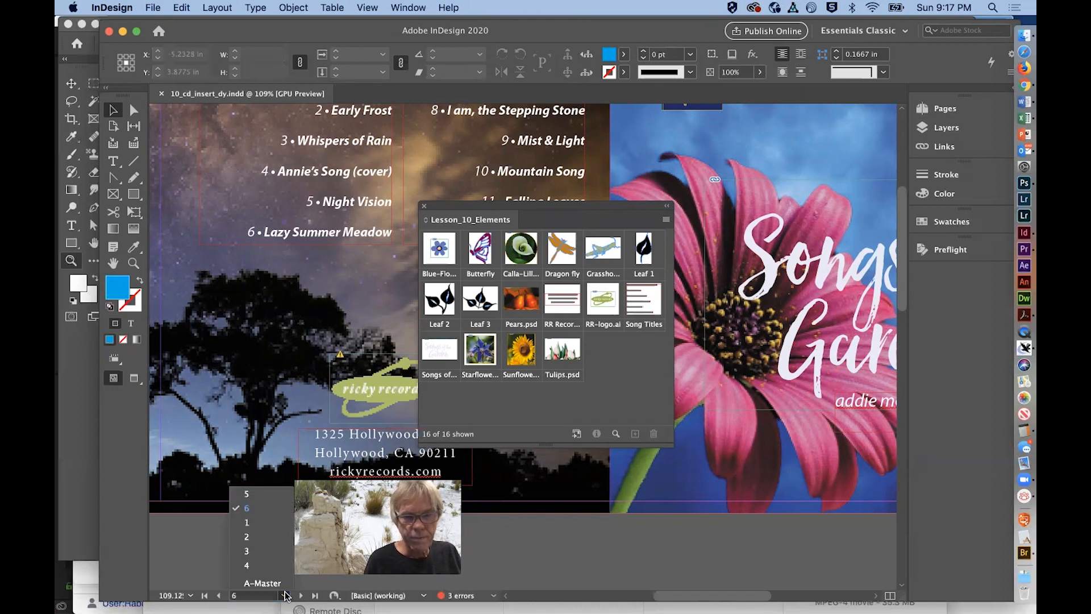
left_click(273, 523)
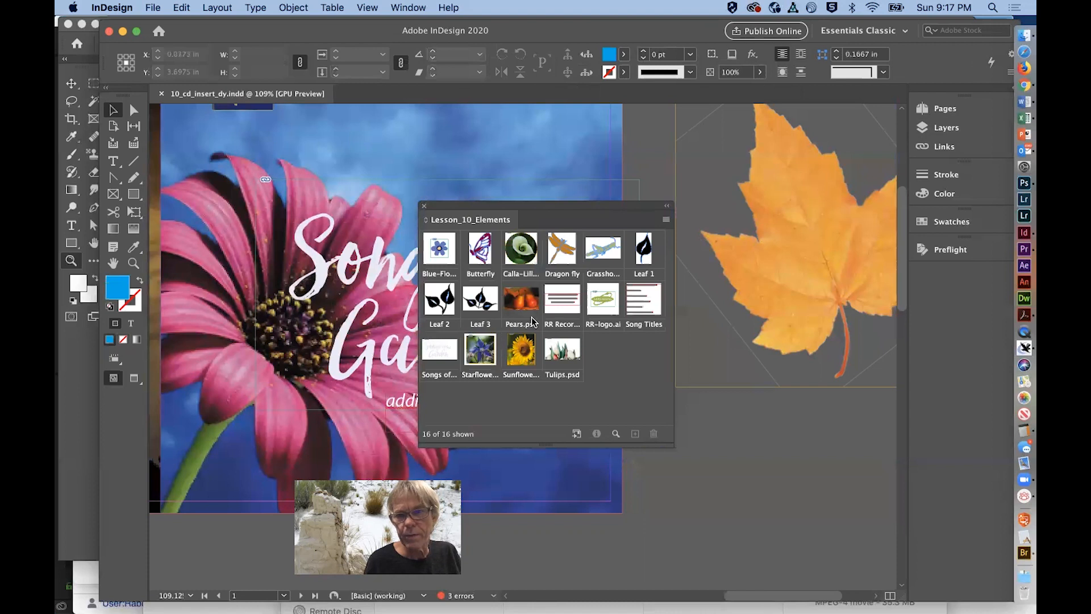
left_click_drag(603, 301, 401, 145)
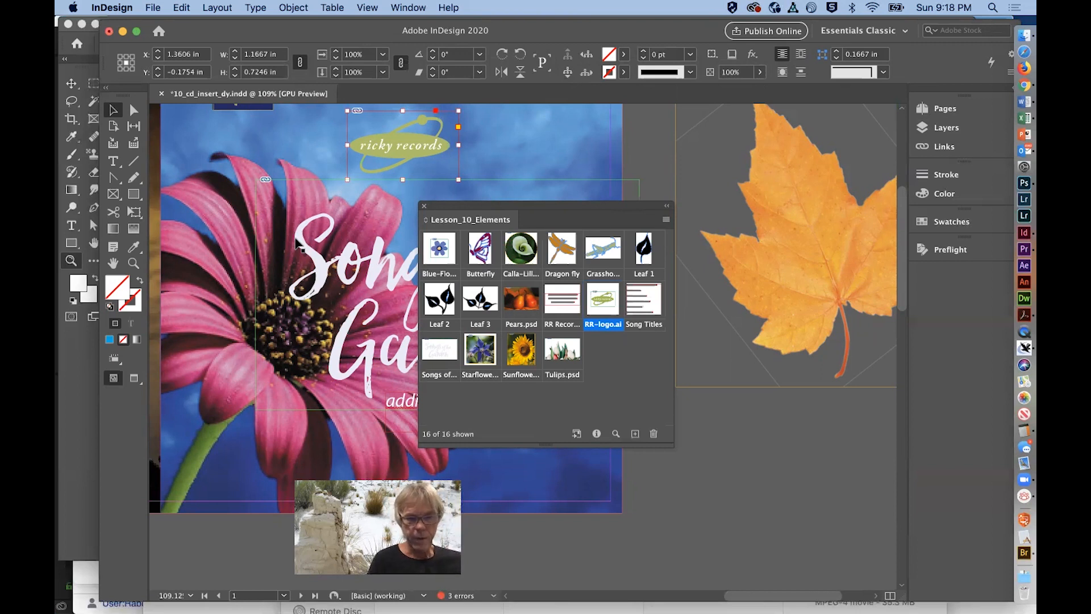
key("super+s")
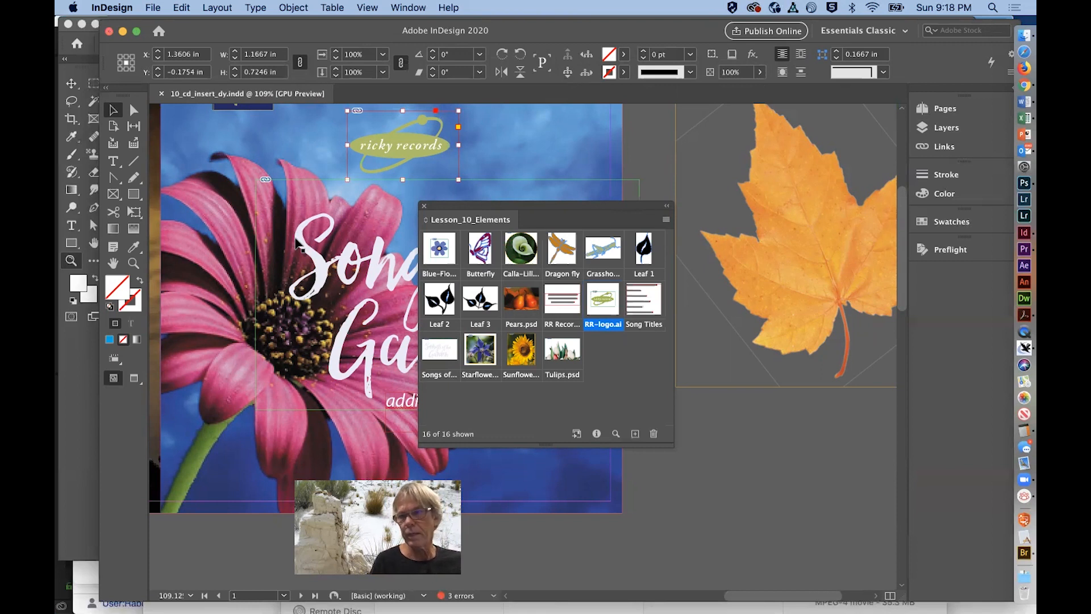